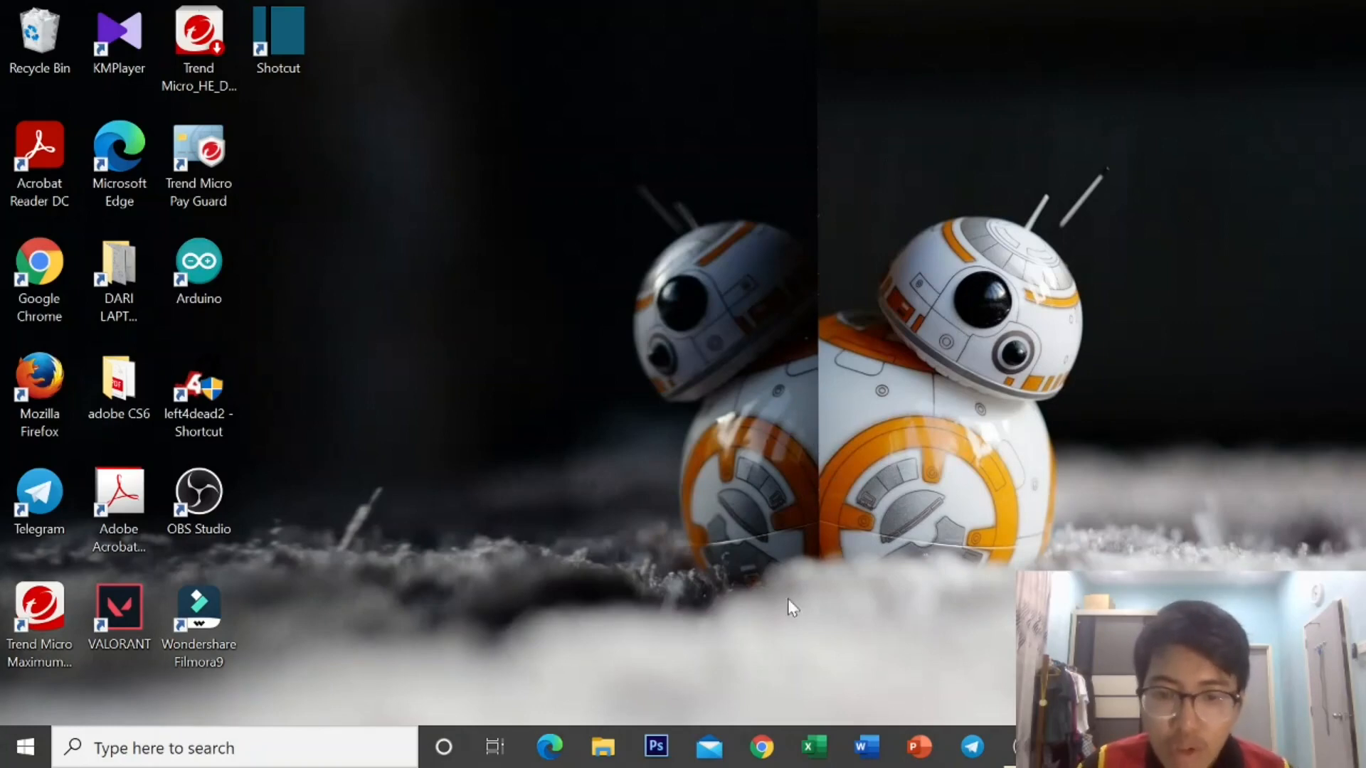
Launch Chrome and go to Google Docs through the Google apps launcher.
left_click(762, 747)
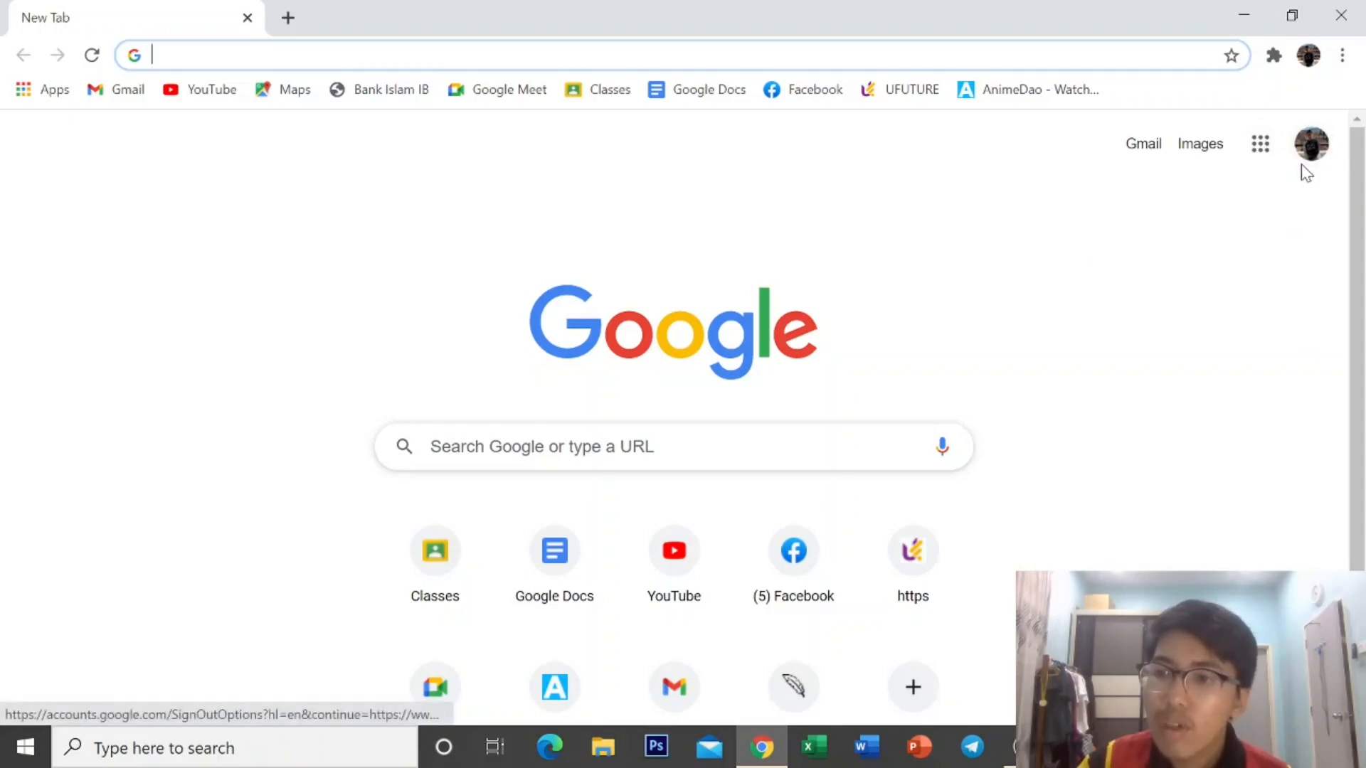
left_click(1260, 146)
scroll(1183, 284, "down", 4)
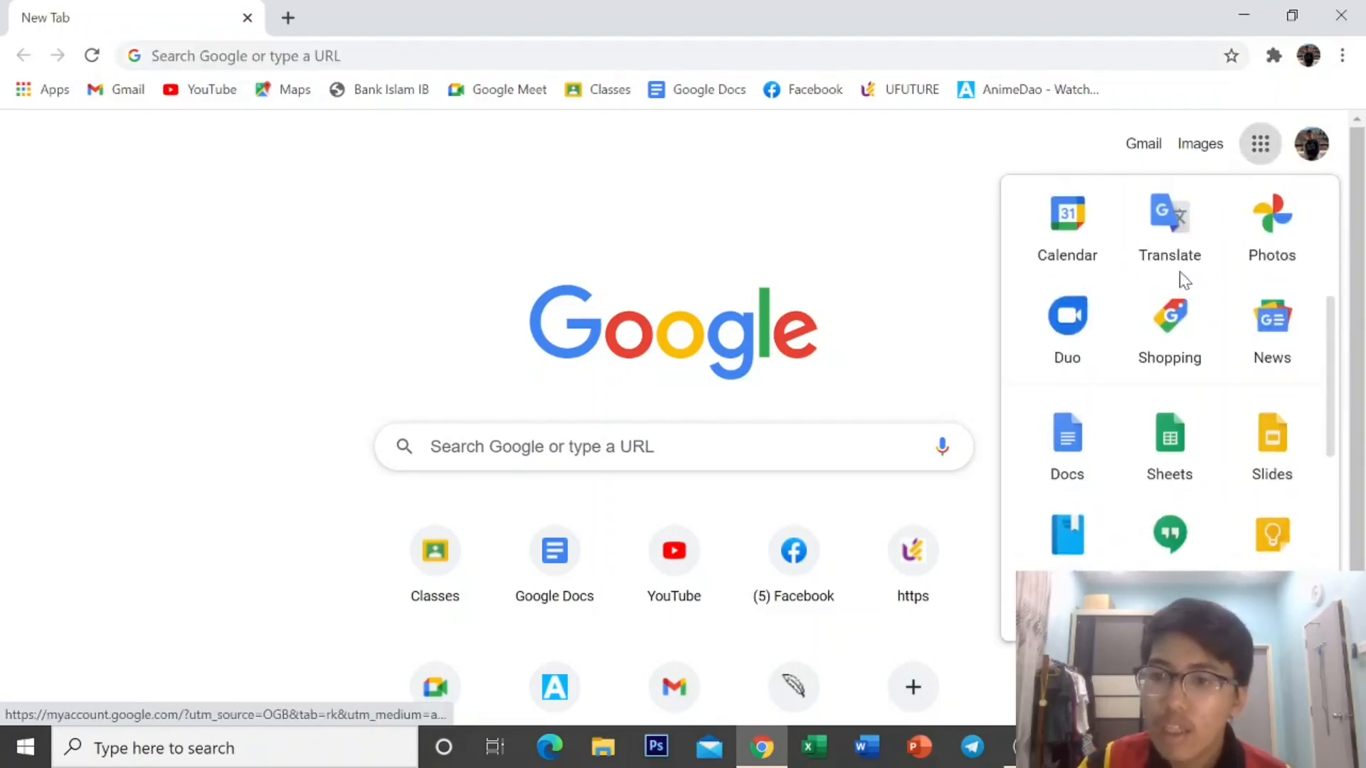
scroll(1183, 285, "down", 2)
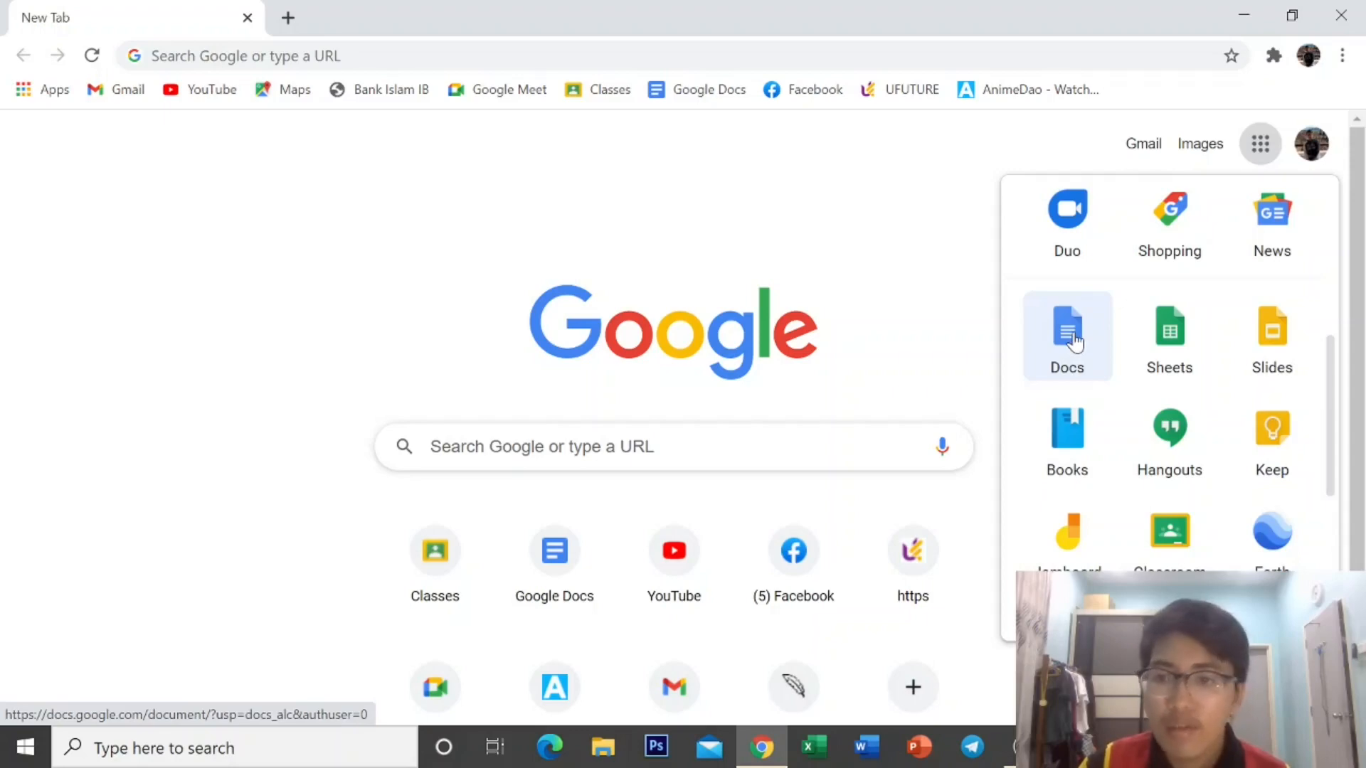
left_click(1074, 343)
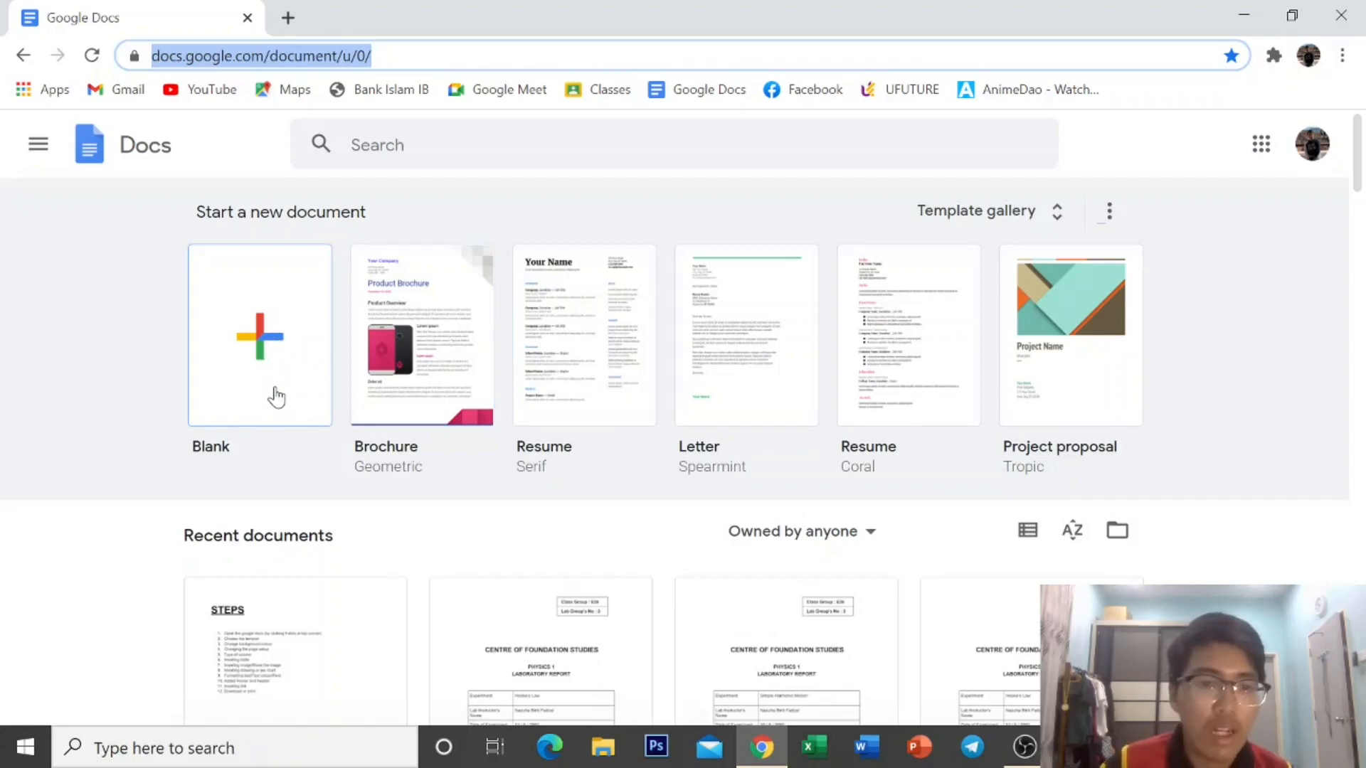
Create a blank document and title it 'BROCHURE TEST'.
left_click(271, 377)
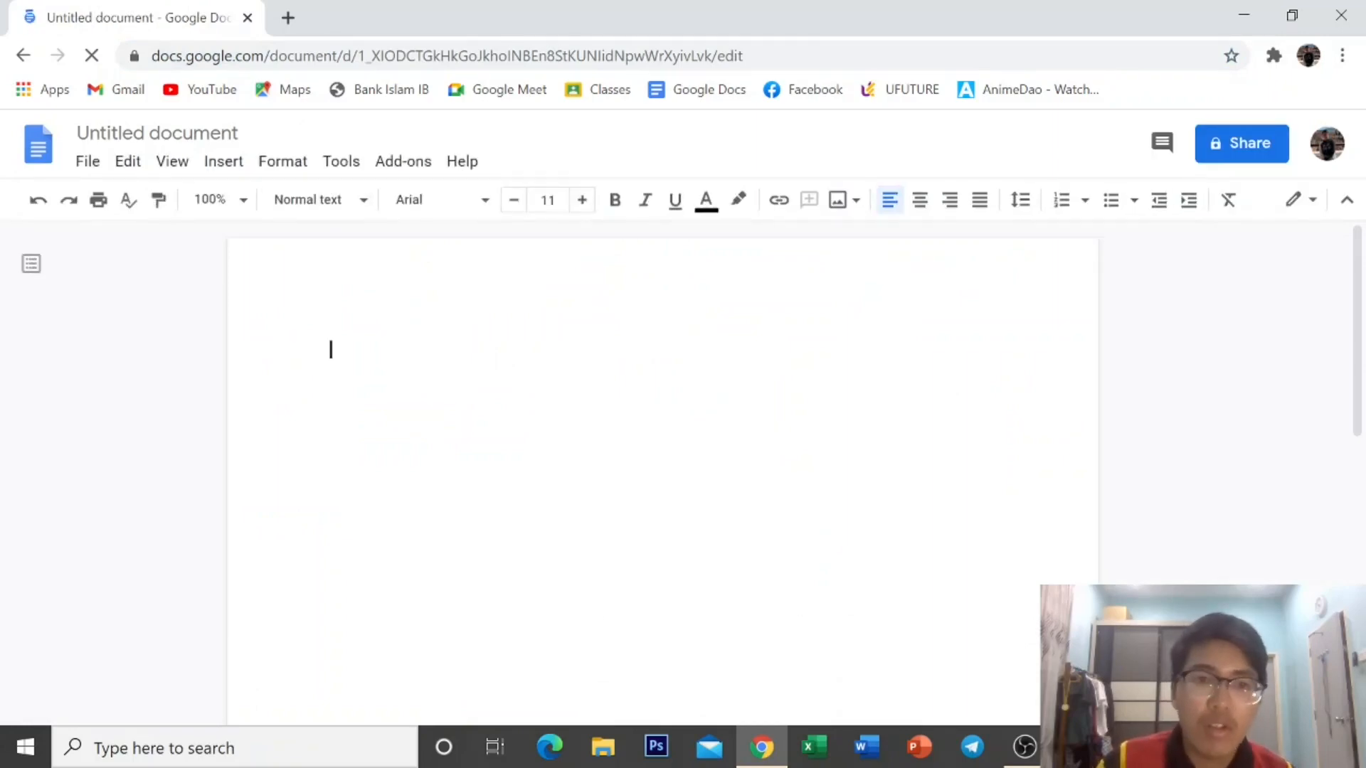
left_click(160, 135)
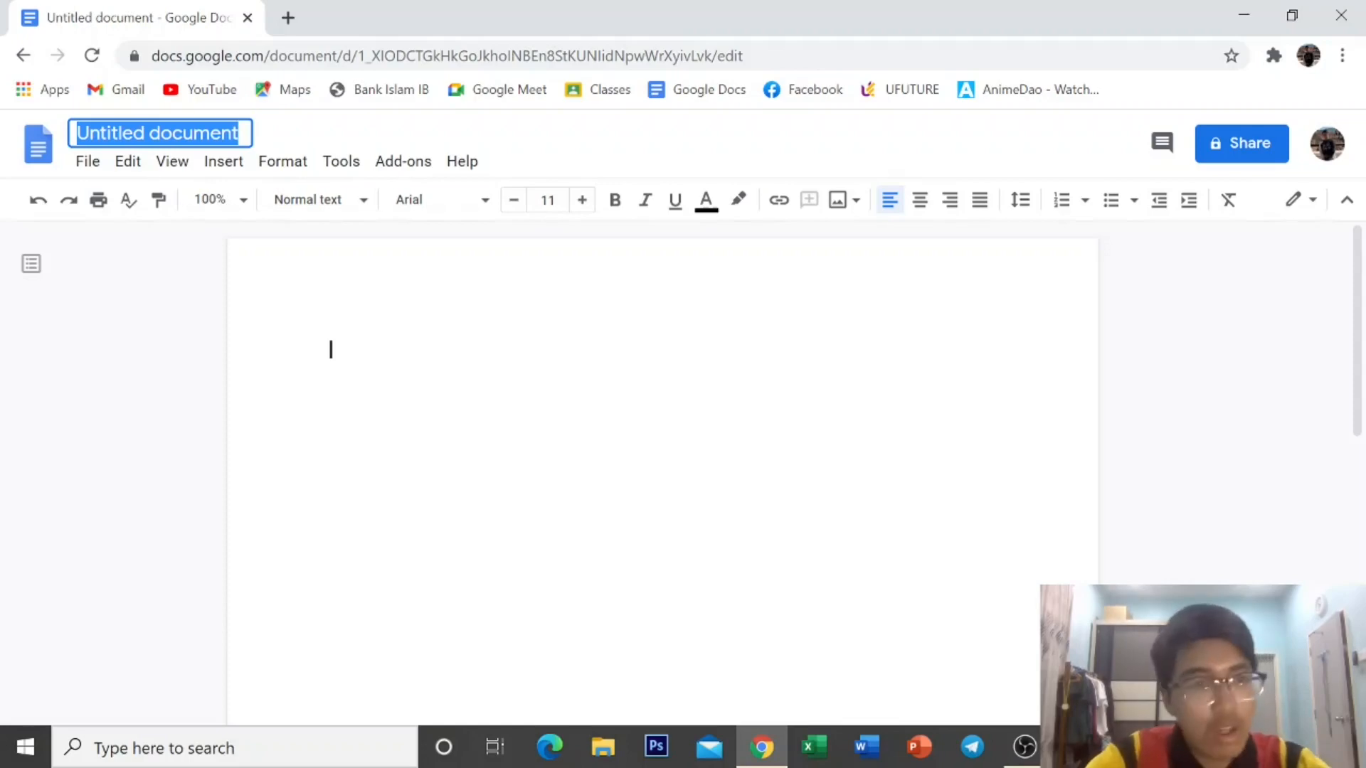
type("BROC")
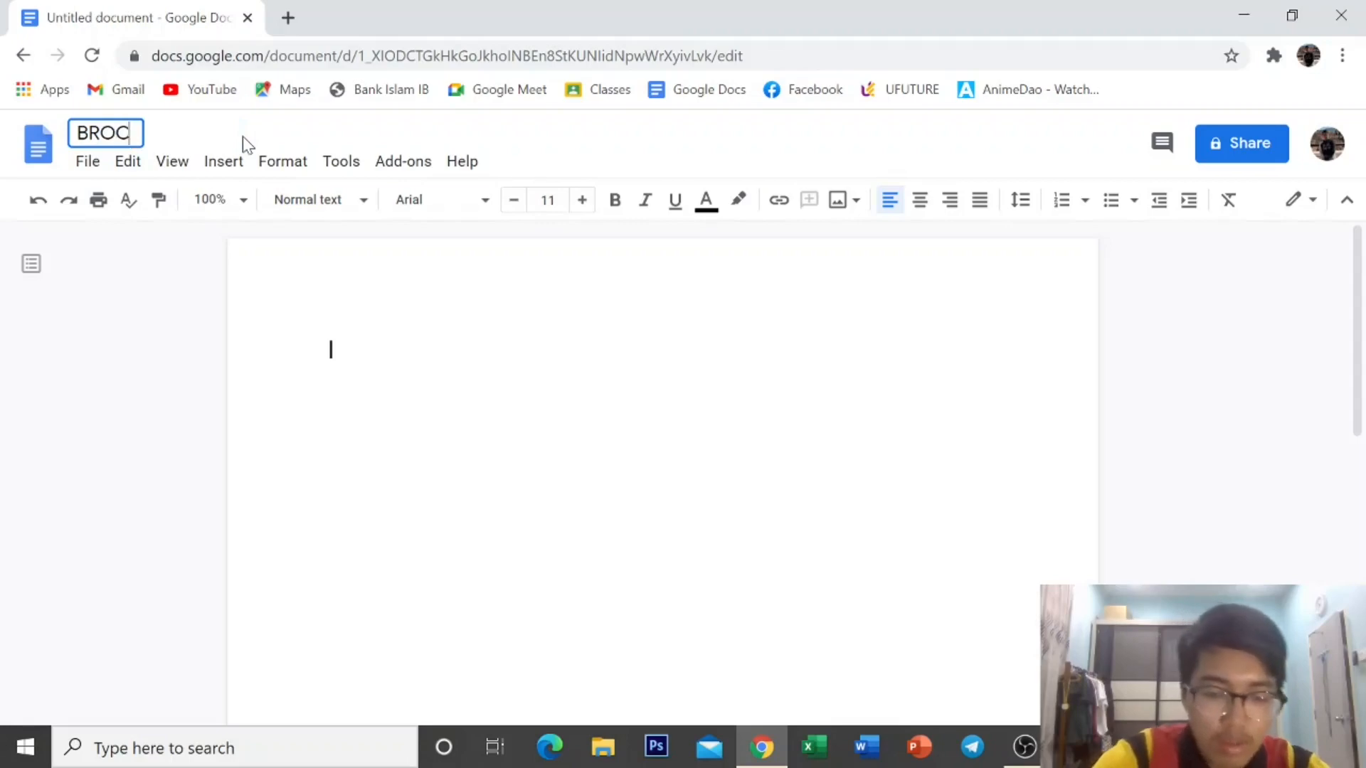
type("HURE ")
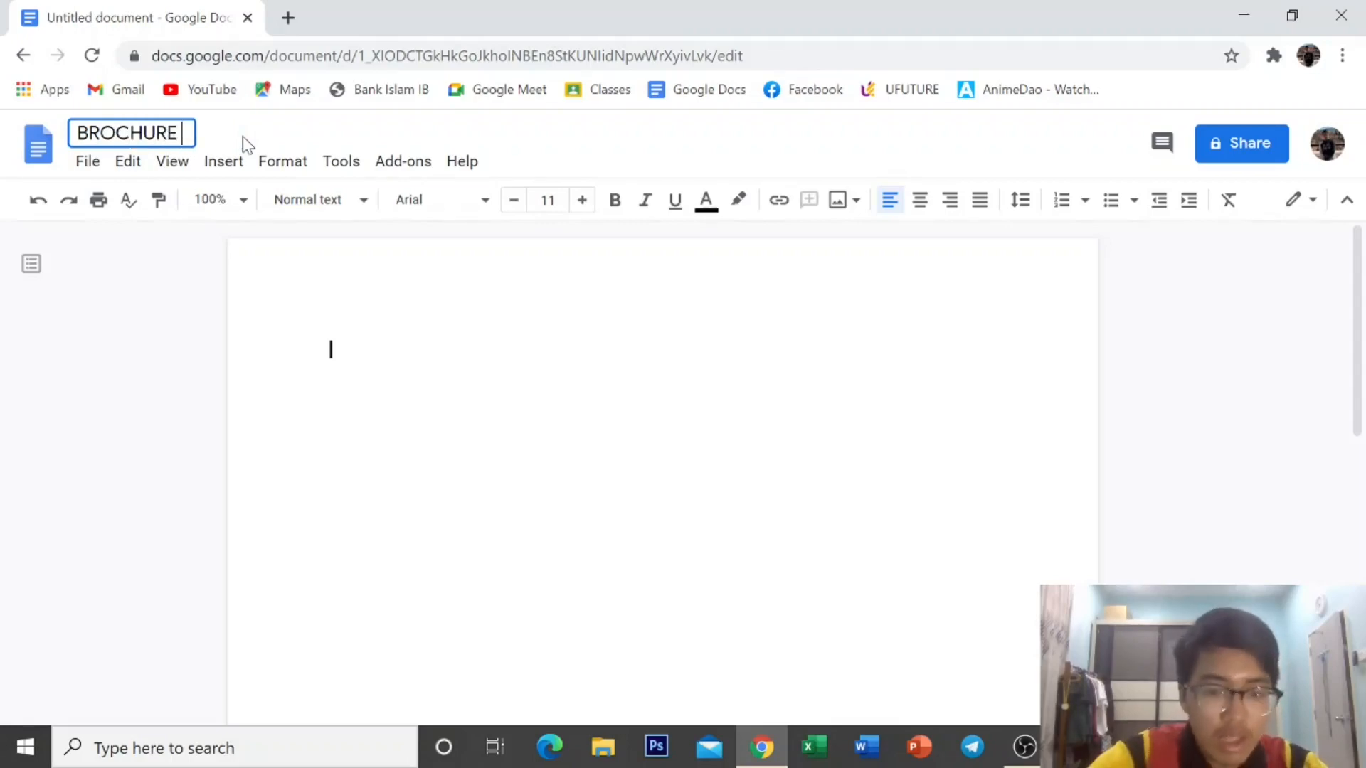
type("TEST")
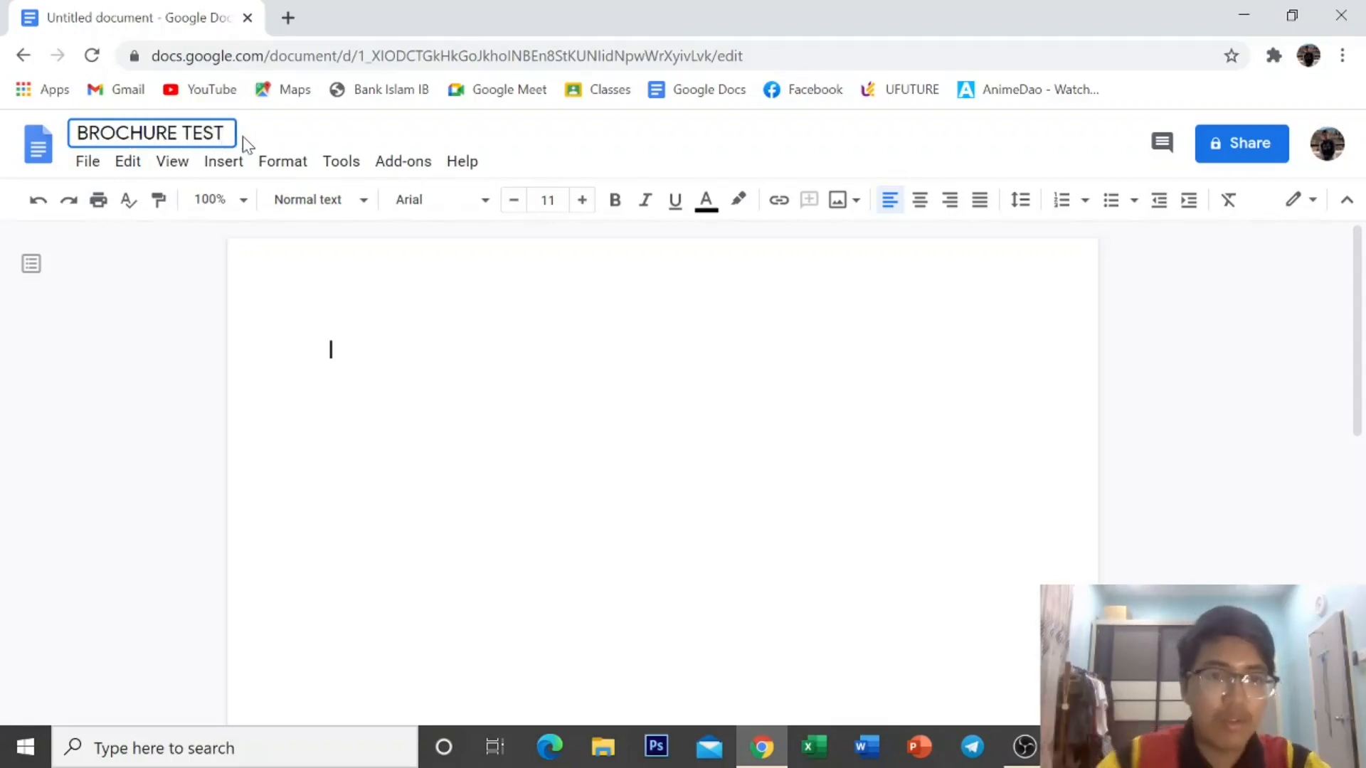
key("Return")
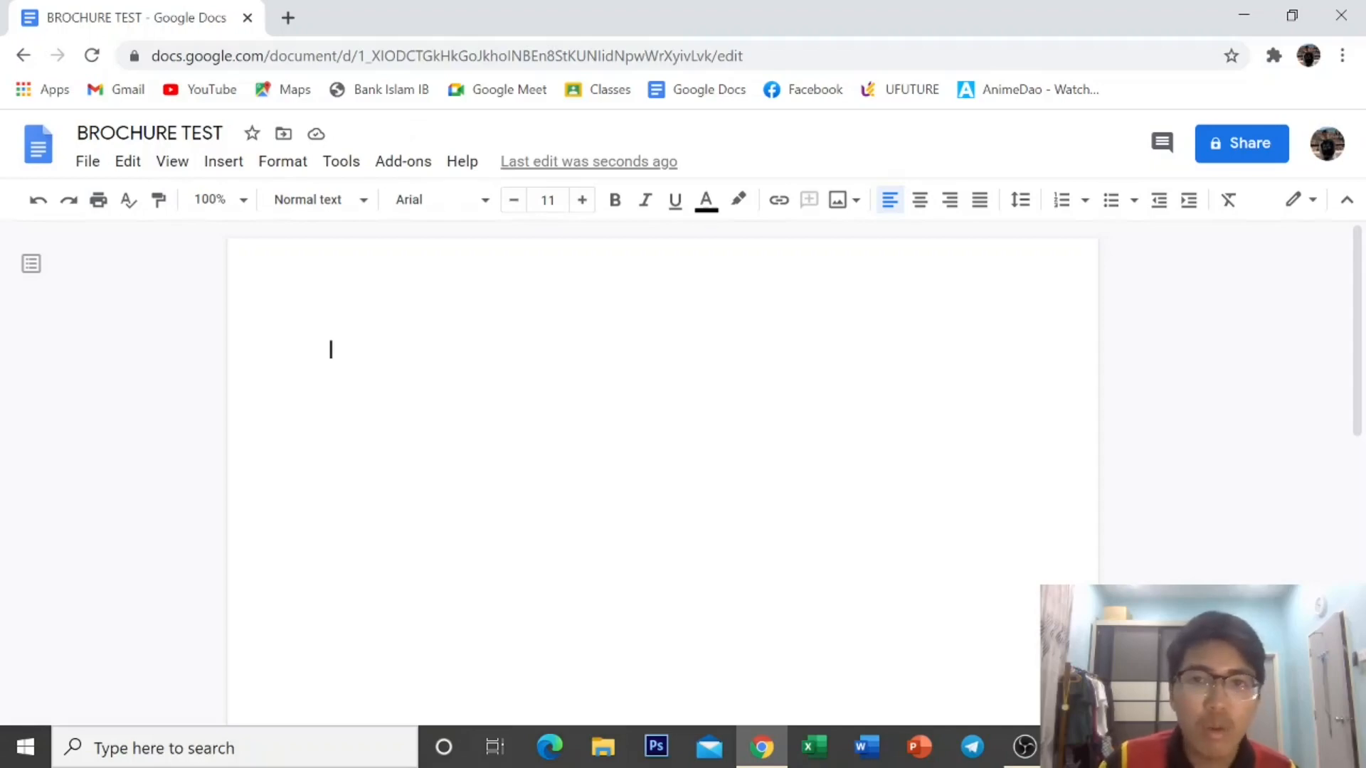
Set the page to landscape with 0.25-inch top, bottom, left and right margins.
left_click(88, 162)
scroll(181, 278, "down", 3)
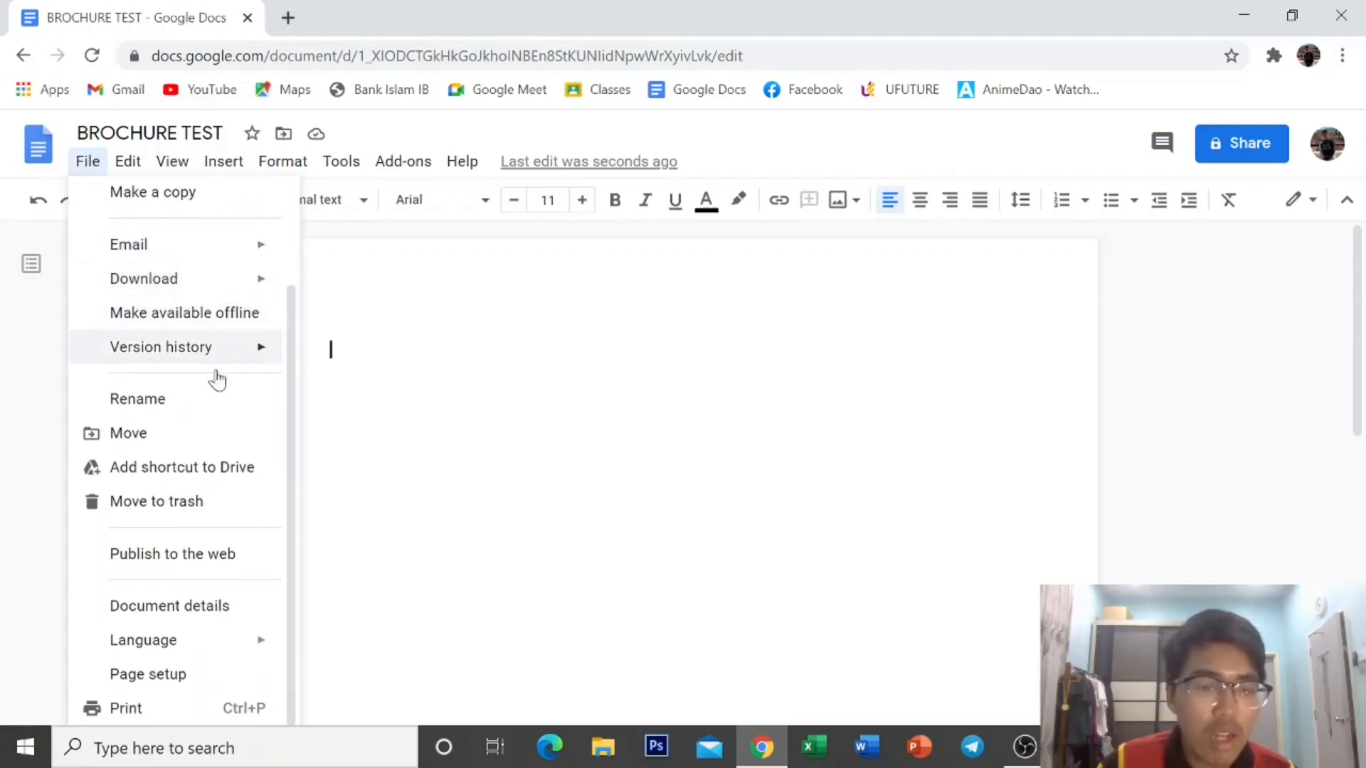
left_click(210, 685)
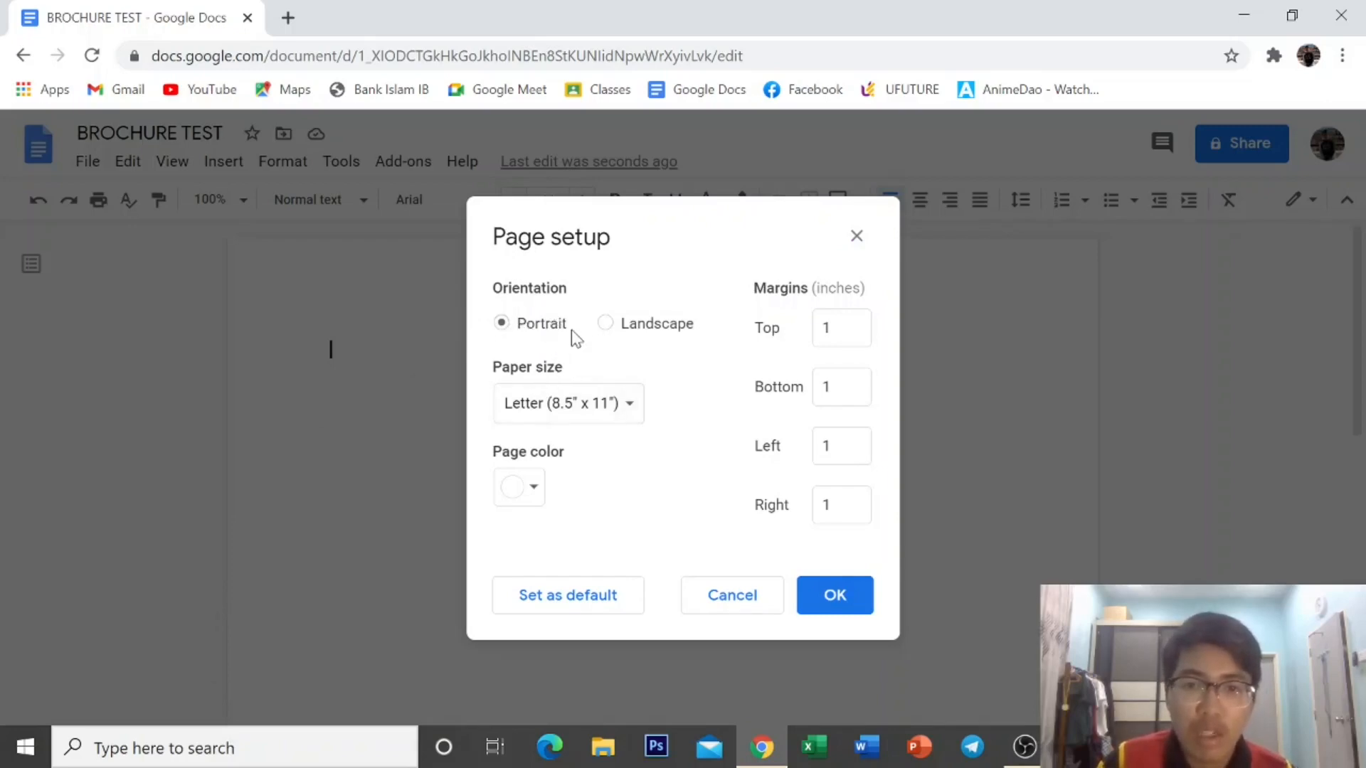
left_click(605, 323)
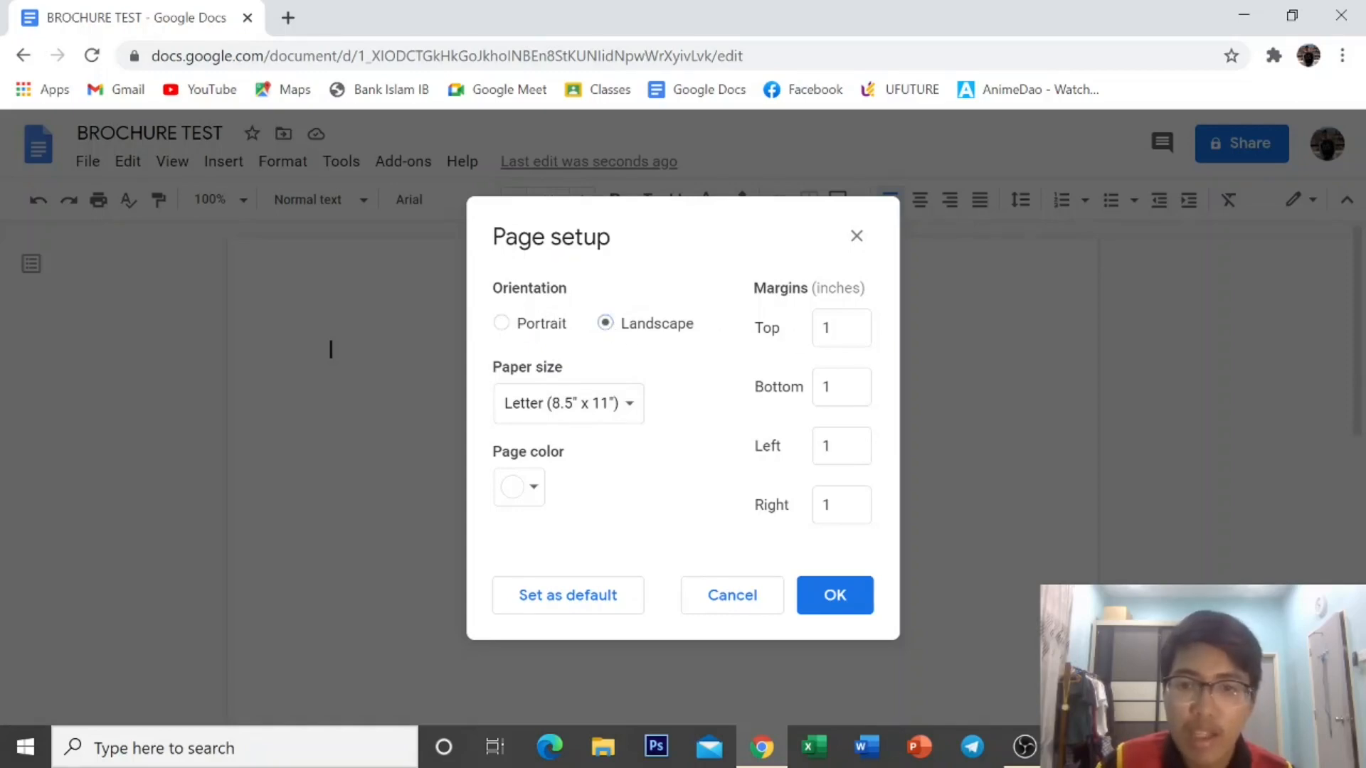
left_click(832, 328)
key("BackSpace")
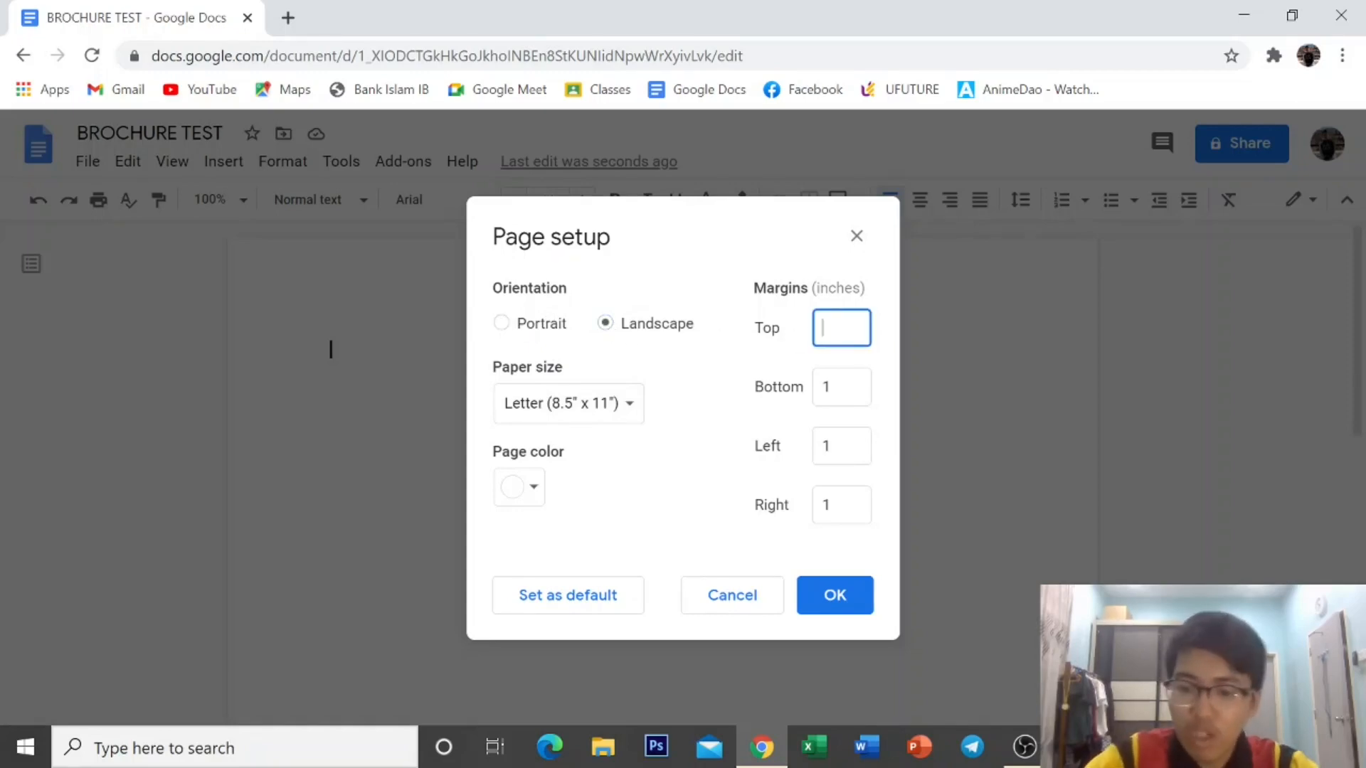
type("0.25")
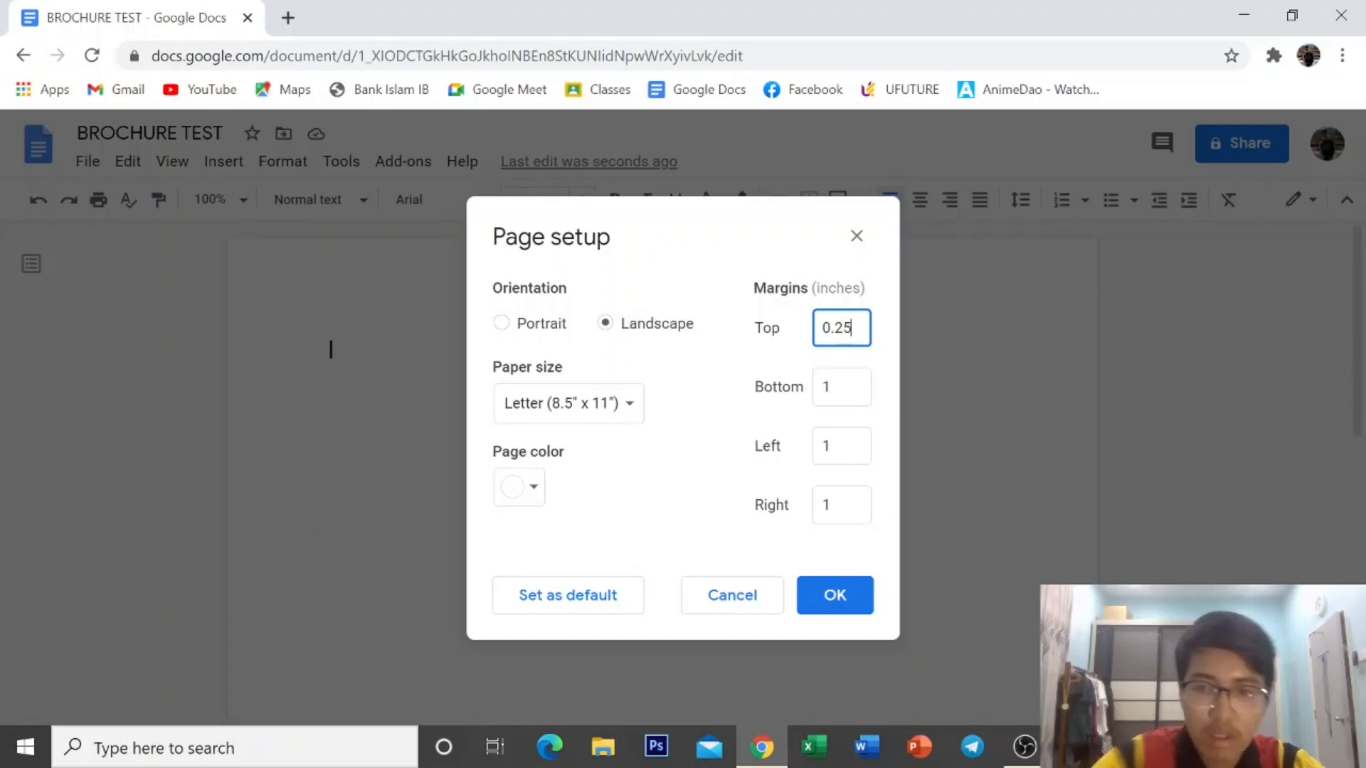
key("Tab")
key("BackSpace")
type("0")
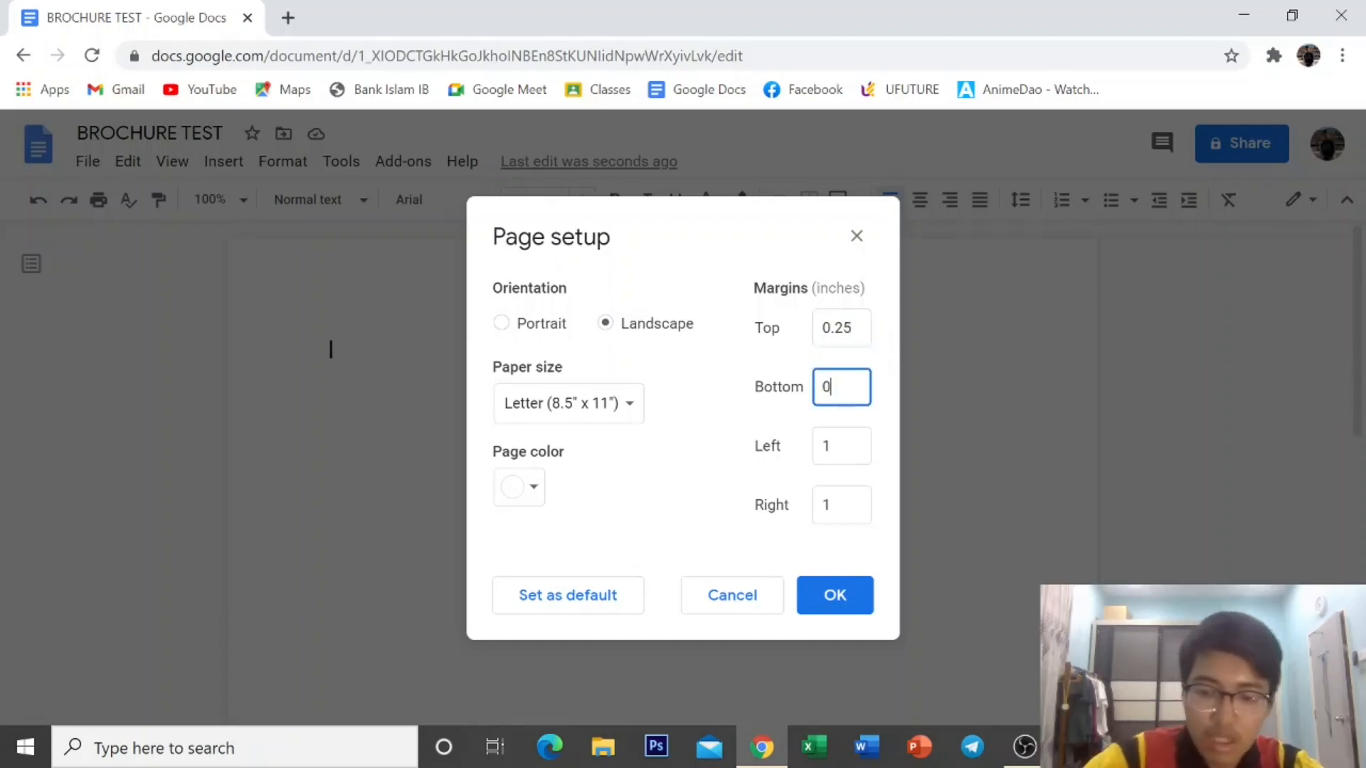
type(".25")
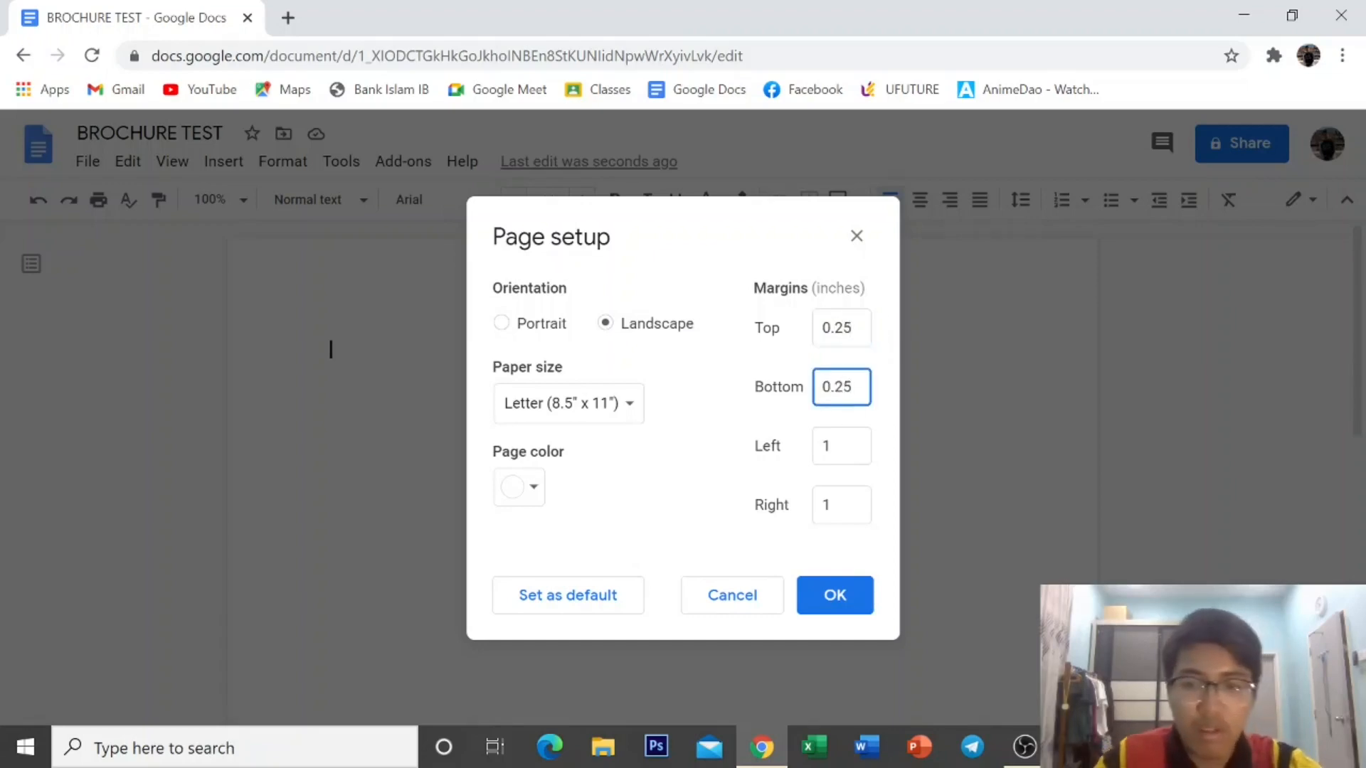
key("Tab")
key("BackSpace")
type("0.2")
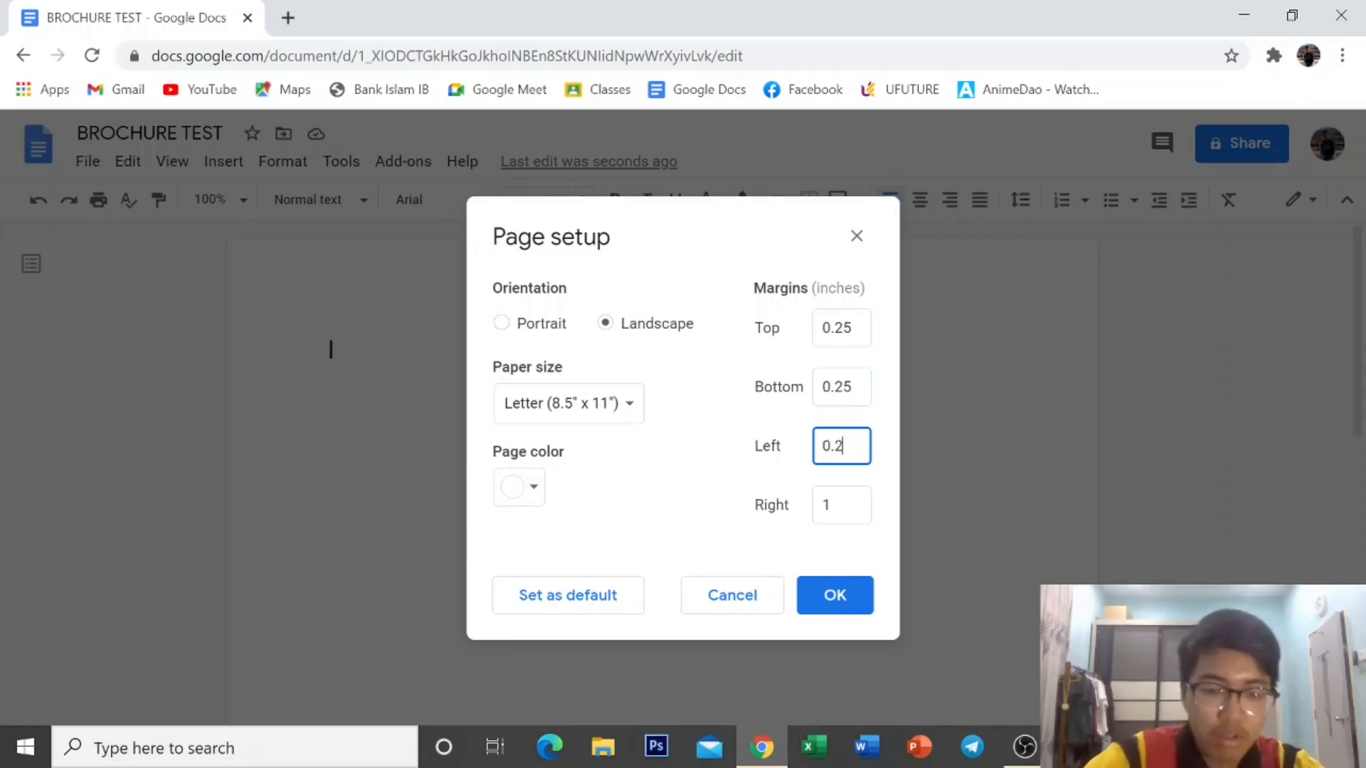
type("5")
left_click(825, 506)
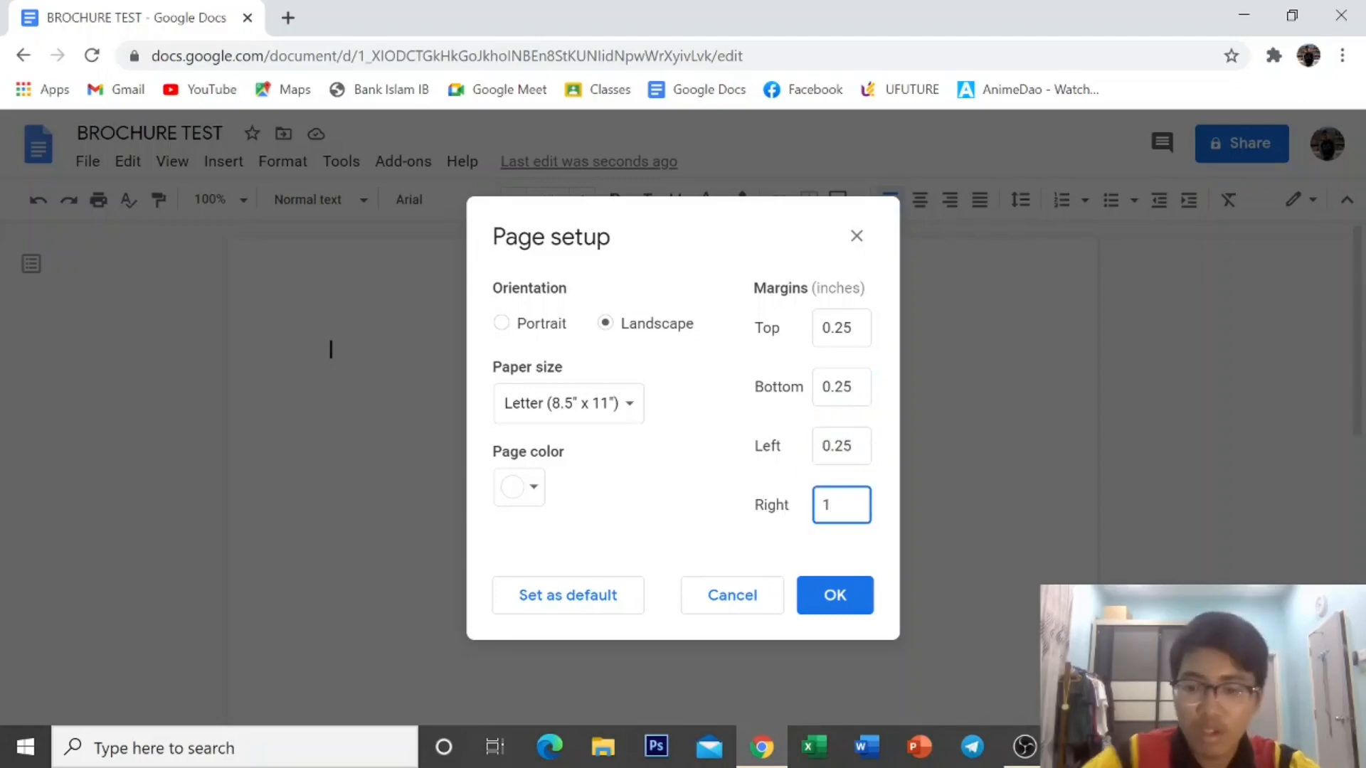
key("BackSpace")
type("0.25")
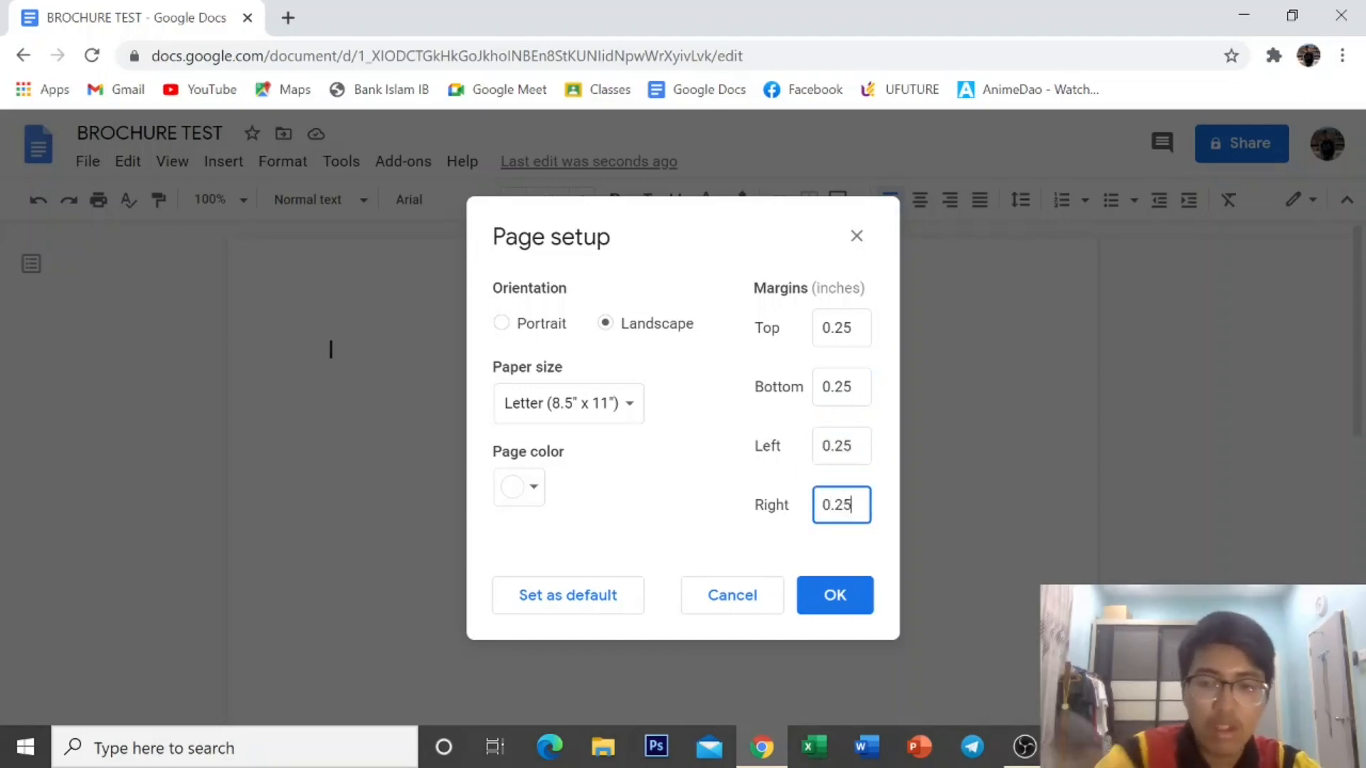
left_click(818, 598)
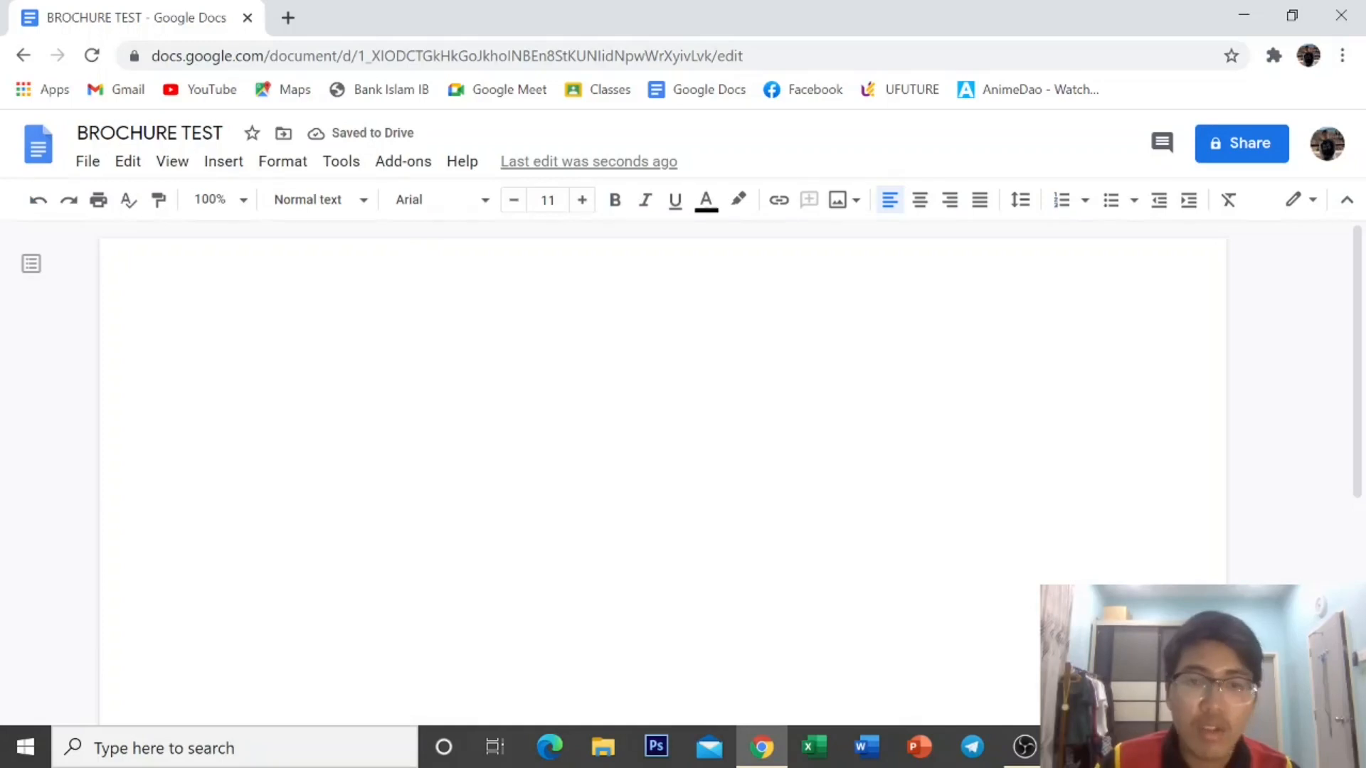
Split the page into three columns with dividing lines between them.
left_click(286, 166)
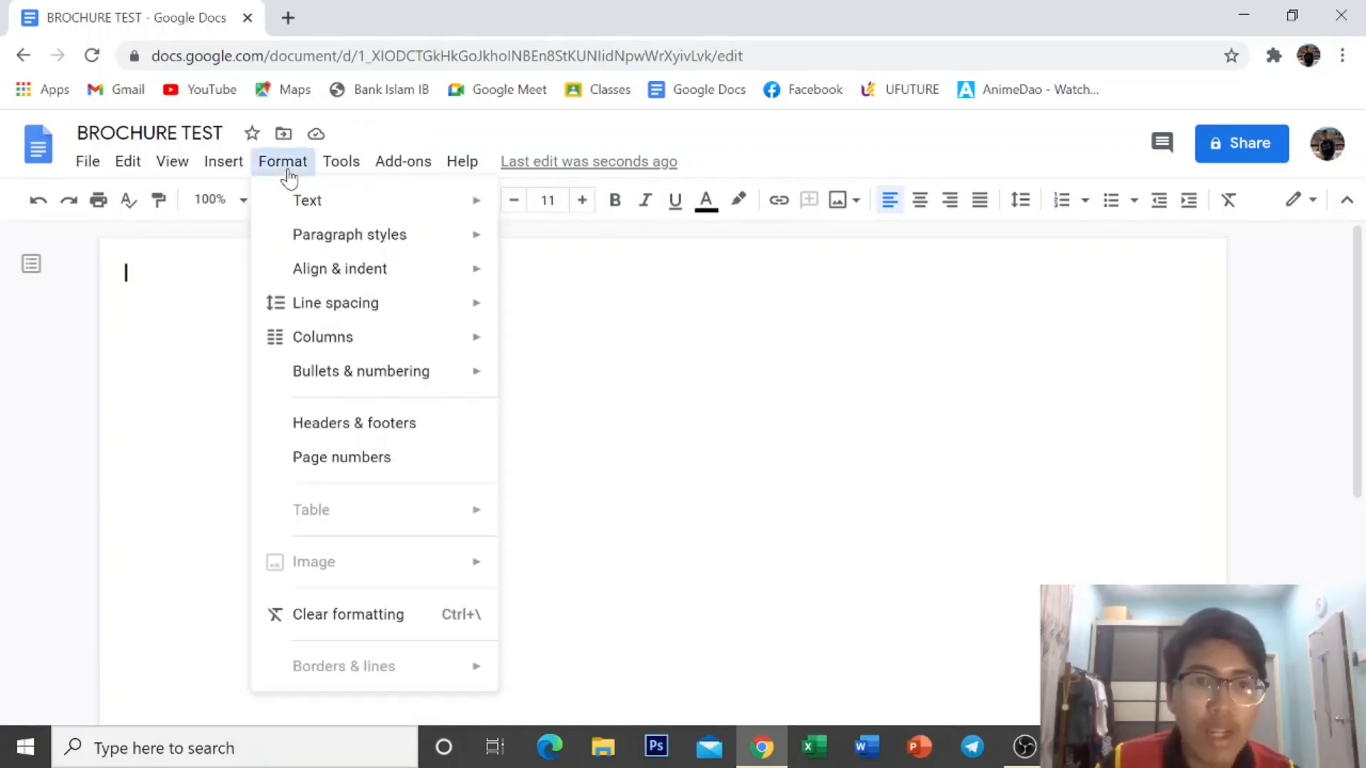
mouse_move(306, 341)
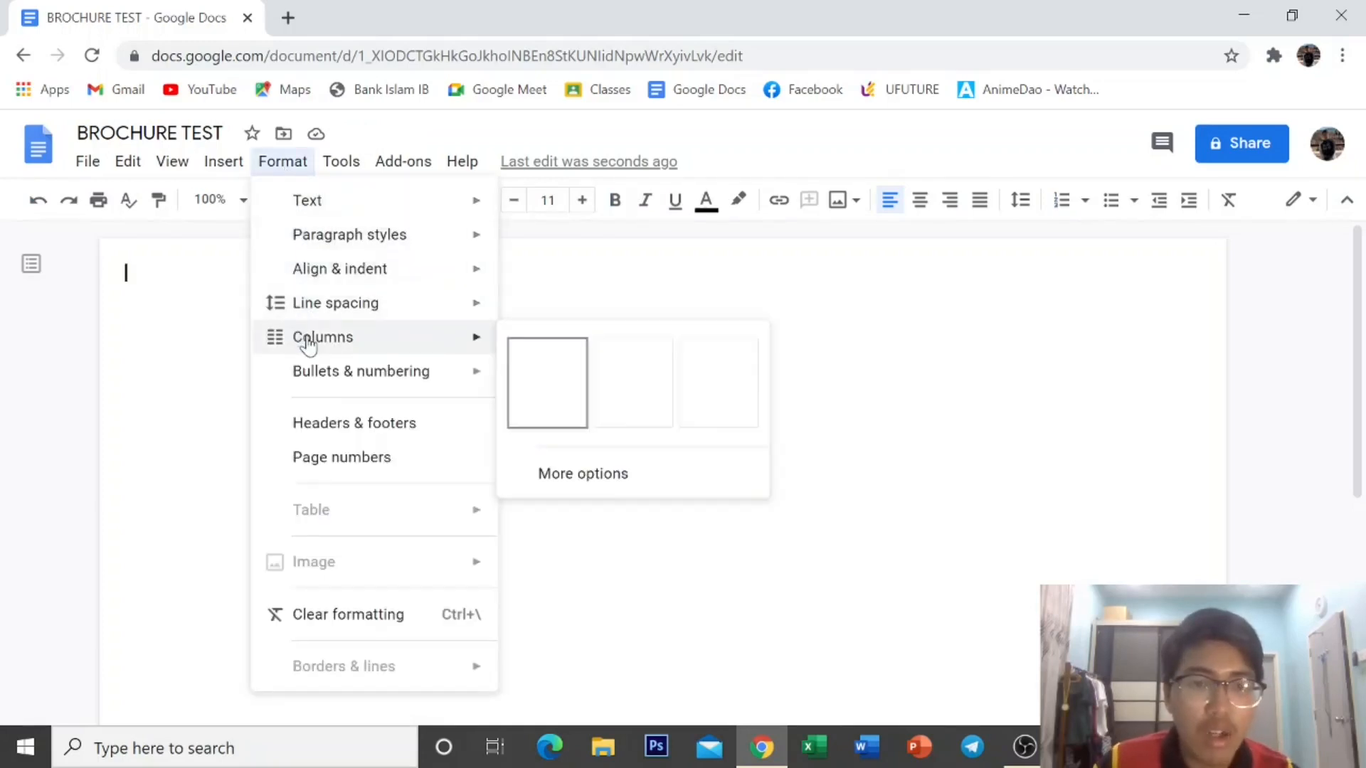
left_click(580, 484)
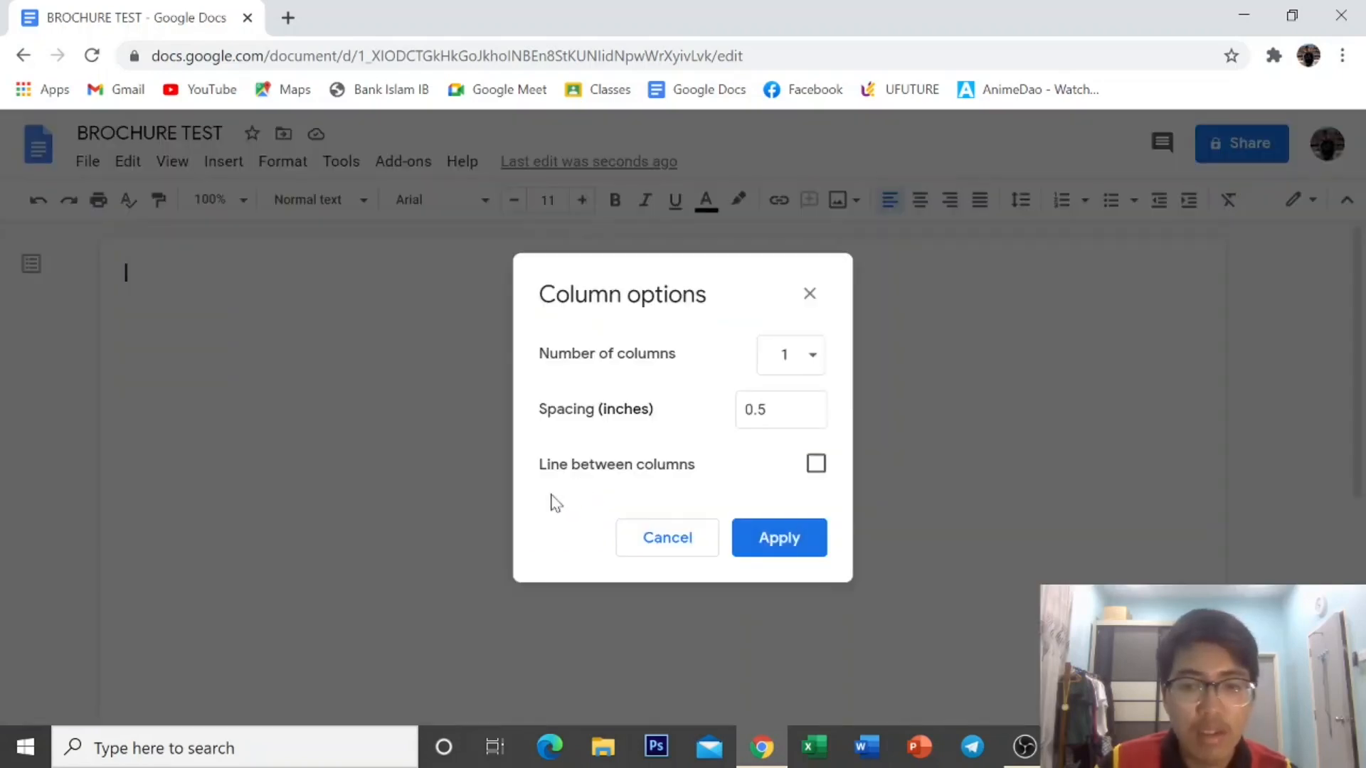
left_click(804, 364)
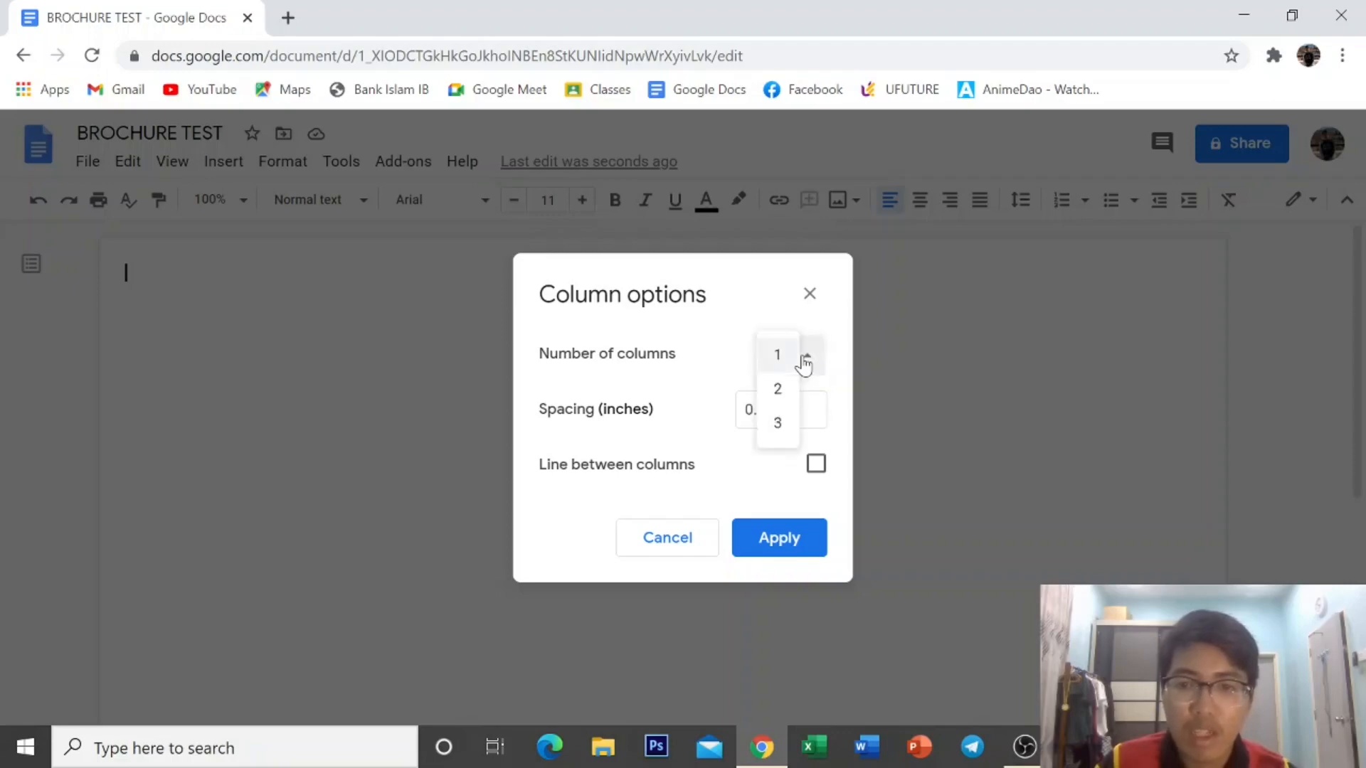
left_click(779, 425)
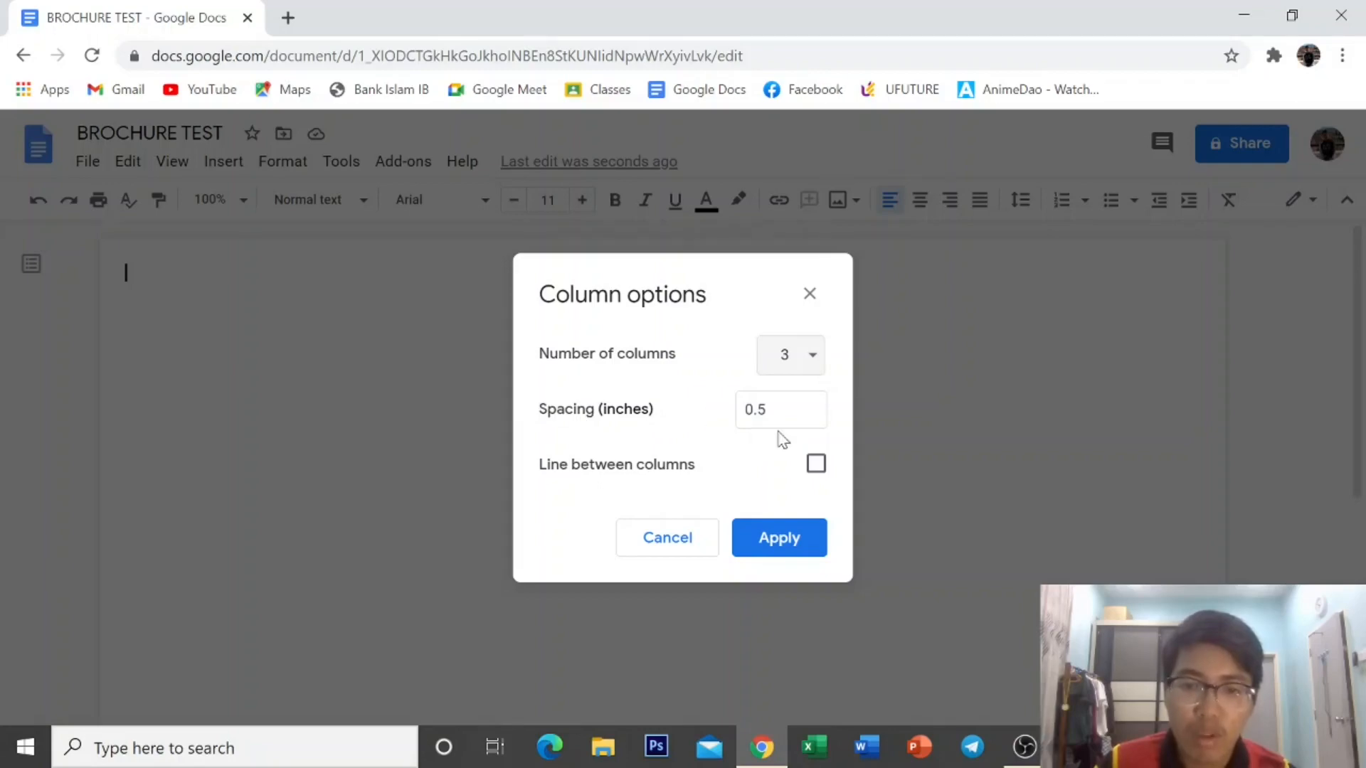
left_click(815, 468)
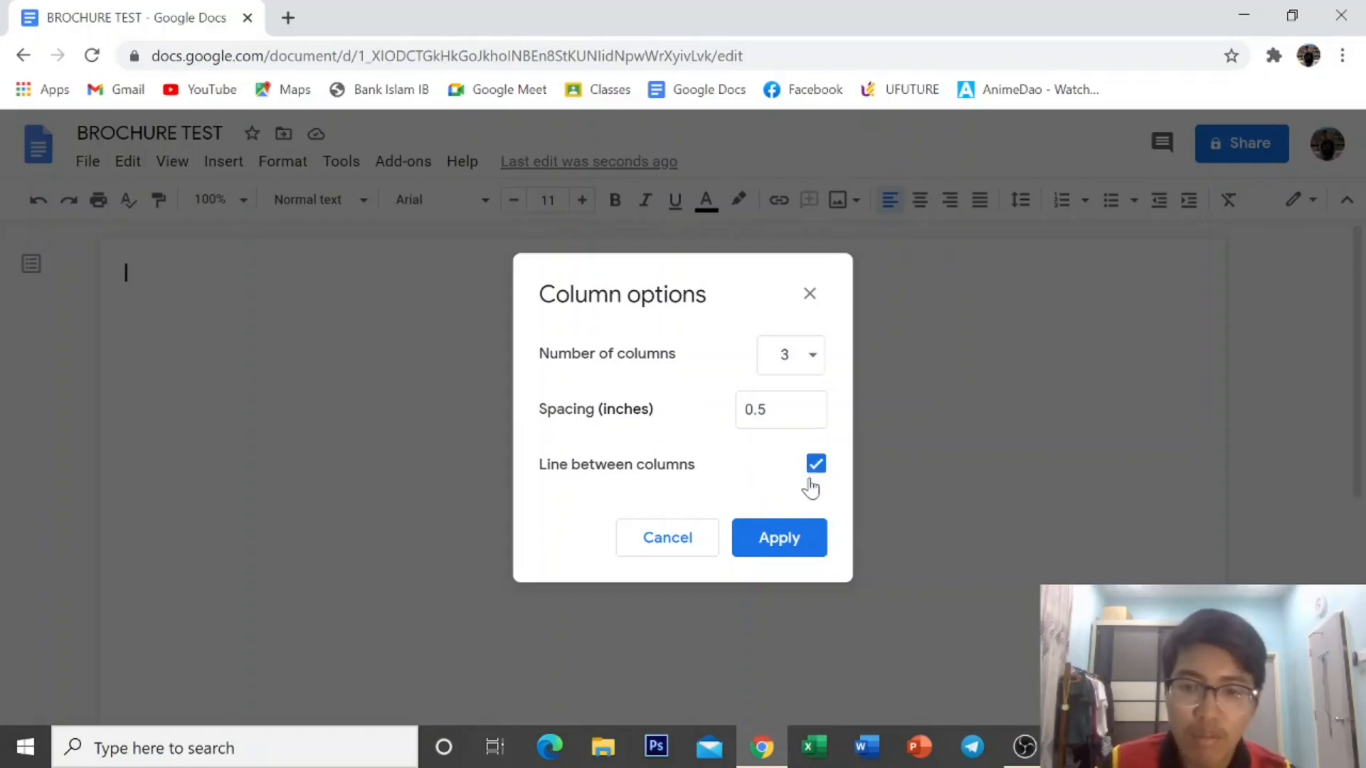
left_click(780, 539)
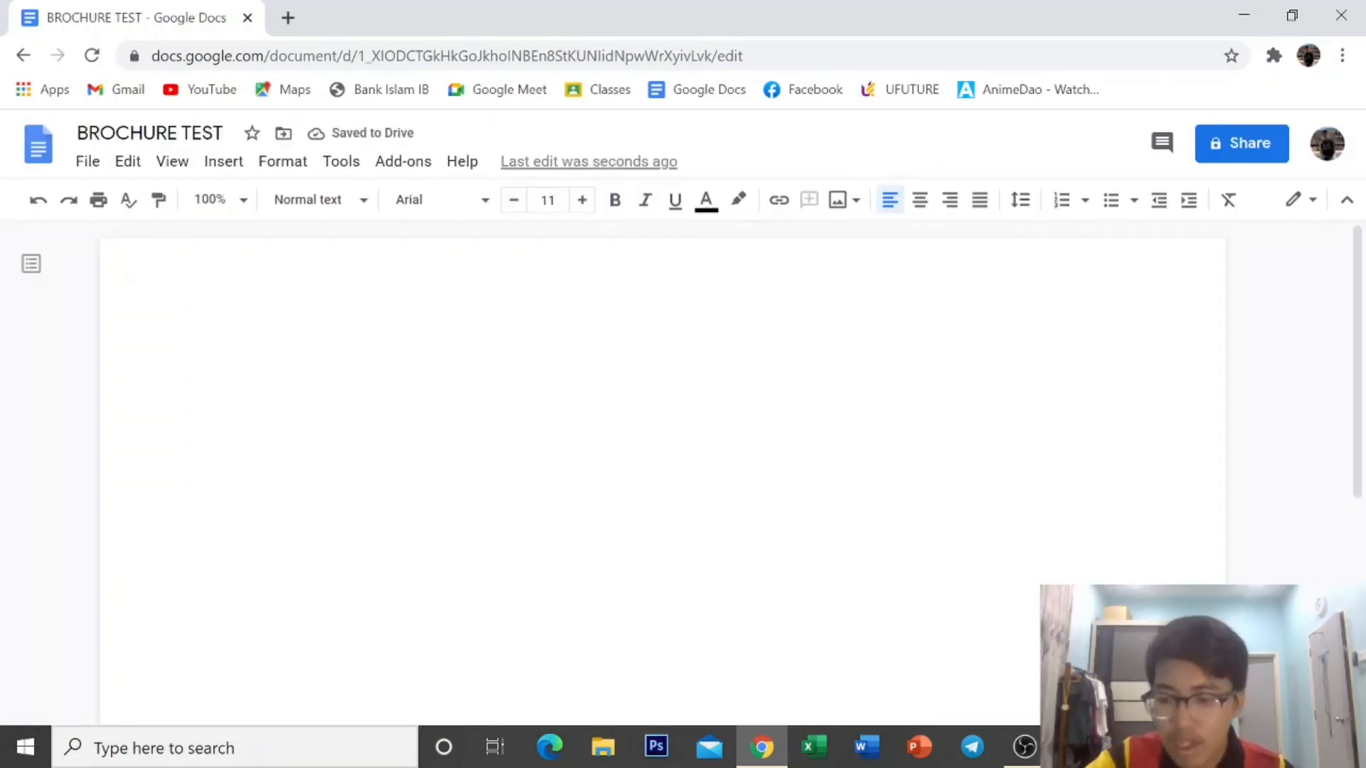
Fill all three columns with blank lines to the page bottom, removing the overflow page.
key("Return")
key("Return")
key("Return")
key("Return")
key("Return")
key("Return")
key("Return")
key("Return")
key("Return")
key("Return")
key("Return")
key("Return")
key("Return")
key("Return")
key("Return")
key("Return")
key("Return")
key("Return")
key("Return")
key("Return")
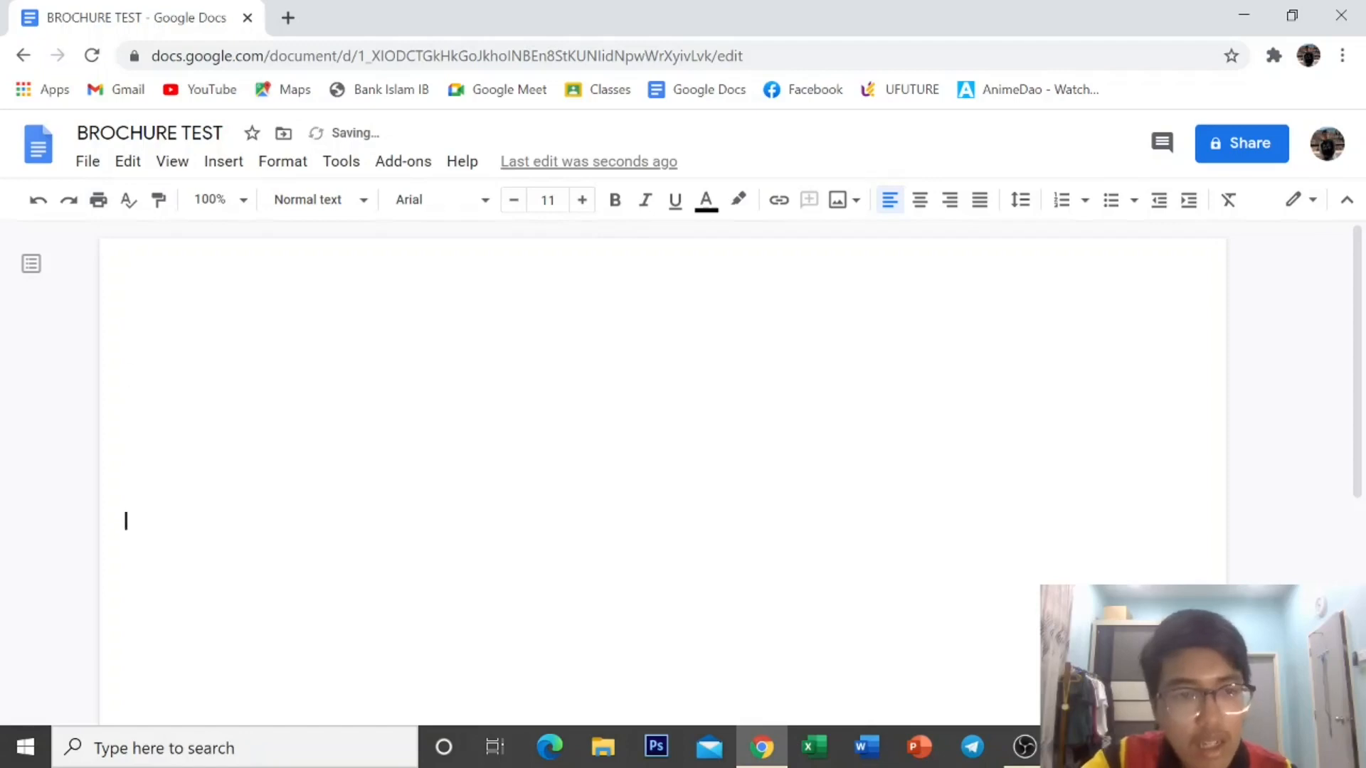
key("Return")
key("Return")
key("Return")
key("Return")
key("Return")
key("Return")
key("Return")
key("Return")
key("Return")
key("Return")
key("Return")
key("Return")
key("Return")
key("Return")
key("Return")
key("Return")
key("Return")
key("Return")
key("Return")
key("Return")
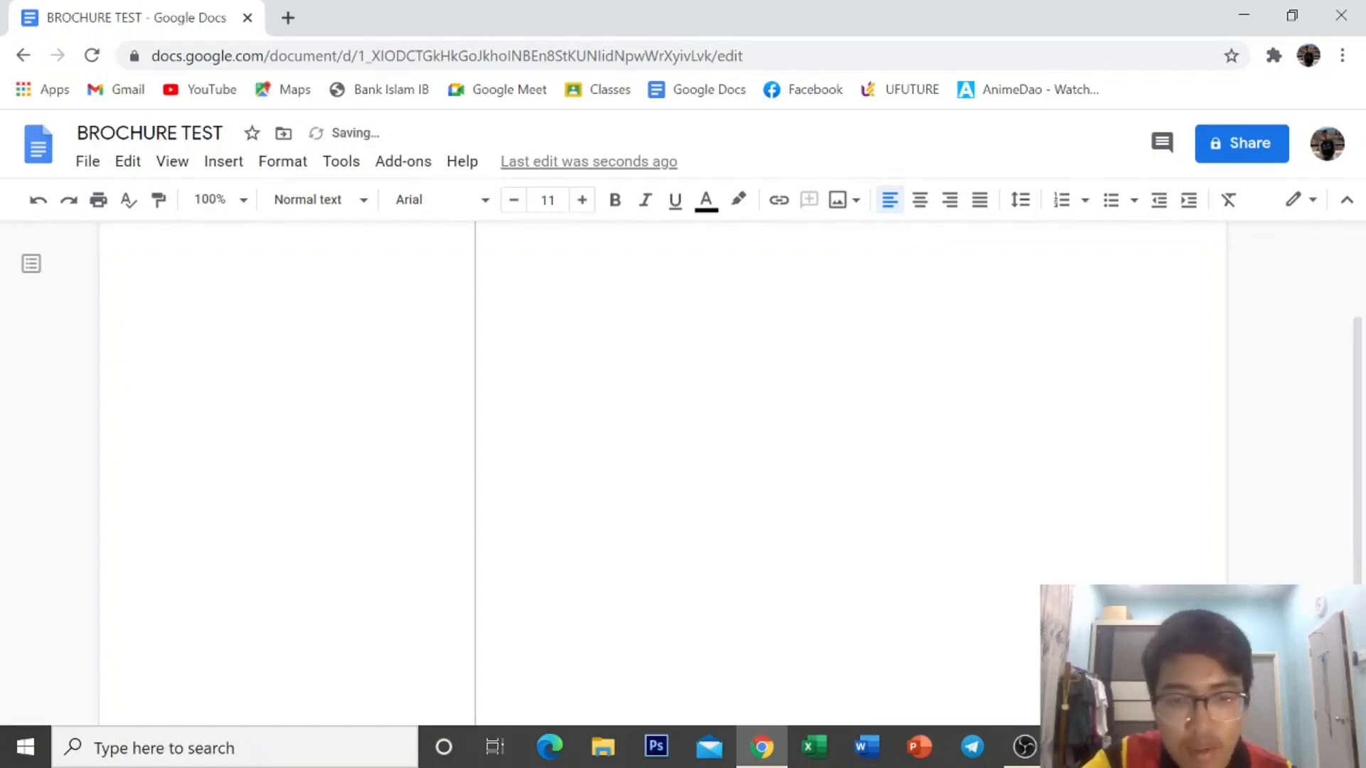
key("Return")
key("Return")
key("Return")
key("Return")
key("Return")
key("Return")
key("Return")
key("Return")
key("Return")
key("Return")
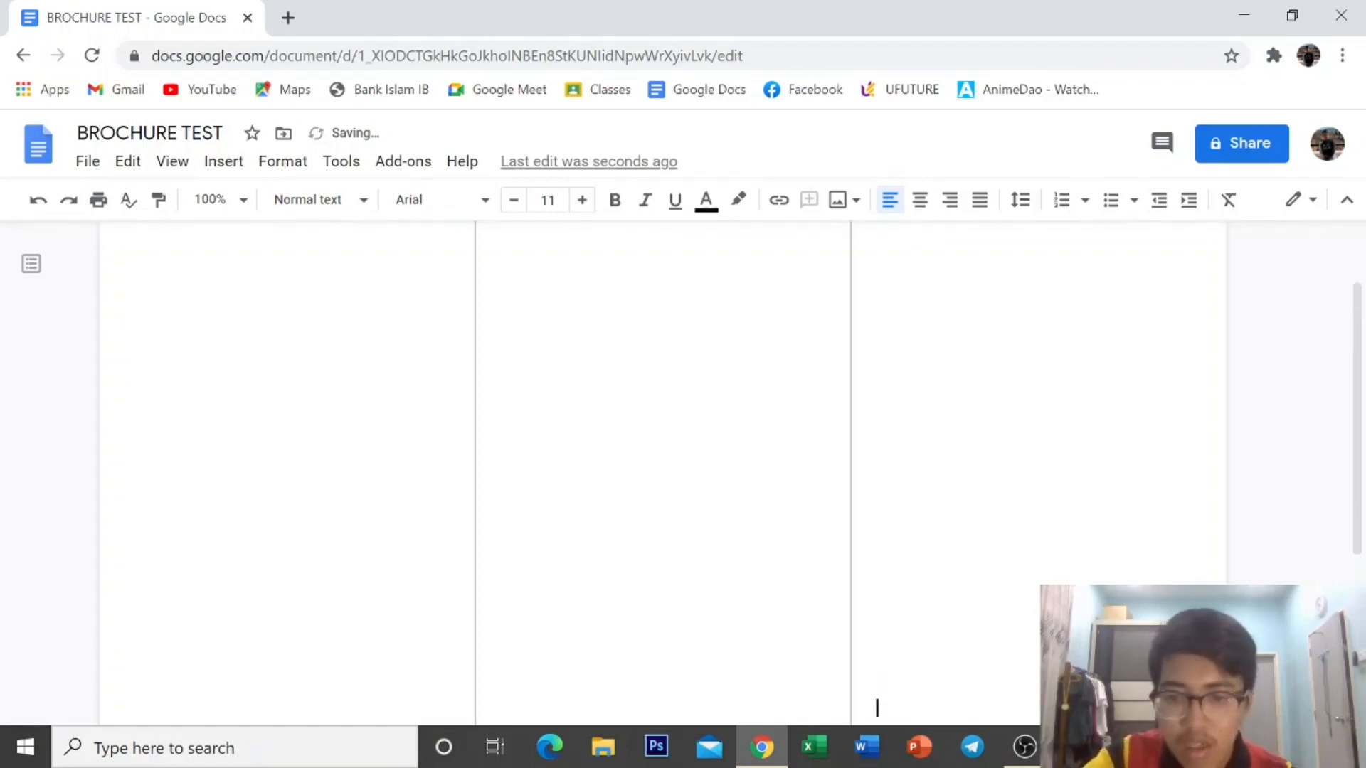
key("Return")
key("Return")
key("Return")
key("Return")
key("Return")
key("Return")
key("Return")
key("Return")
key("Return")
key("Return")
key("Return")
key("Return")
key("Return")
key("Return")
key("Return")
key("Return")
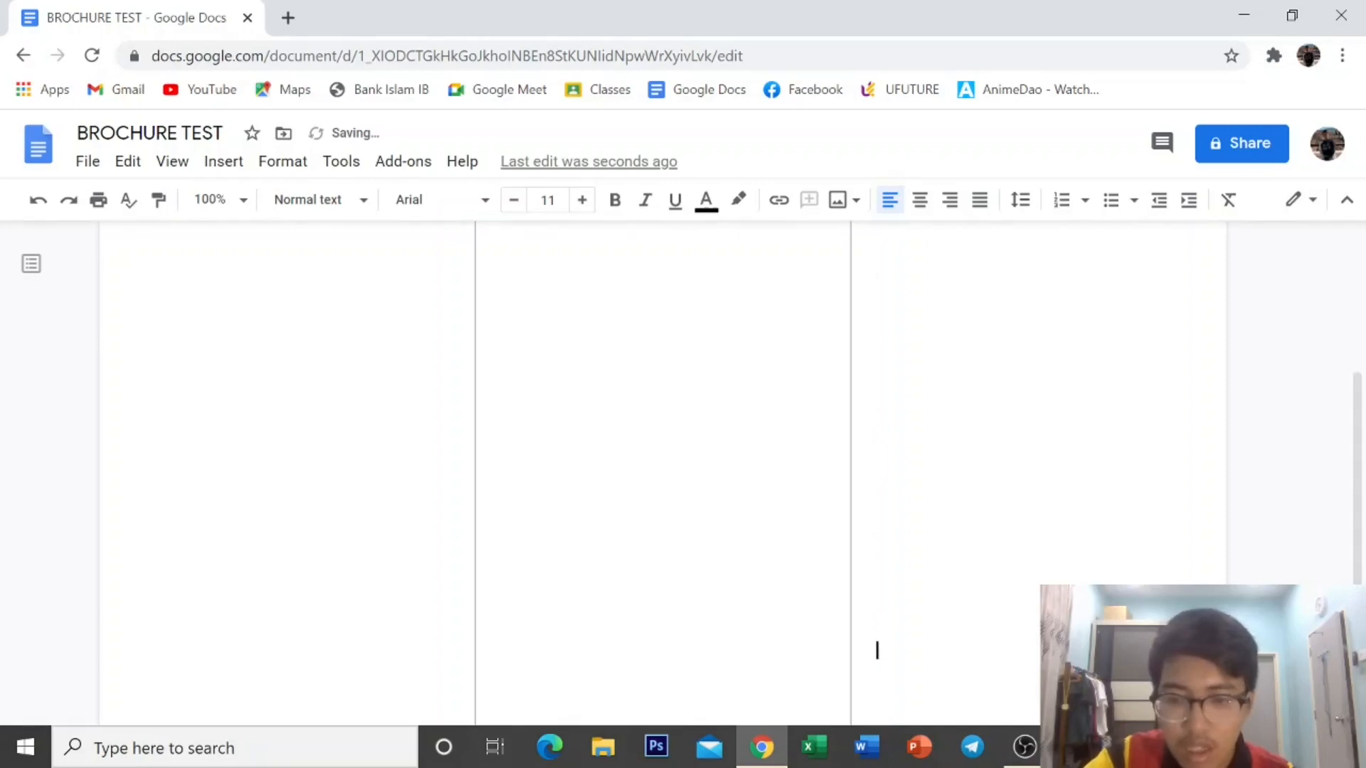
key("Return")
key("Return")
key("Return")
key("Return")
key("Return")
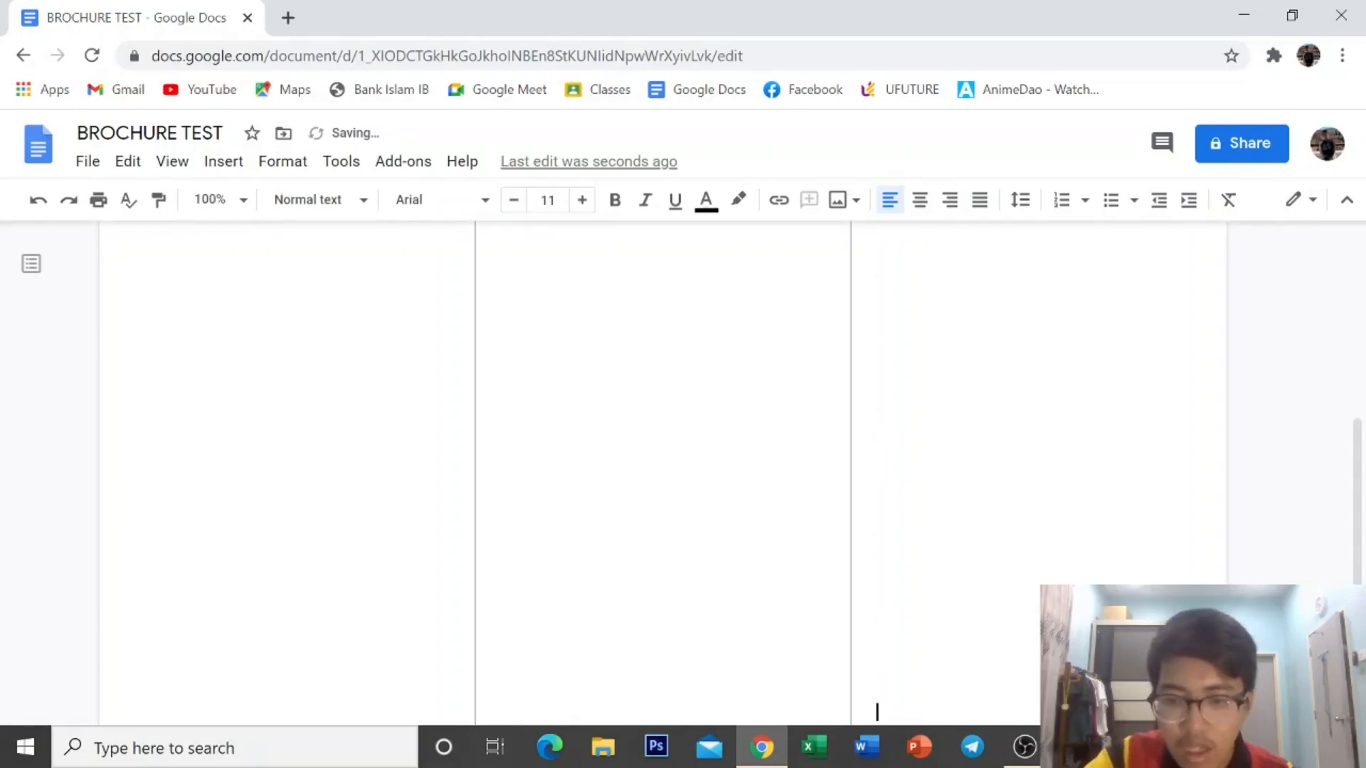
key("BackSpace")
key("BackSpace")
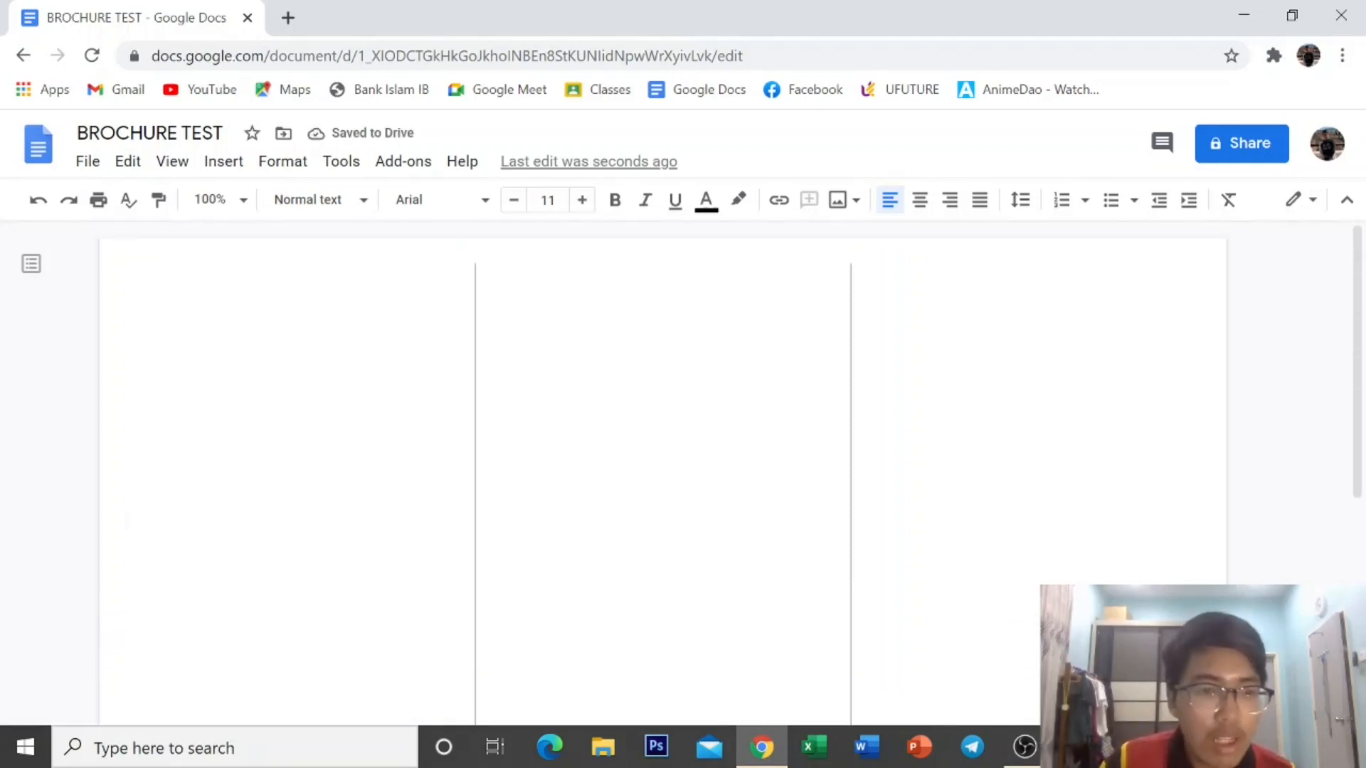
Type CRUNCHY SHAKRIL'S CHOCOJAR at the top of the first column.
left_click(501, 667)
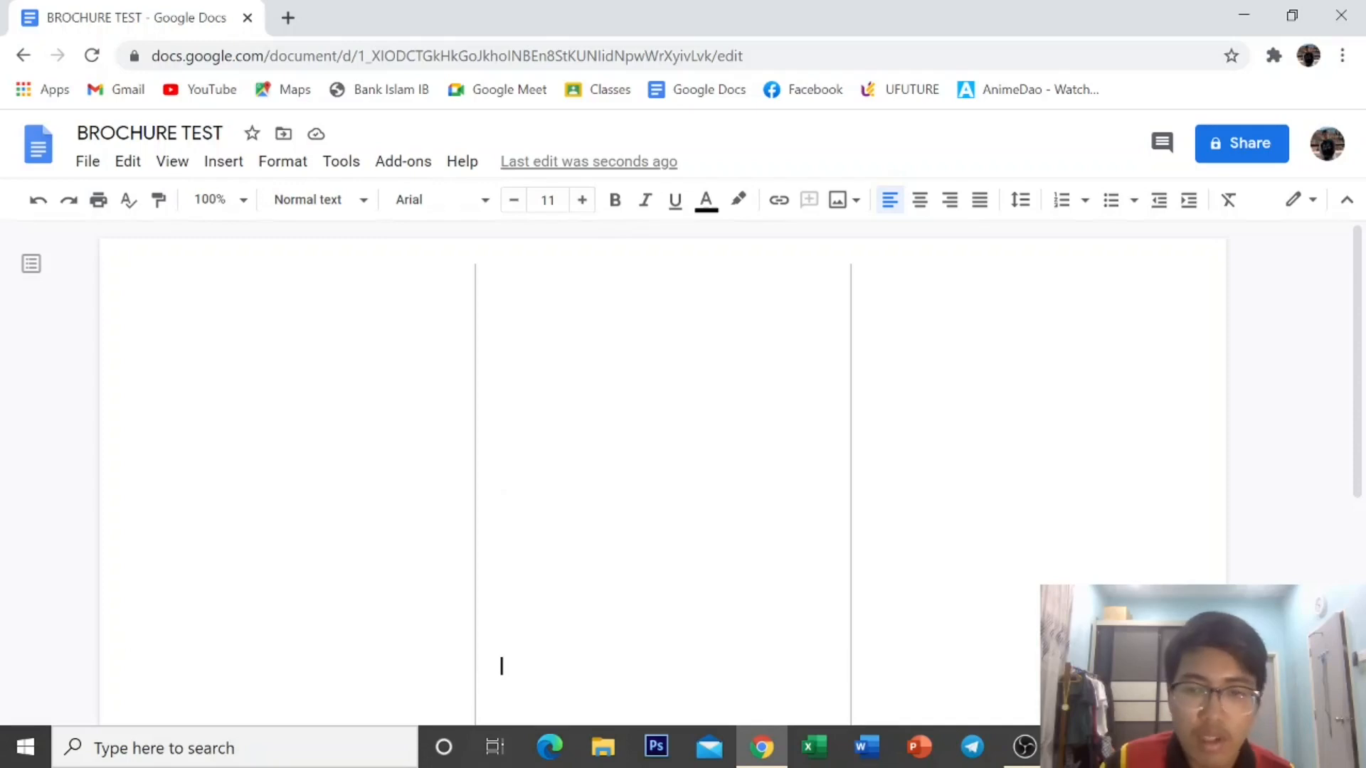
left_click(877, 418)
left_click(126, 314)
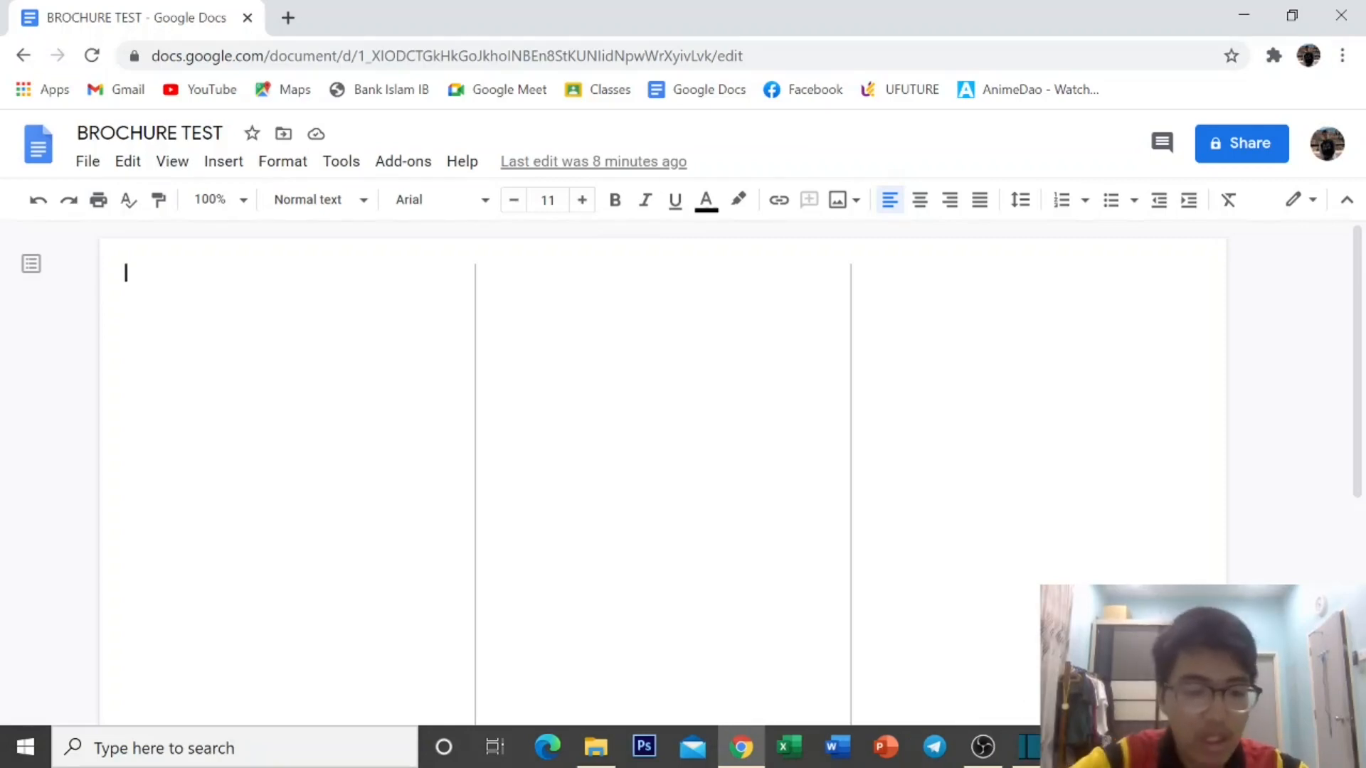
type("CR")
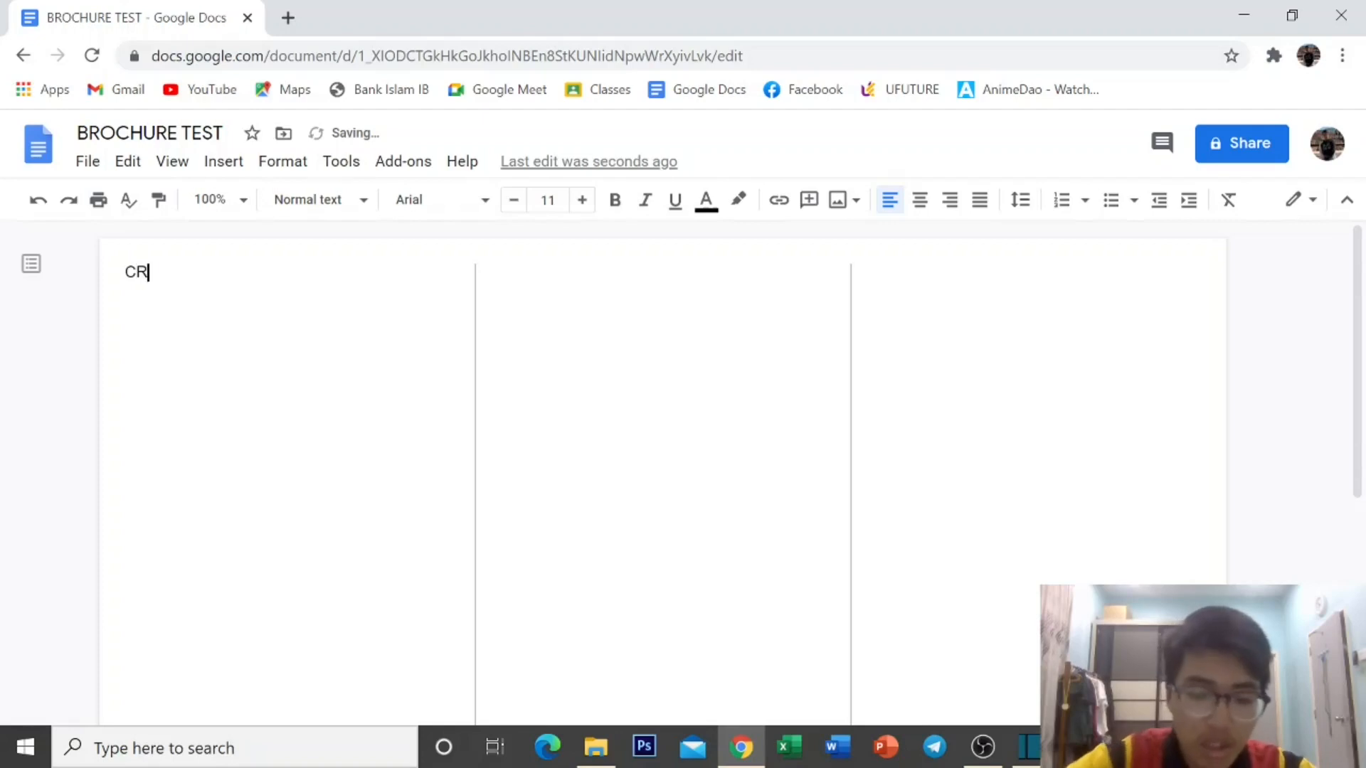
type("UNCHY")
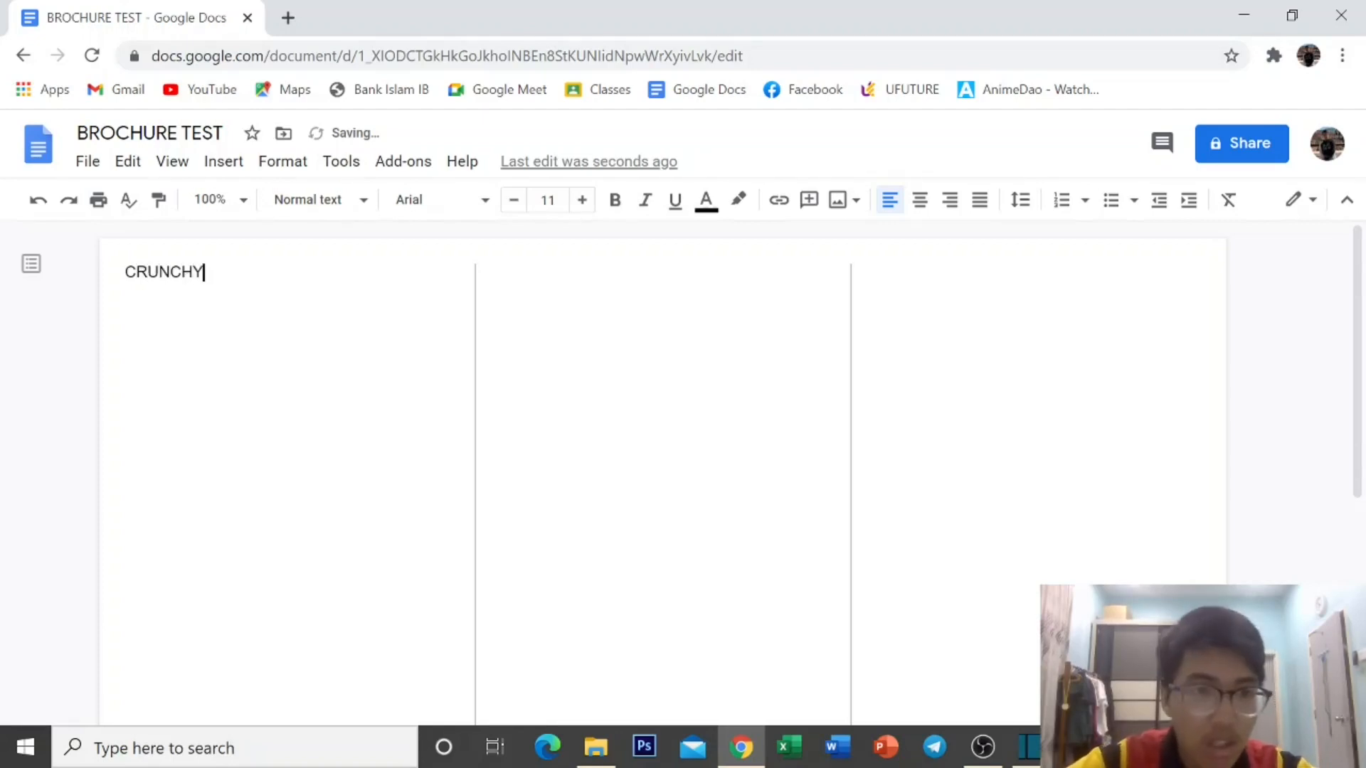
type(" SHAKRIL")
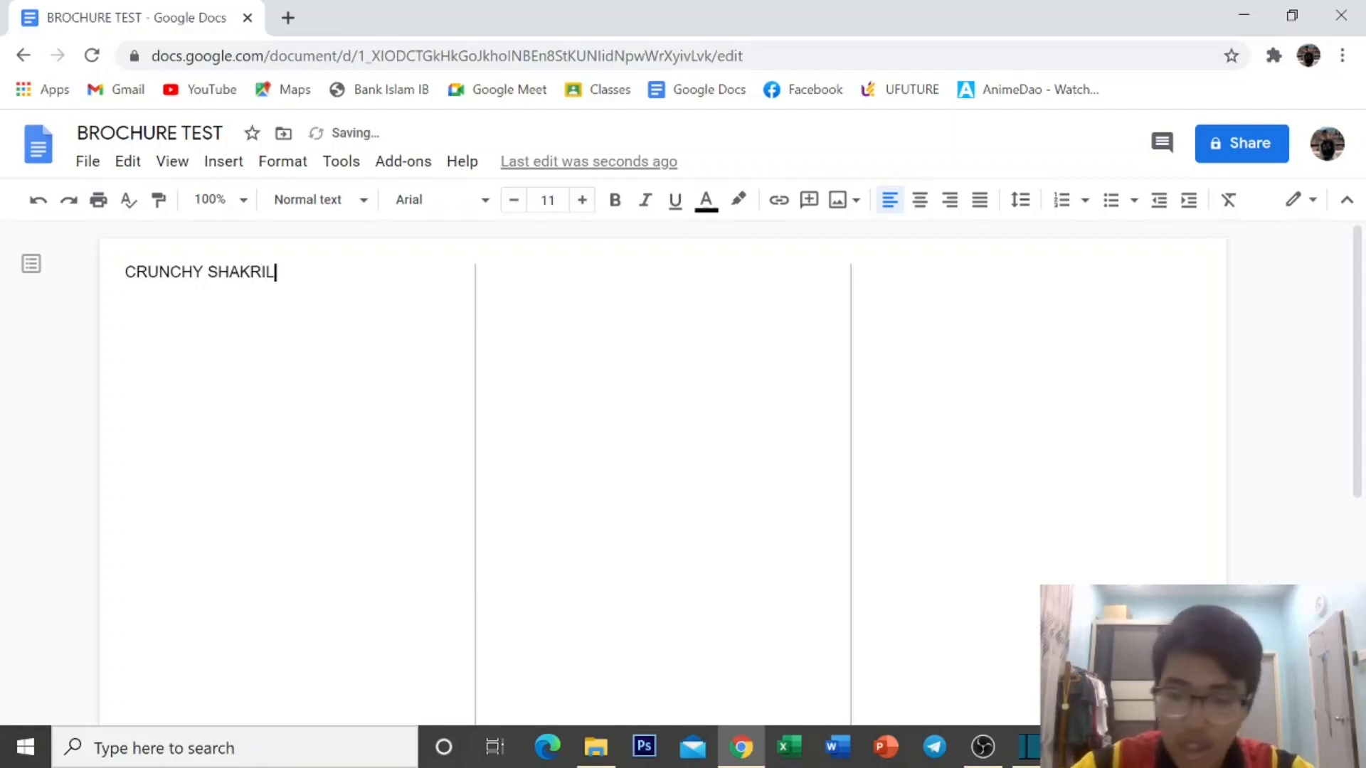
type("'S ")
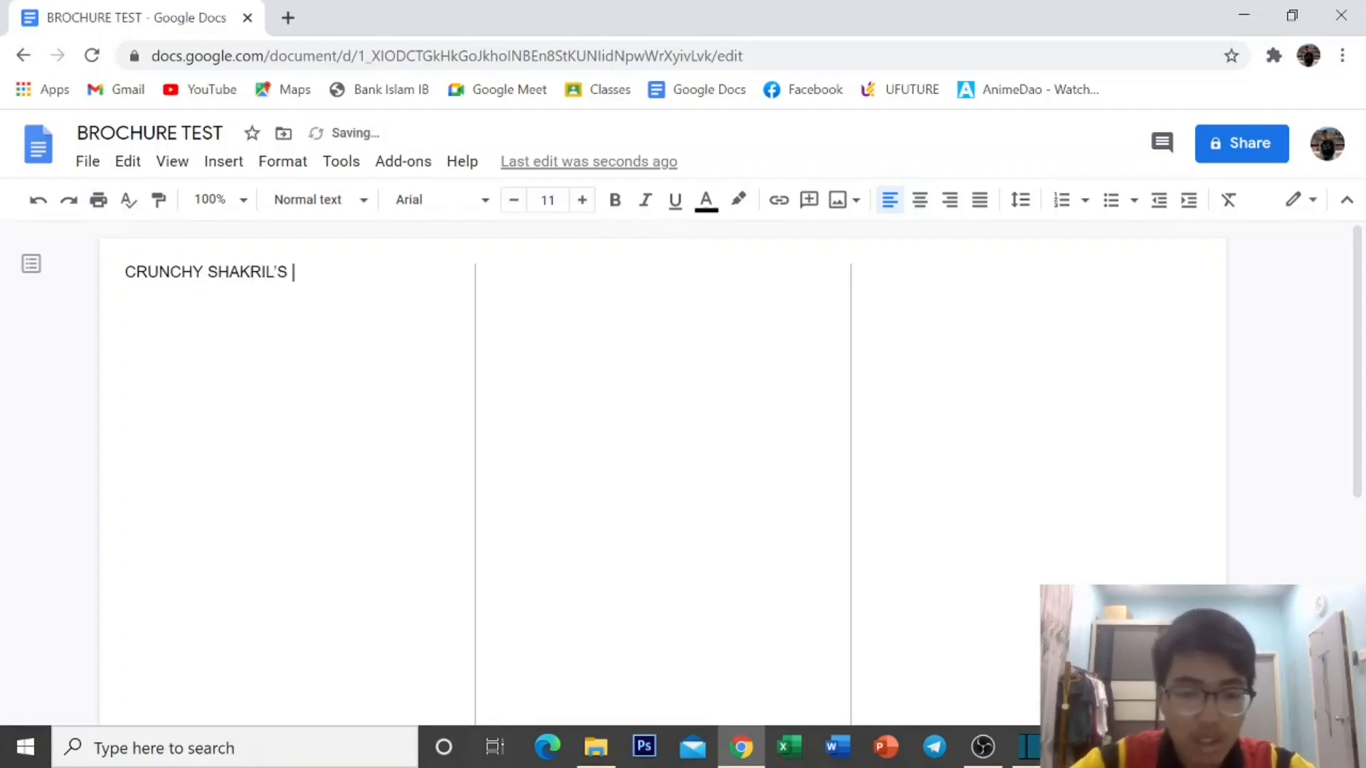
type("CHOCOJA")
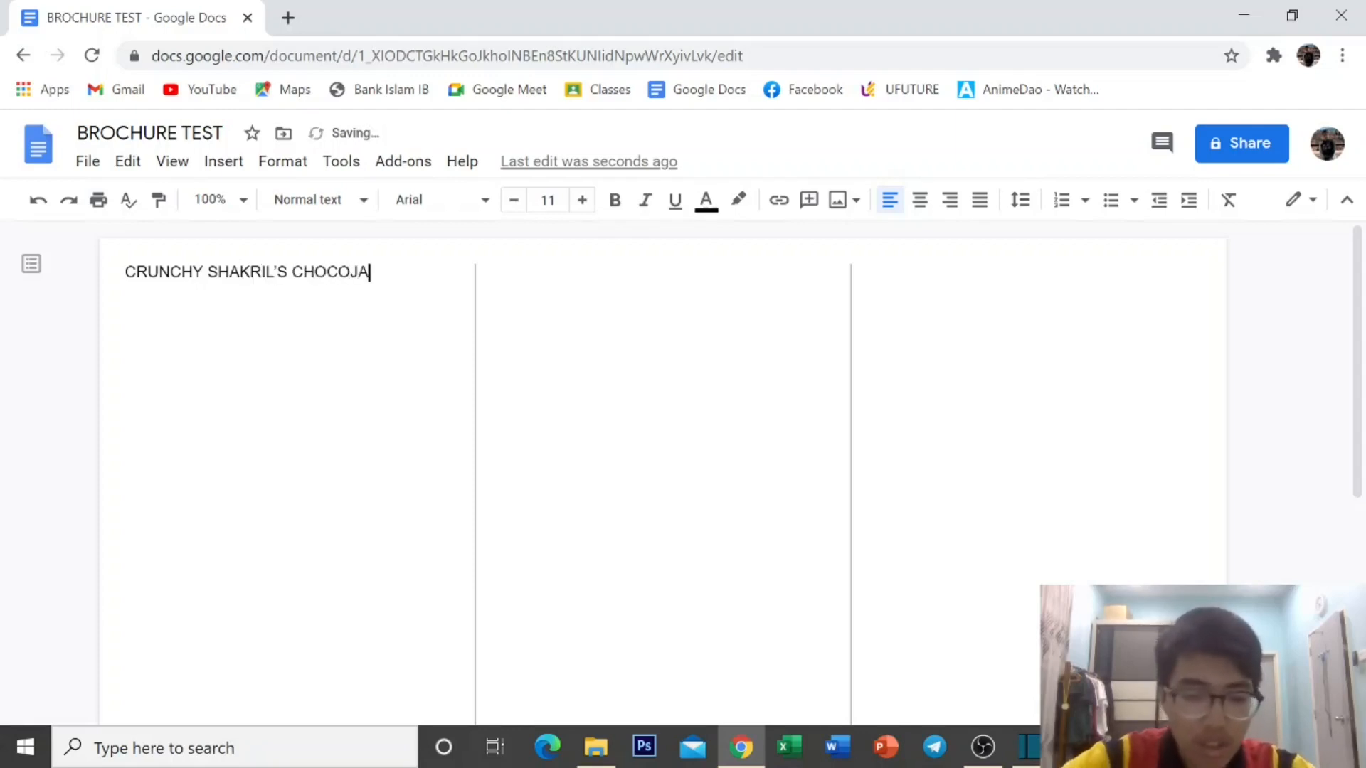
type("R")
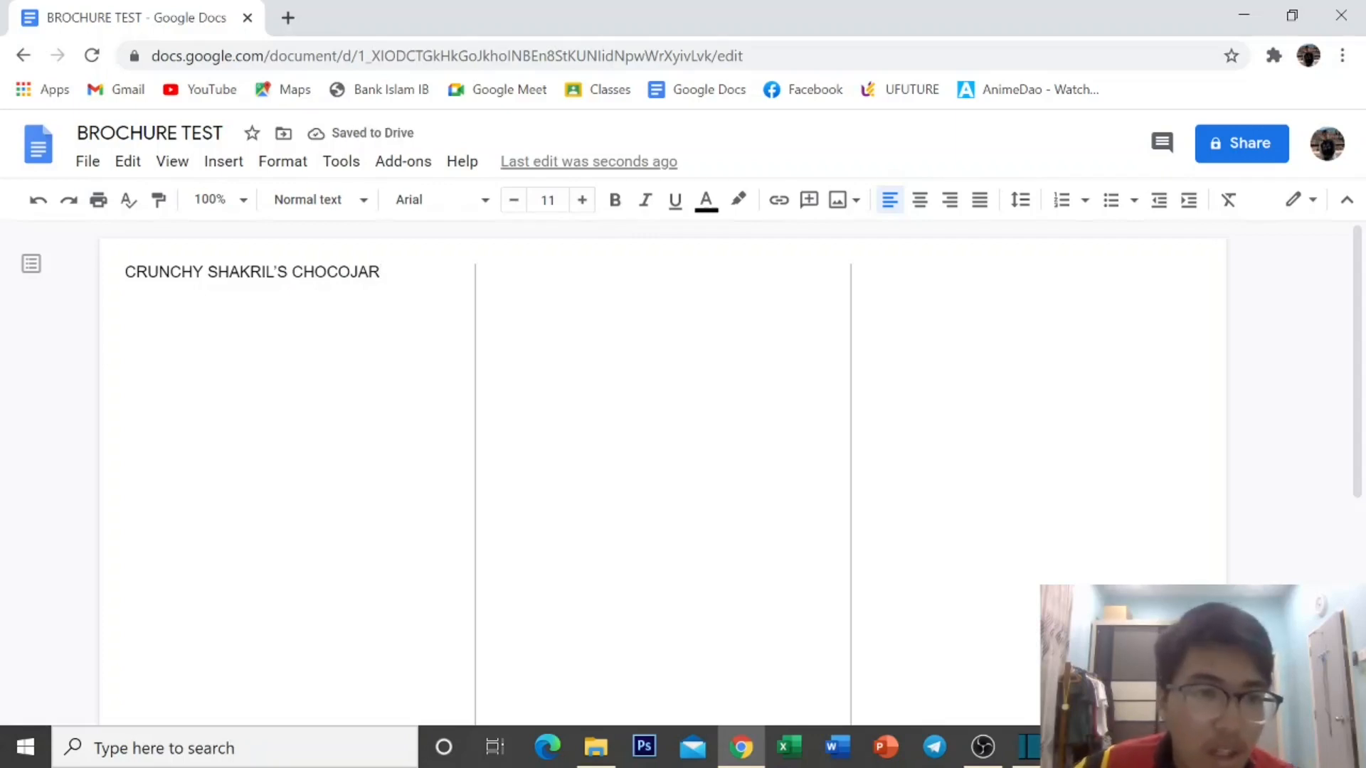
Apply the Title style (Arial 26) to CRUNCHY SHAKRIL'S CHOCOJAR and centre it.
left_click_drag(125, 272, 385, 273)
left_click(342, 202)
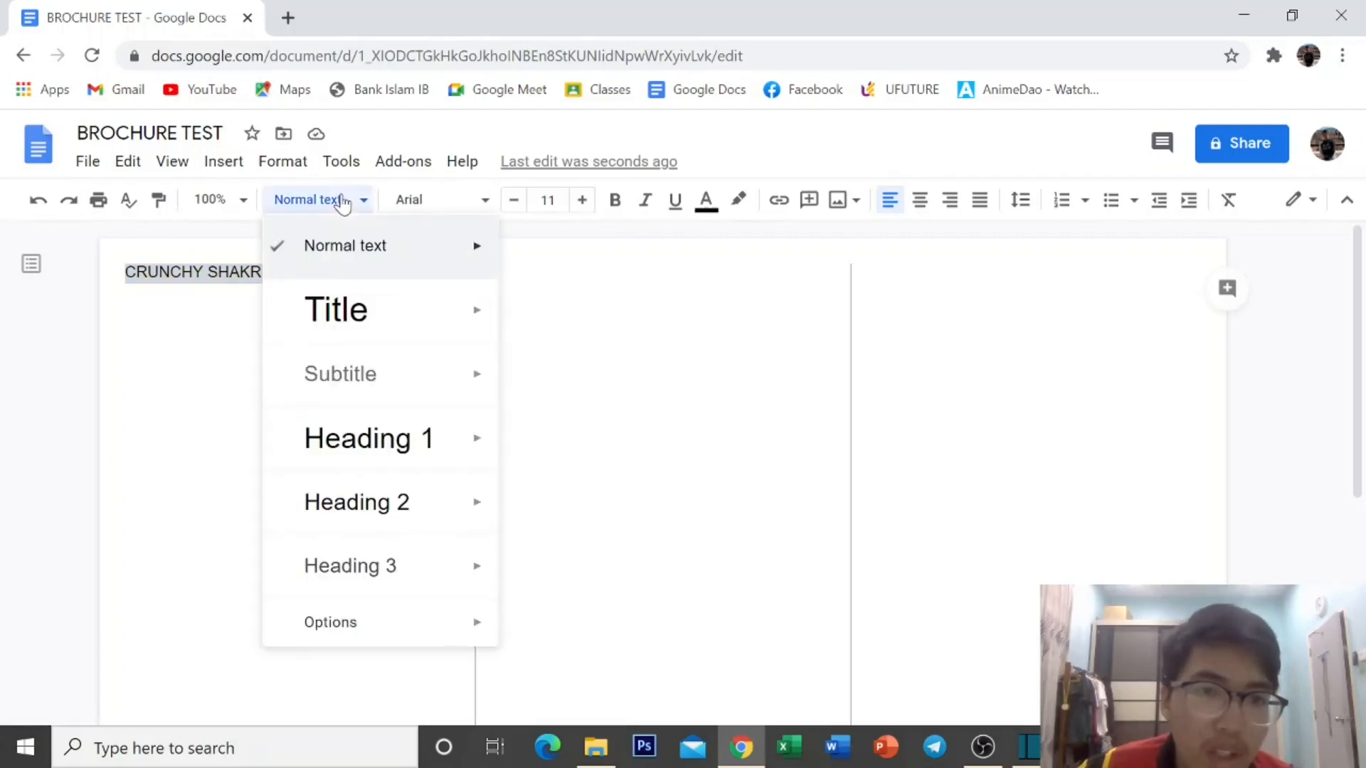
left_click(348, 313)
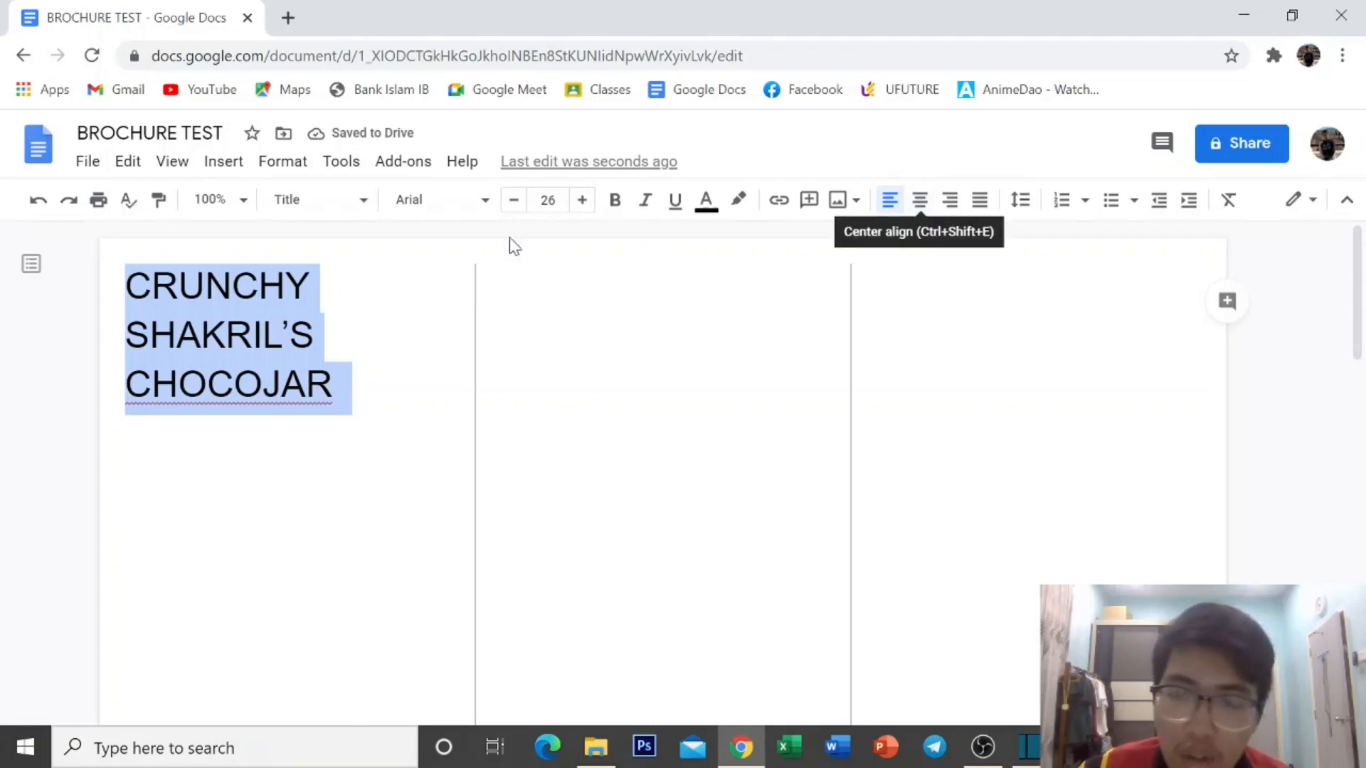
left_click(919, 200)
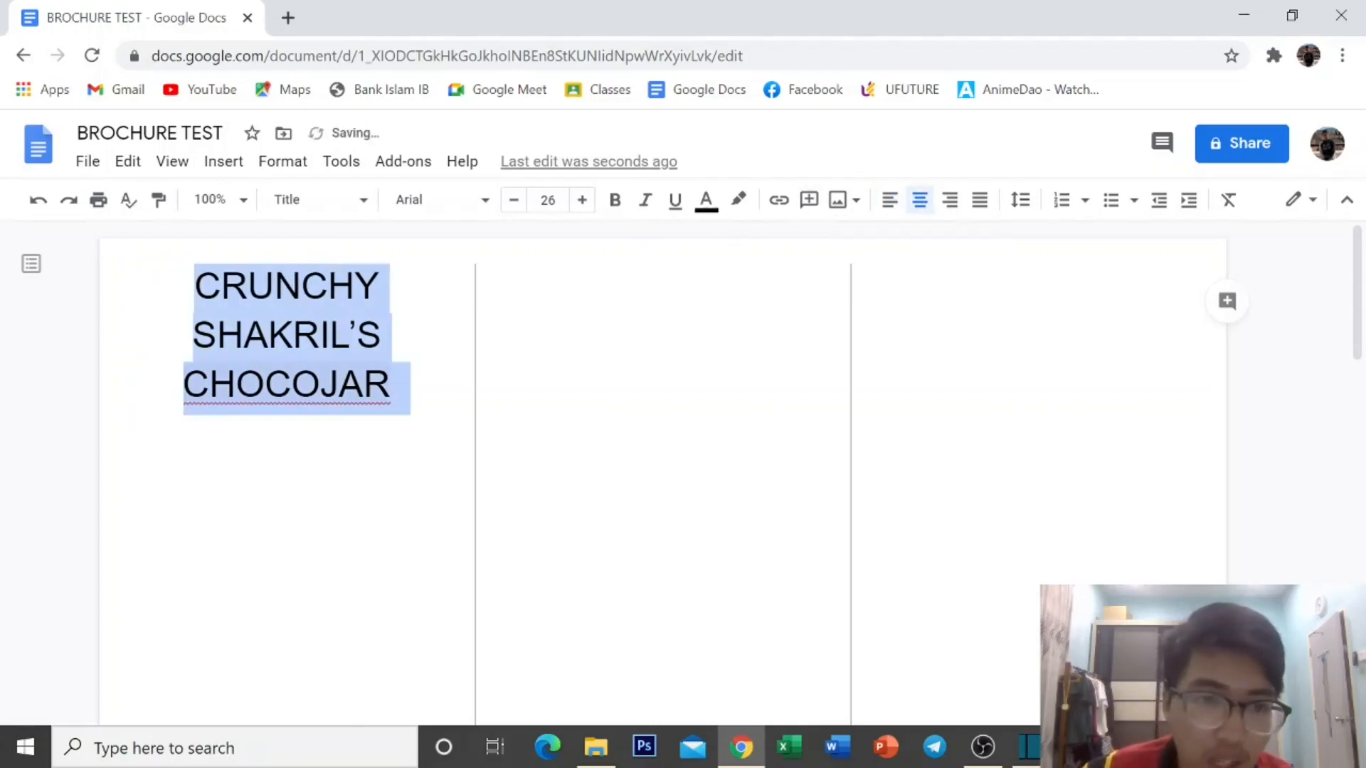
left_click(335, 384)
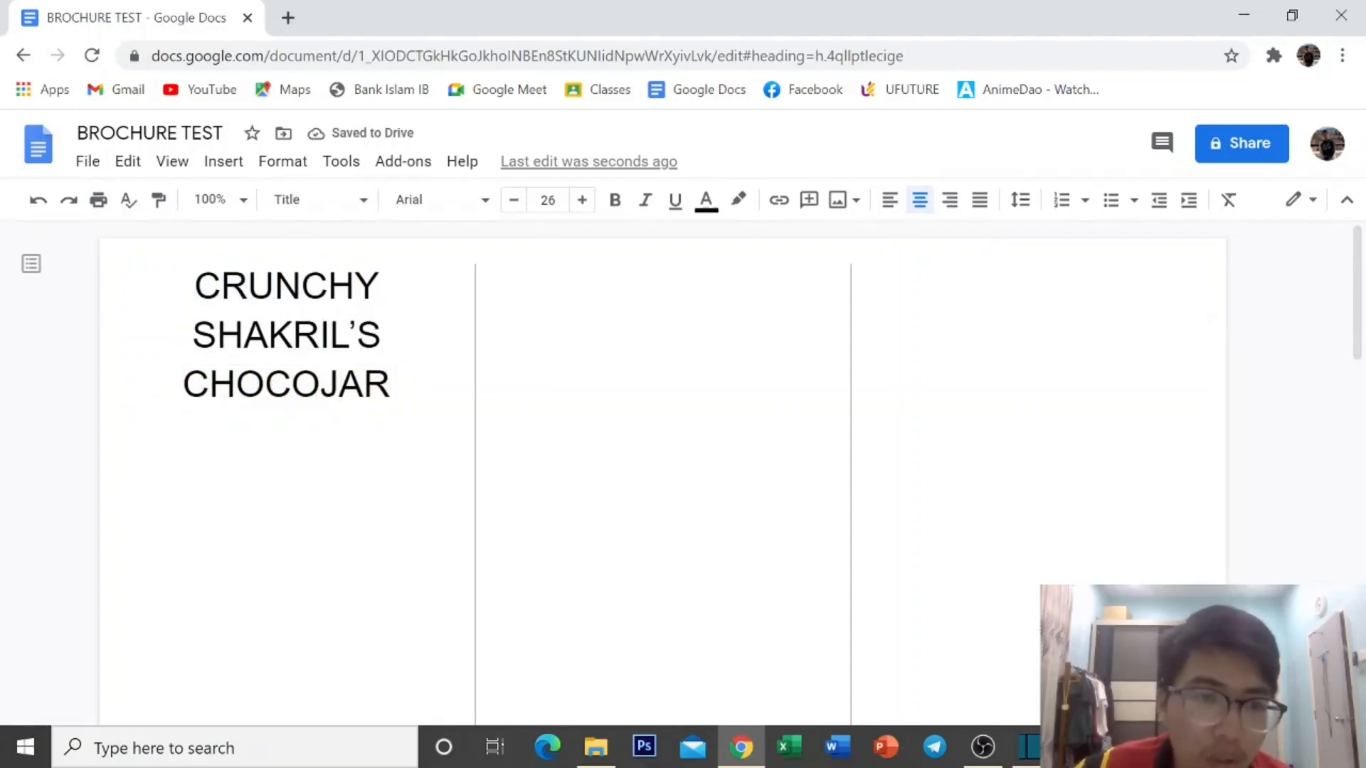
left_click(399, 202)
key("Escape")
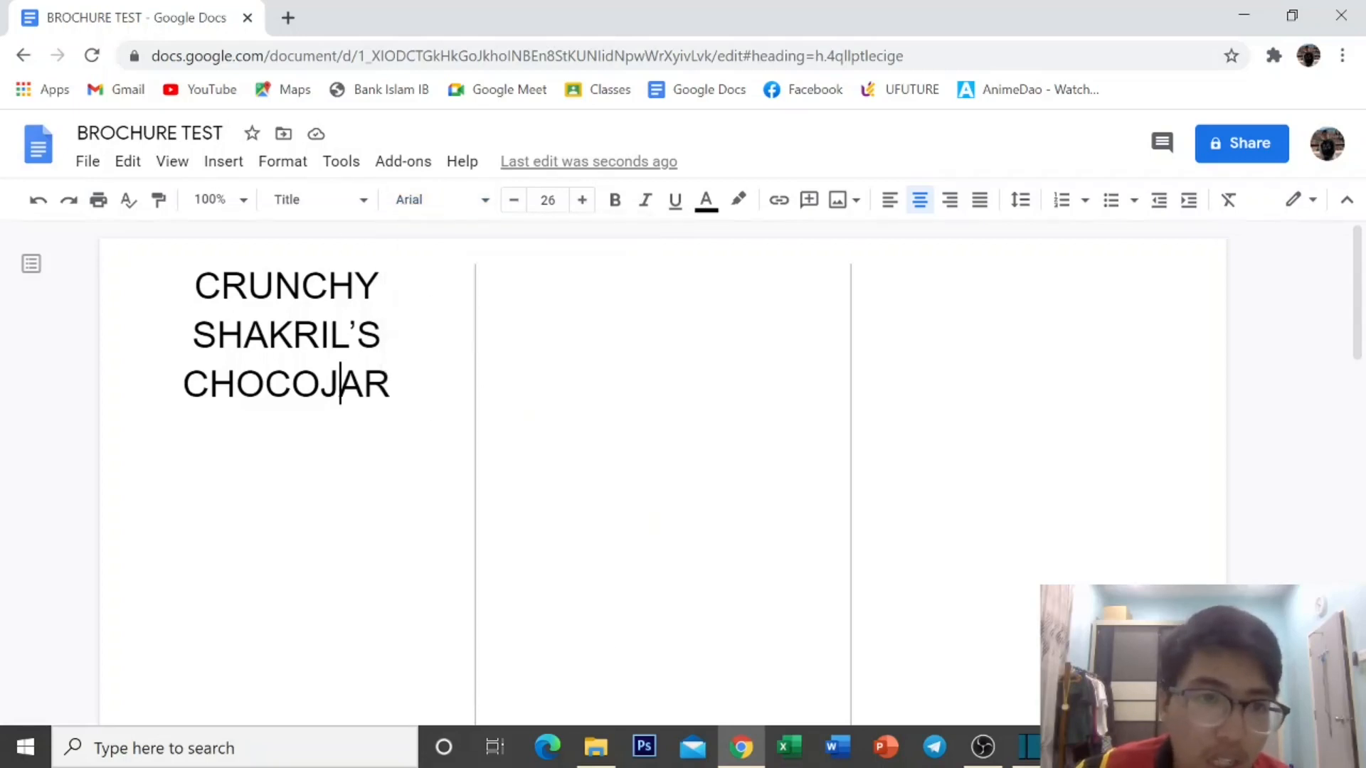
Change the title font to Pacifico, make it bold and colour it light blue.
left_click_drag(193, 274, 389, 398)
left_click(425, 202)
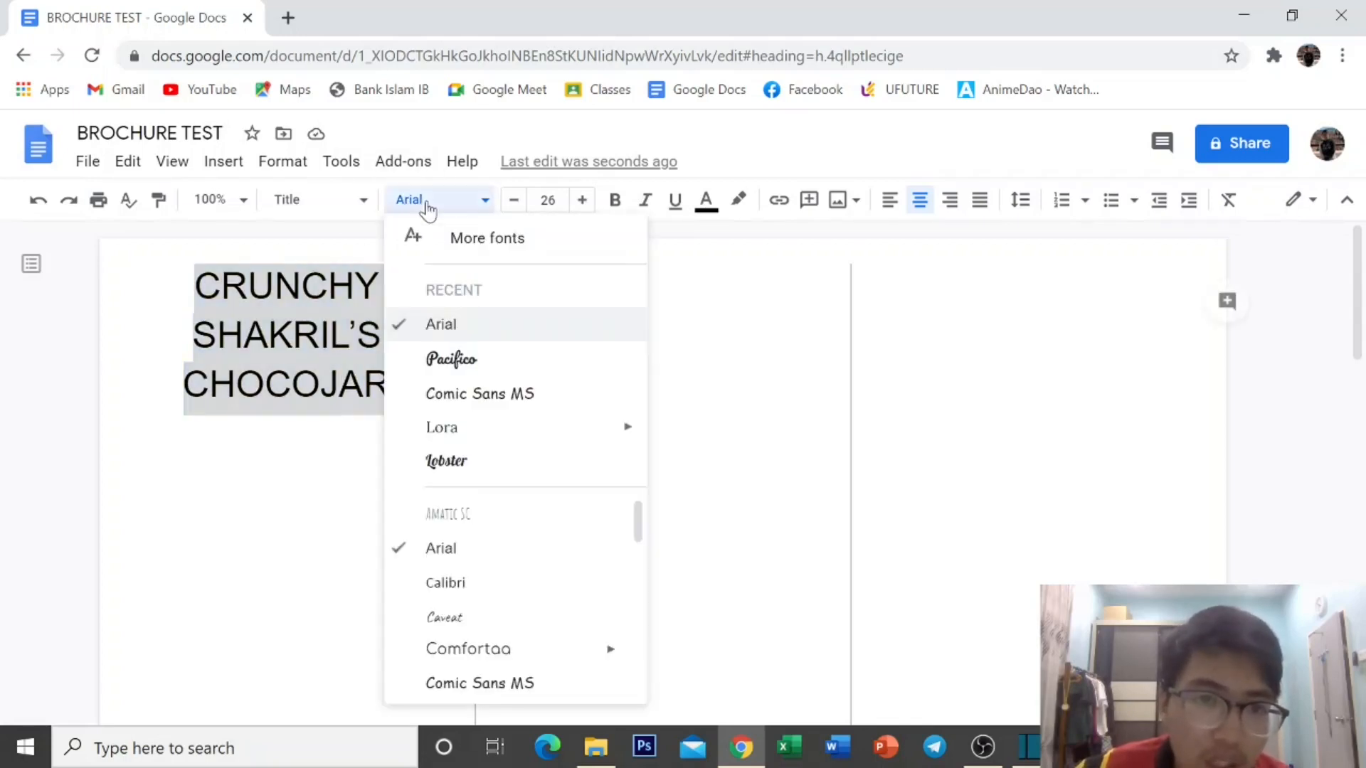
left_click(475, 367)
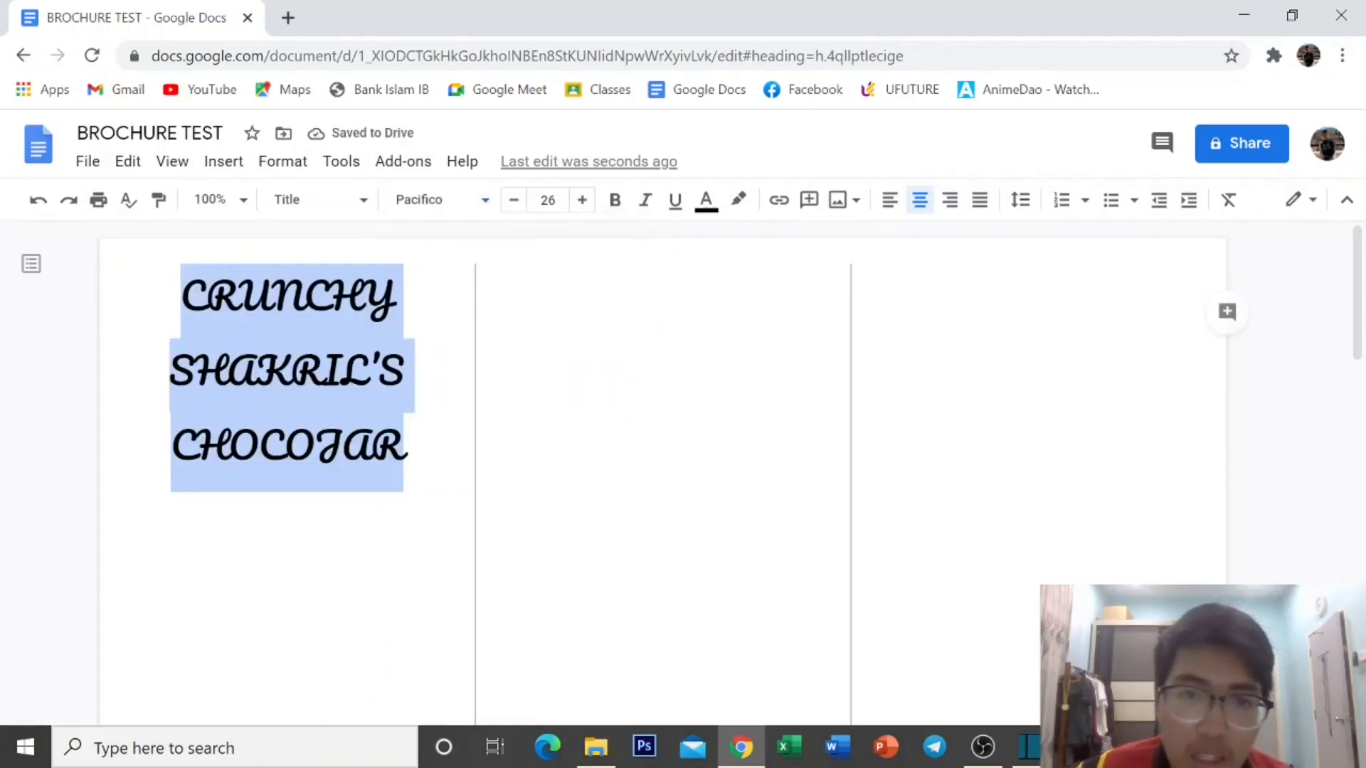
left_click(616, 204)
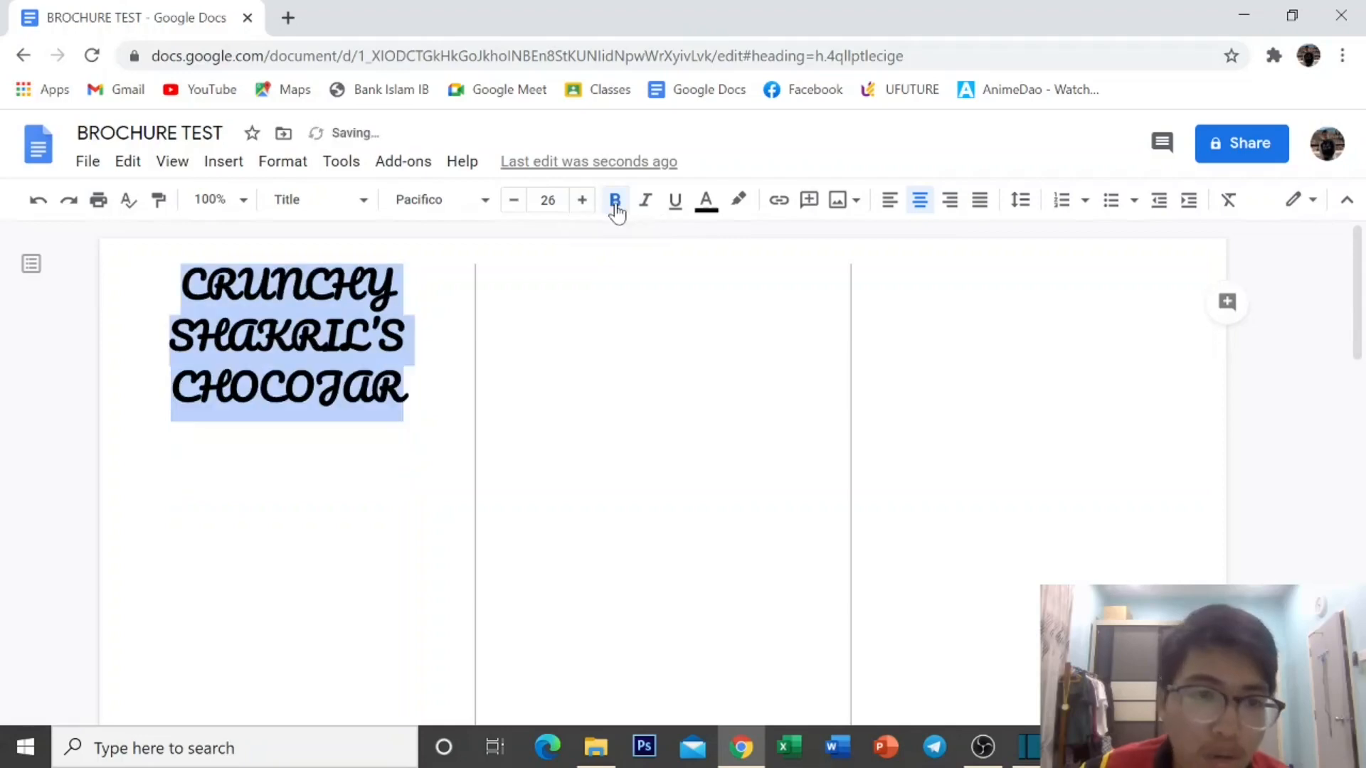
left_click(707, 203)
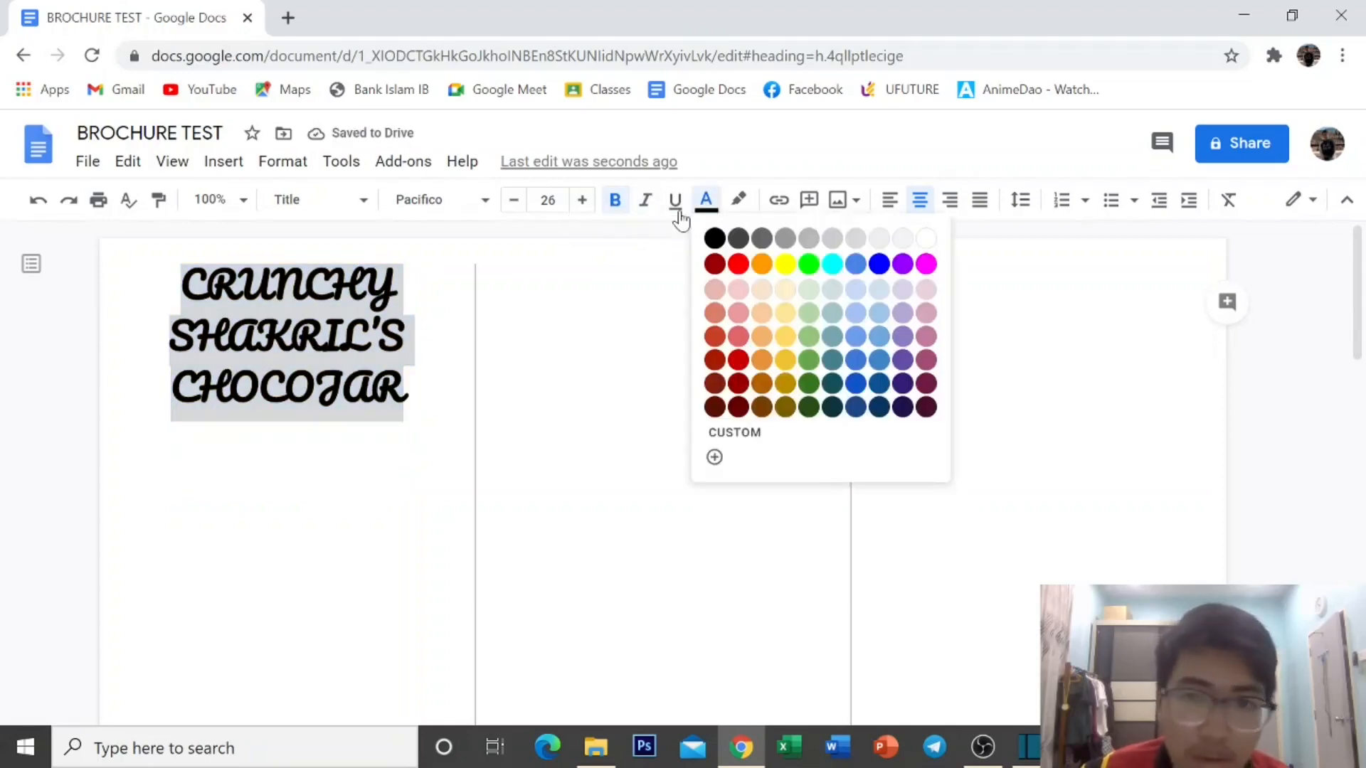
left_click(879, 337)
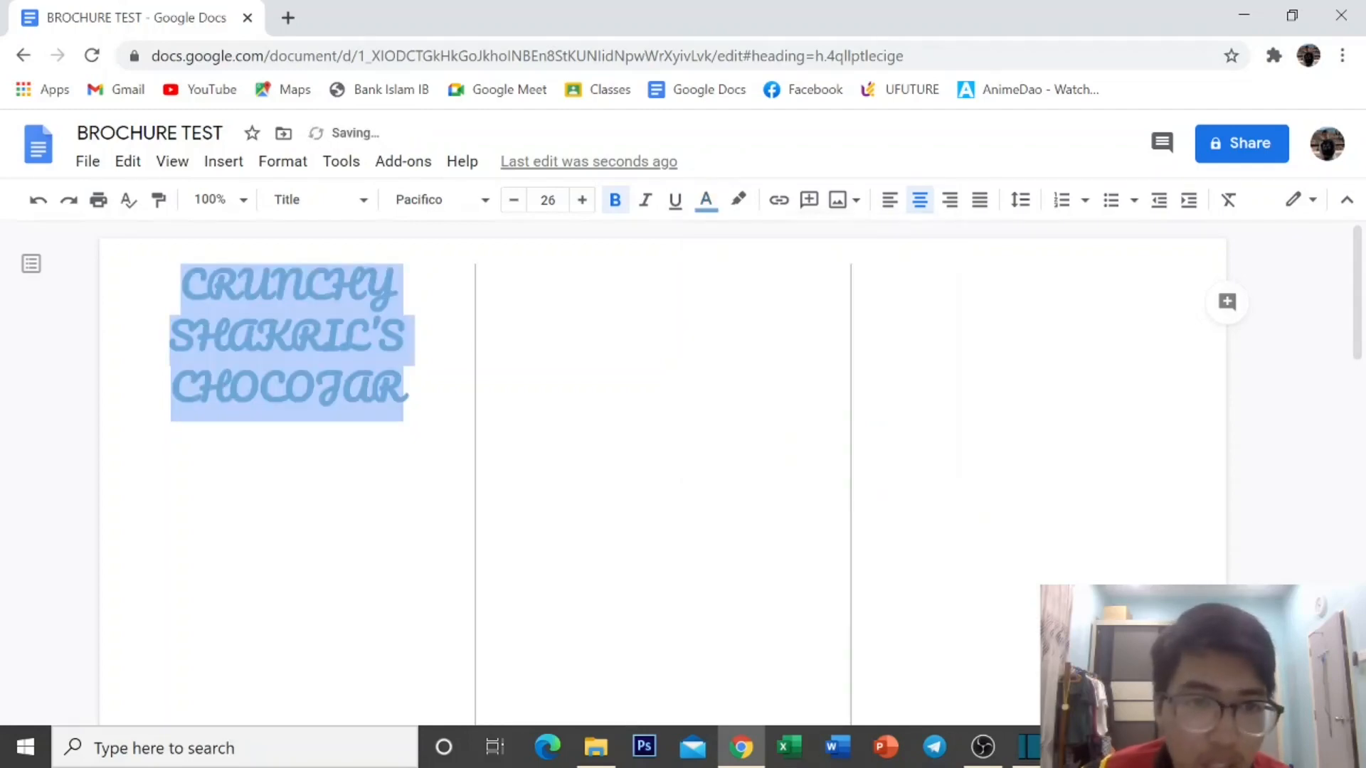
left_click(349, 488)
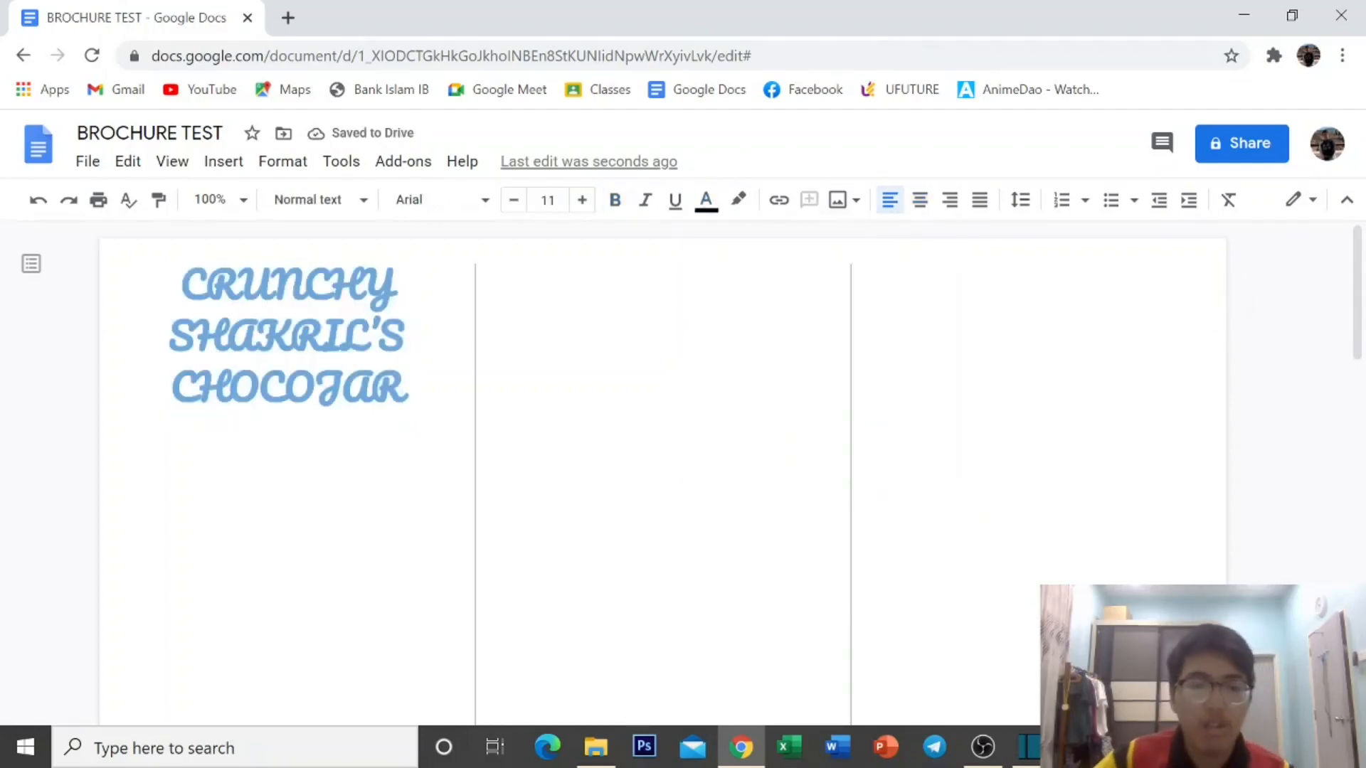
Type the tagline 'Grab Your Chocojar now as it is still available' below the title.
scroll(661, 469, "down", 1)
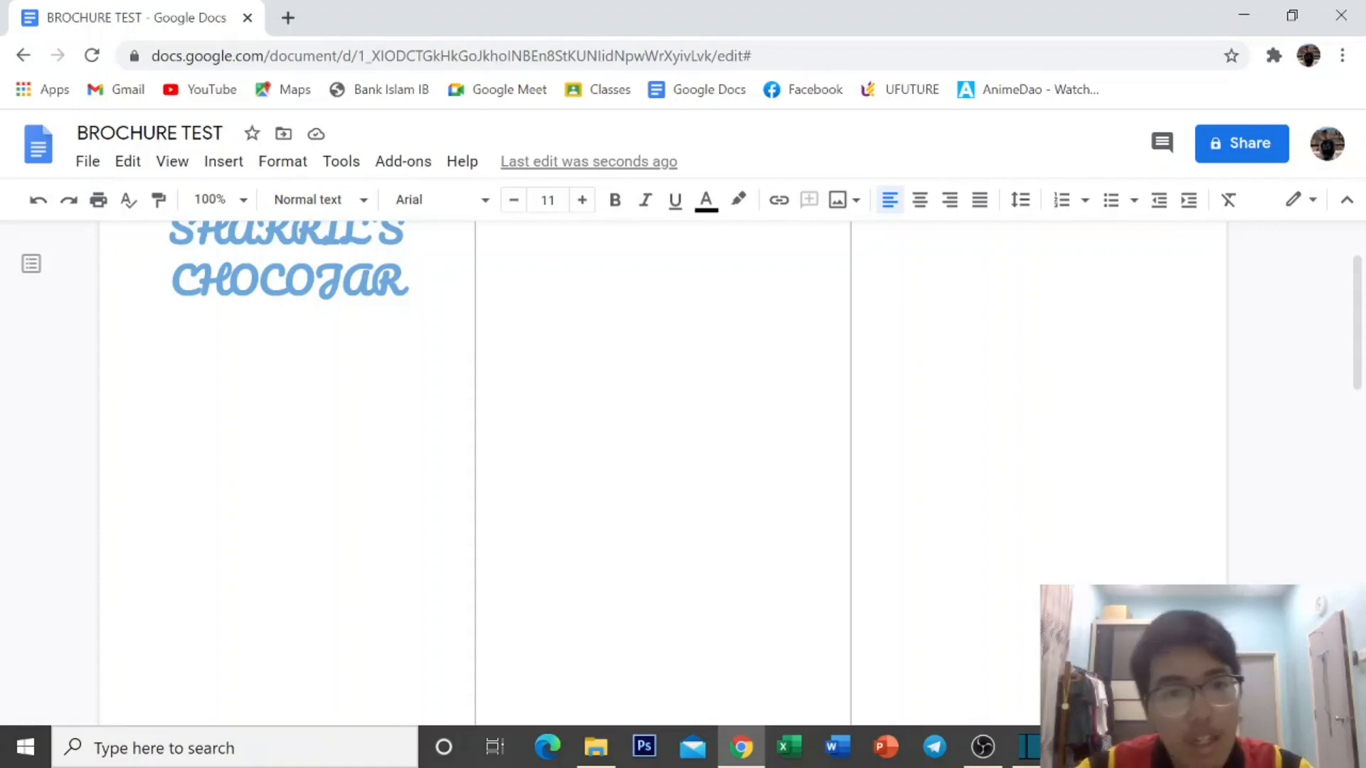
key("Caps_Lock")
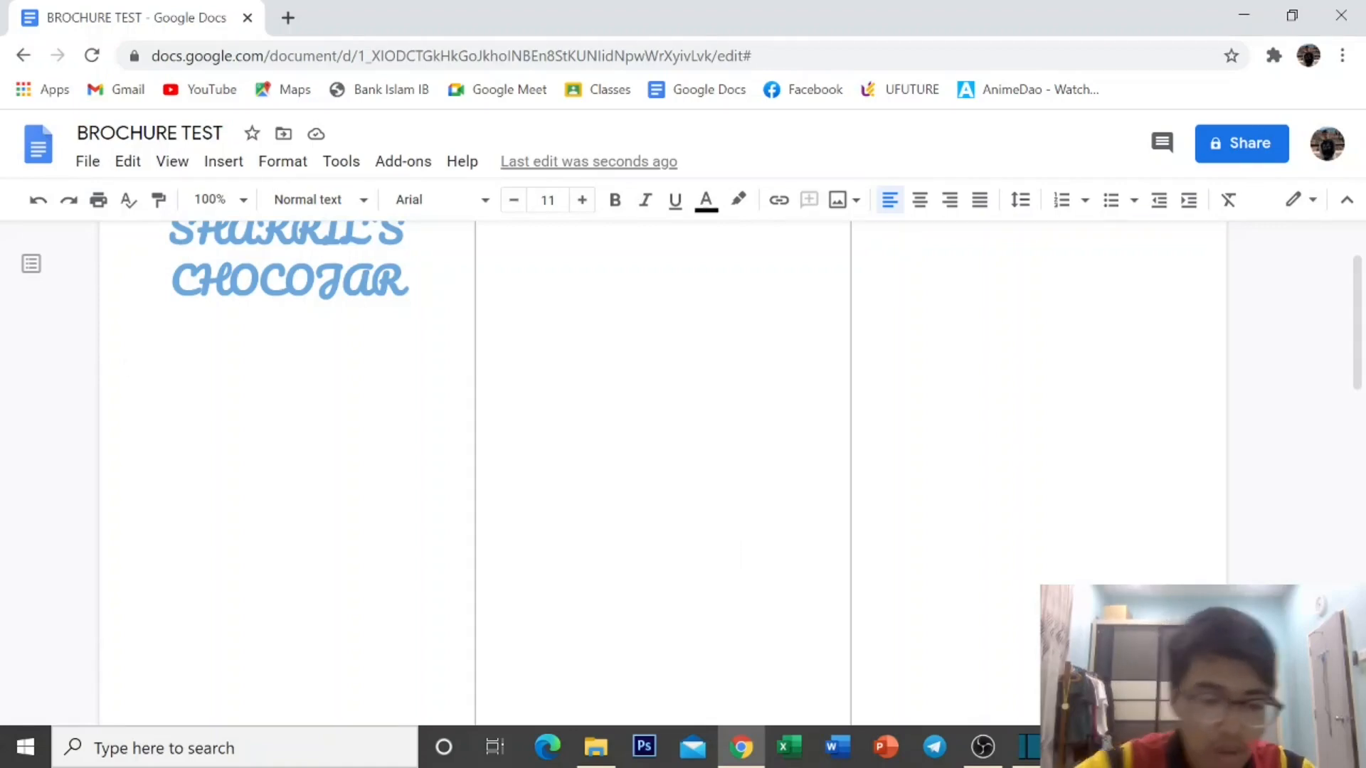
type("Ge")
key("BackSpace")
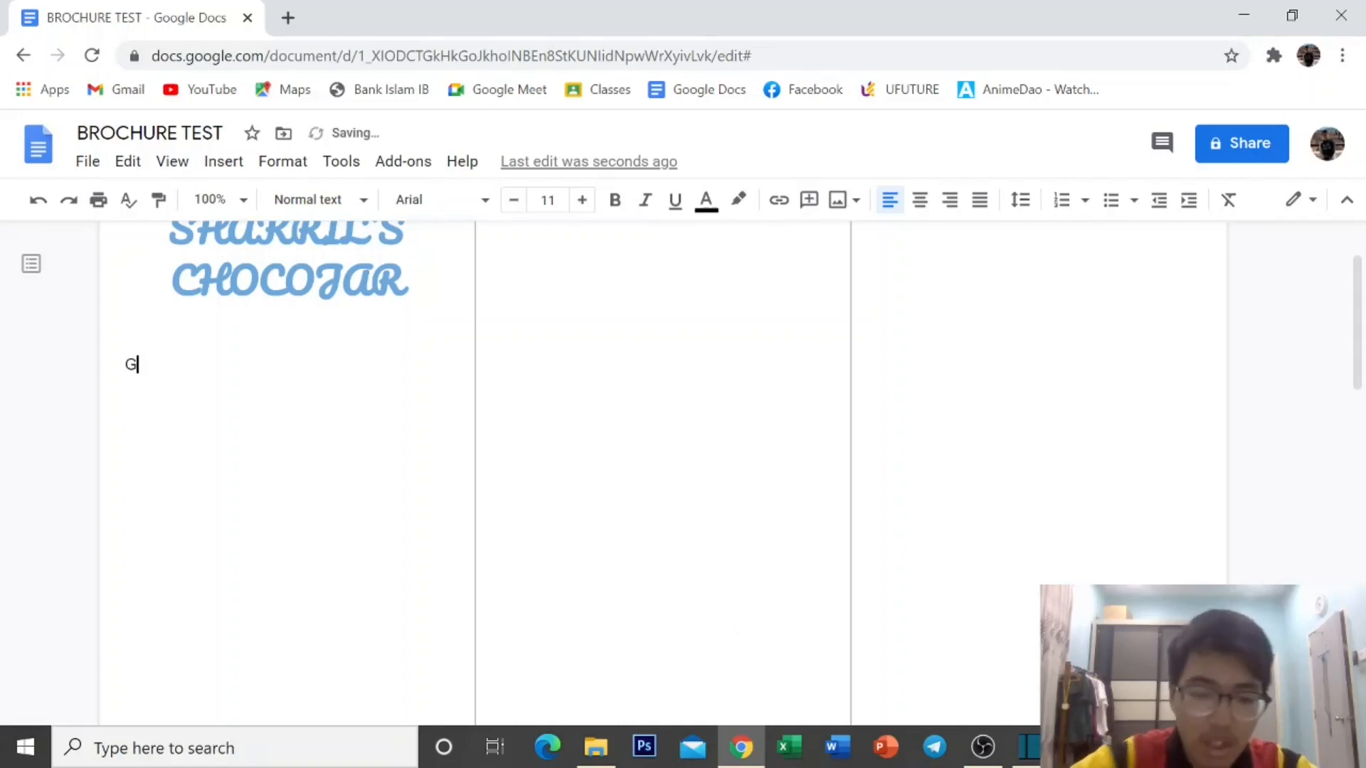
type("rab Your ")
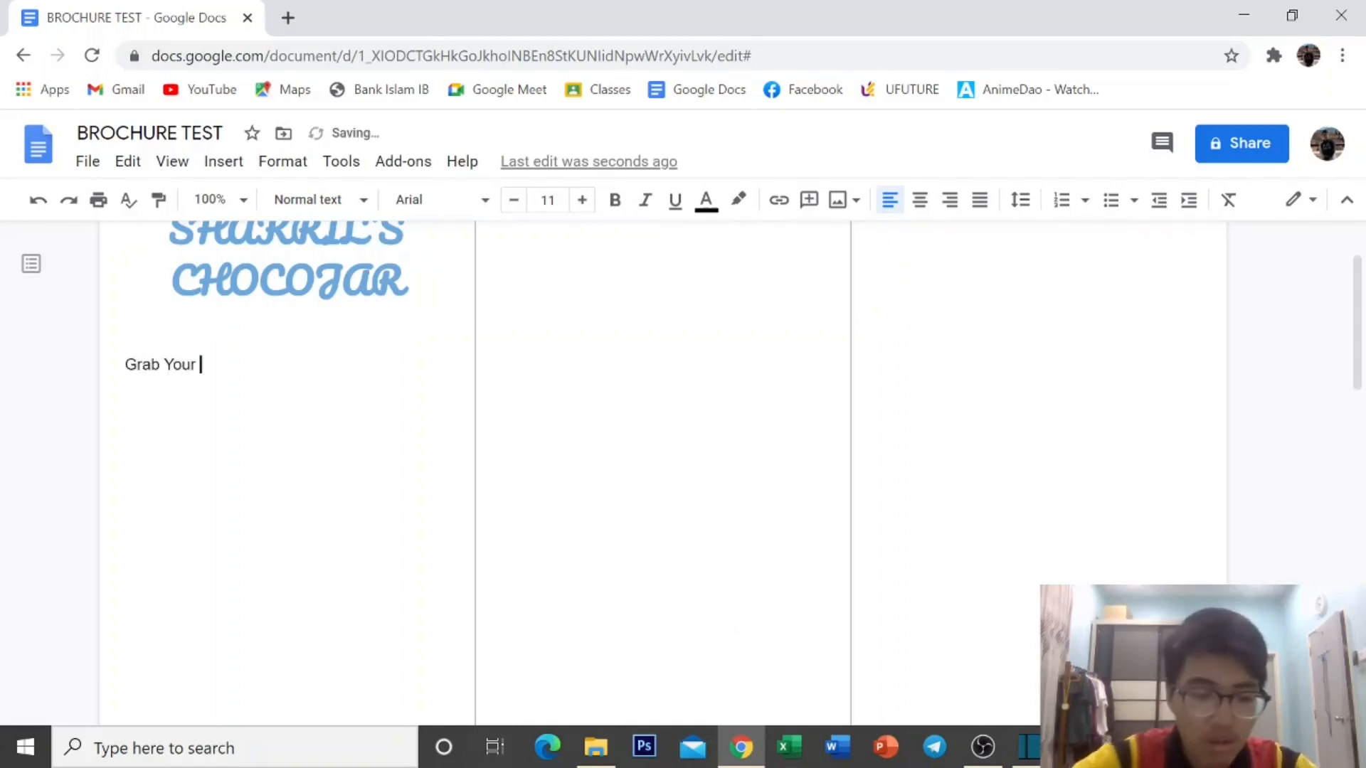
type("Ch")
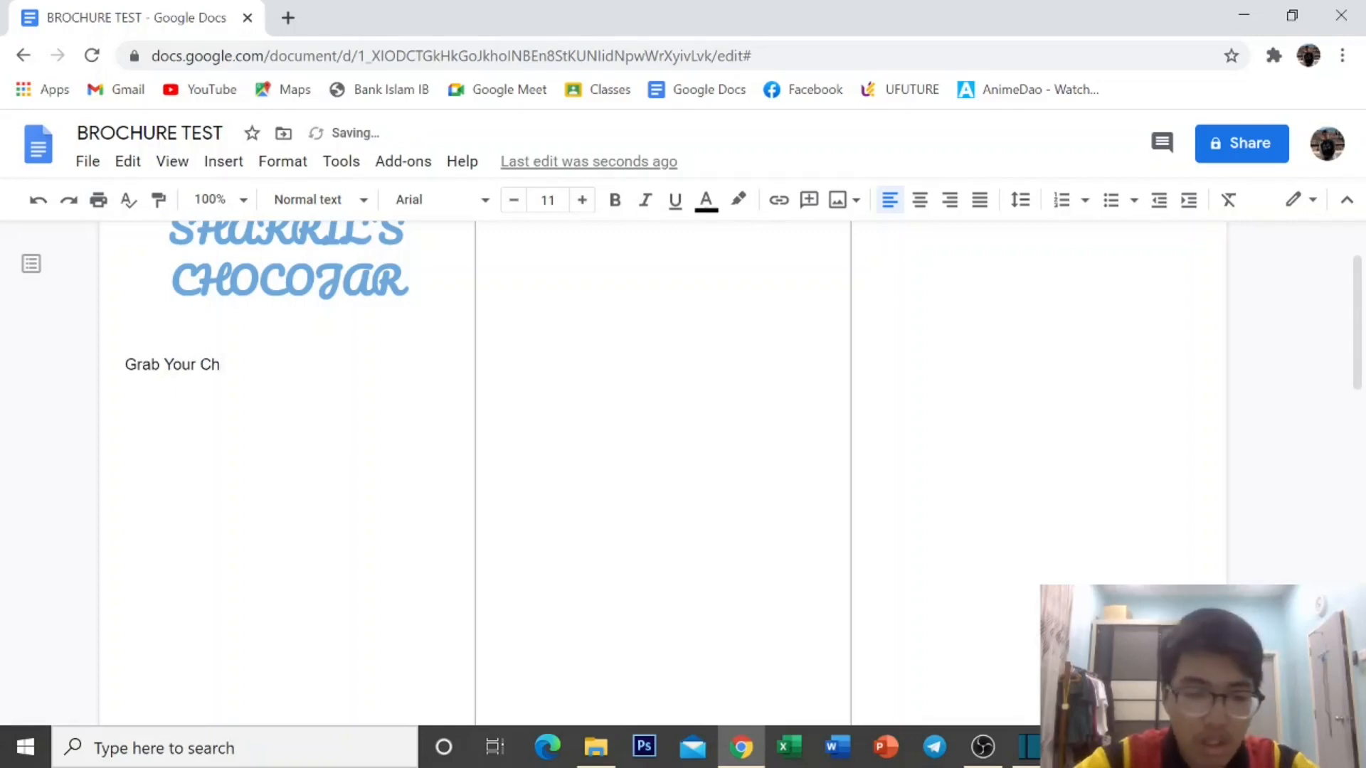
type("ococ")
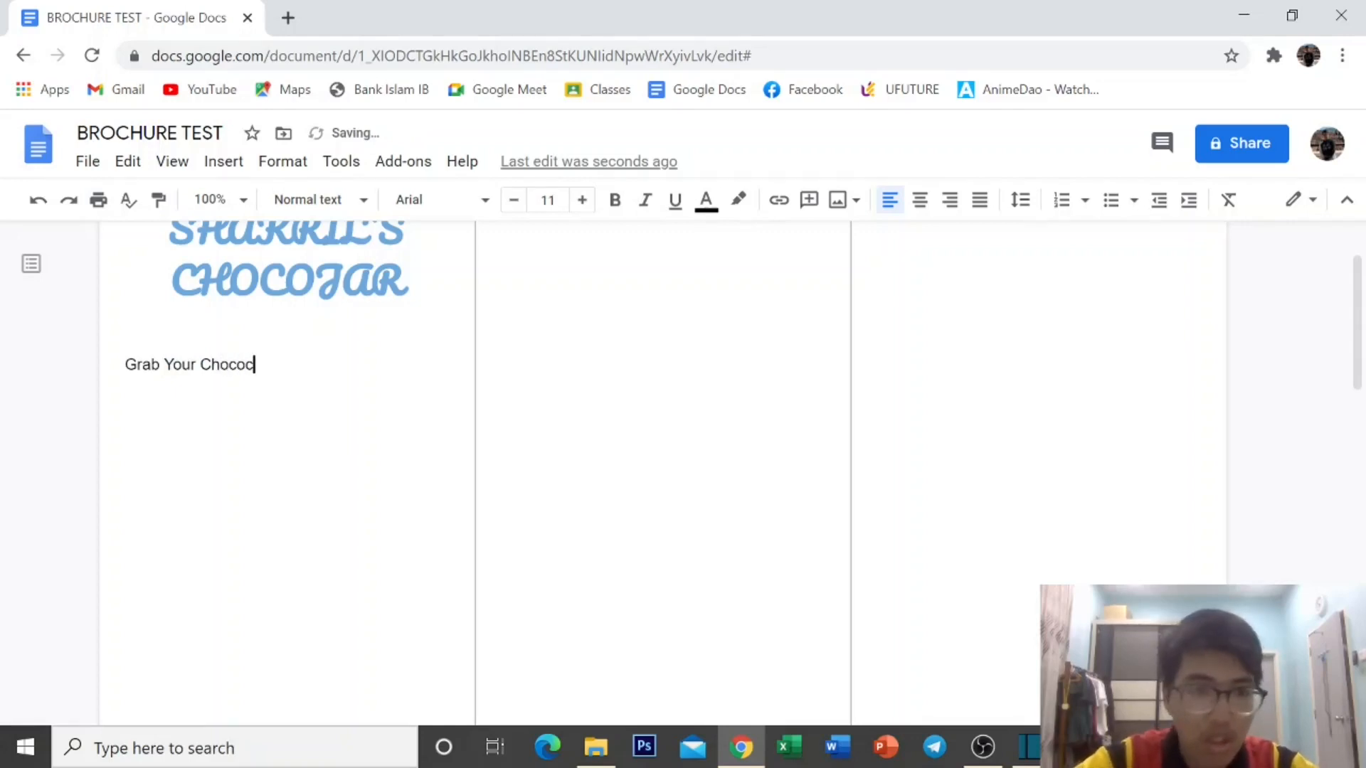
key("BackSpace")
type("ja")
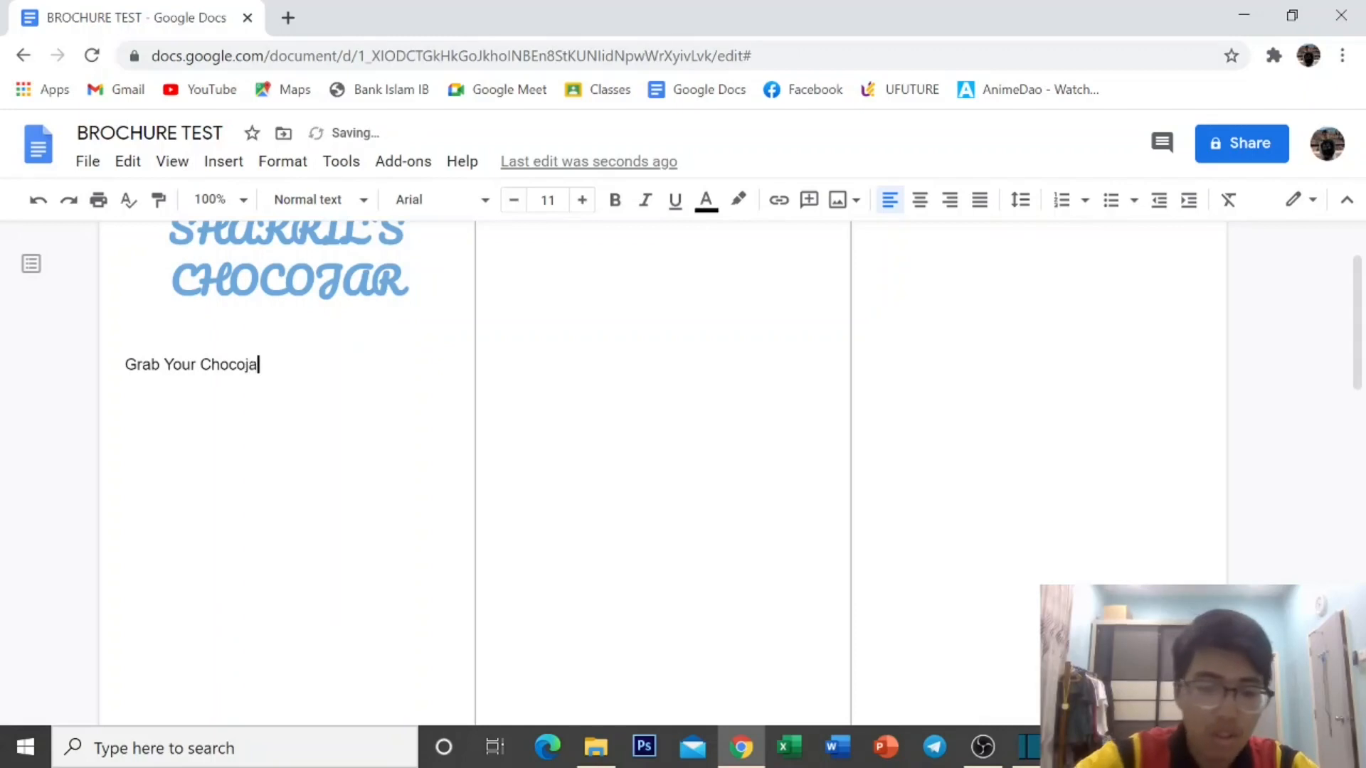
type("r now")
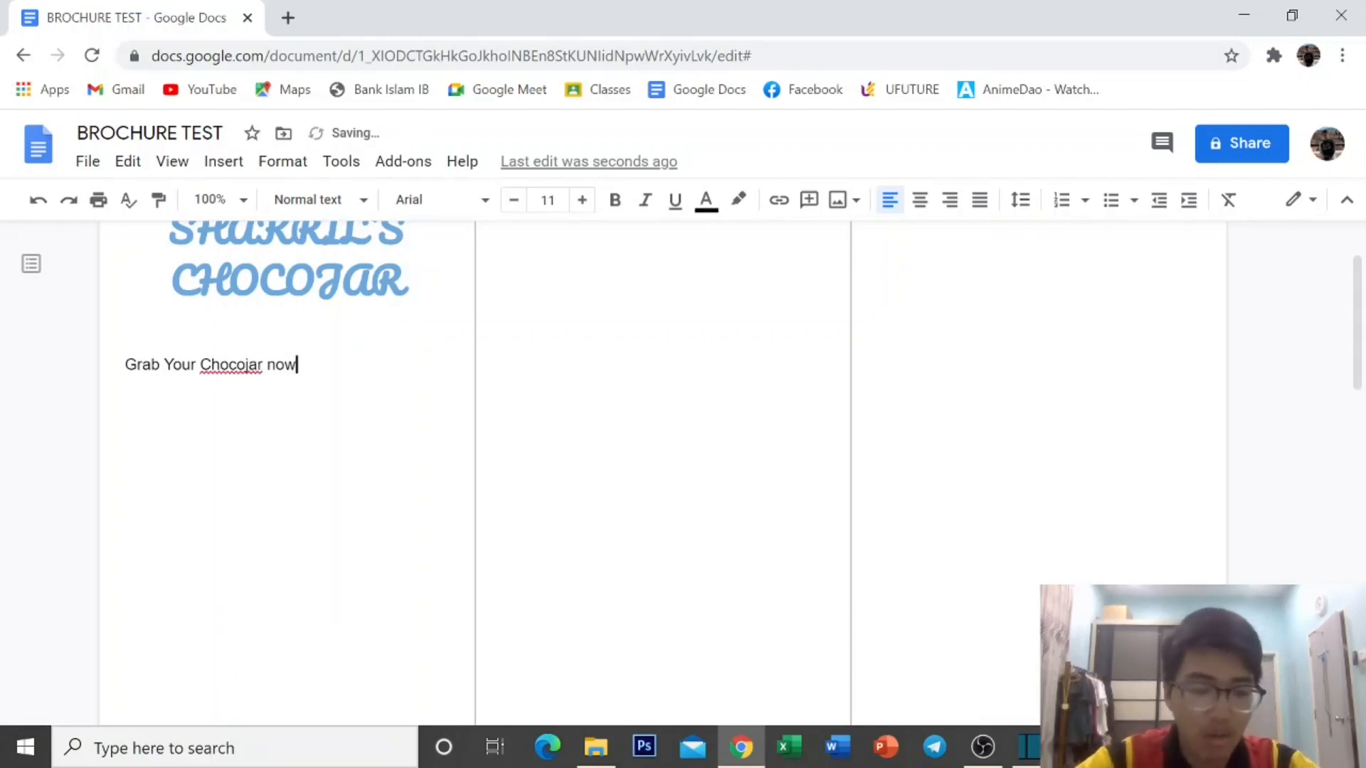
type(" as")
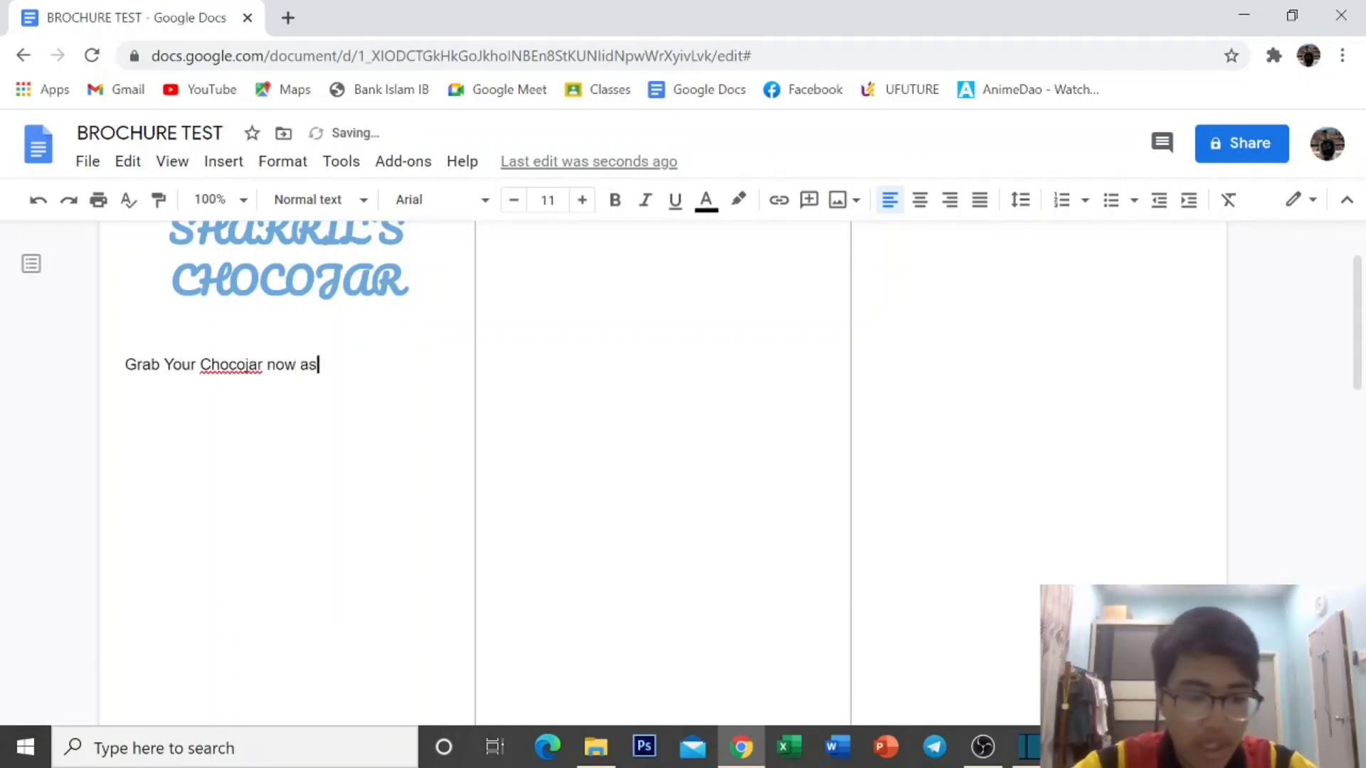
type(" it is ")
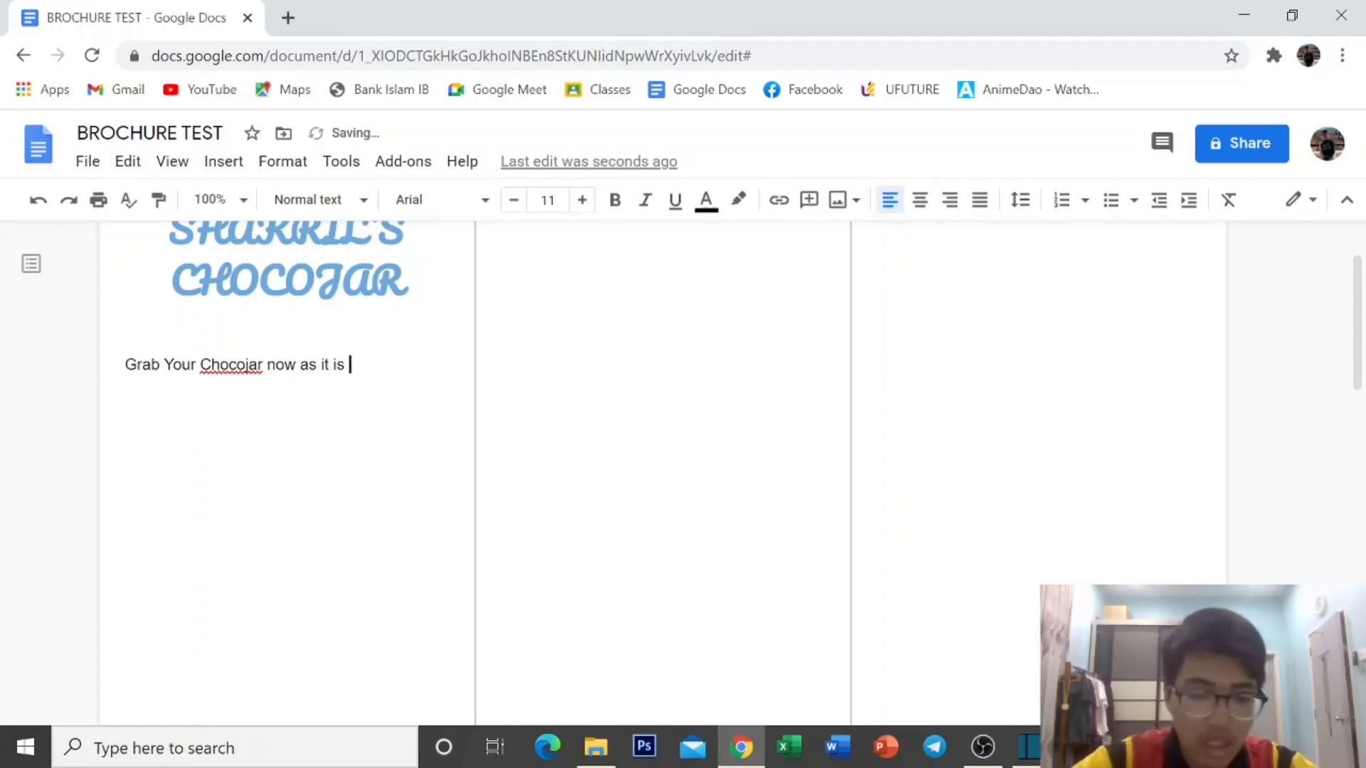
type("still a")
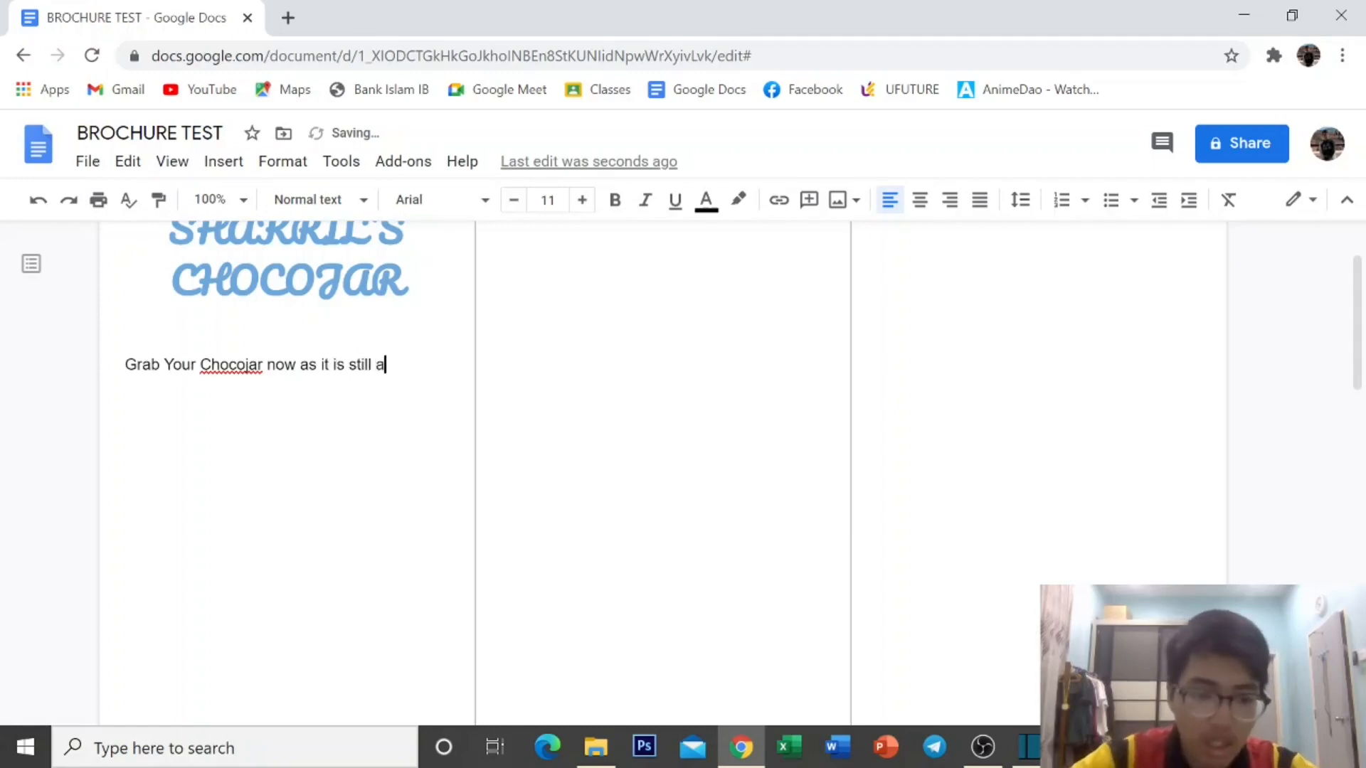
type("vailable")
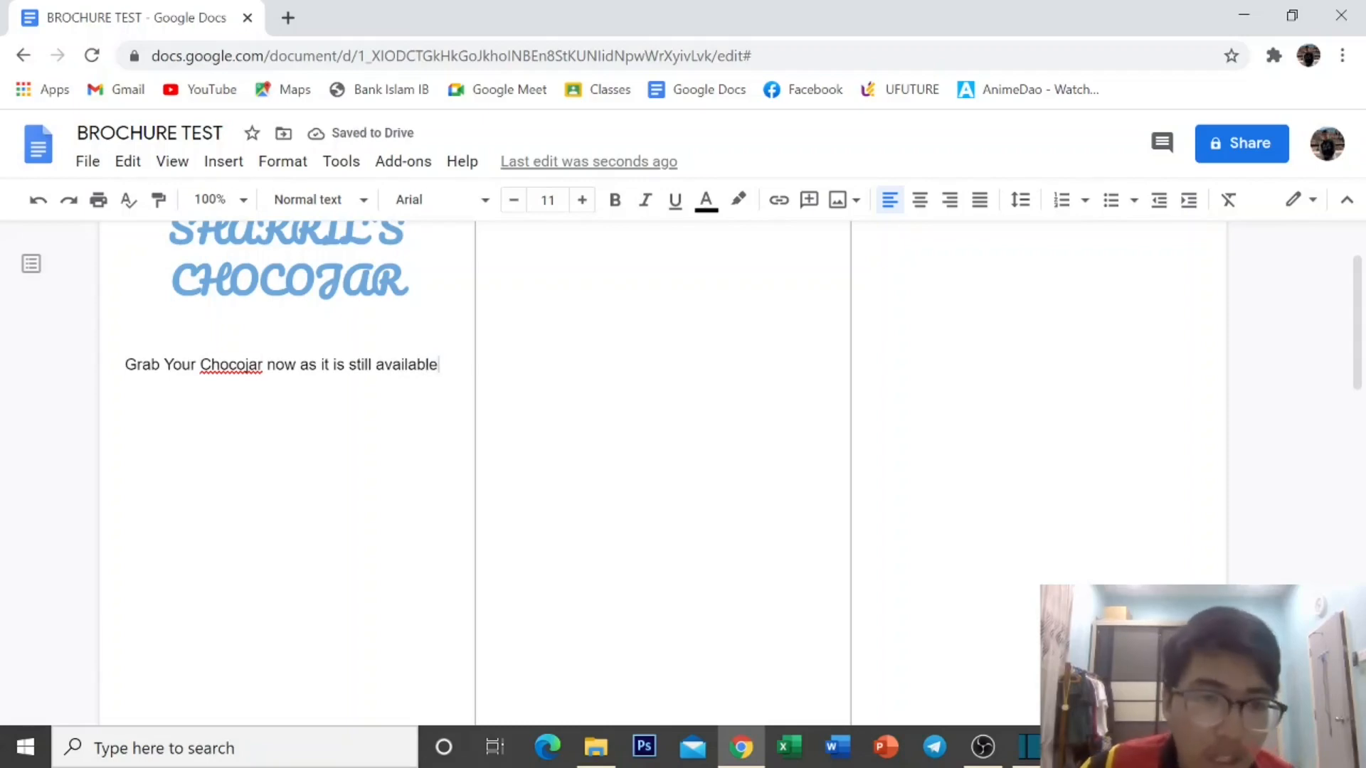
Dismiss the Chocojar spelling flag and move 'still available' onto its own line.
left_click(238, 365)
left_click(303, 335)
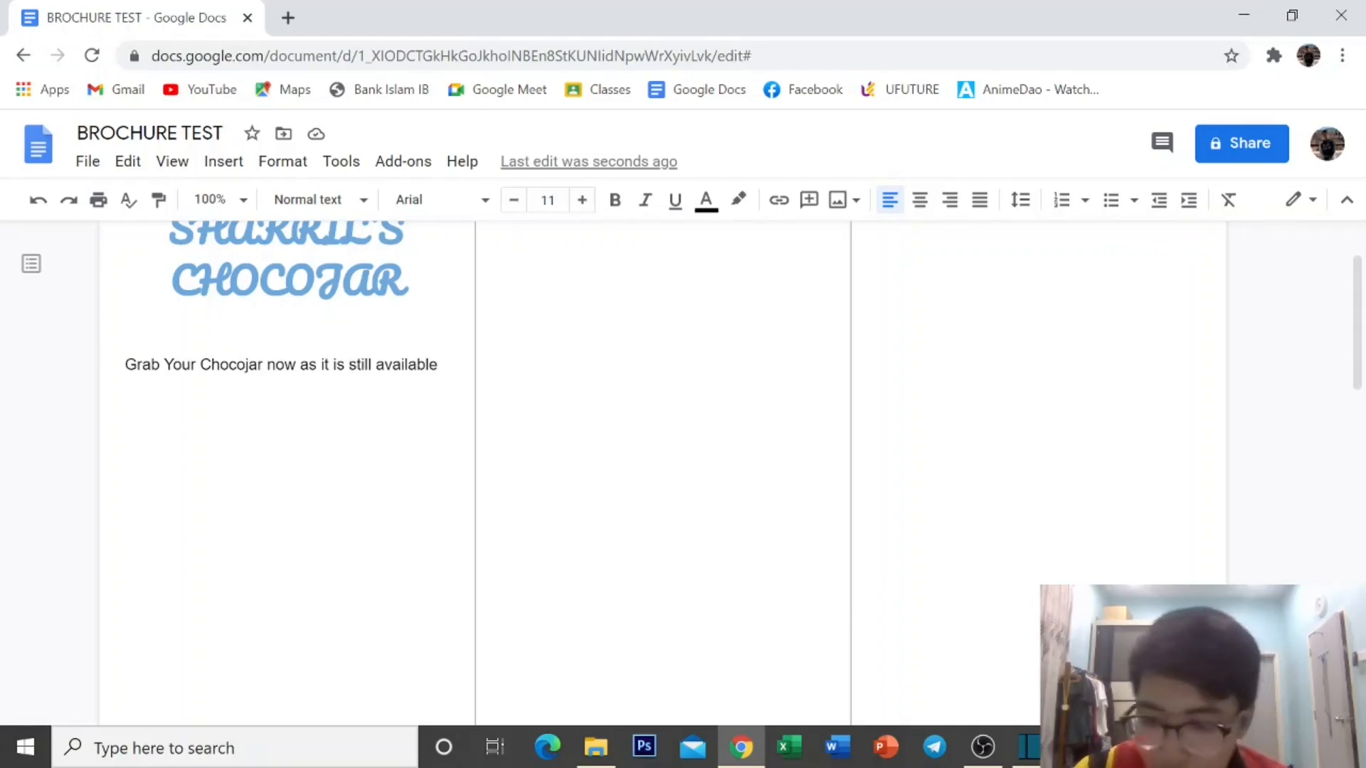
key("Return")
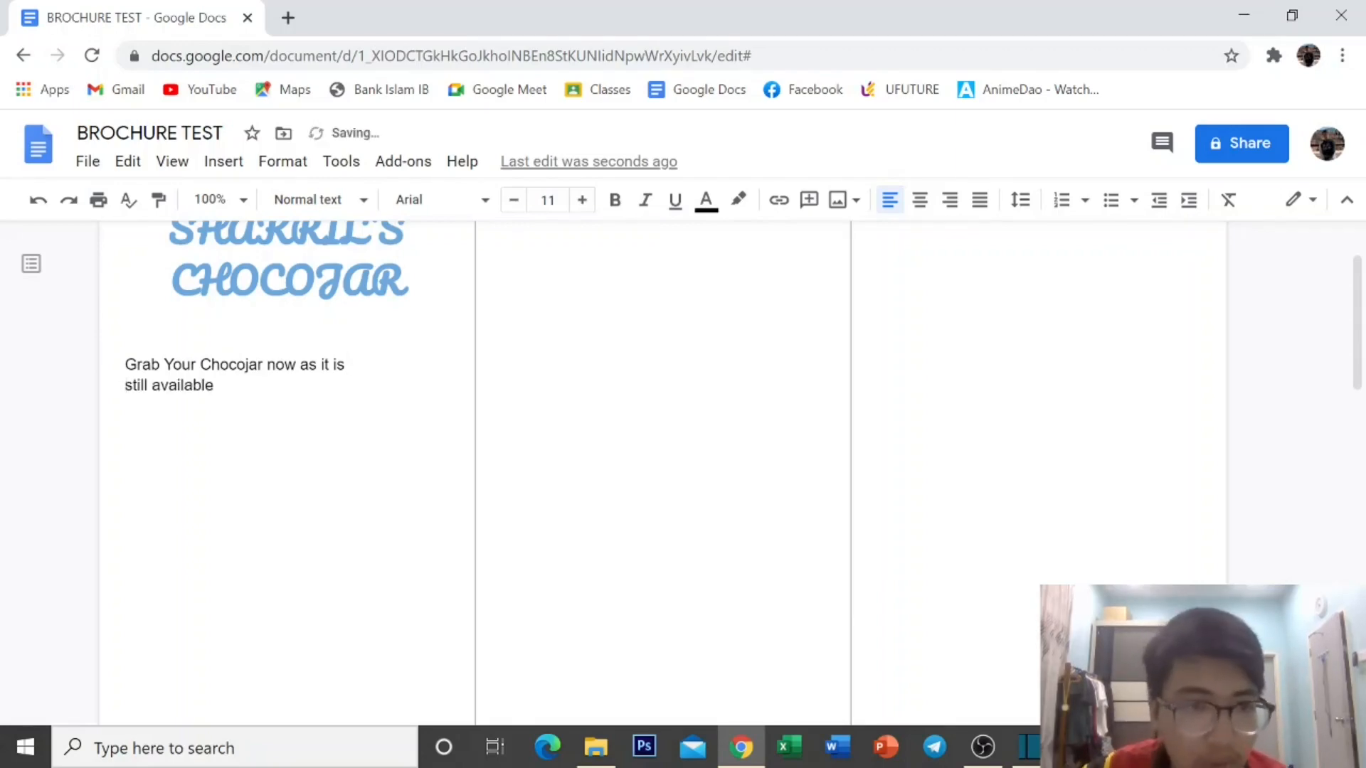
Centre the tagline and set it in the Lora font.
left_click_drag(125, 364, 213, 385)
left_click(920, 199)
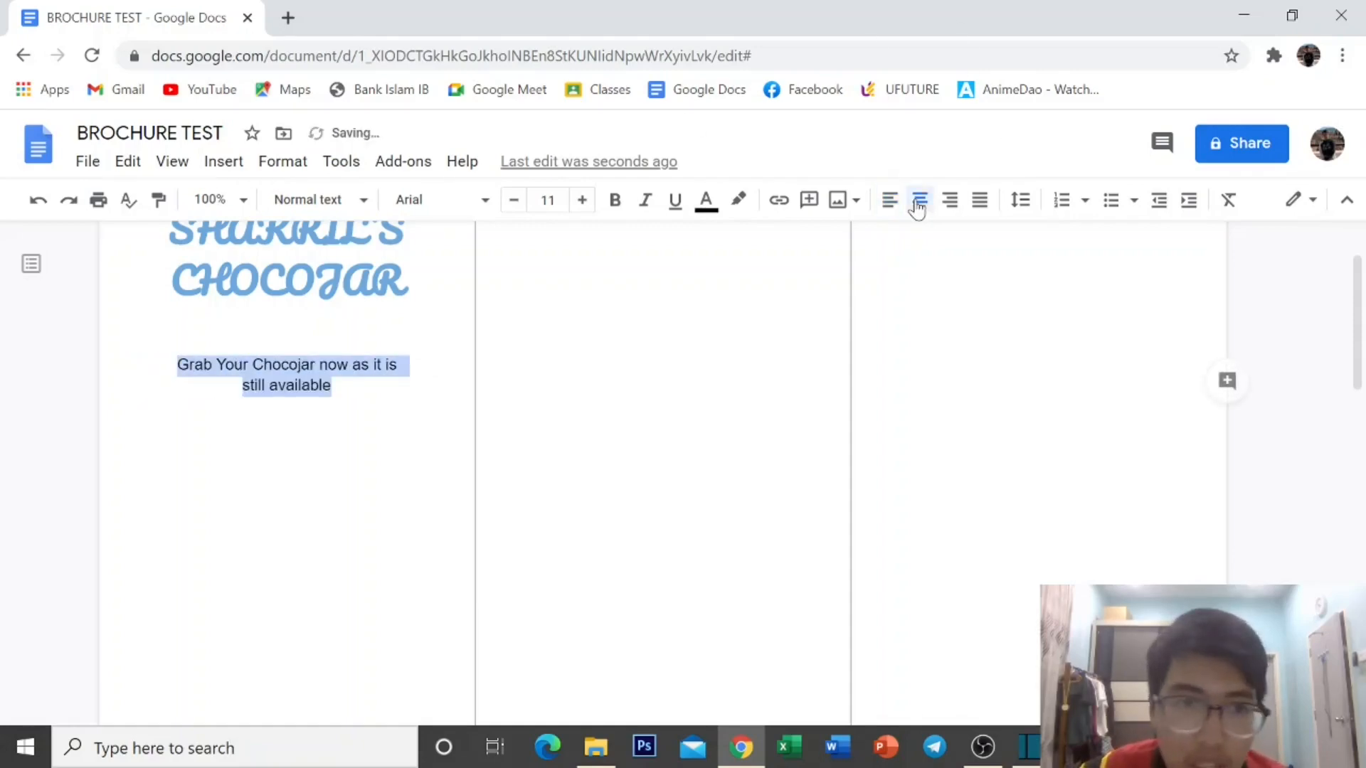
left_click(126, 426)
scroll(284, 355, "up", 2)
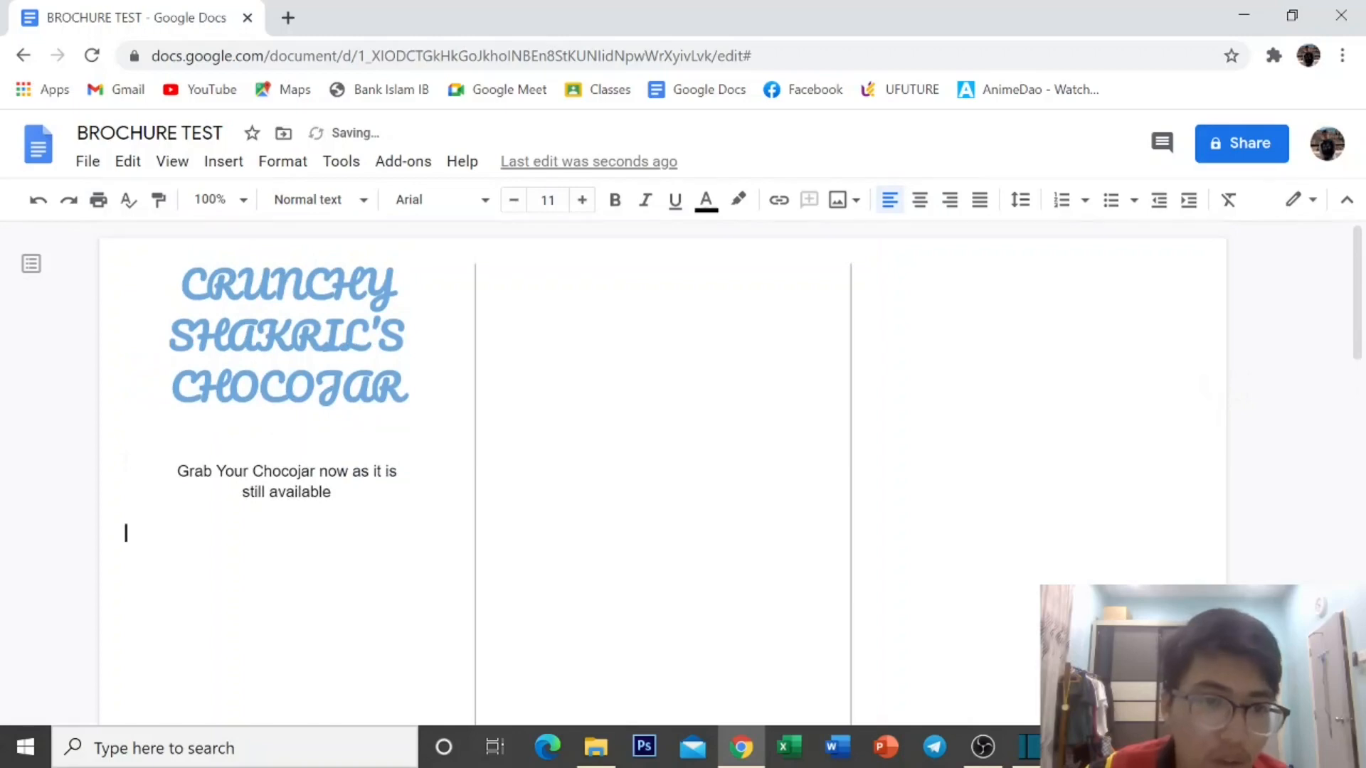
left_click_drag(177, 472, 340, 492)
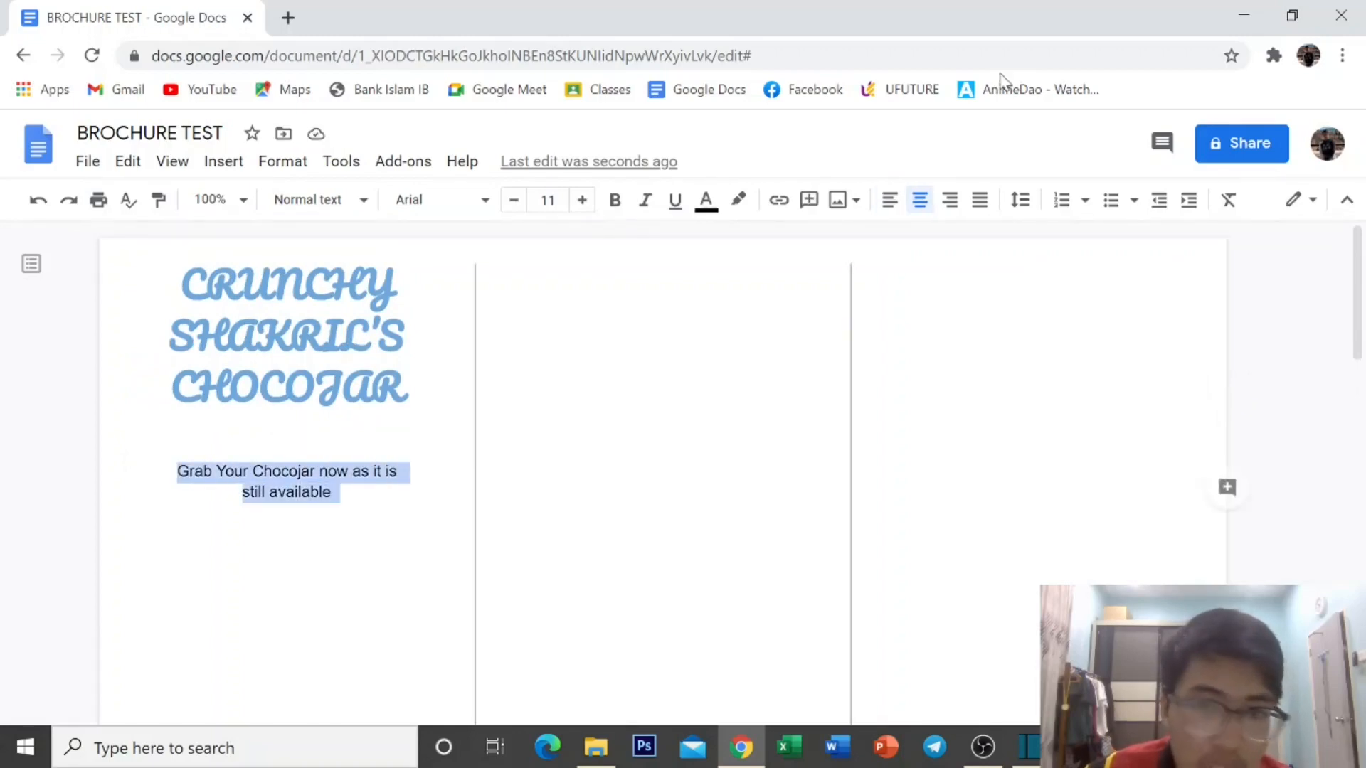
left_click(451, 199)
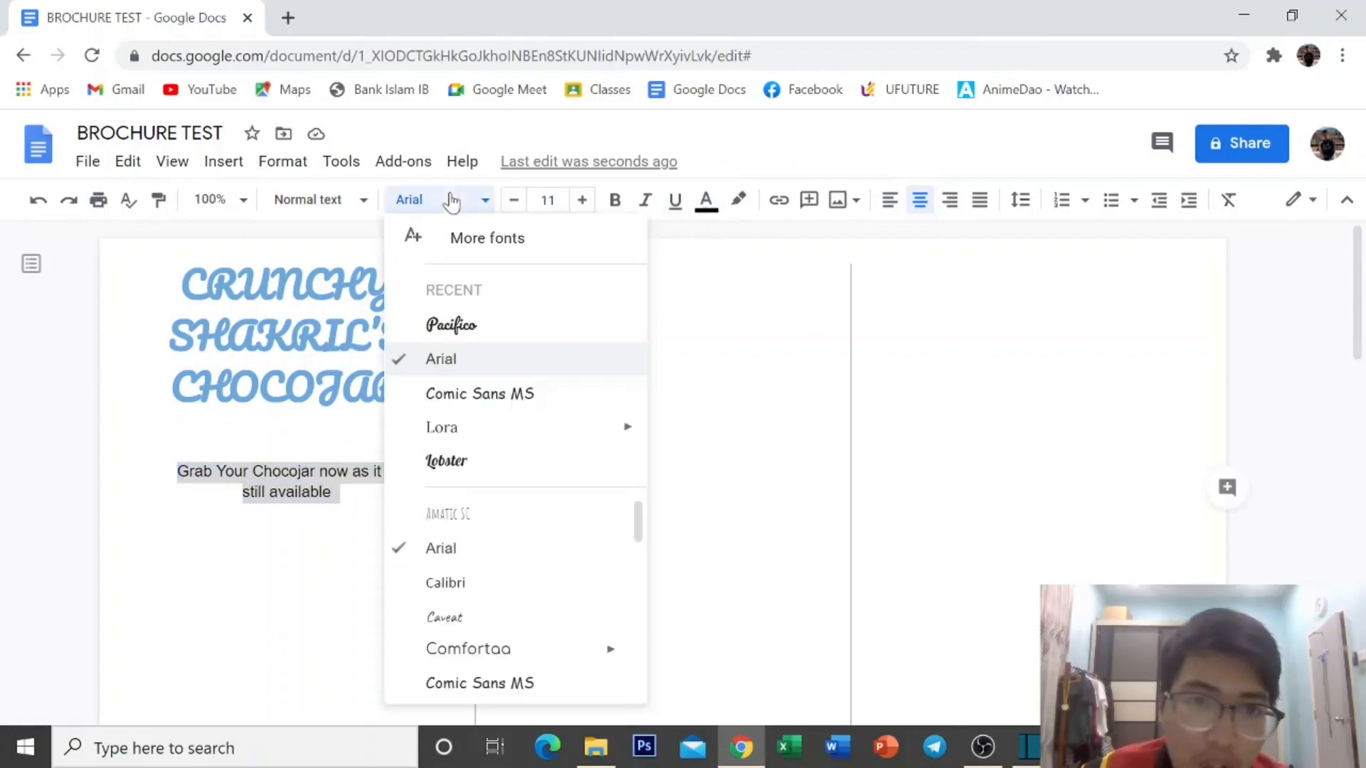
left_click(473, 429)
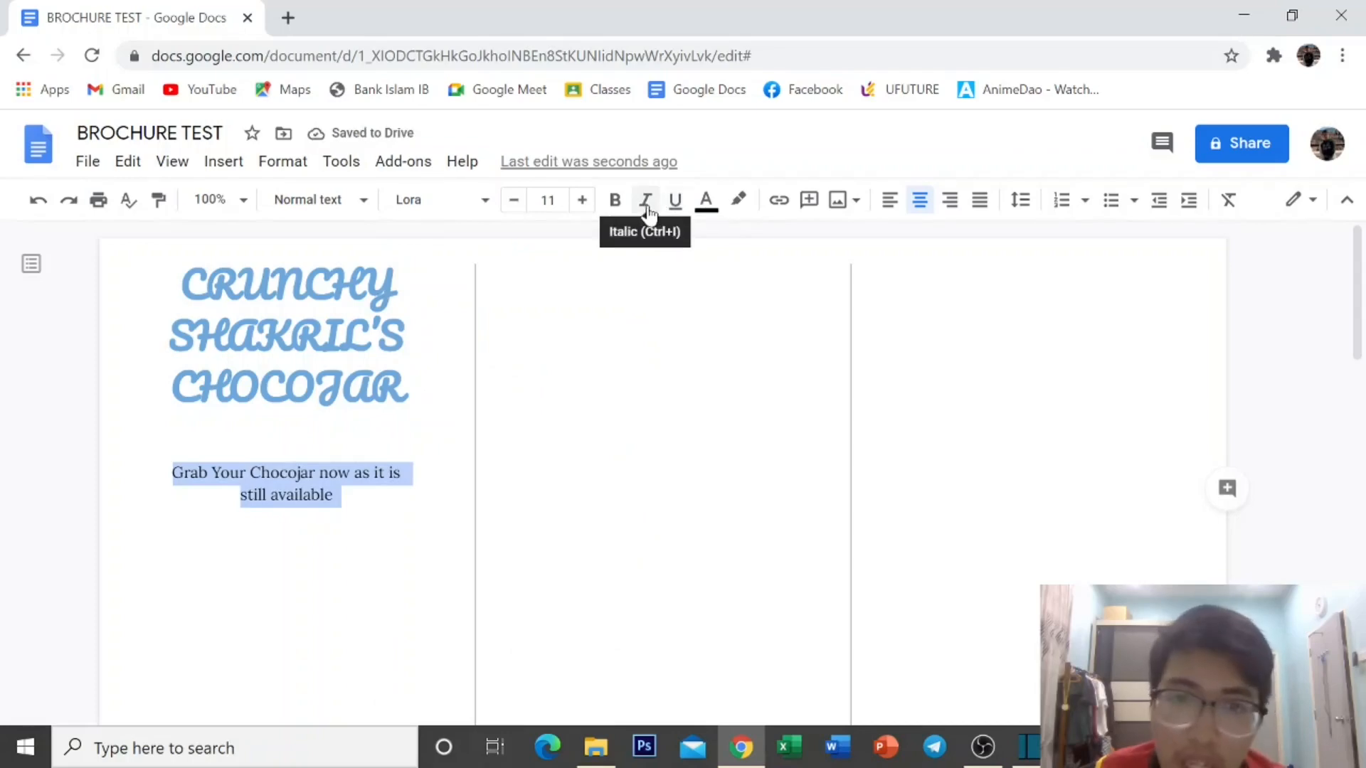
Highlight the tagline in light yellow 3 and add an empty line below it.
left_click(738, 201)
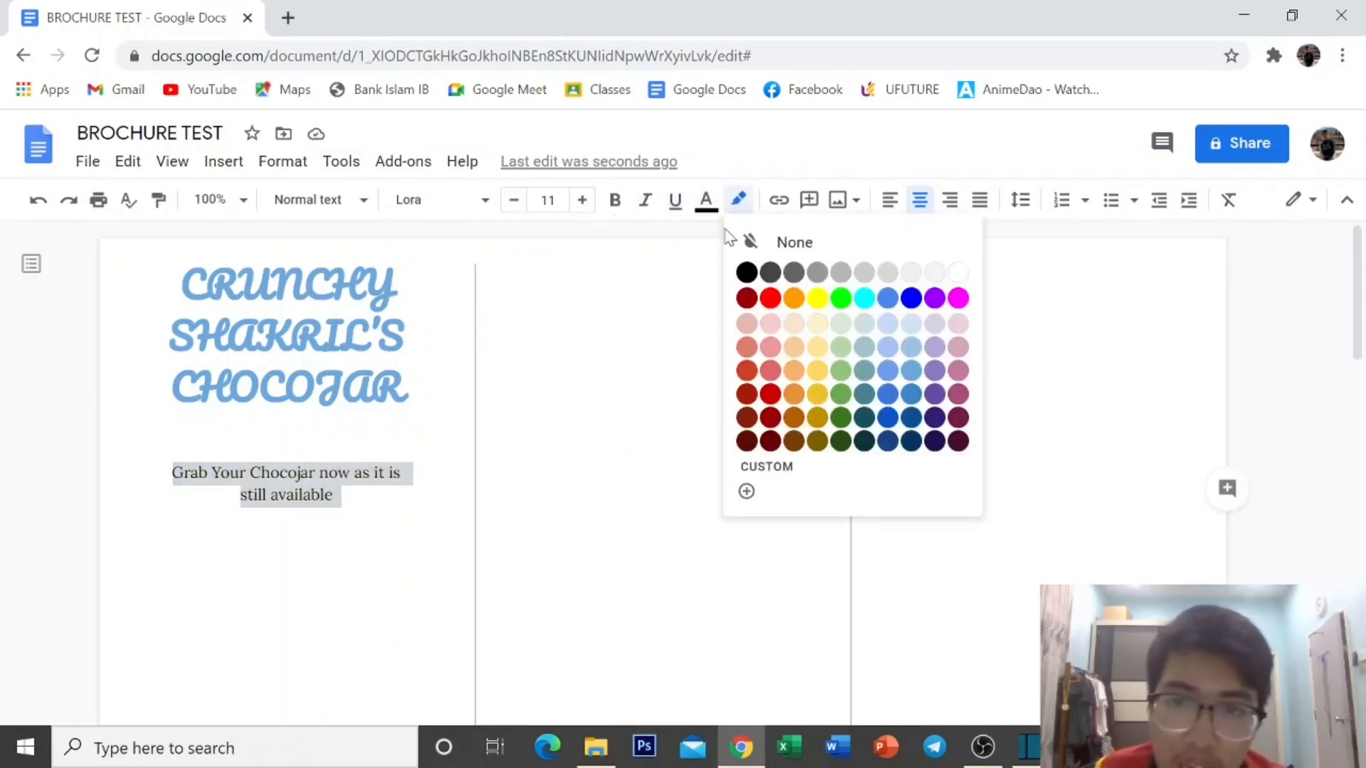
left_click(815, 325)
double_click(128, 560)
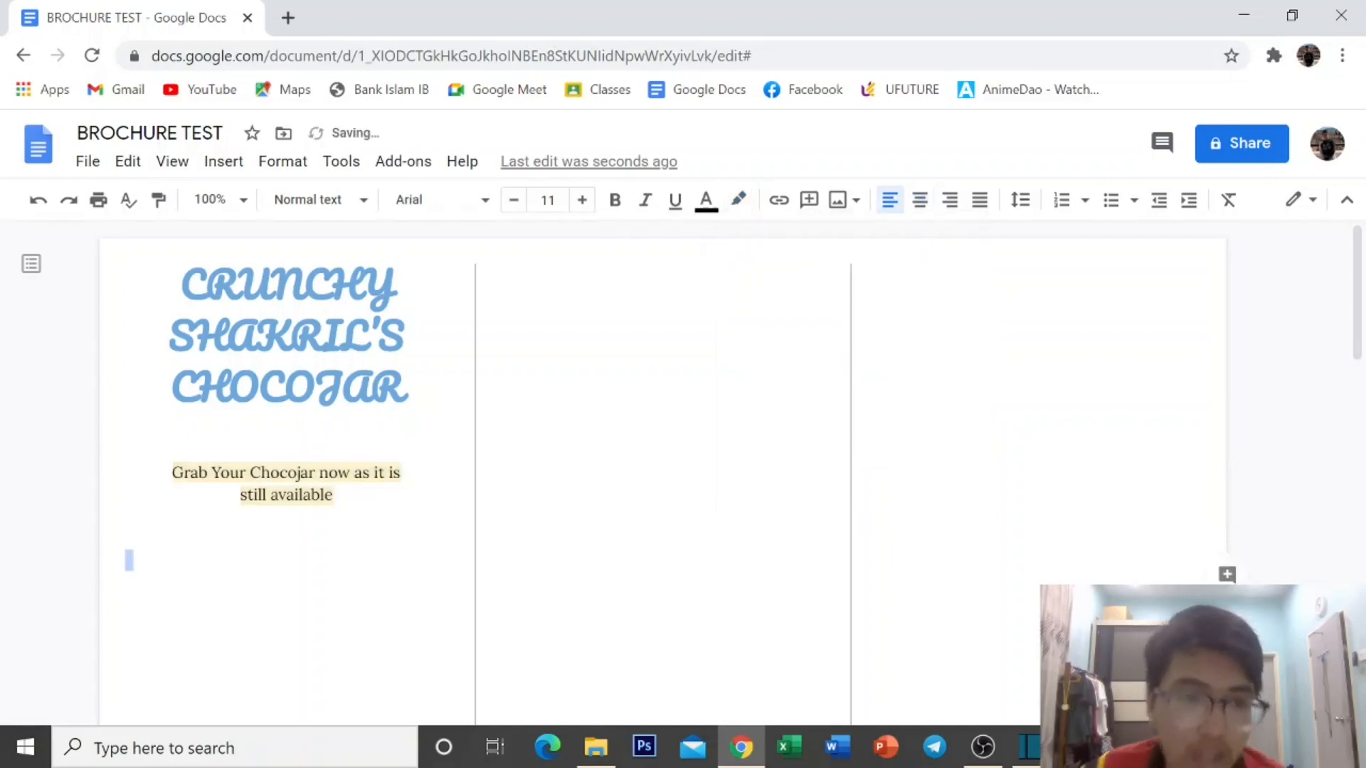
left_click(126, 579)
key("Return")
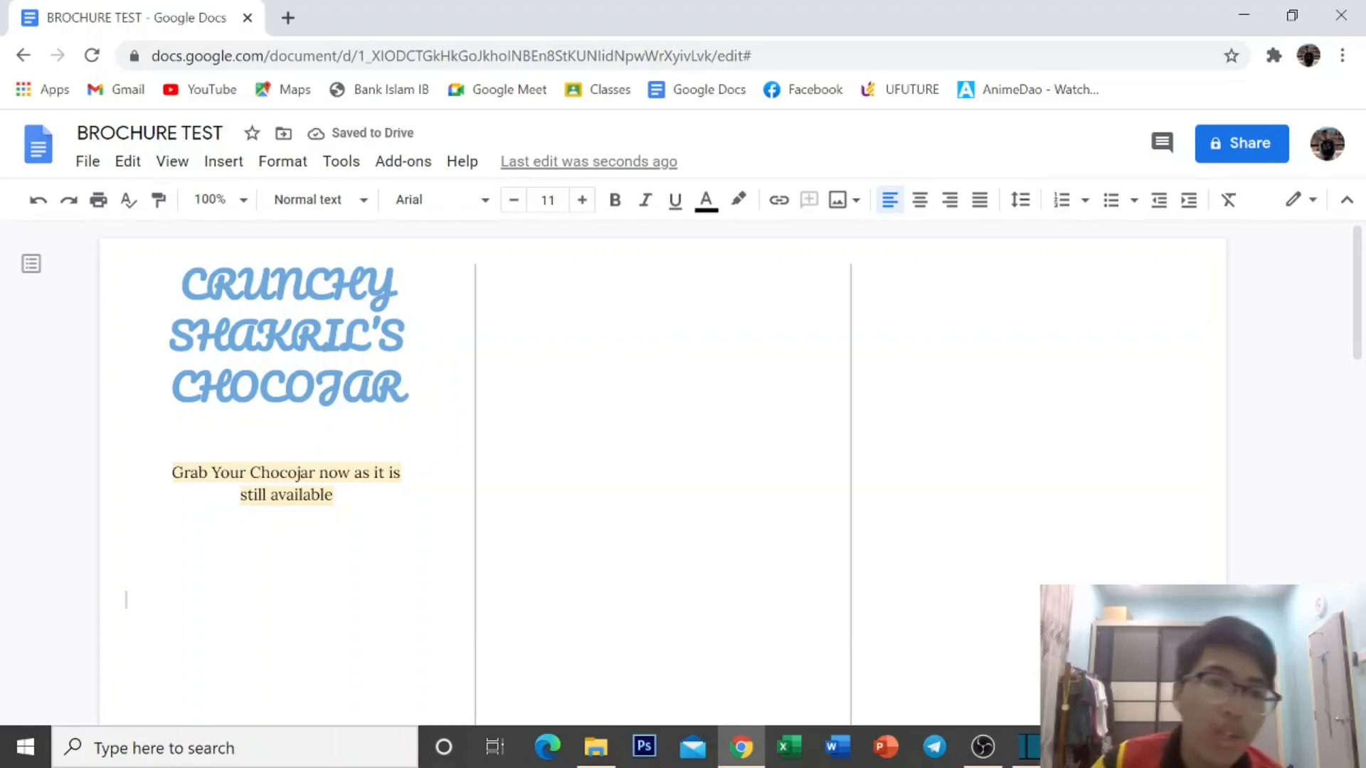
Upload the CHOCOJAR photo from the computer into the first column.
left_click(231, 167)
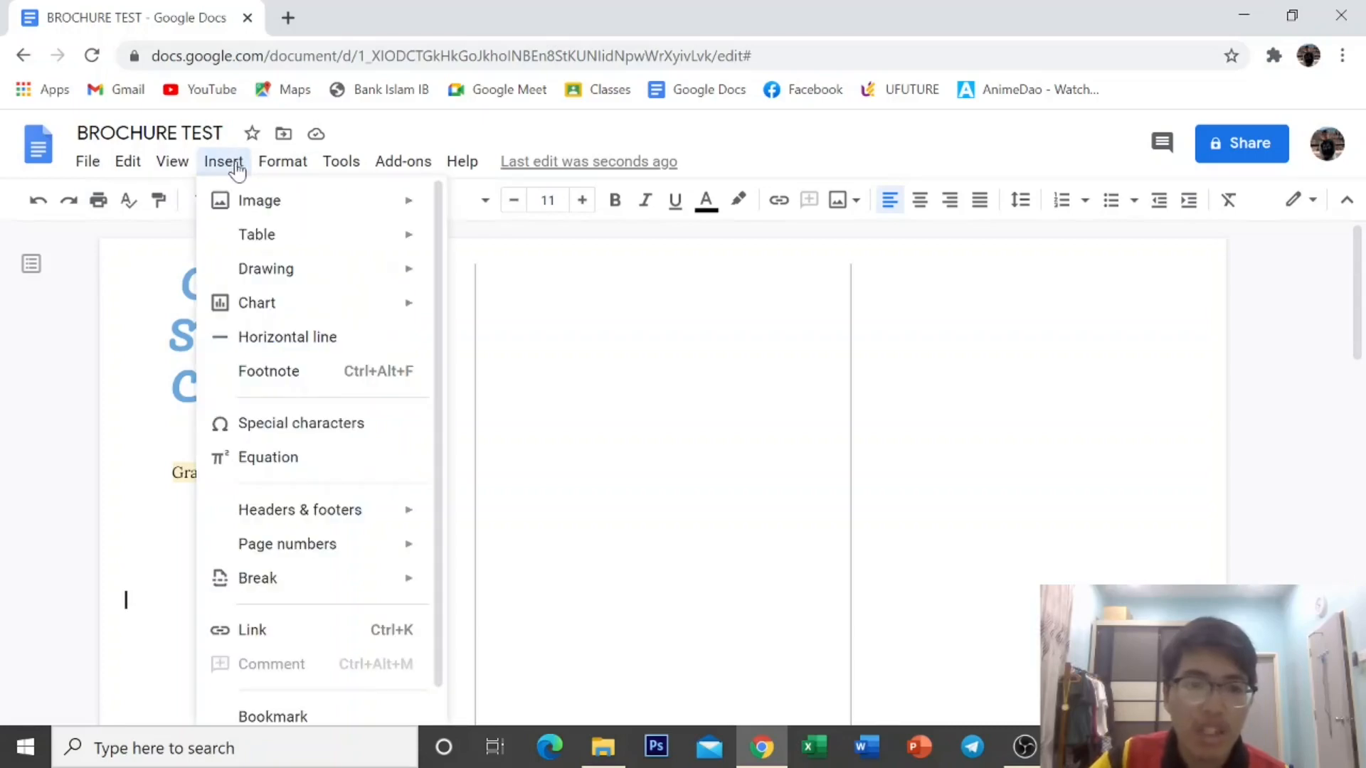
mouse_move(259, 201)
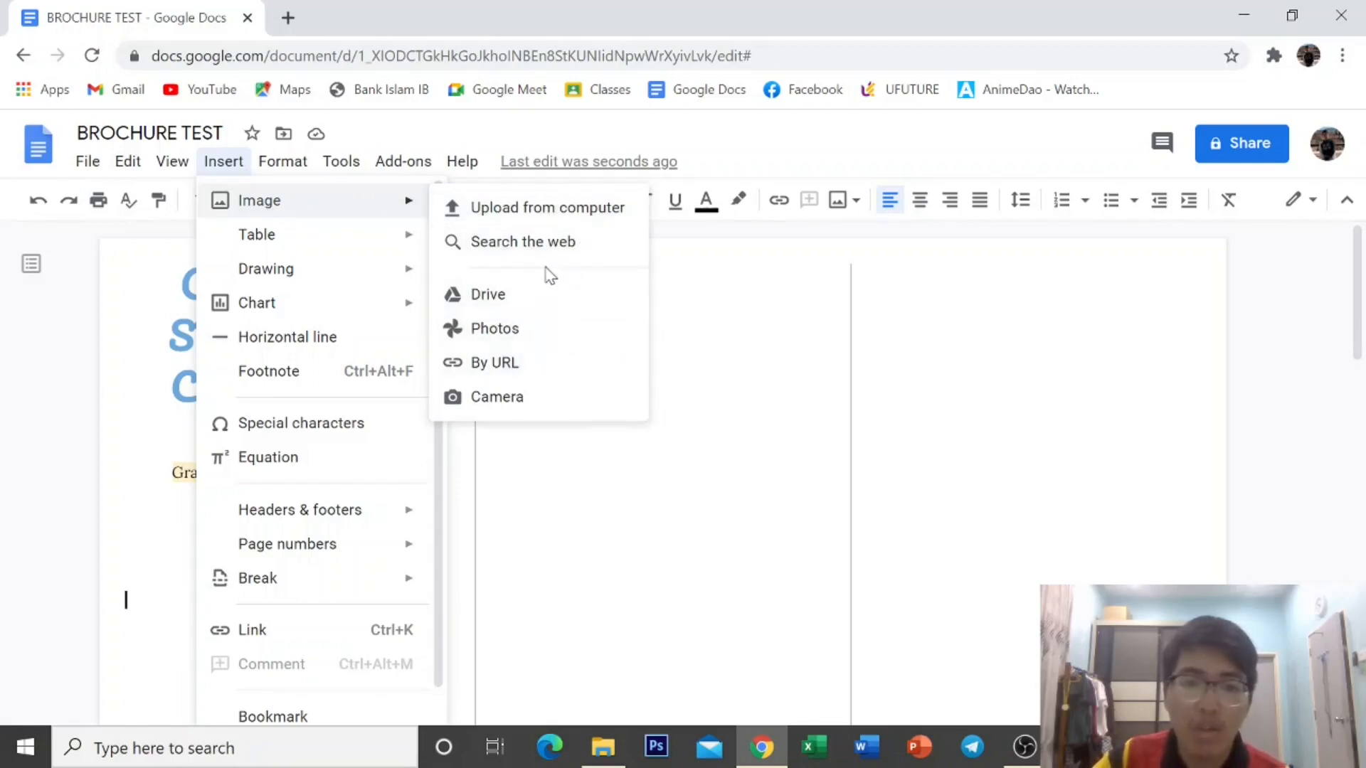
left_click(565, 223)
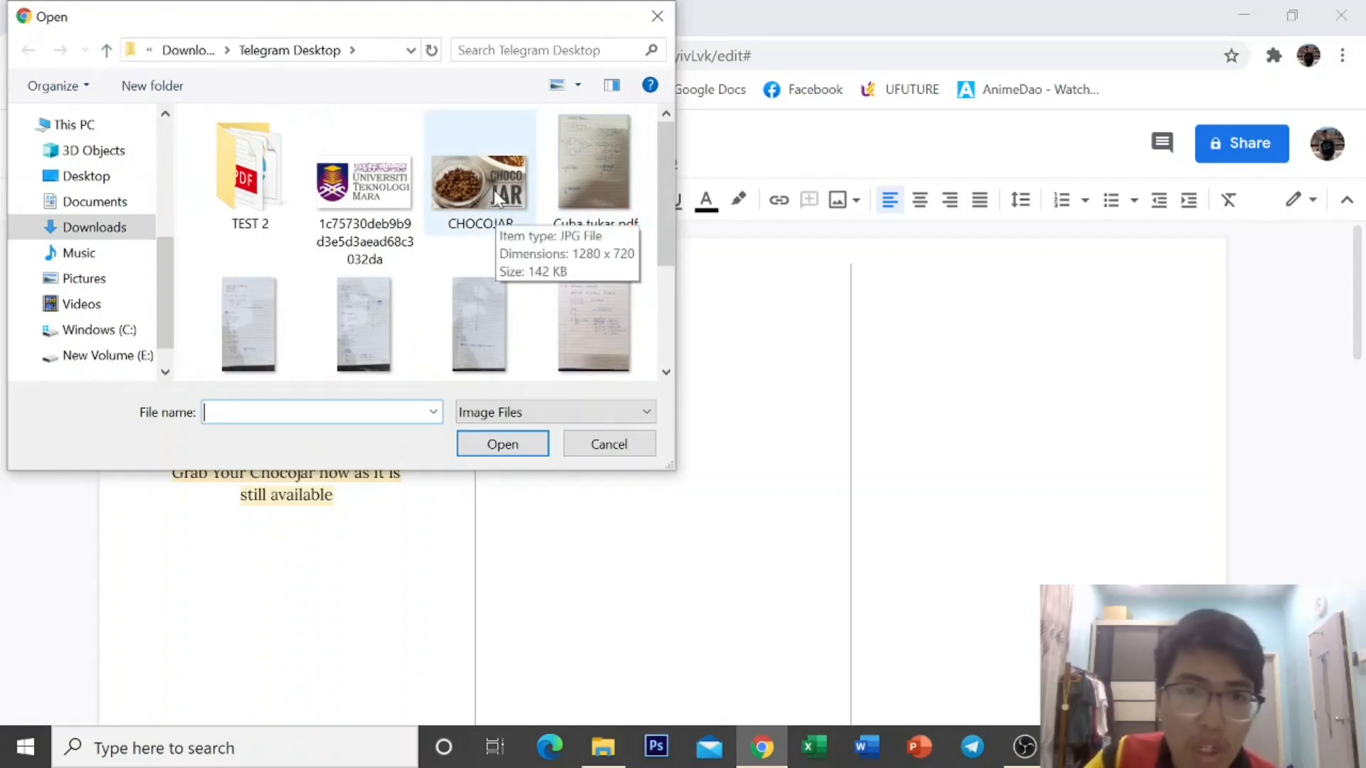
left_click(510, 206)
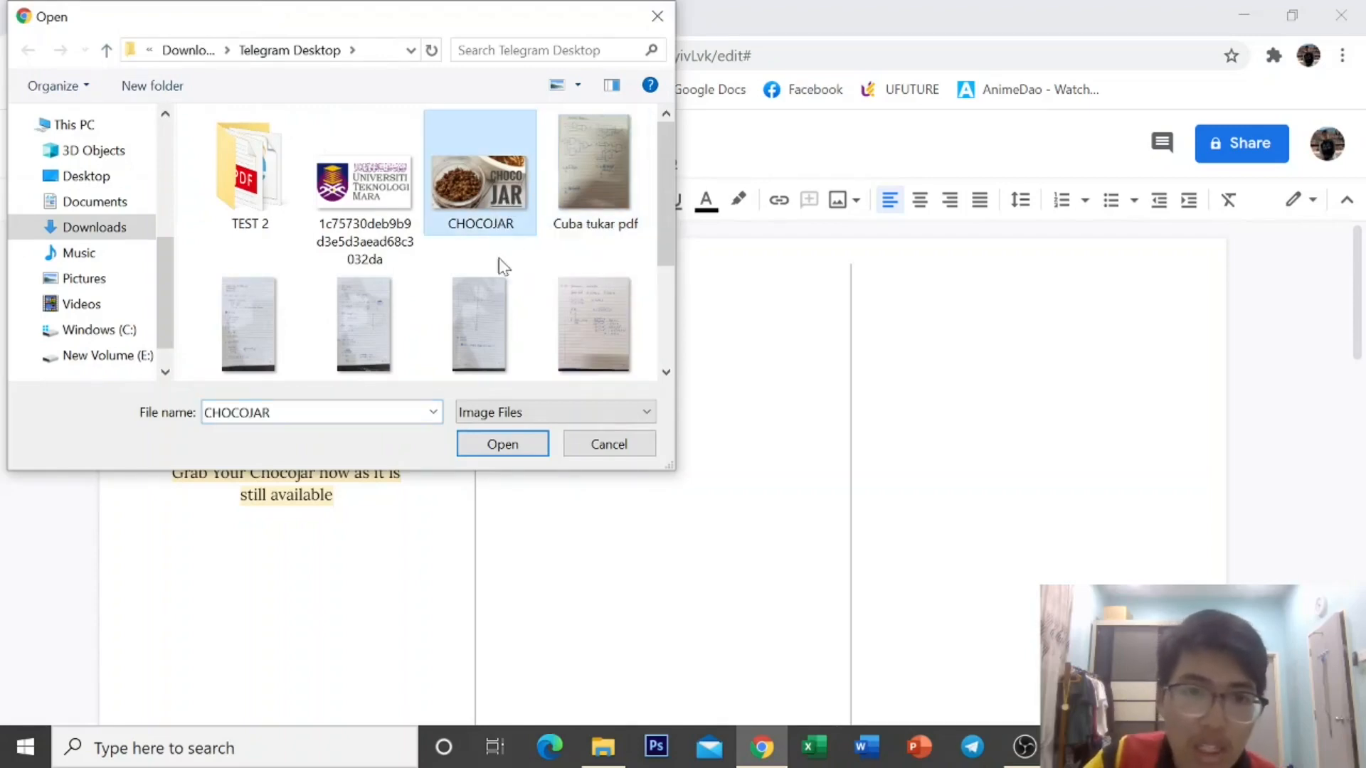
left_click(520, 449)
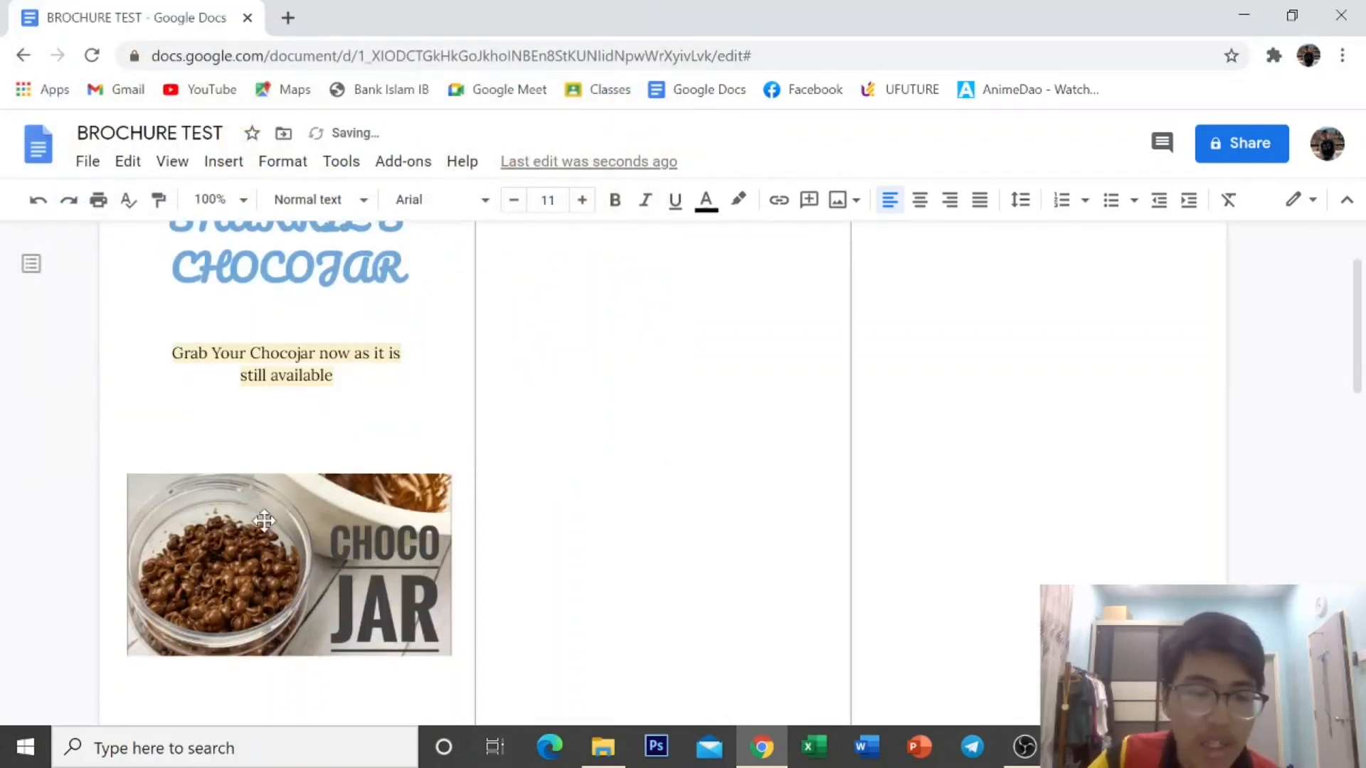
Set the CHOCOJAR photo to wrap text and drag it into place within the first column.
scroll(355, 523, "down", 1)
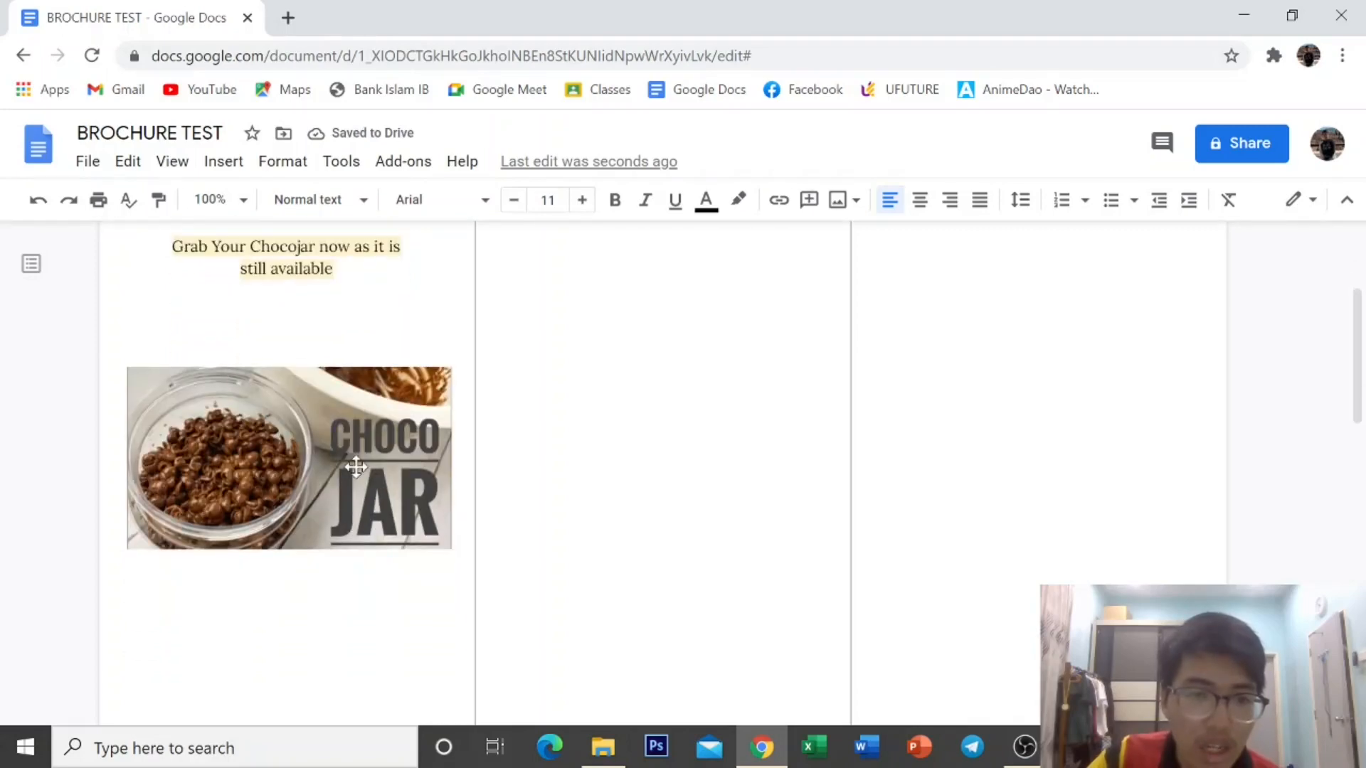
left_click(398, 476)
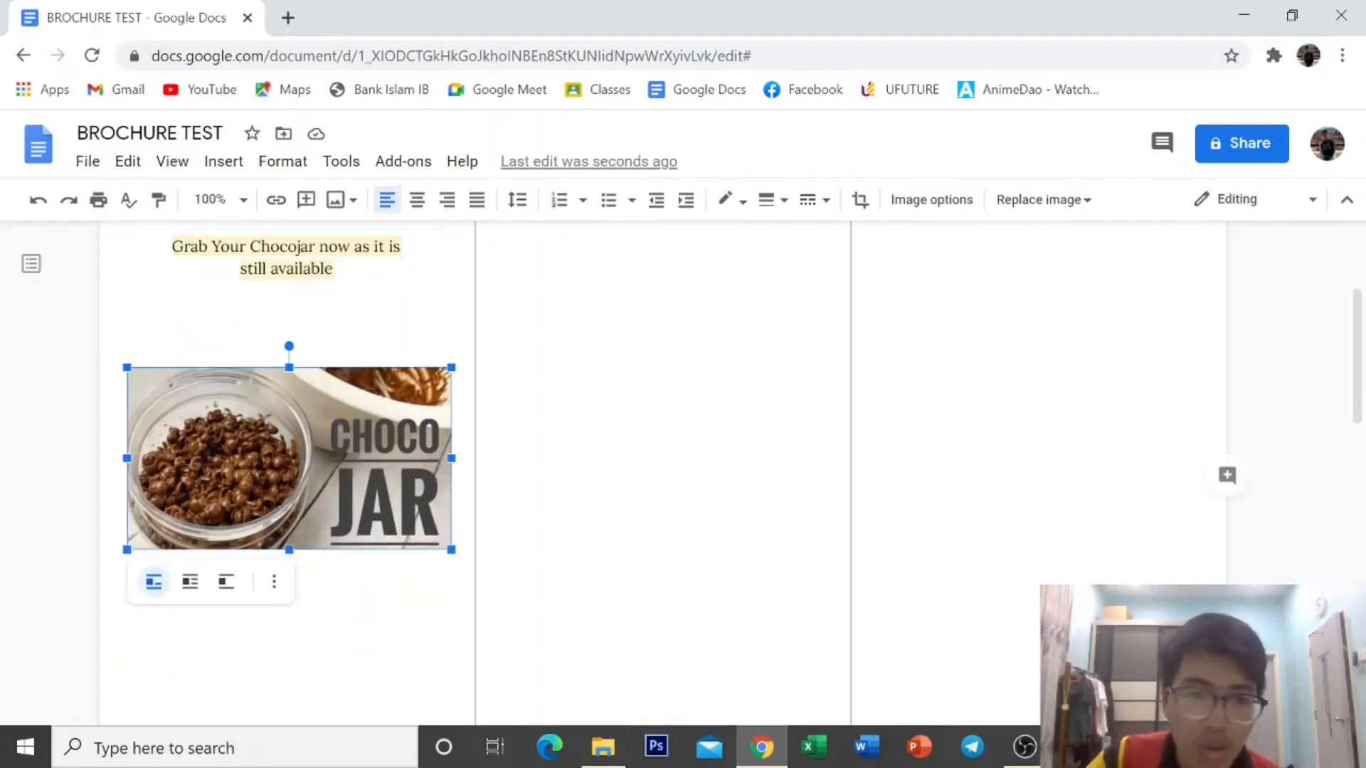
left_click(189, 582)
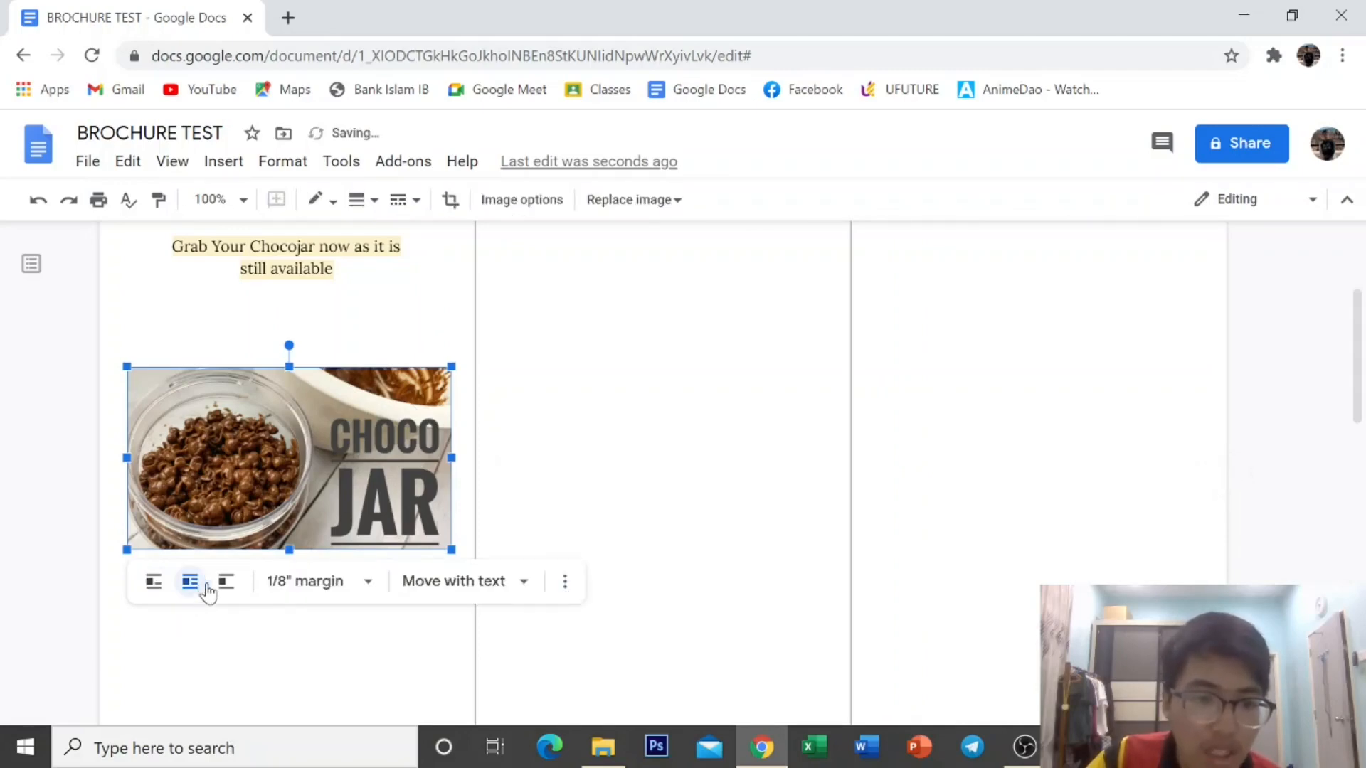
left_click(491, 596)
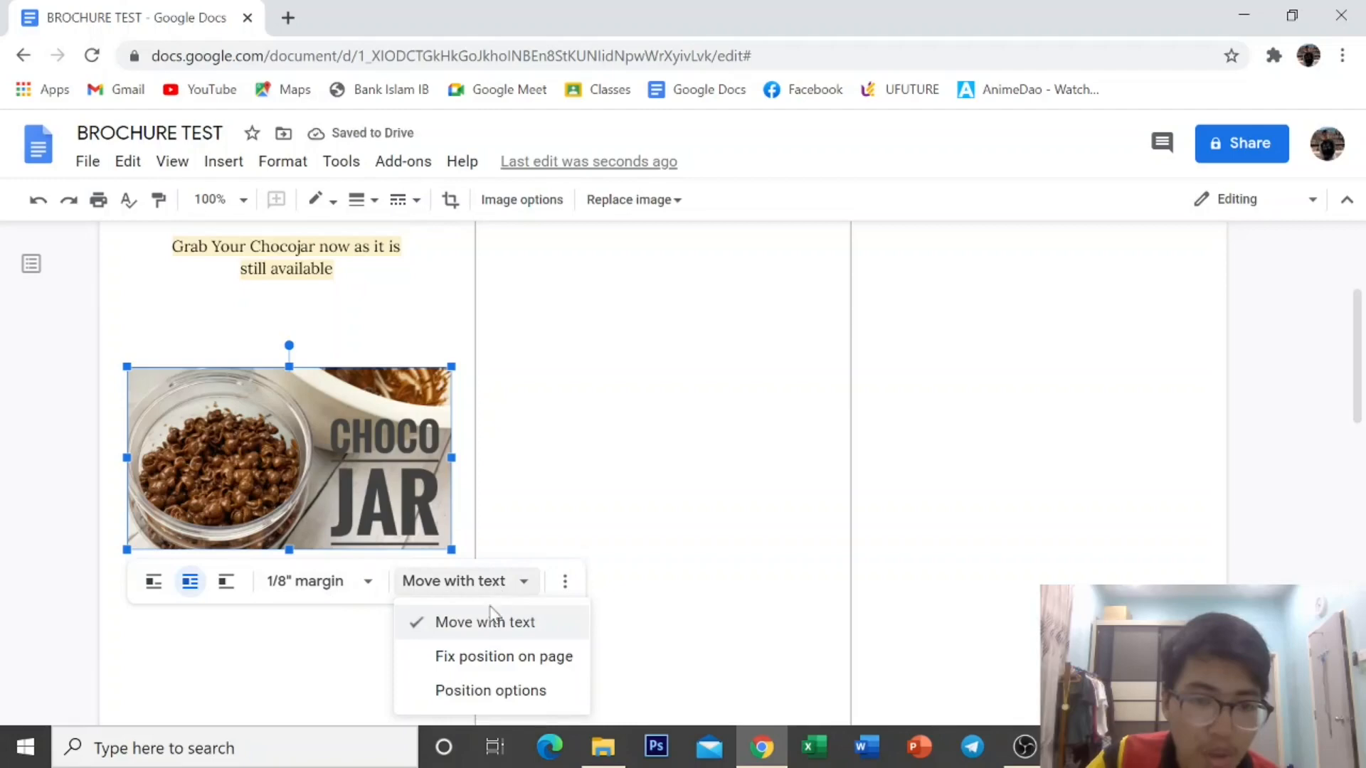
left_click(504, 593)
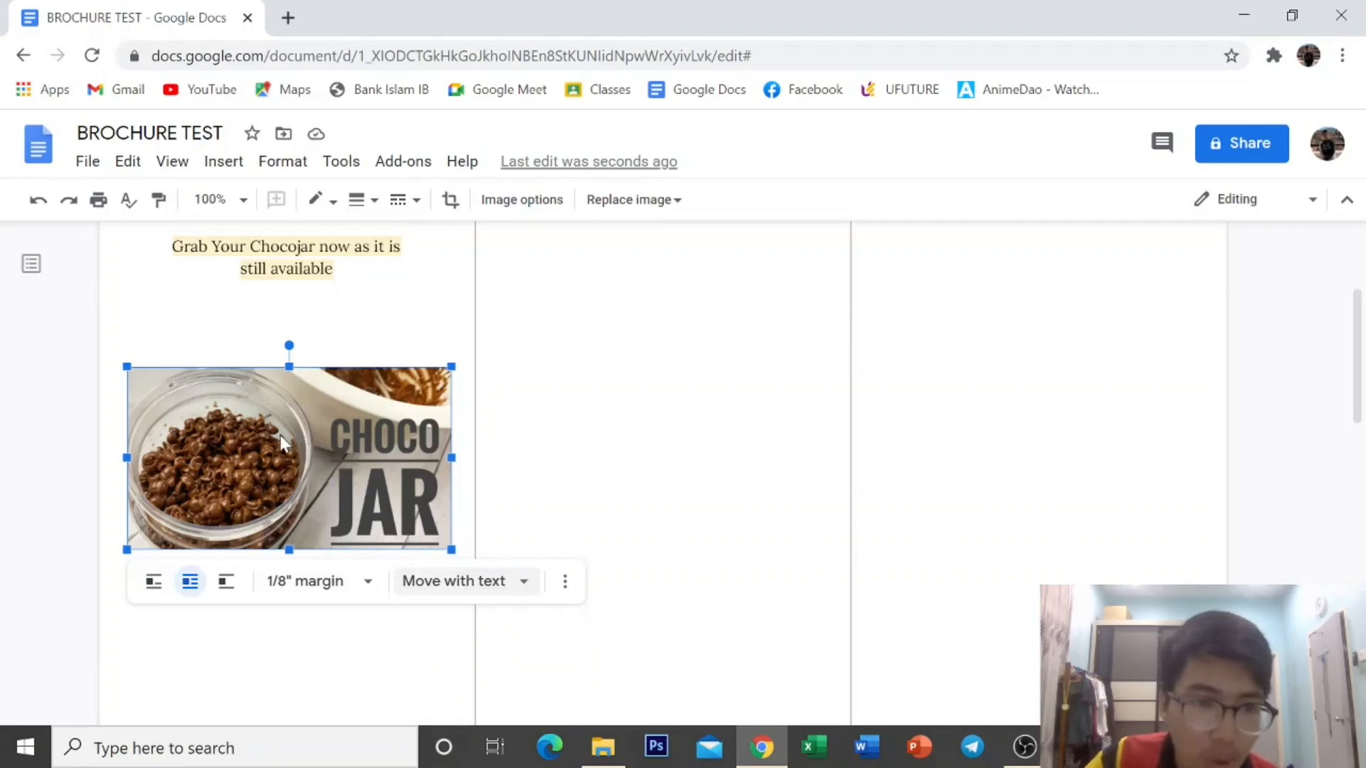
left_click_drag(280, 434, 304, 456)
scroll(304, 456, "up", 3)
scroll(304, 456, "down", 5)
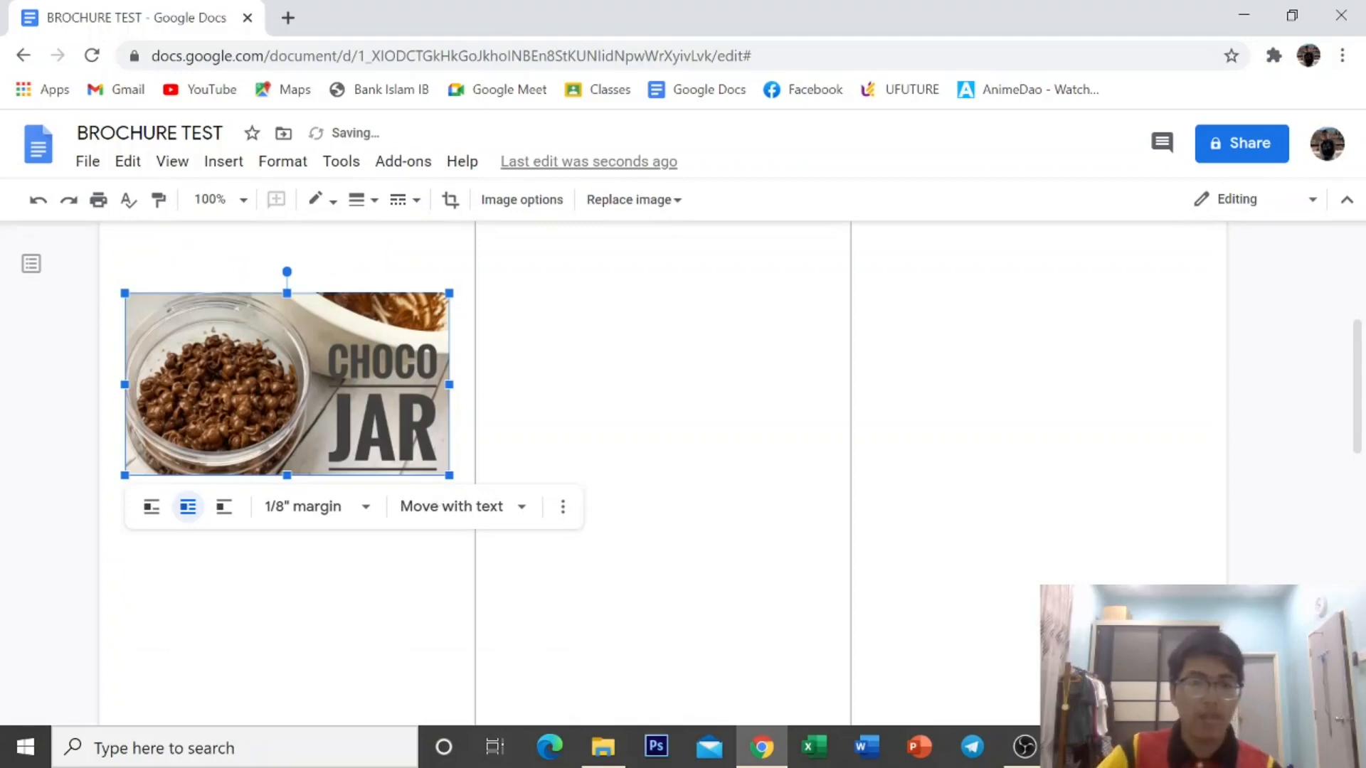
left_click(125, 601)
Type the quoted slogan "START YOUR DAY WITH A CRUNCHY CHOCOJAR" in capitals below the photo.
double_click(130, 542)
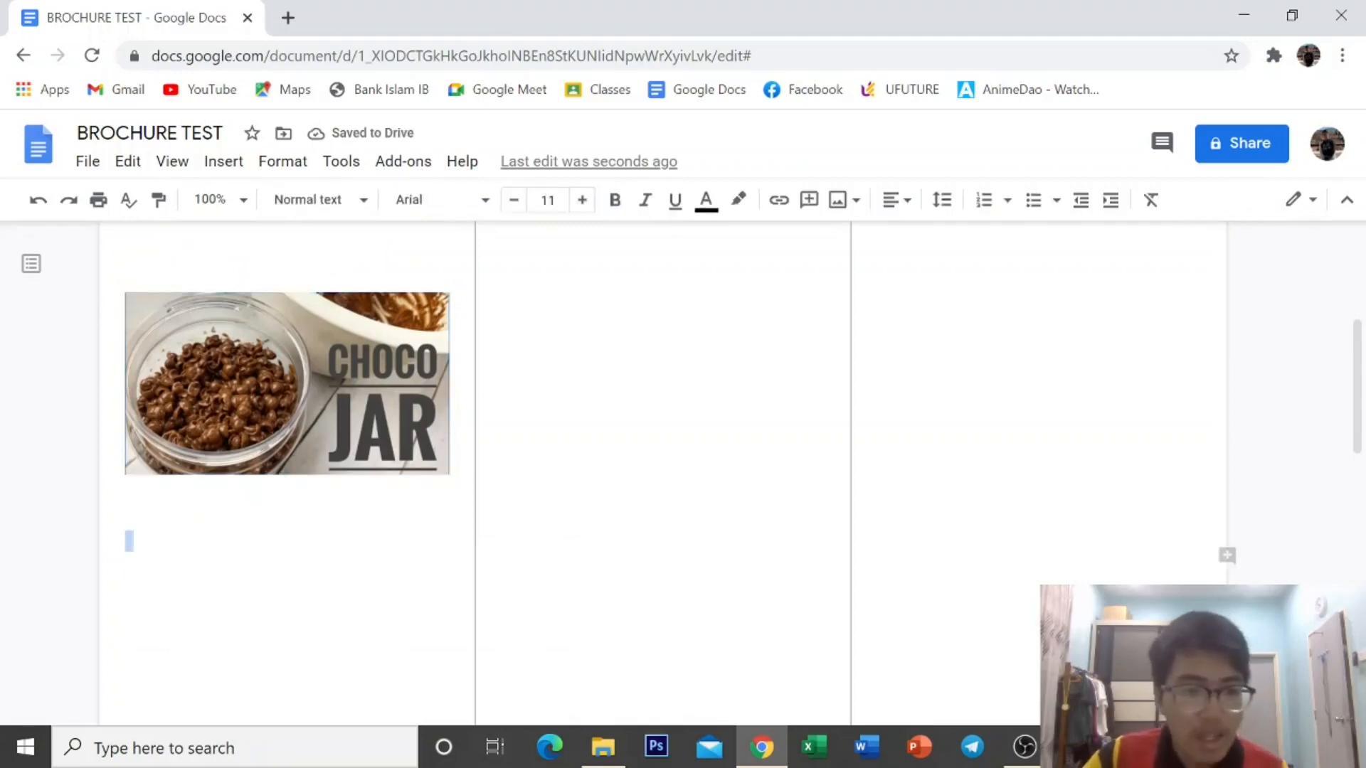
left_click(130, 541)
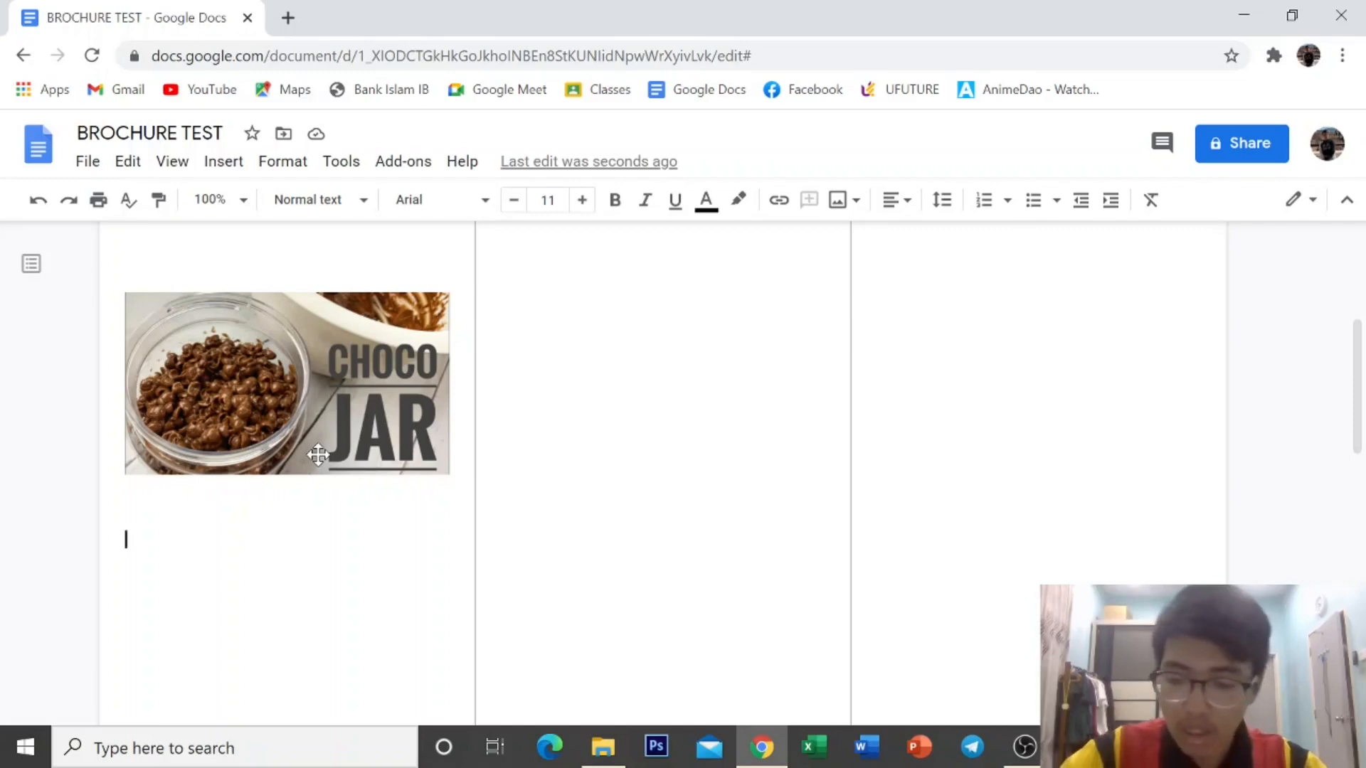
type("\"")
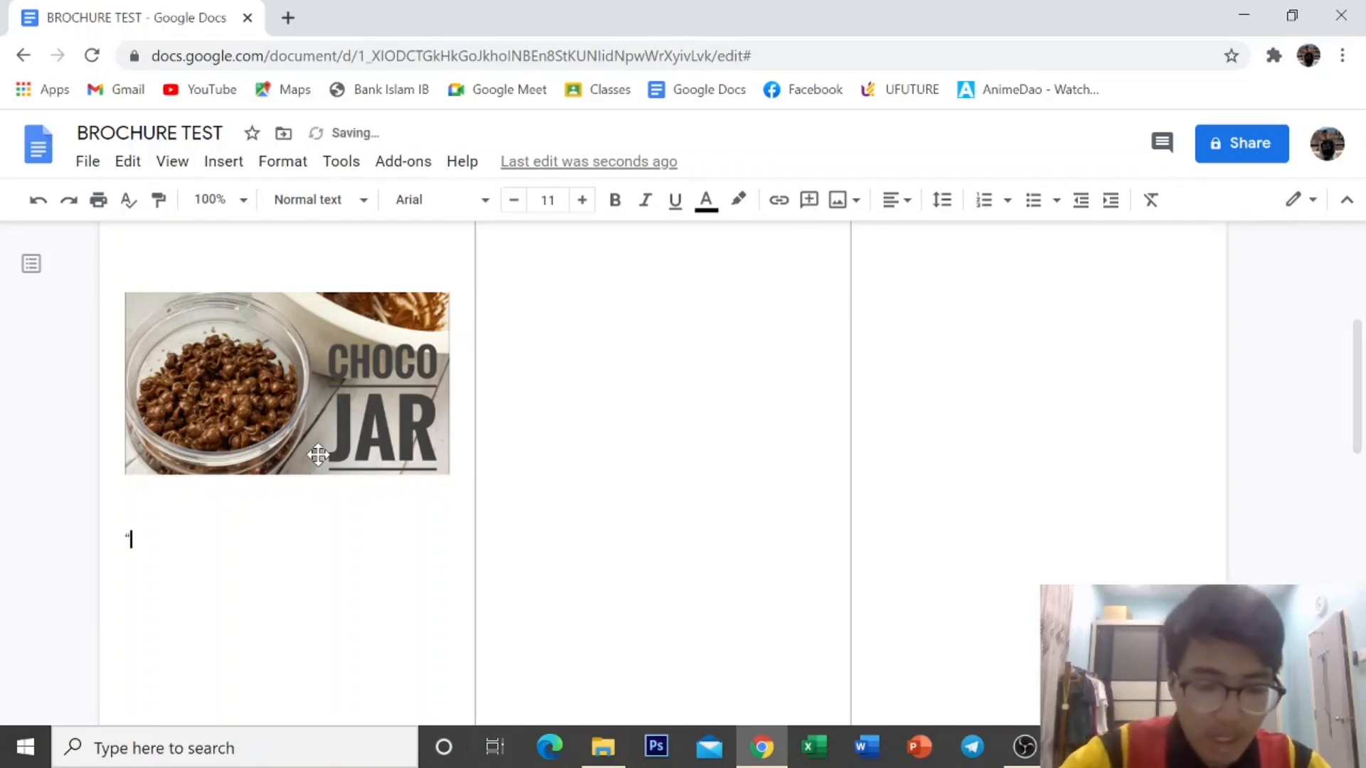
key("Caps_Lock")
type("STA")
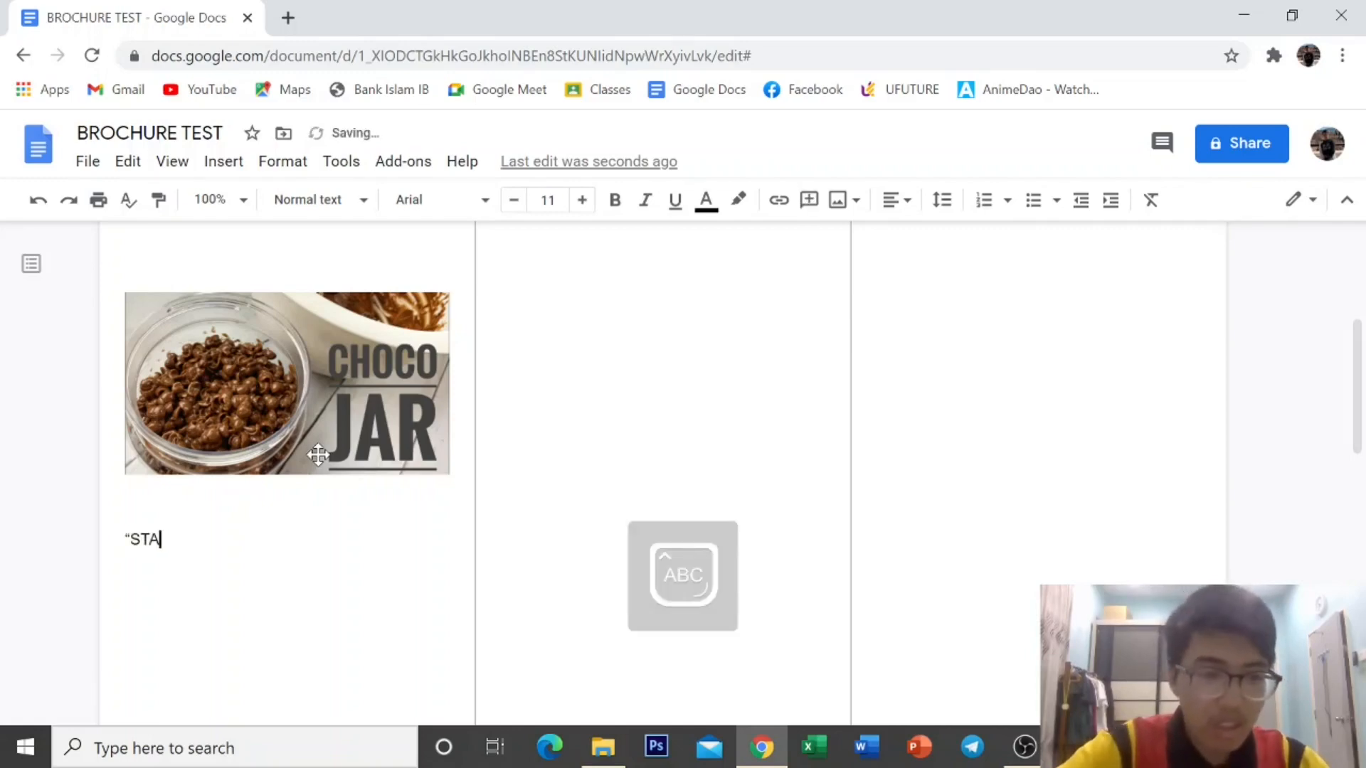
type("RT T")
key("BackSpace")
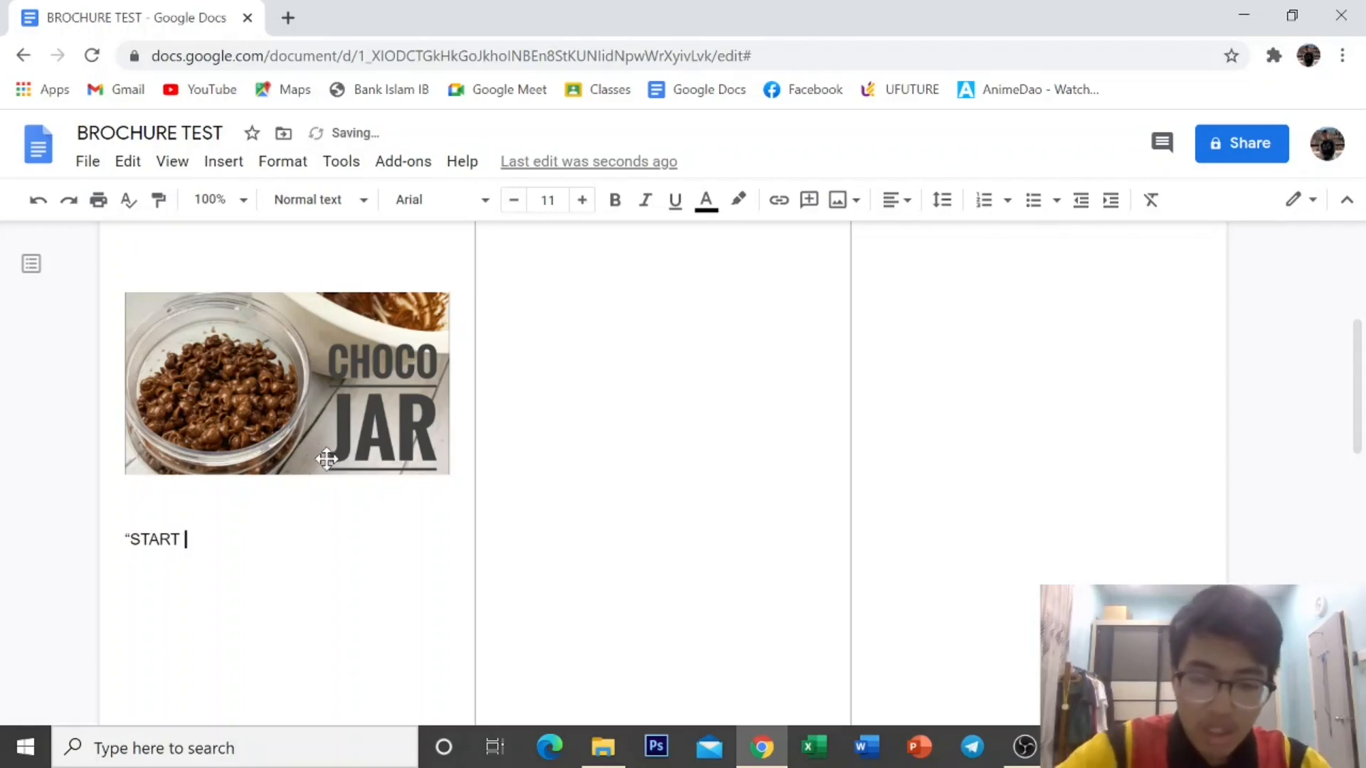
type("YOUR DAY ")
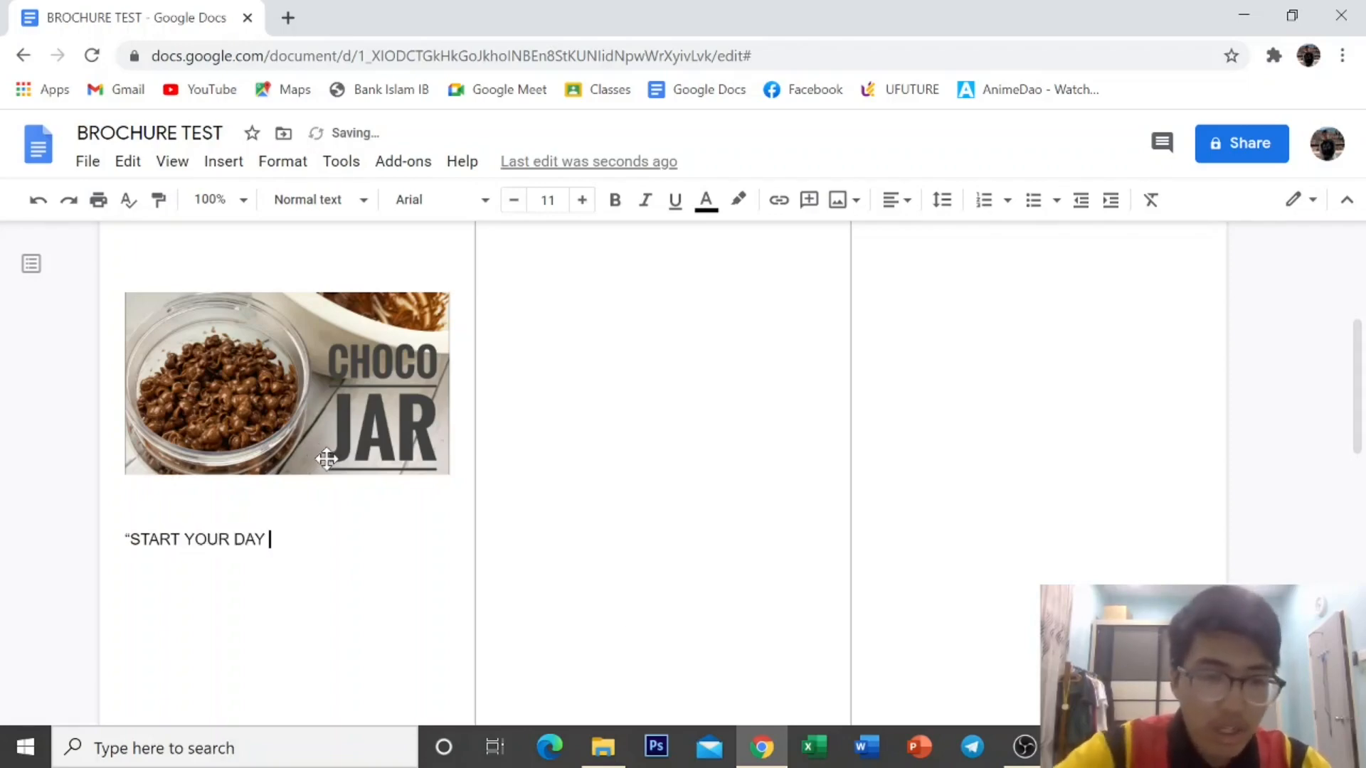
type("WITH")
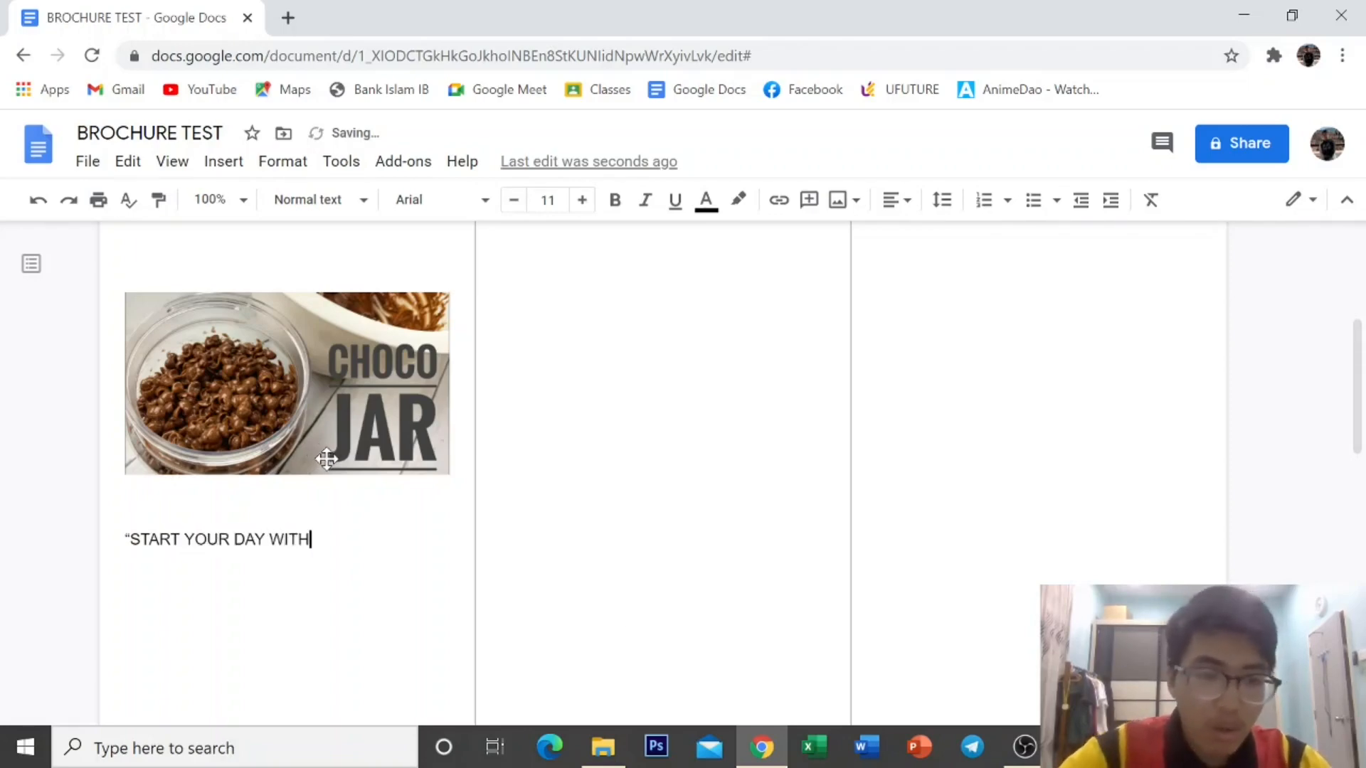
type(" A ")
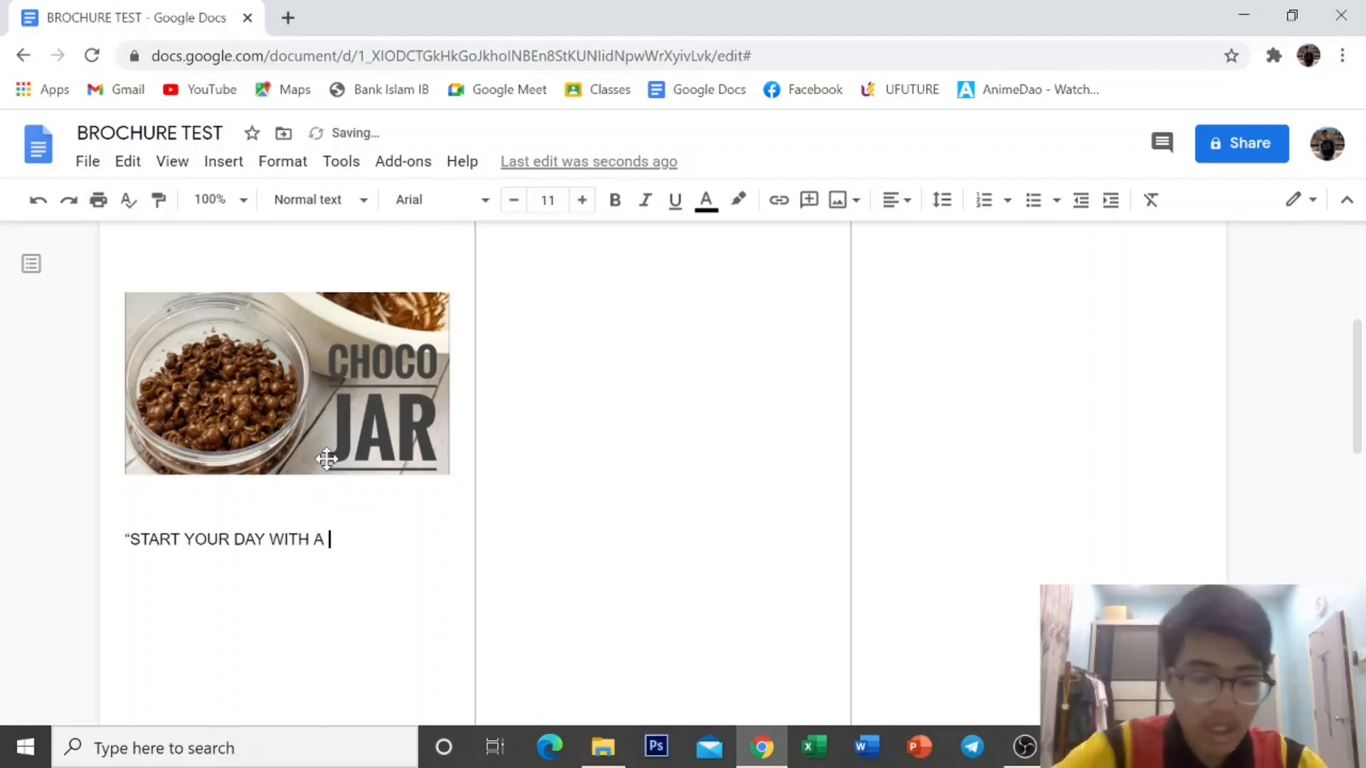
type("CRNCR")
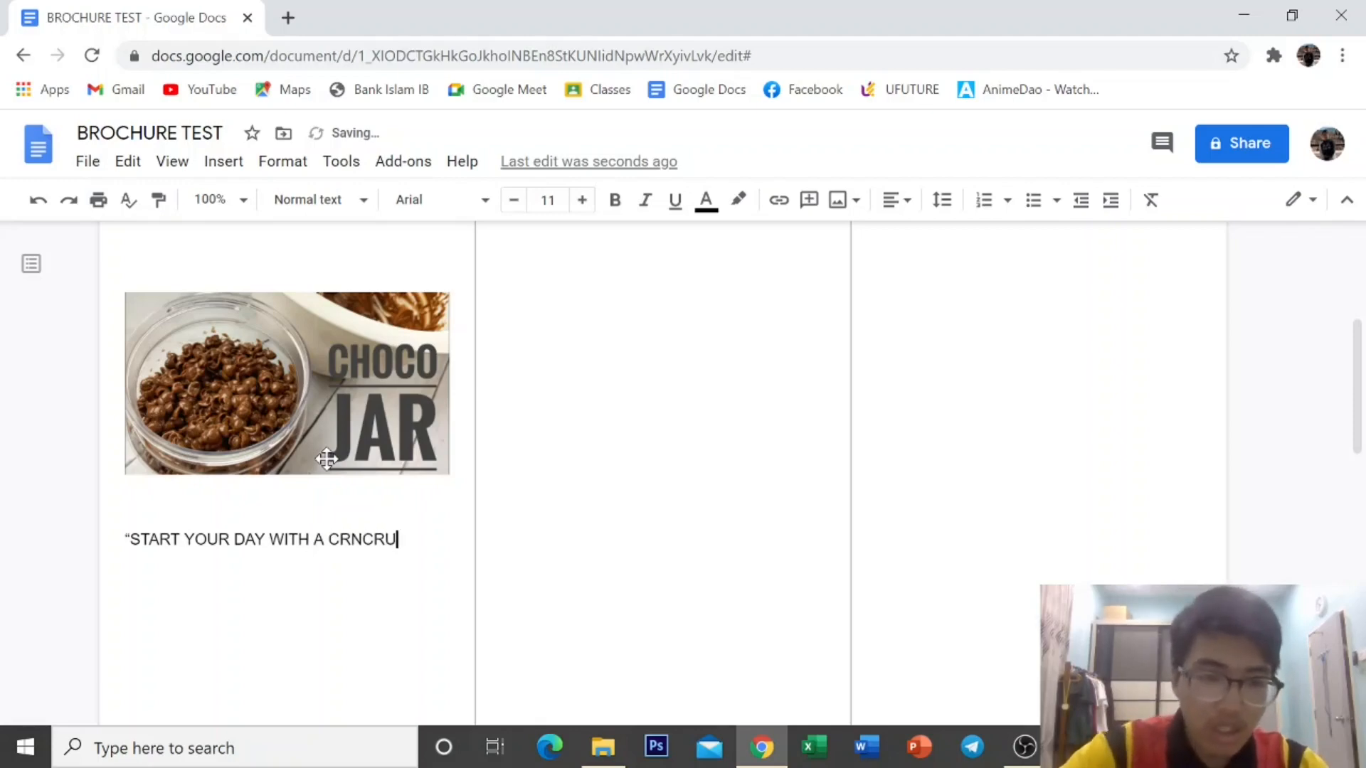
type("U")
key("BackSpace")
key("BackSpace")
key("BackSpace")
key("BackSpace")
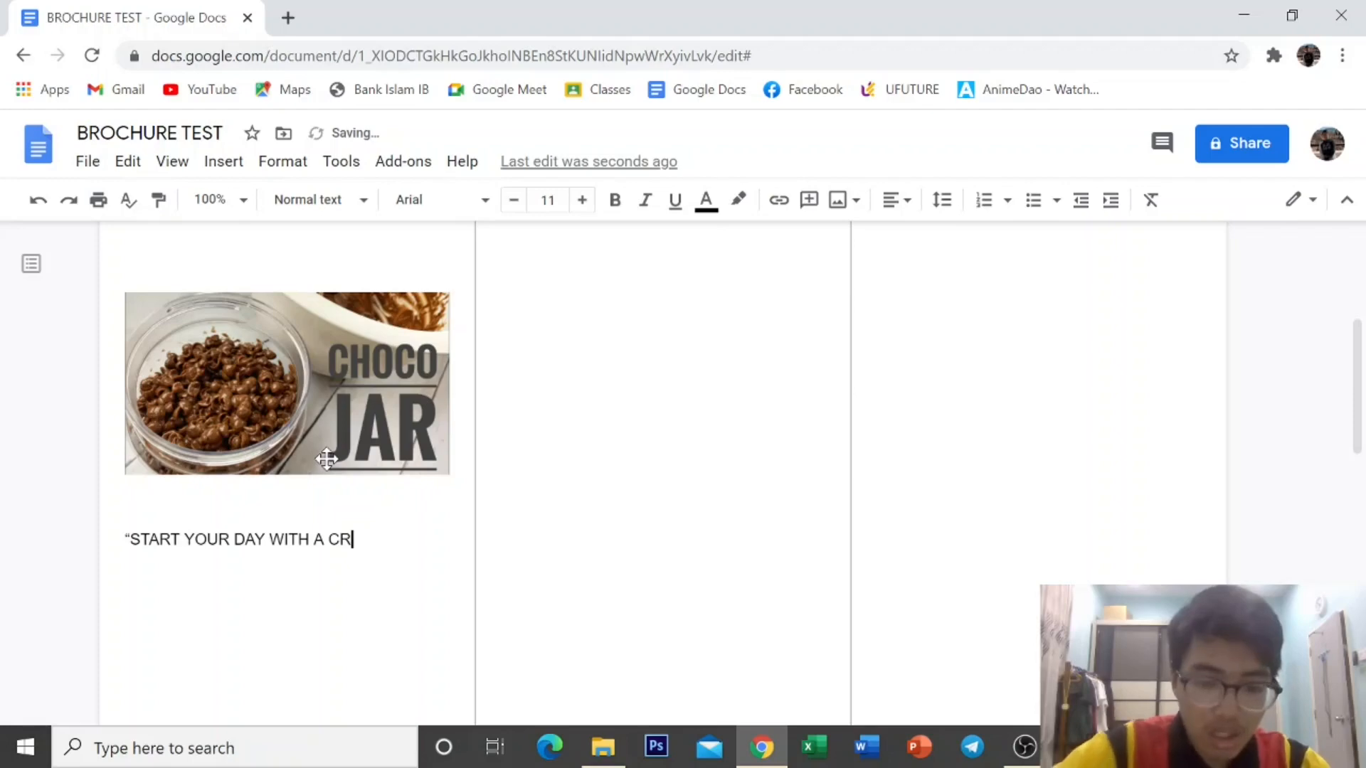
type("UNCHY")
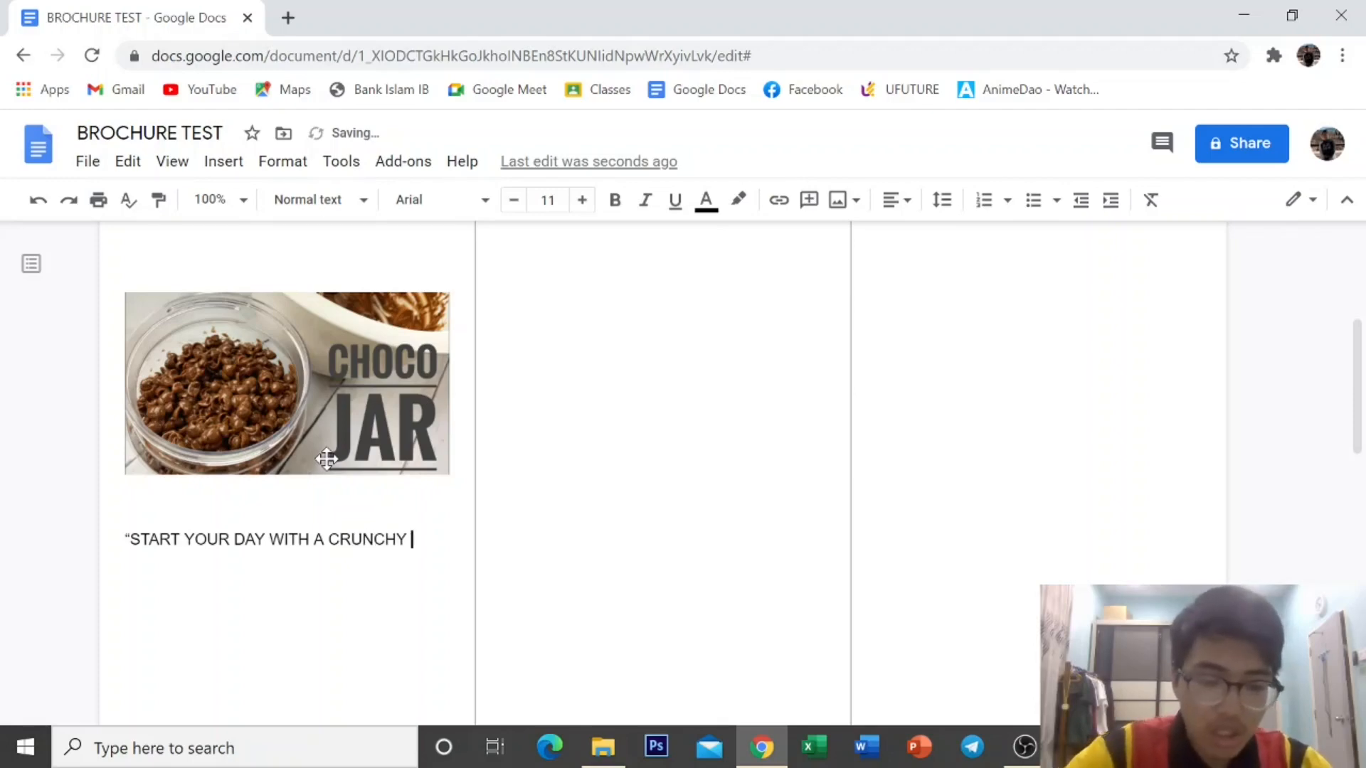
type(" CHO")
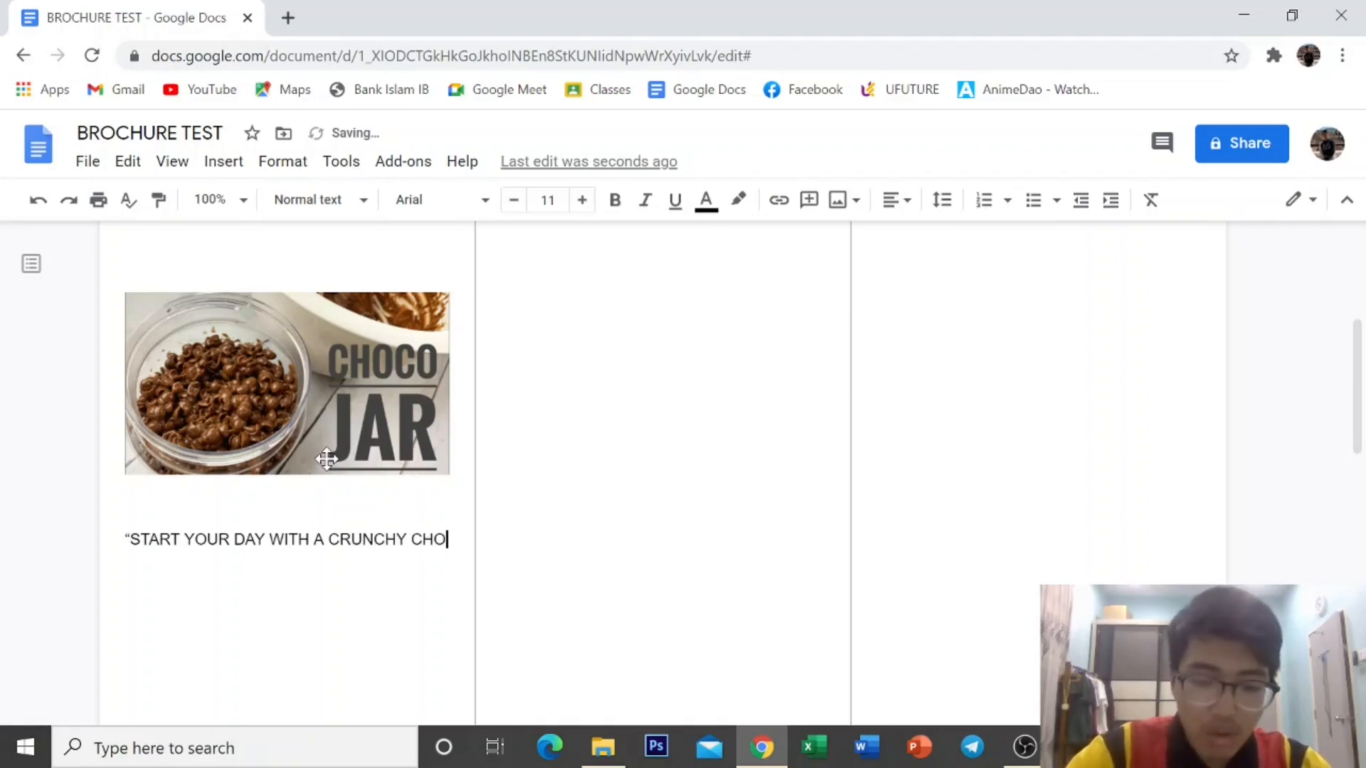
type("COJAR")
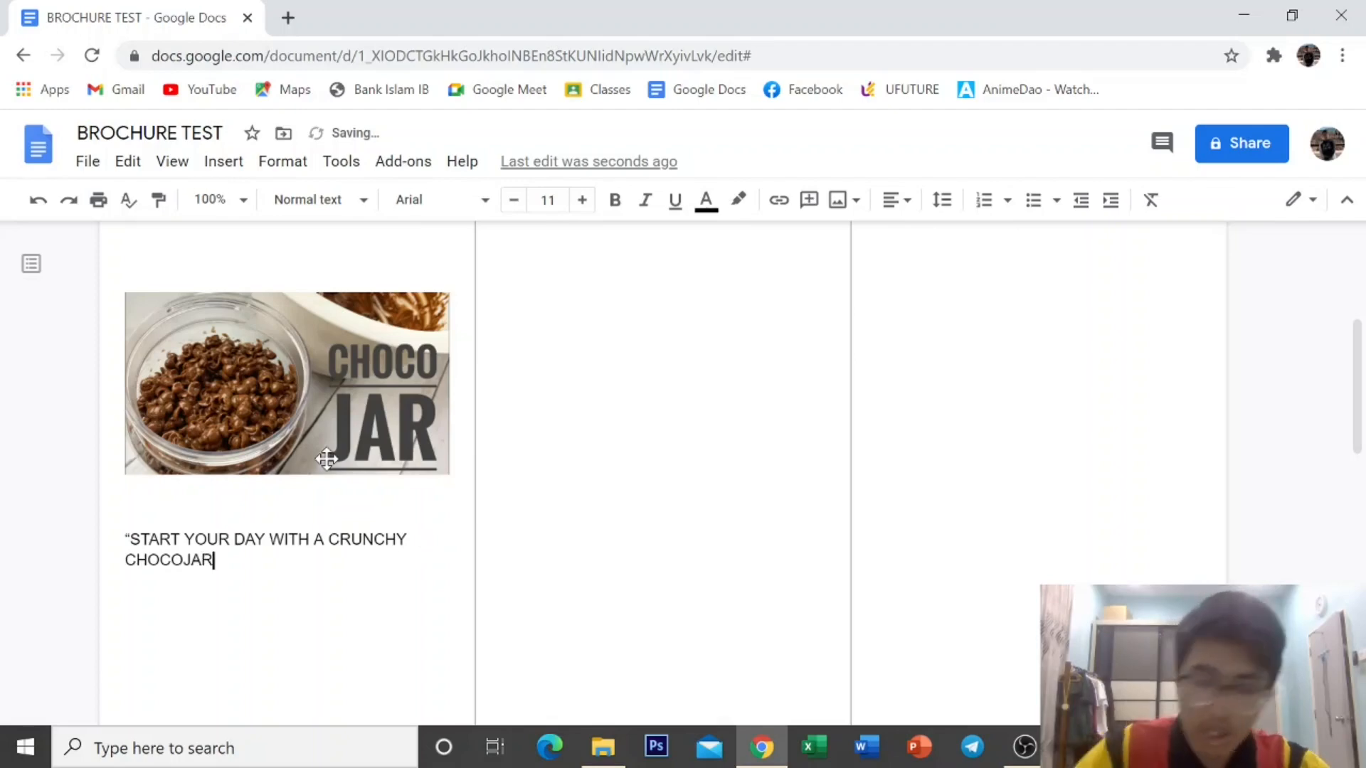
type("\"")
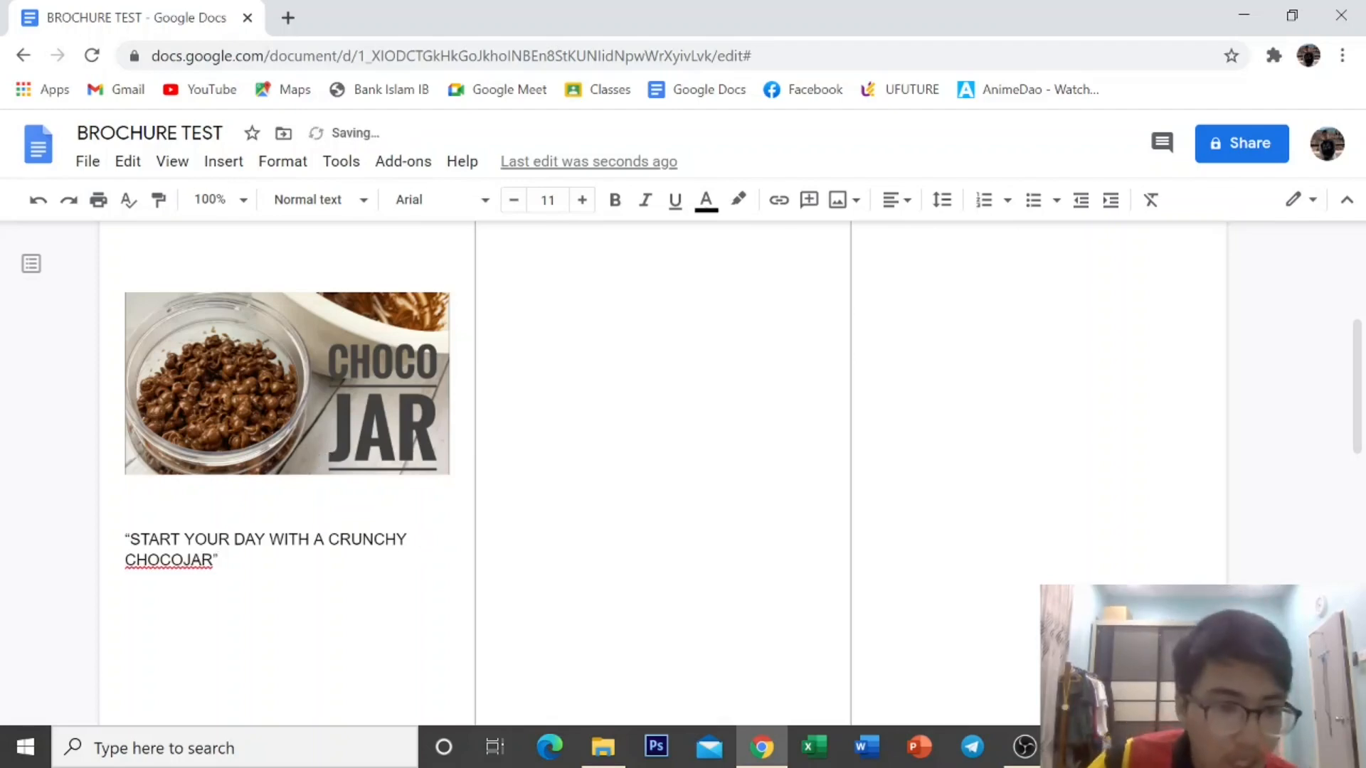
Select the slogan and centre it in the first column.
left_click_drag(126, 539, 226, 563)
left_click(894, 200)
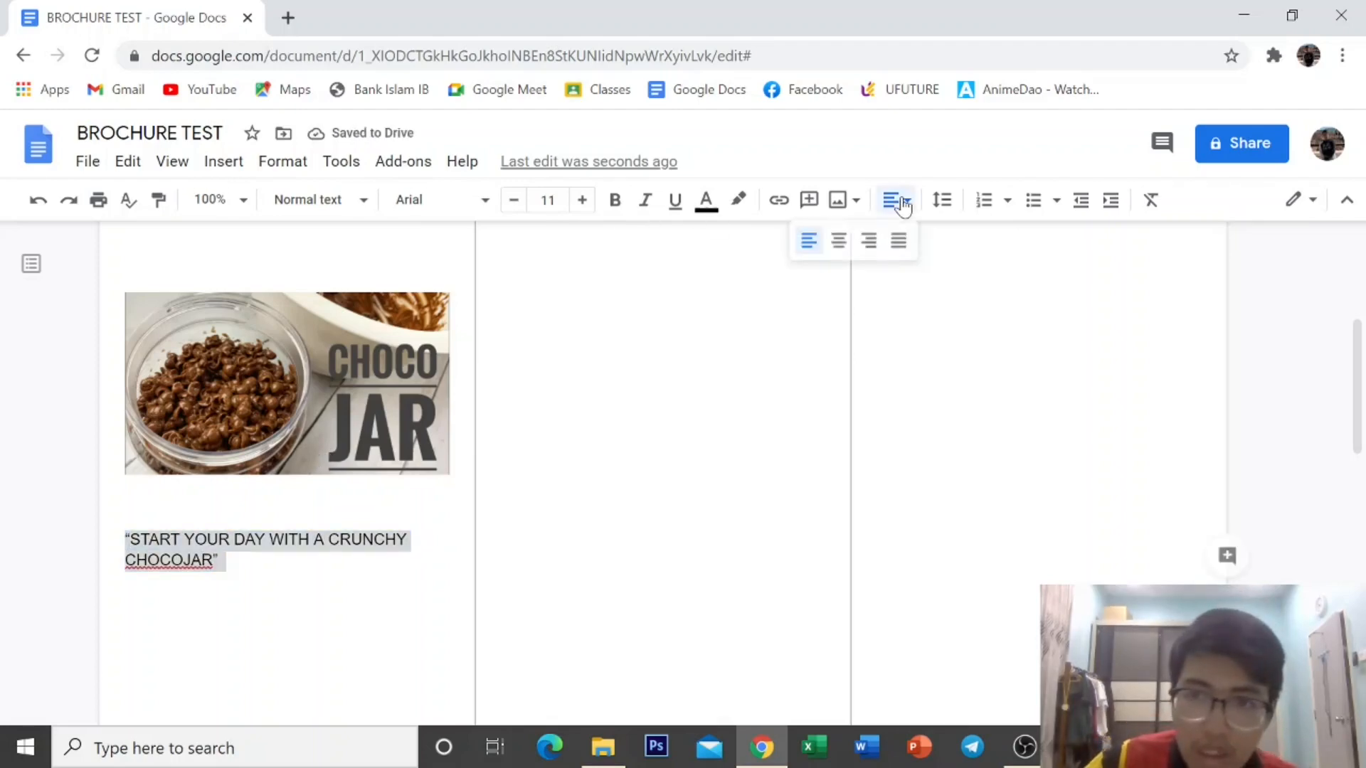
left_click(835, 236)
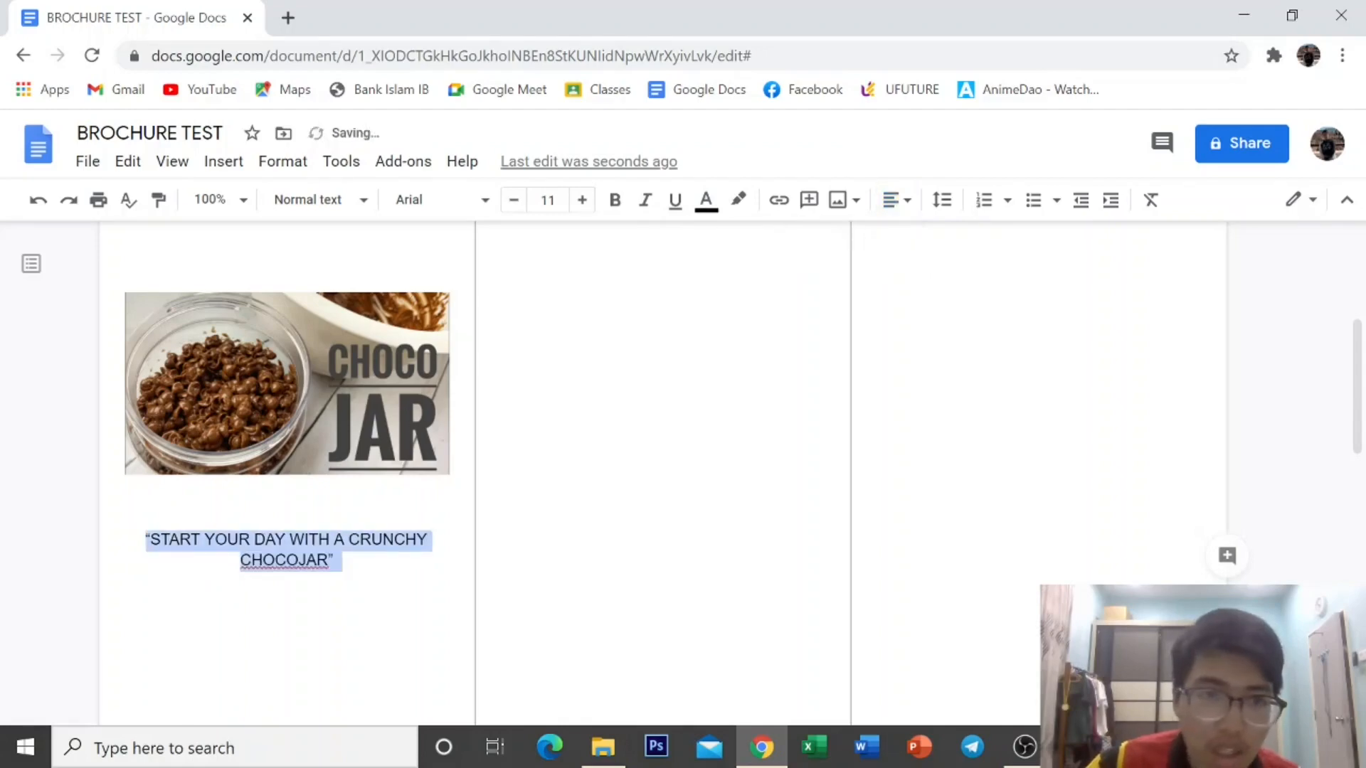
left_click(353, 202)
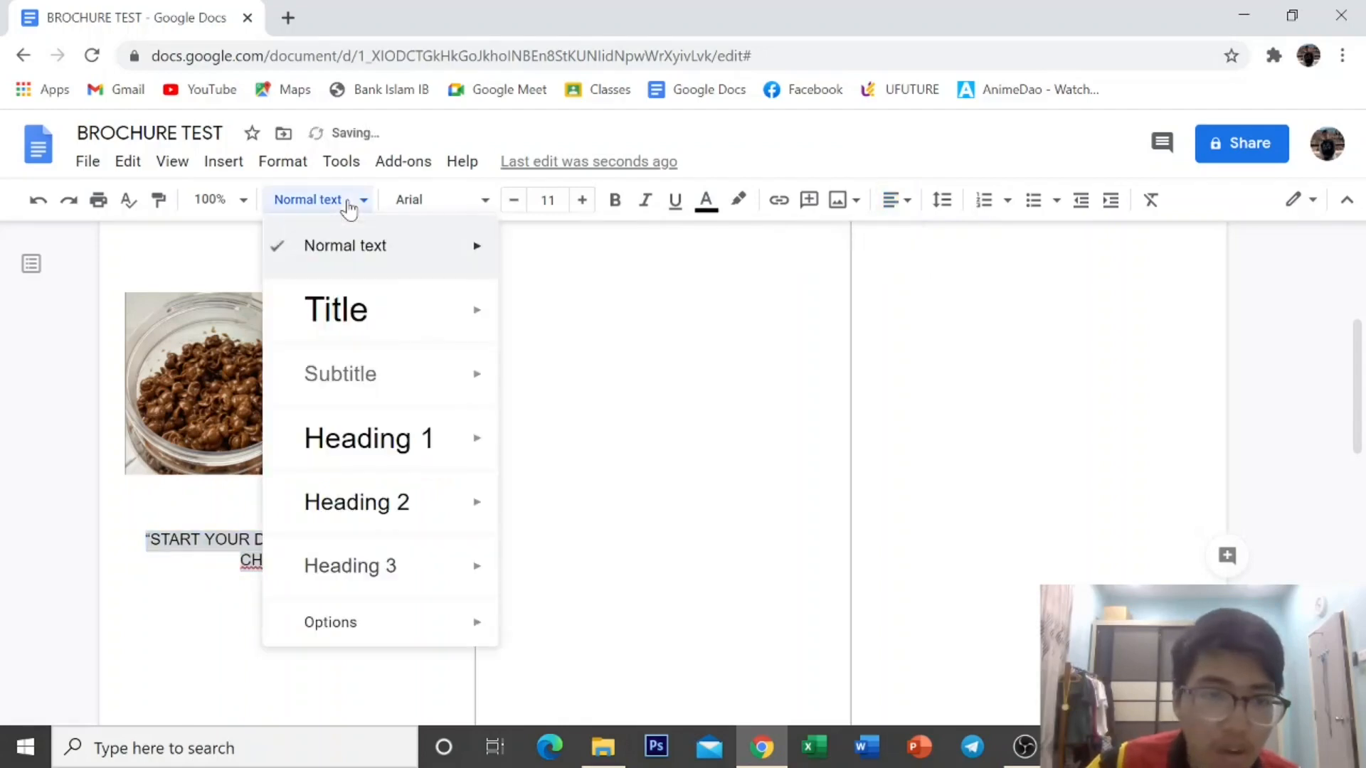
left_click(420, 200)
Set the slogan in bold 13 pt Comic Sans MS.
left_click(421, 203)
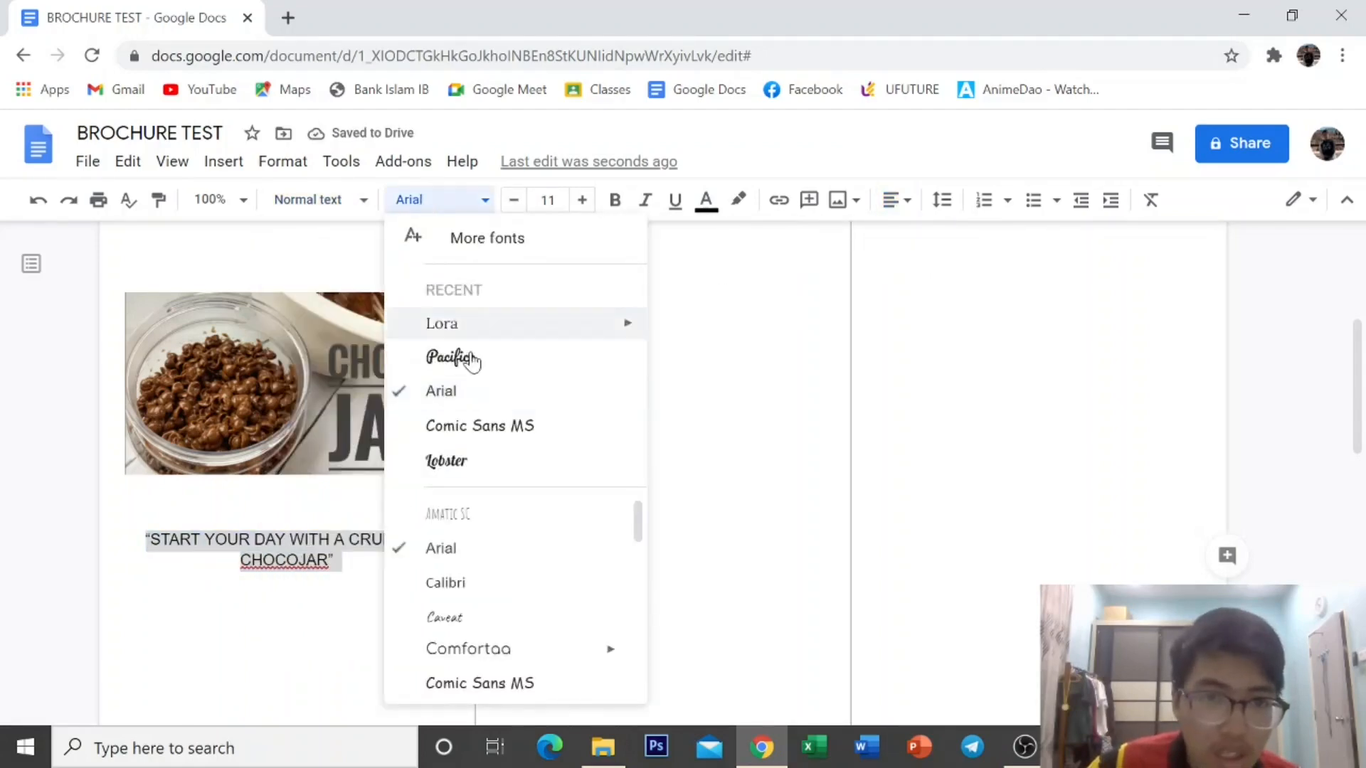
left_click(482, 468)
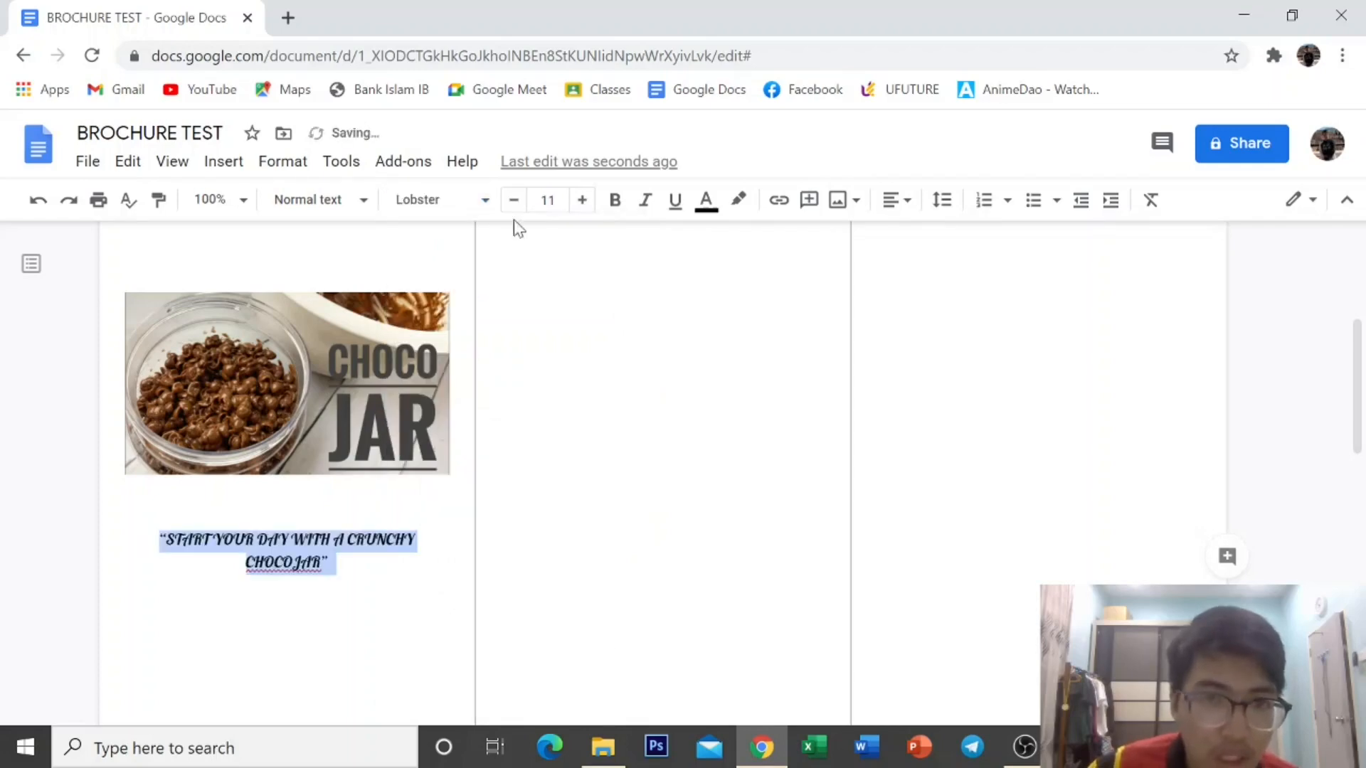
left_click(460, 206)
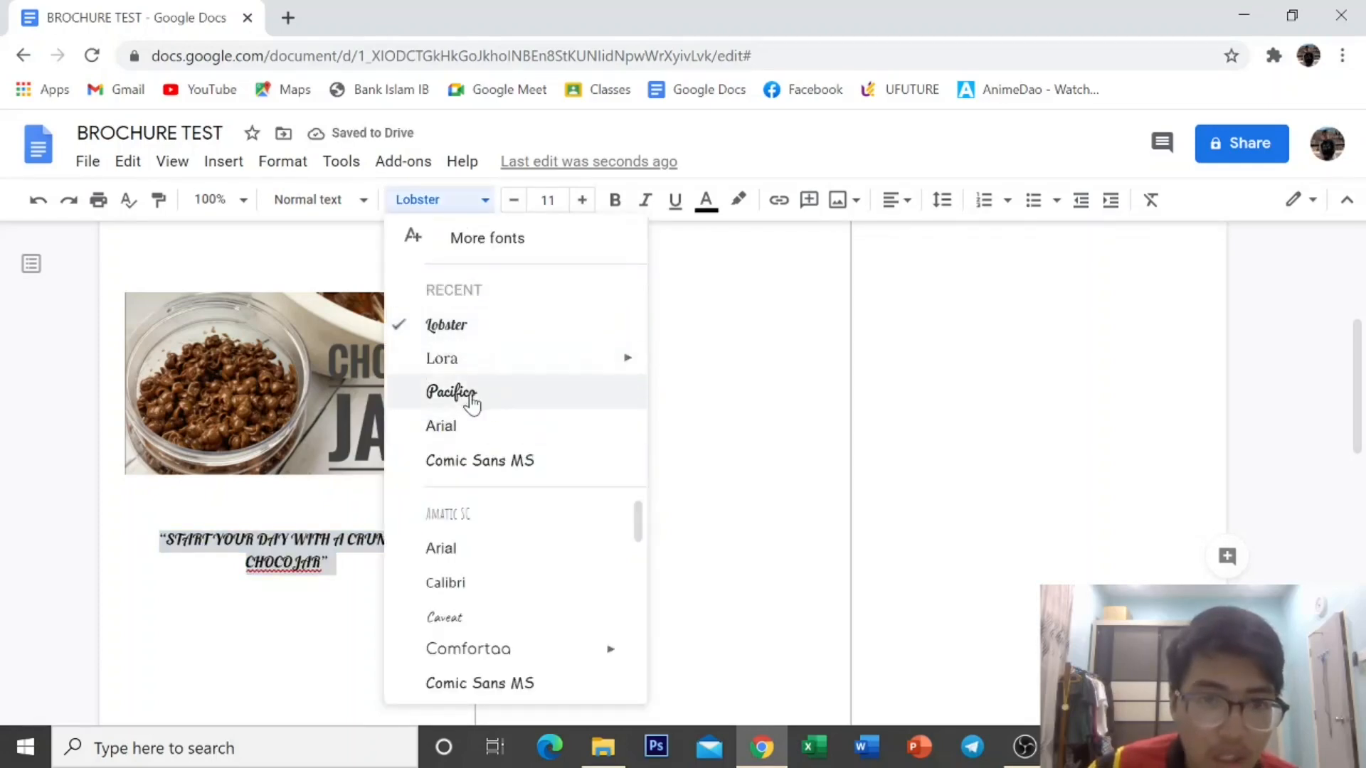
left_click(506, 466)
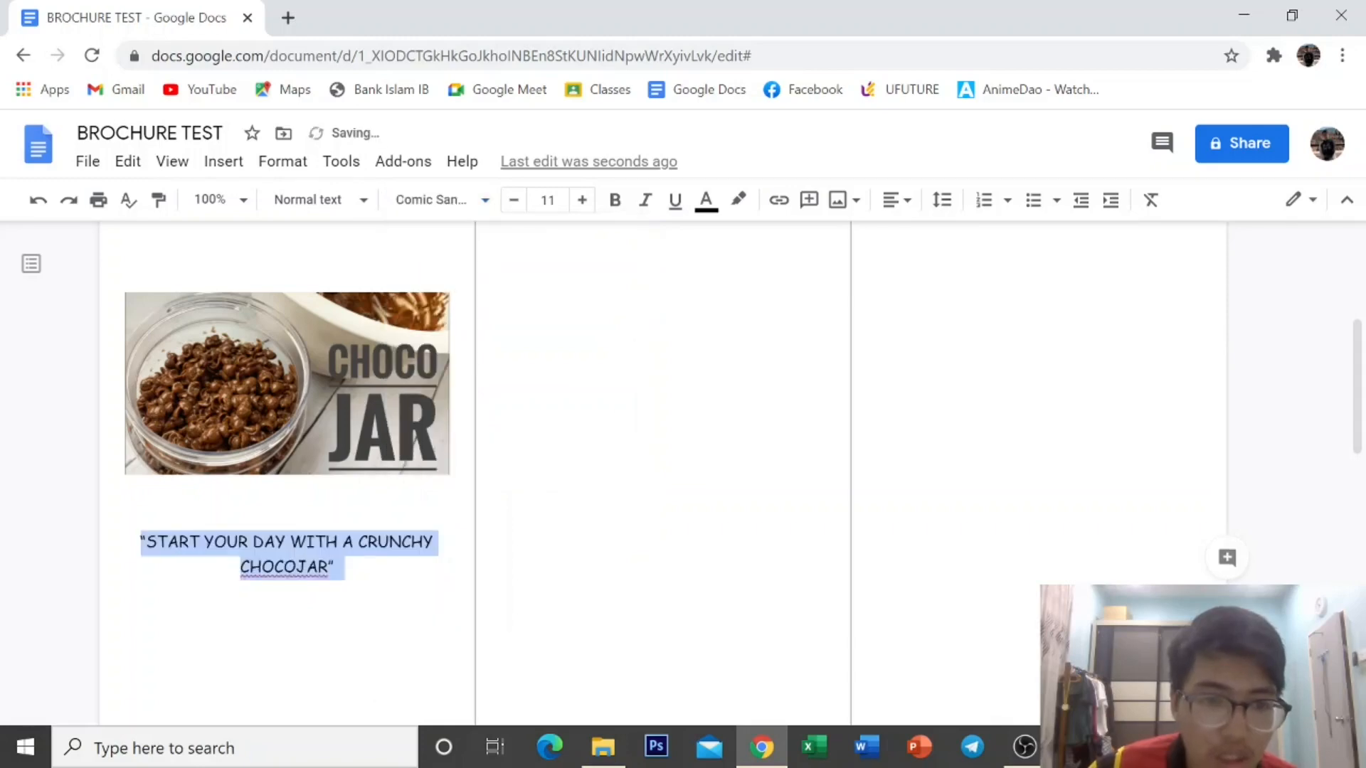
left_click(581, 200)
left_click(581, 201)
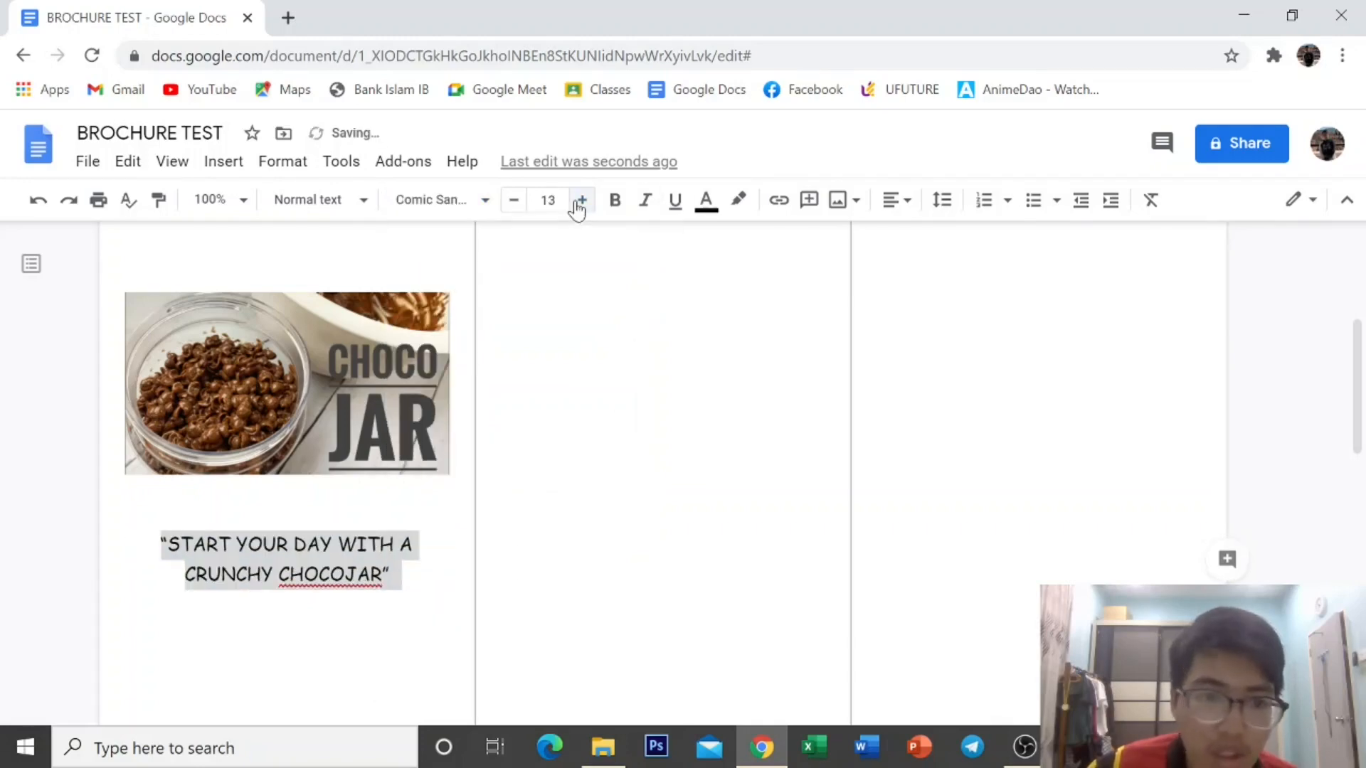
left_click(615, 200)
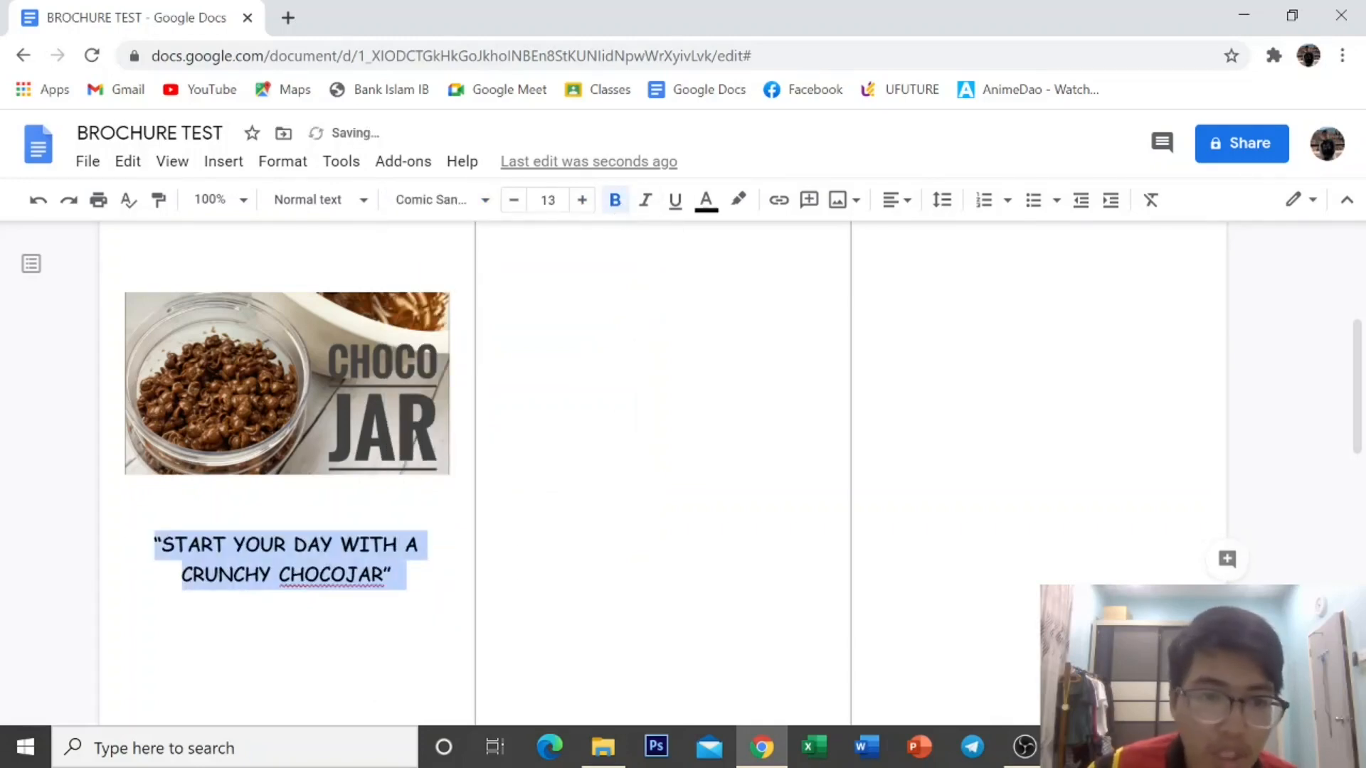
left_click(395, 574)
scroll(396, 575, "down", 2)
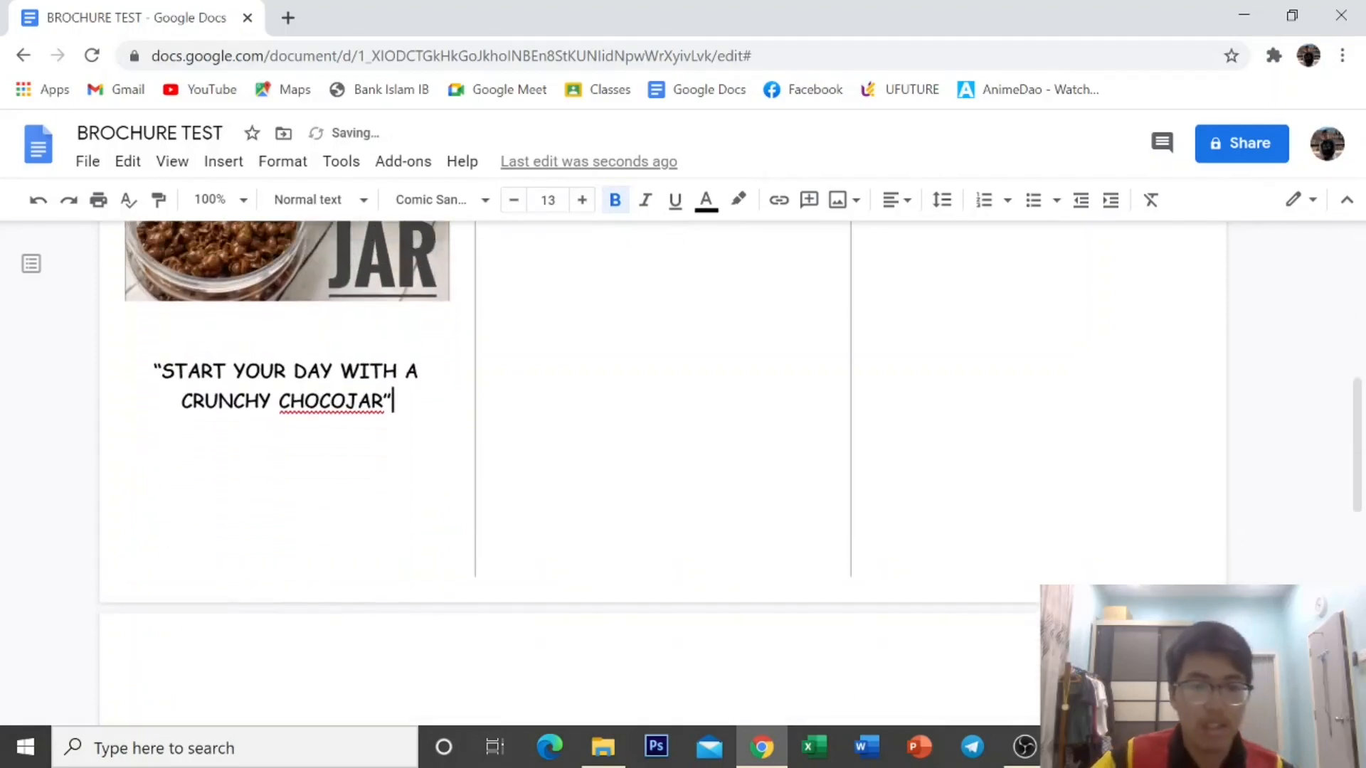
scroll(286, 426, "up", 6)
scroll(286, 426, "down", 3)
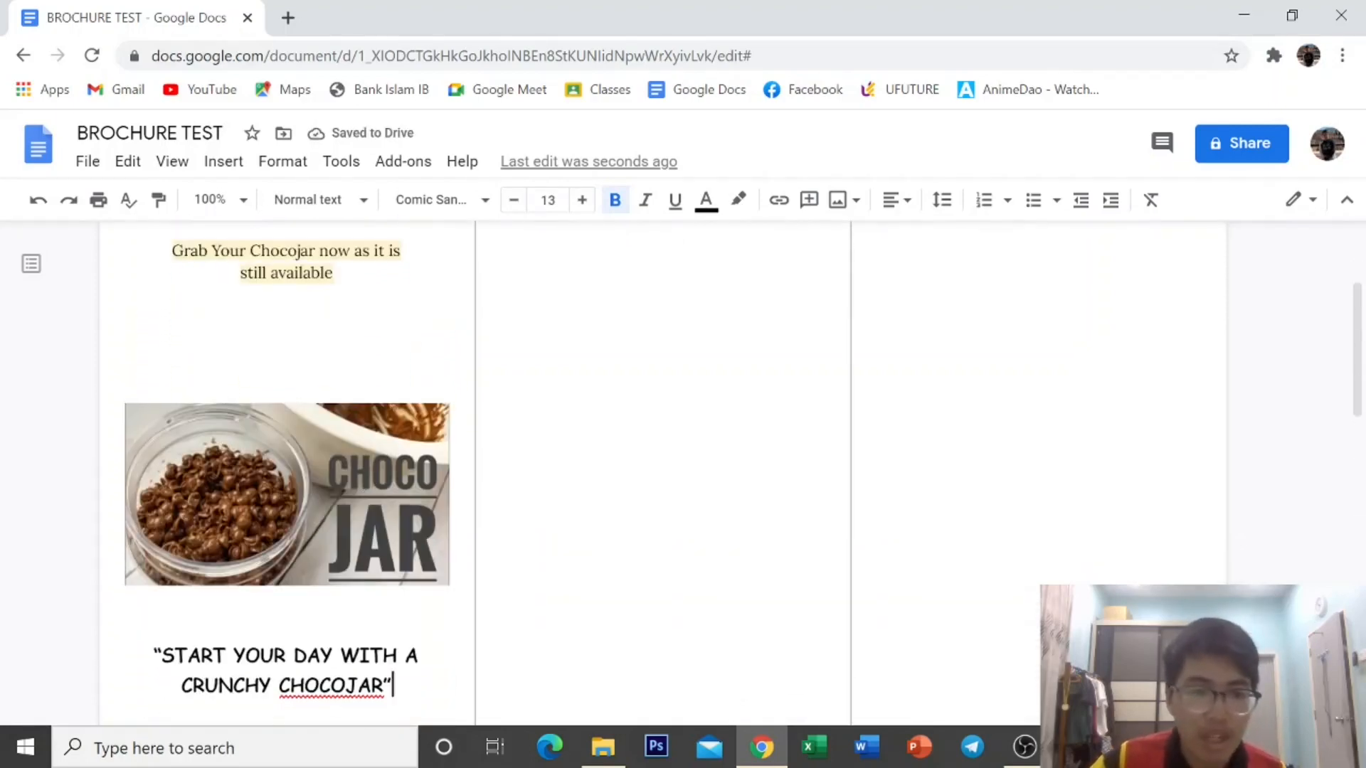
scroll(286, 427, "up", 3)
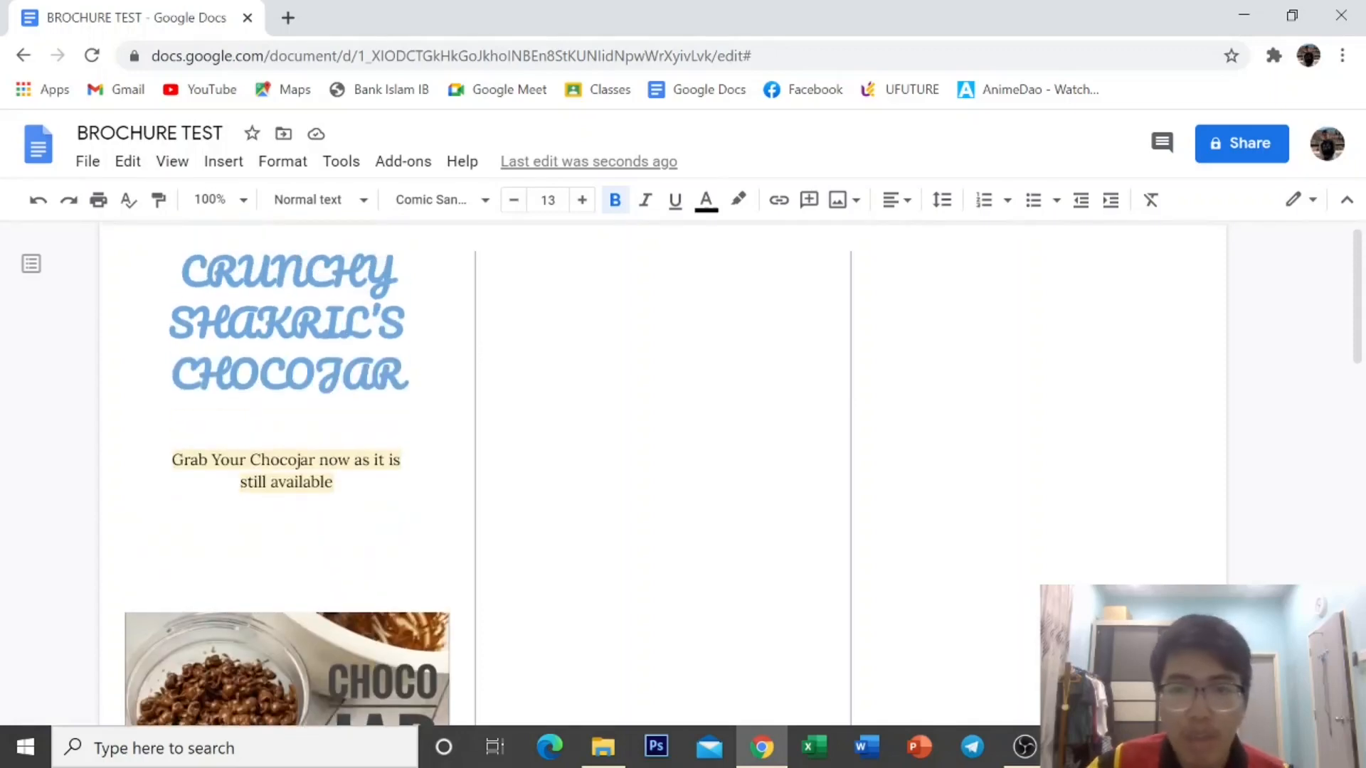
Insert the round Facebook logo from a web image search for 'facebook' into the middle column.
left_click(502, 301)
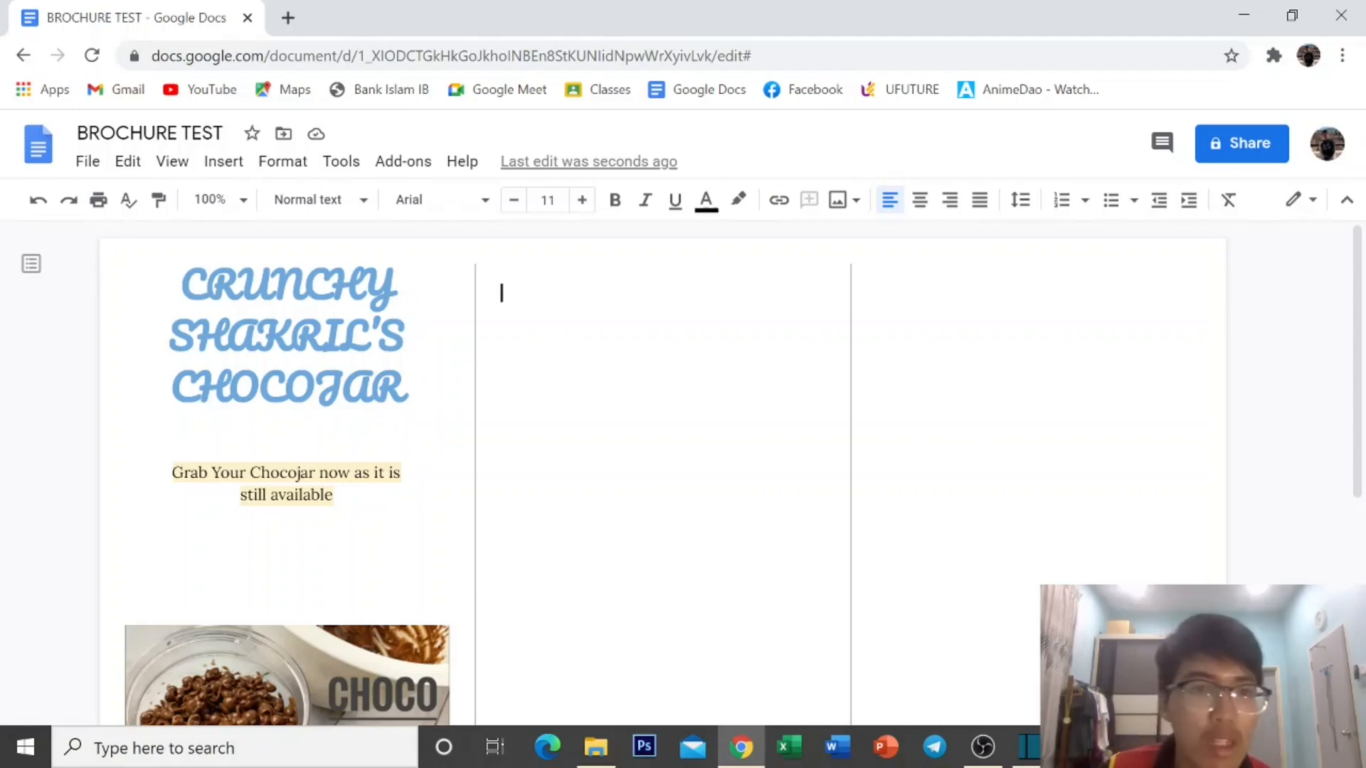
left_click(232, 163)
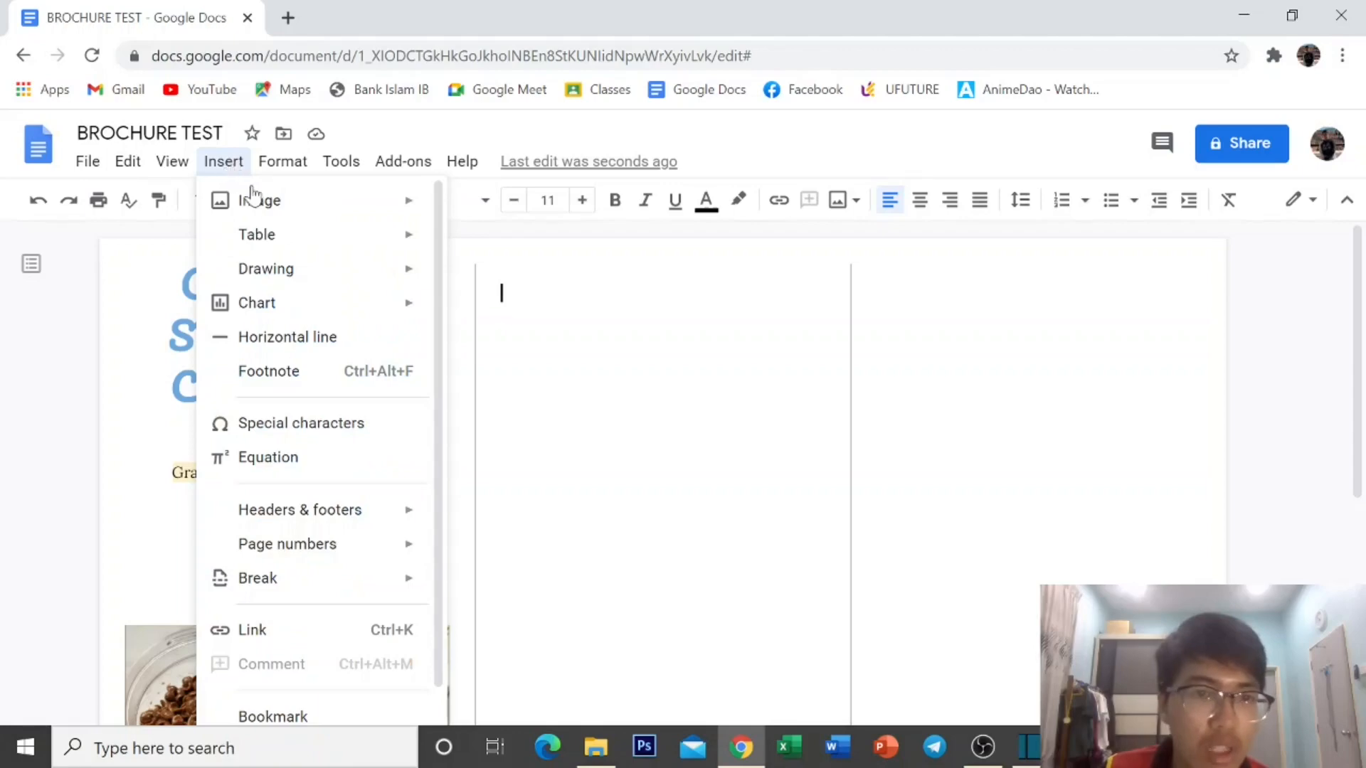
mouse_move(263, 201)
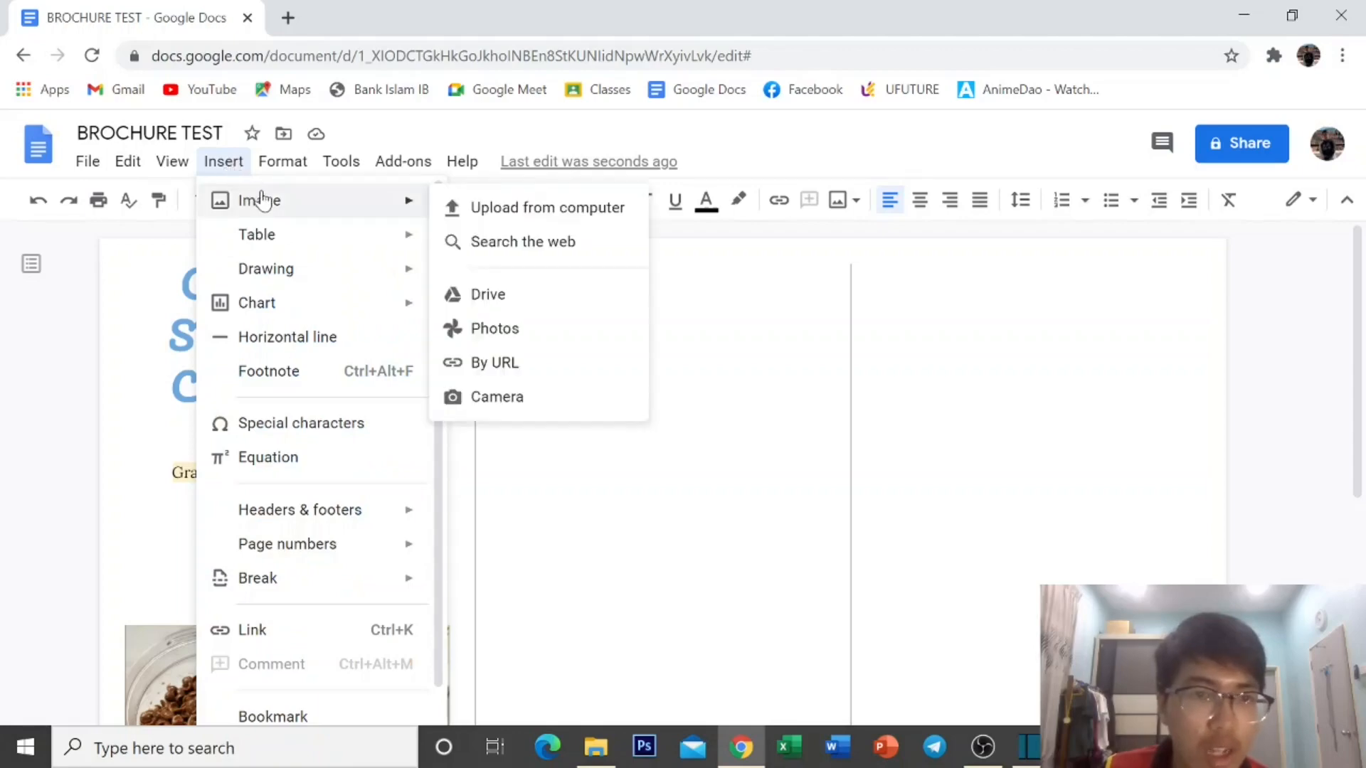
left_click(546, 242)
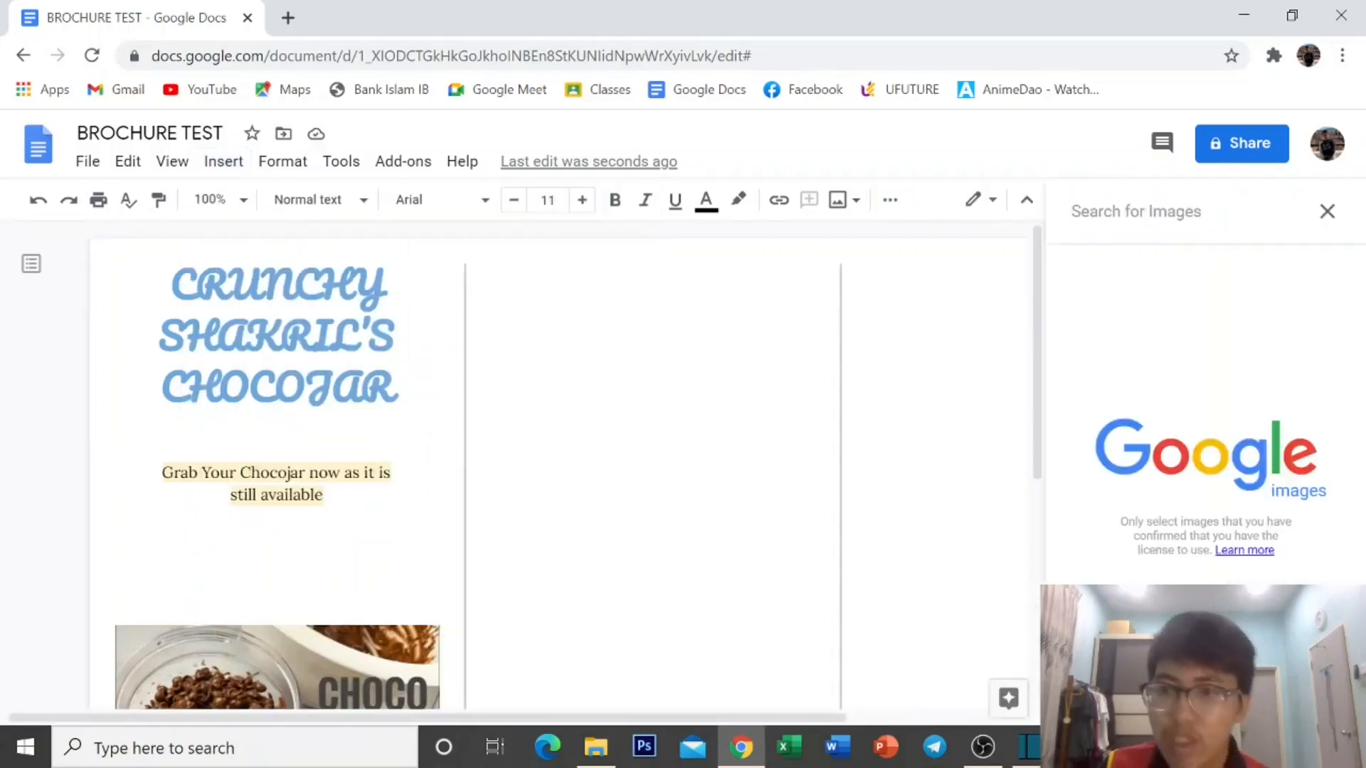
type("fac")
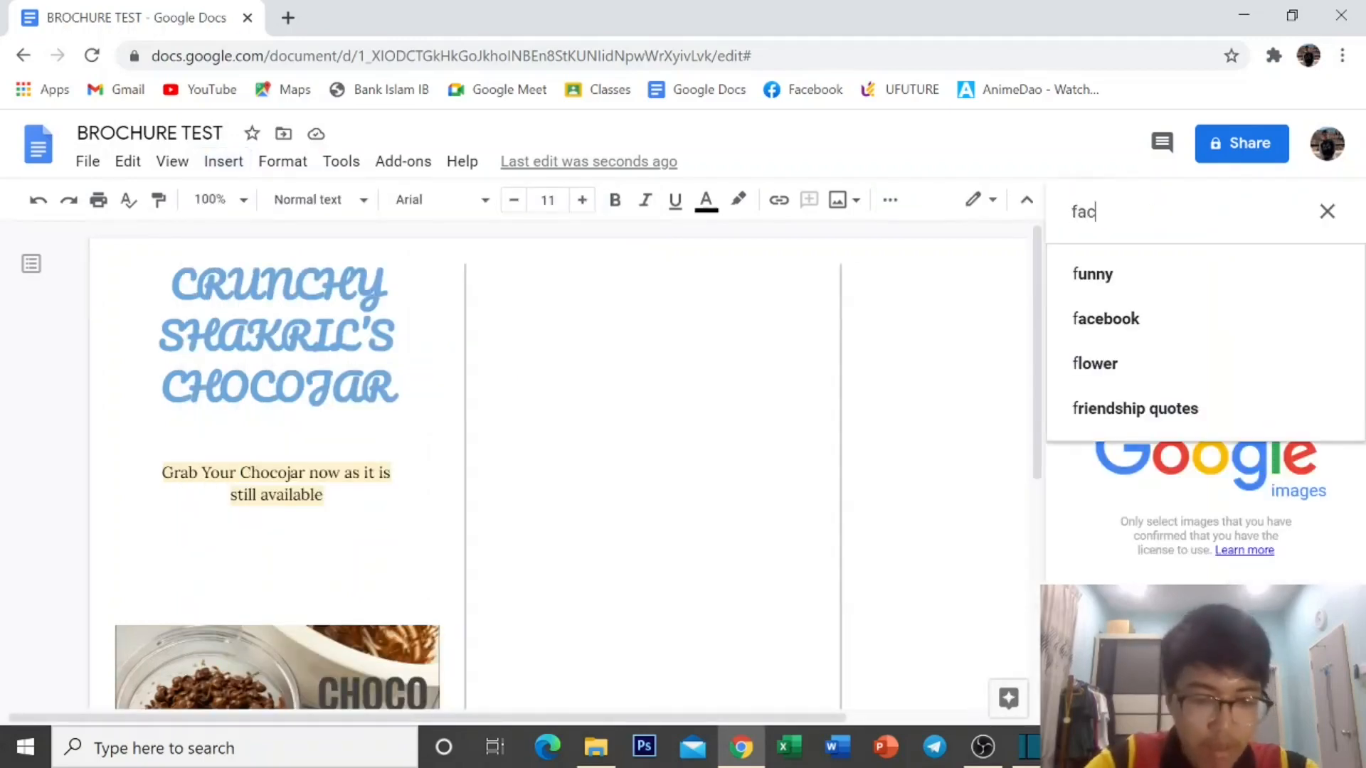
type("ebook")
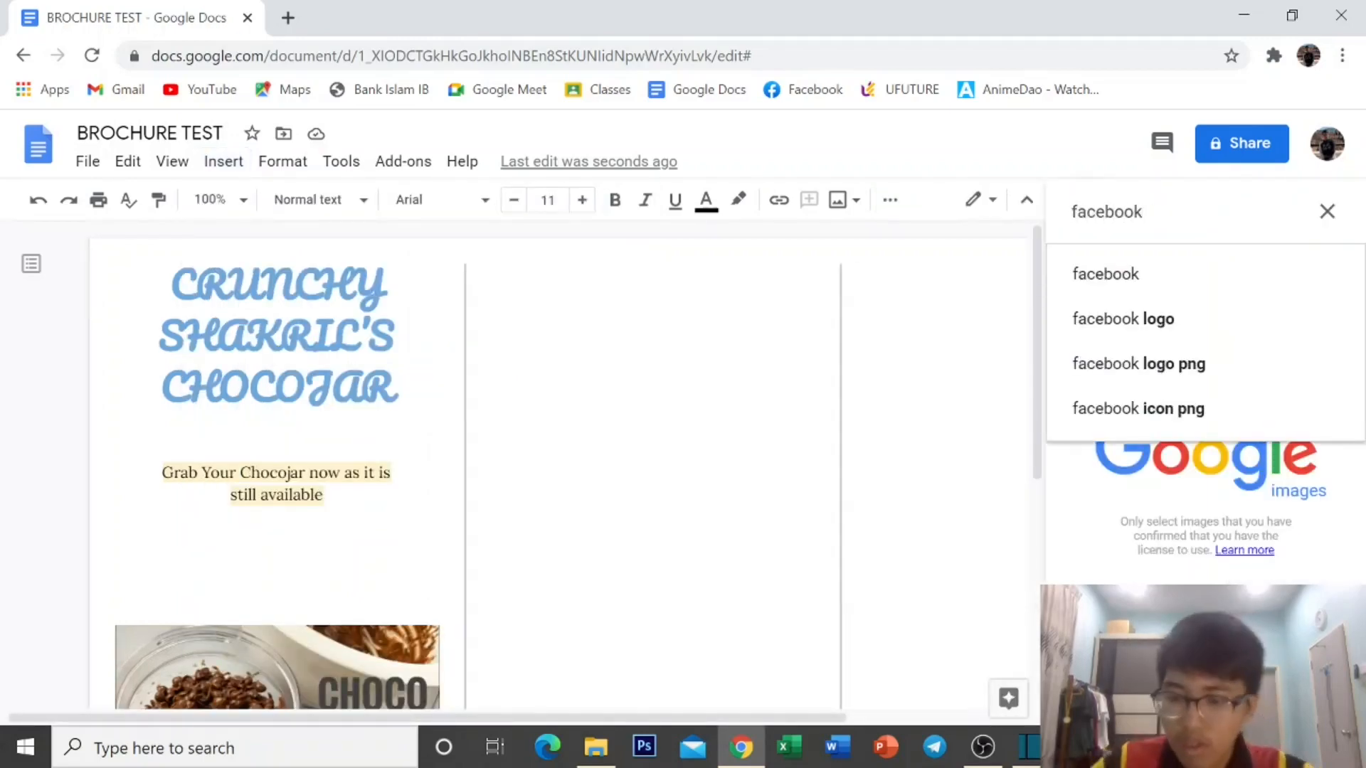
key("Return")
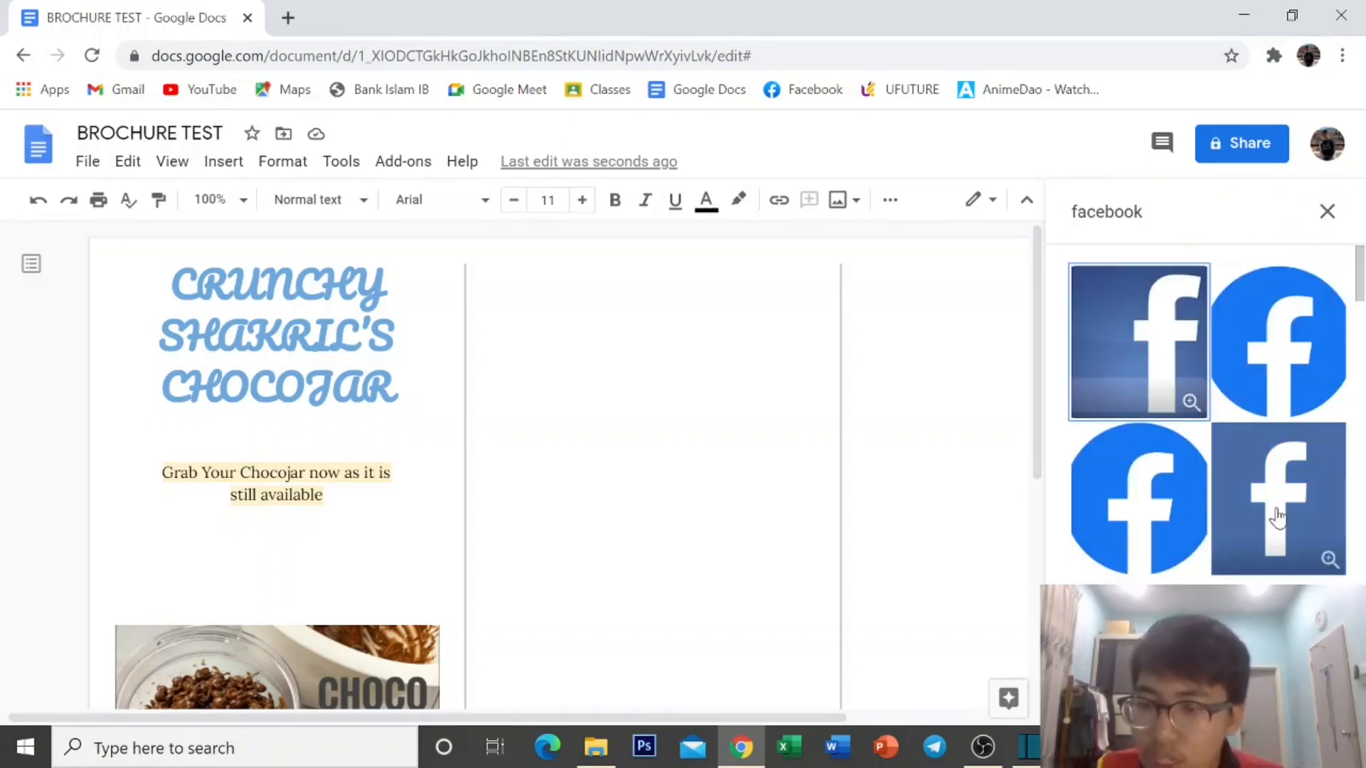
scroll(1209, 455, "down", 1)
scroll(1215, 446, "up", 1)
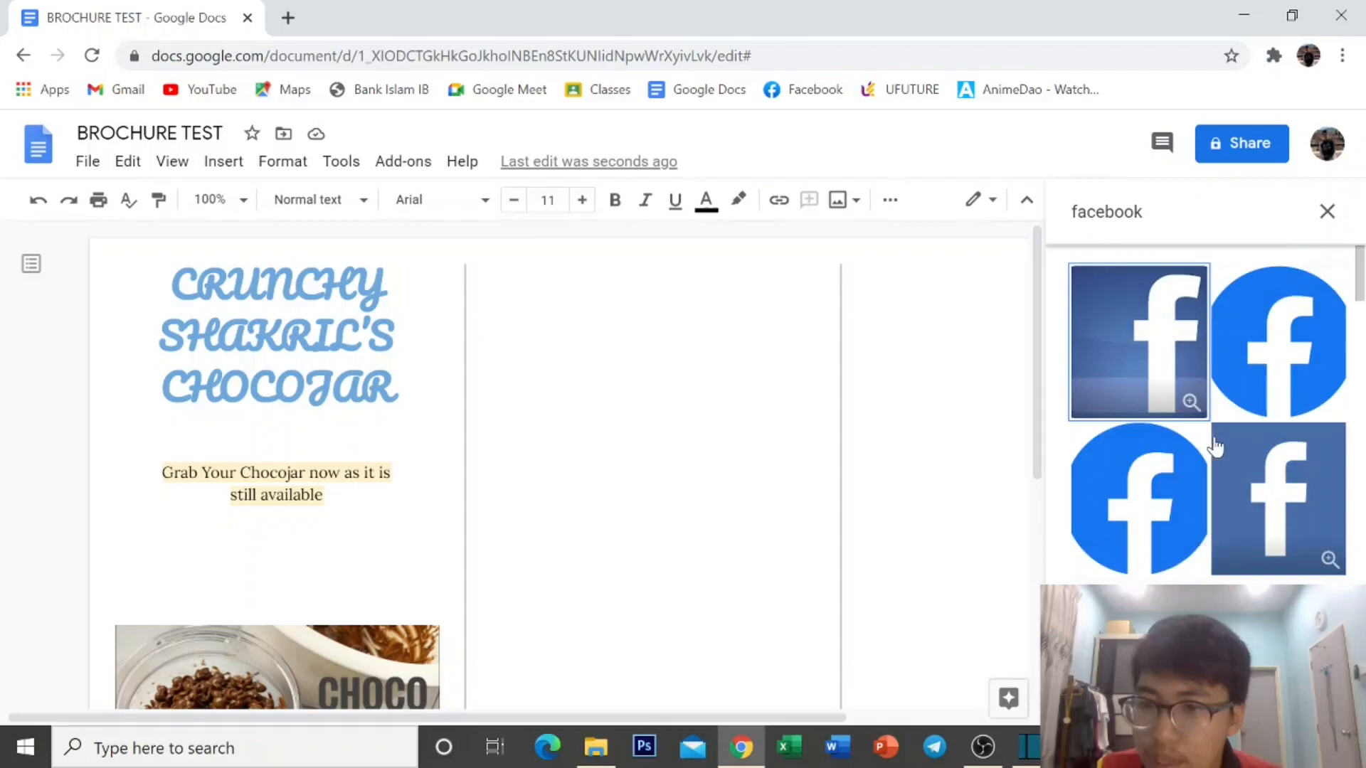
left_click(1236, 361)
left_click(1316, 698)
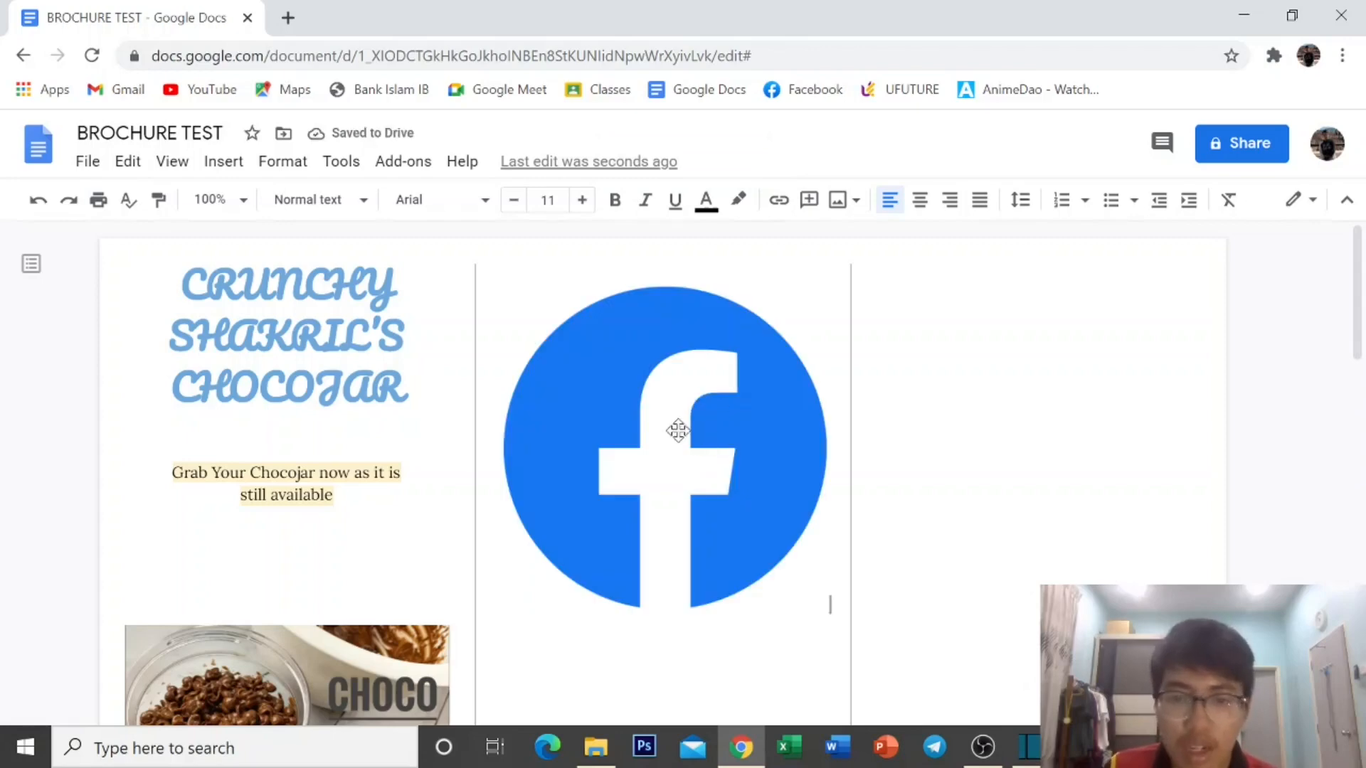
Shrink the Facebook logo, set it to wrap text, and centre it at the column top.
left_click(714, 484)
scroll(711, 491, "down", 3)
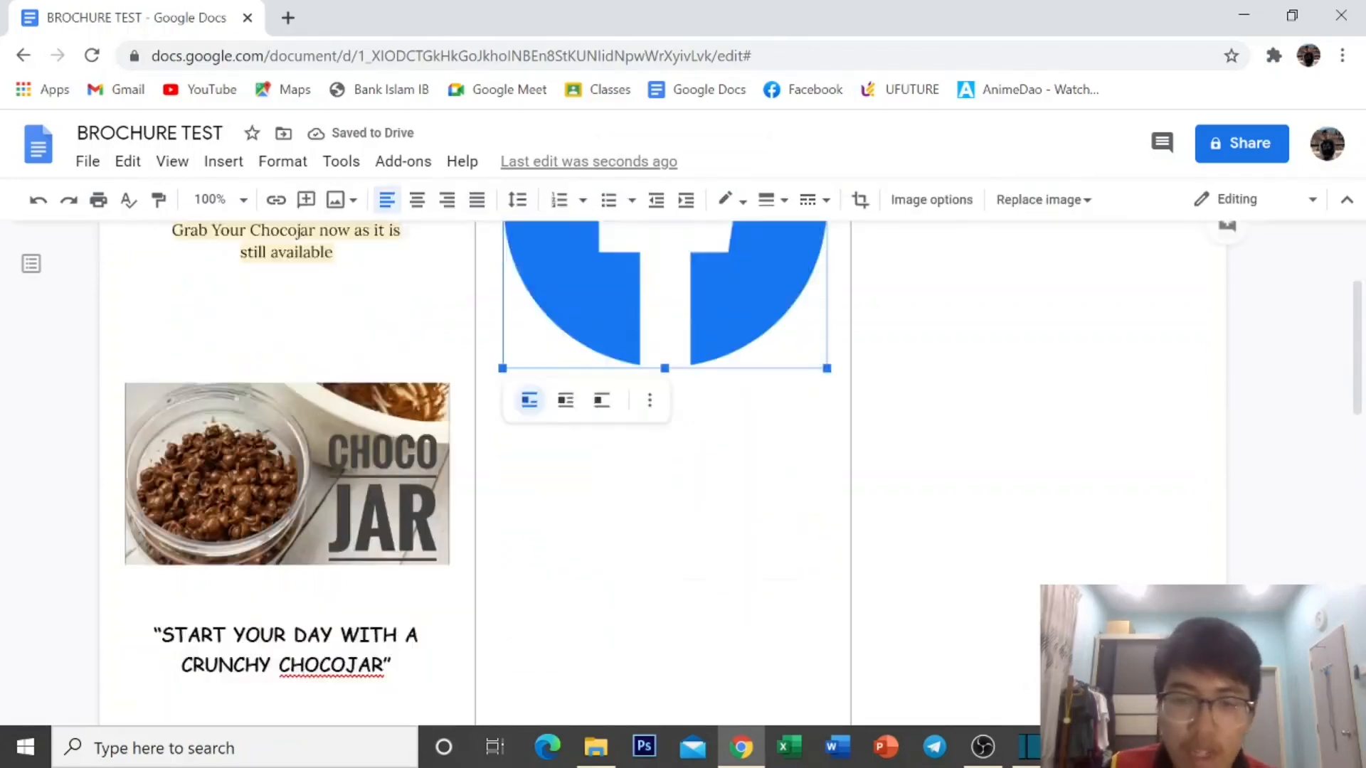
scroll(665, 514, "up", 3)
scroll(665, 514, "up", 1)
left_click_drag(826, 610, 628, 415)
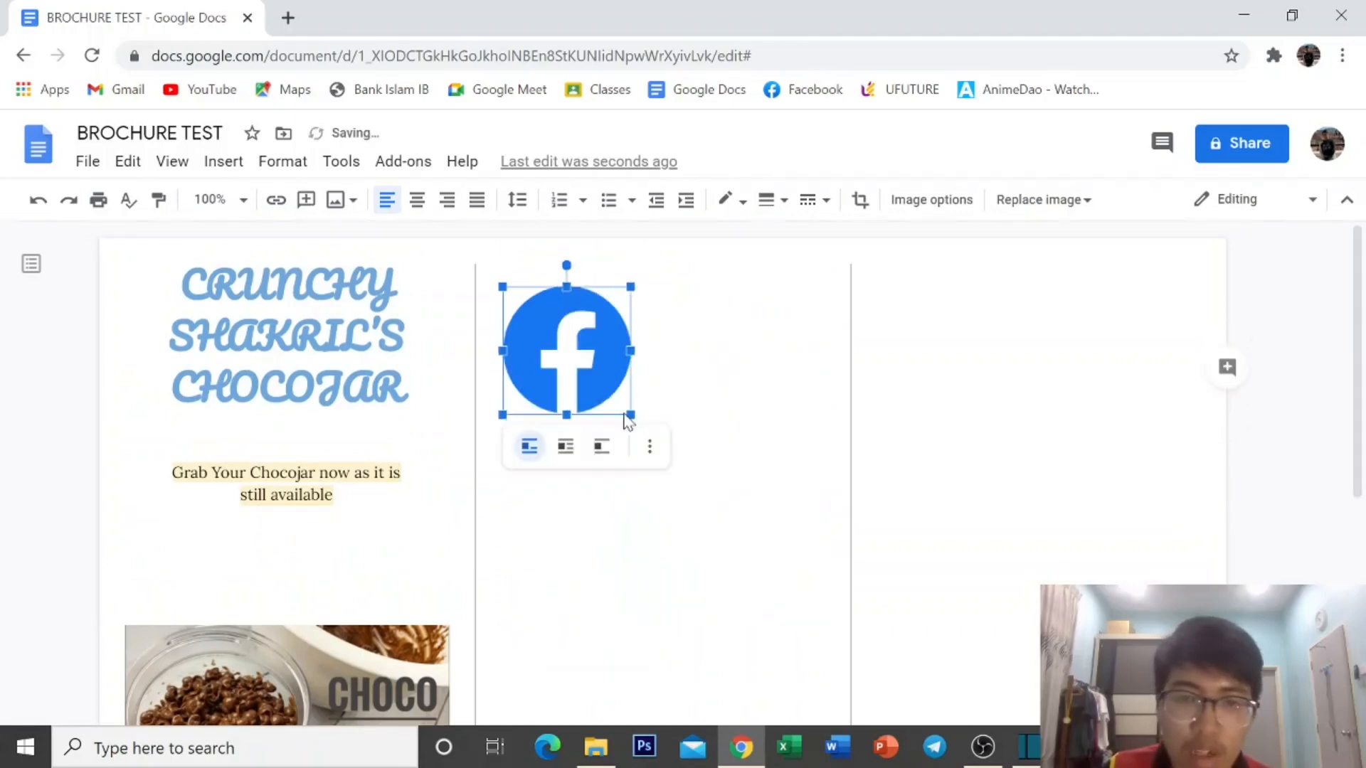
left_click(565, 448)
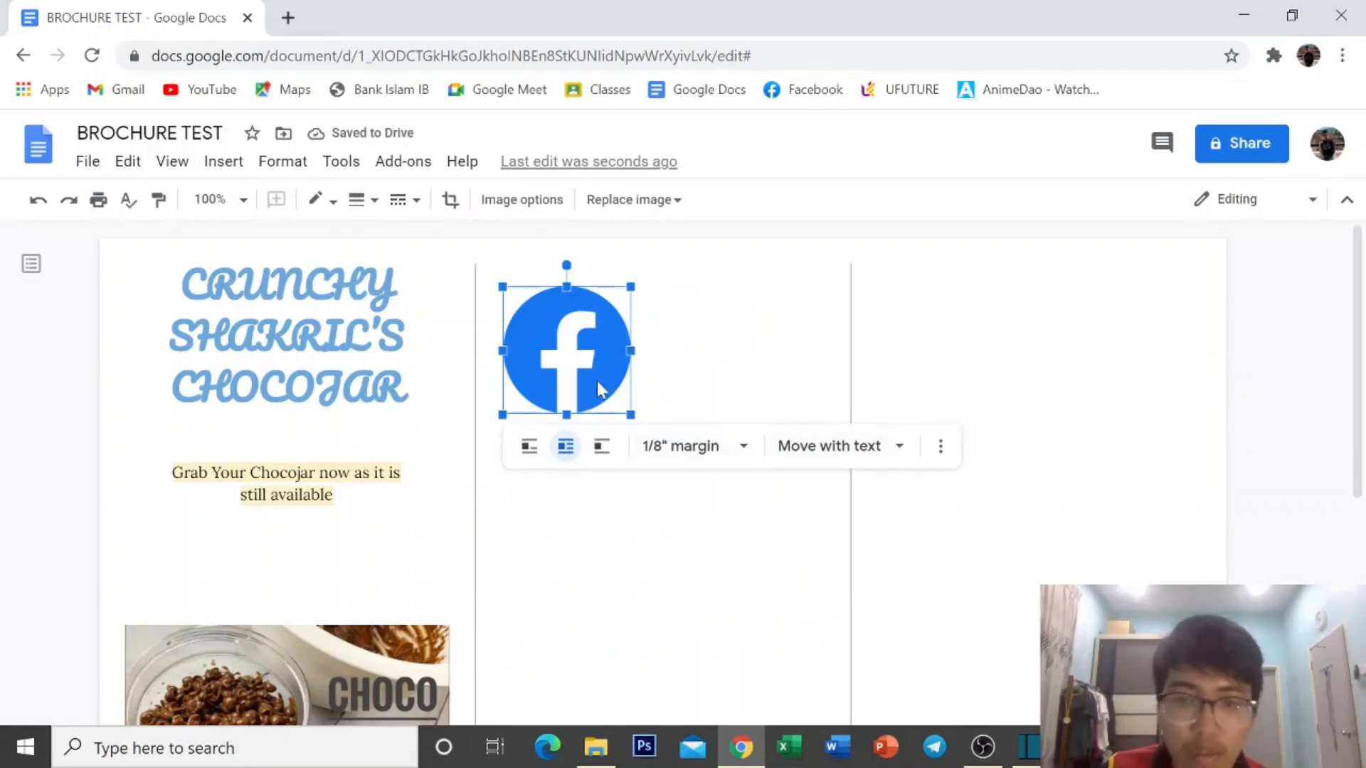
left_click_drag(569, 360, 670, 351)
left_click(502, 377)
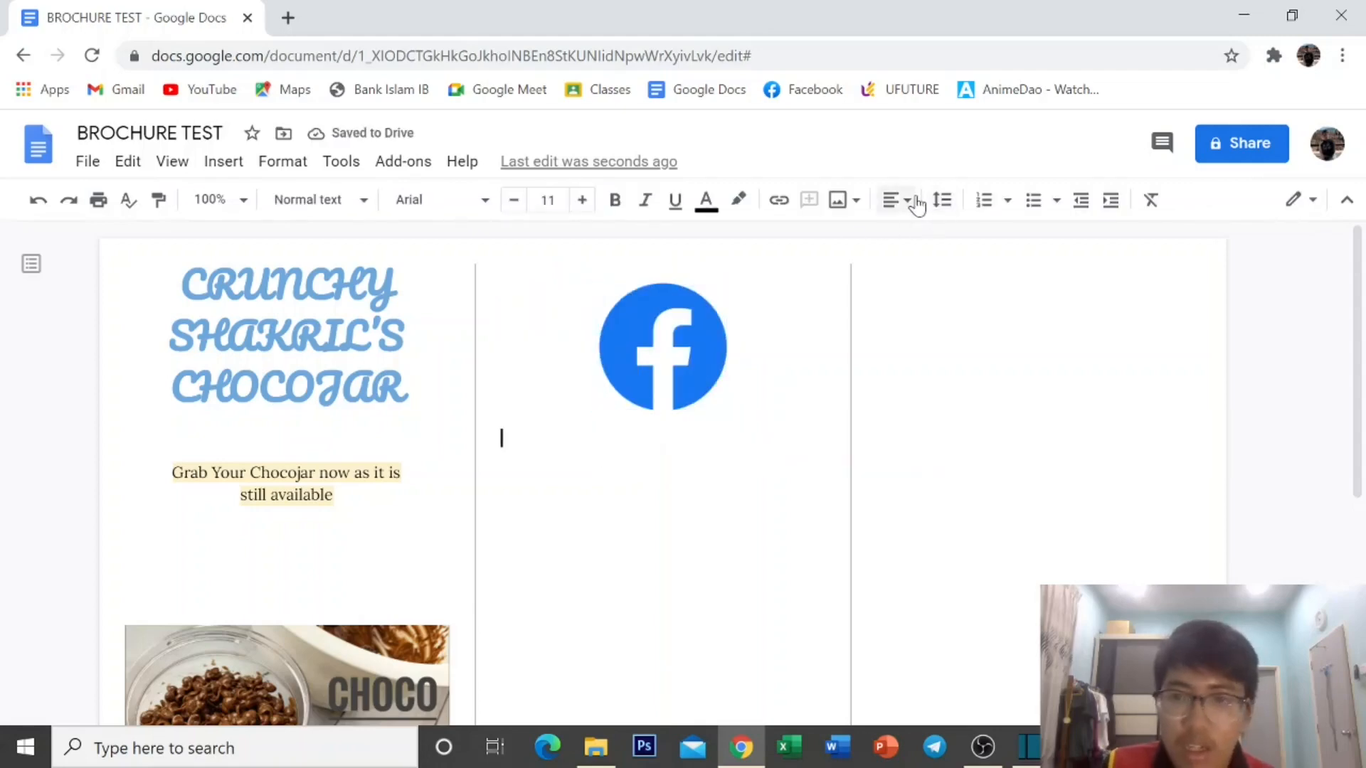
left_click(904, 201)
left_click(837, 242)
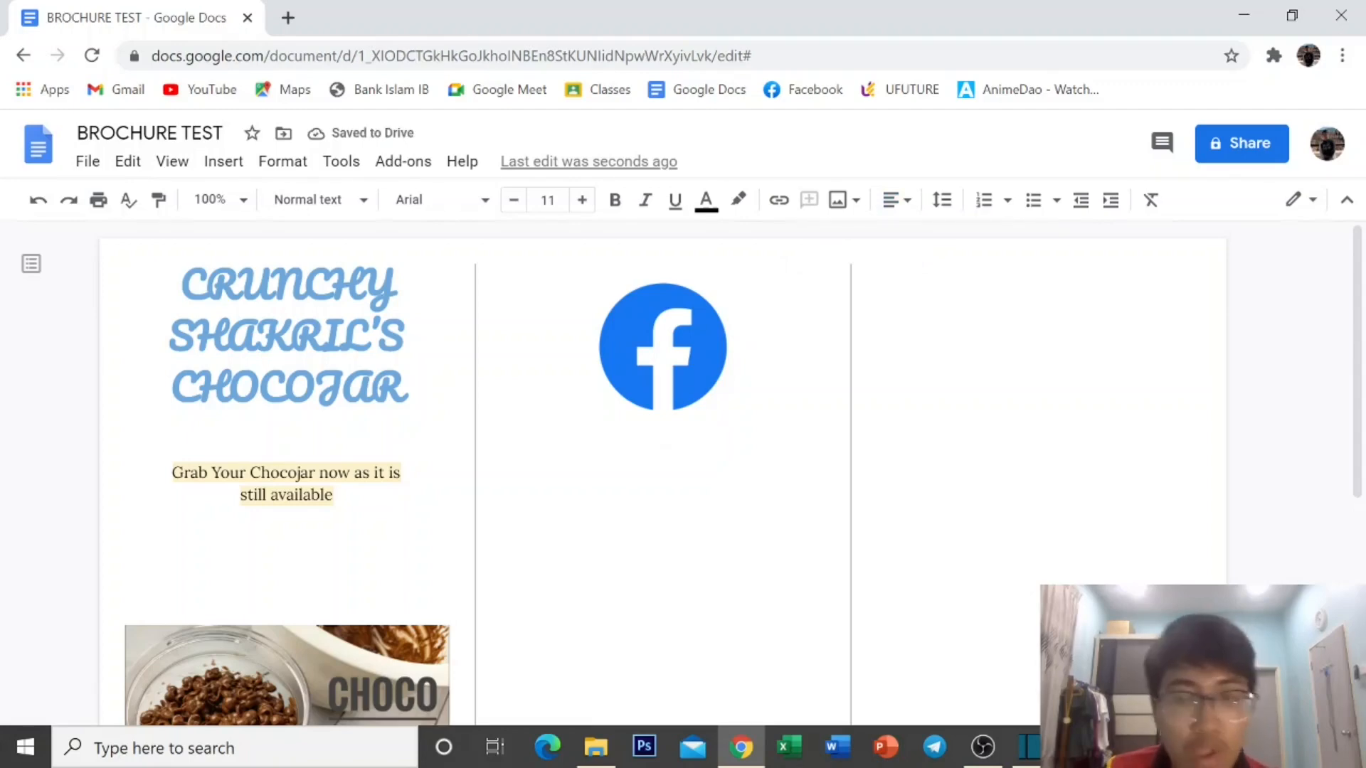
Insert a link to the Facebook profile, copying its address from Notepad, below the logo.
left_click(779, 203)
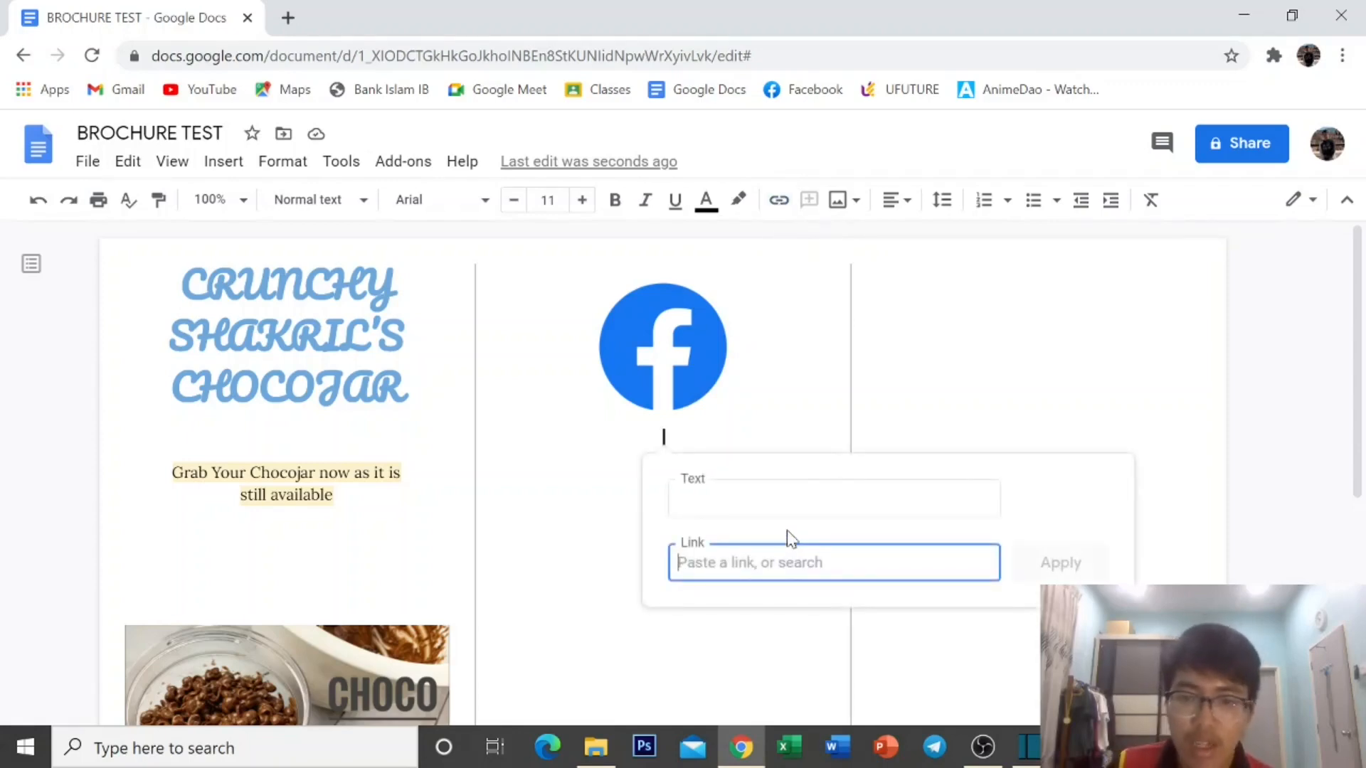
left_click(1079, 747)
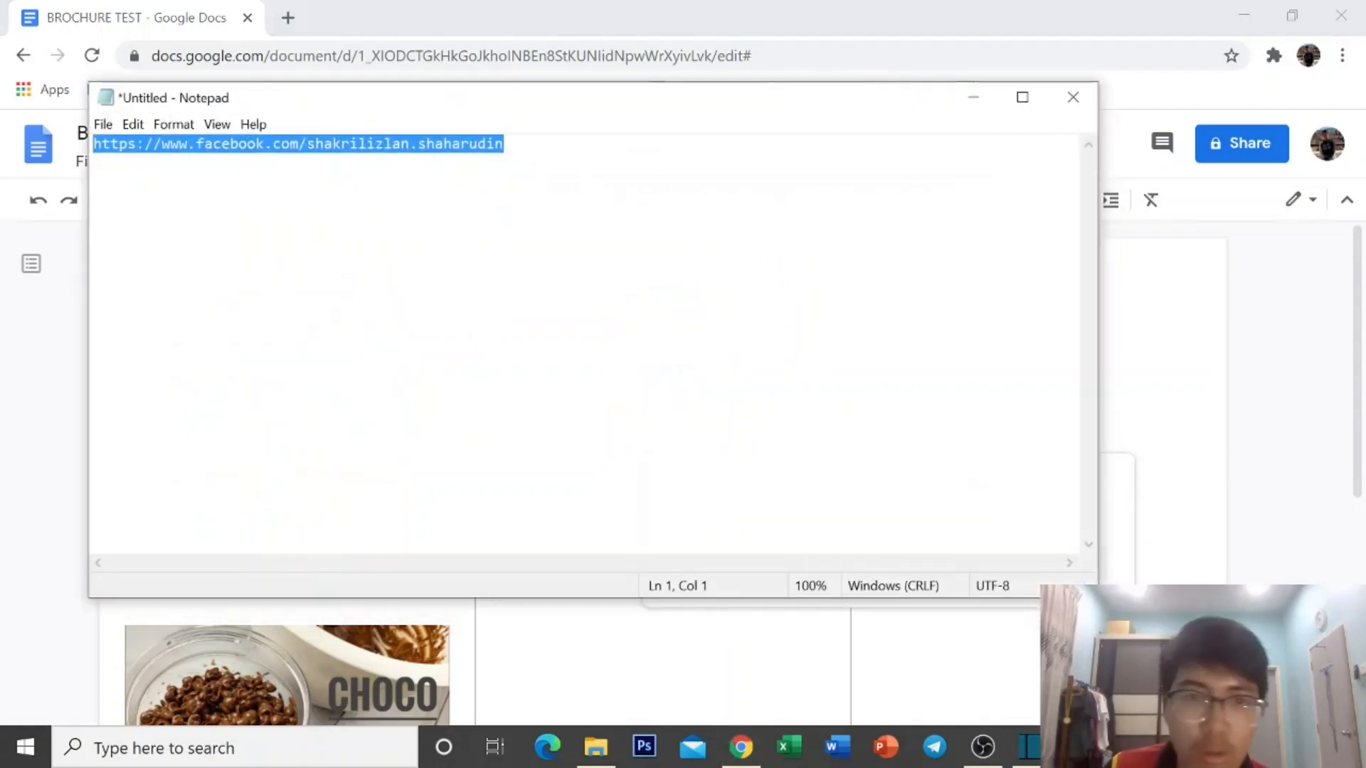
right_click(466, 144)
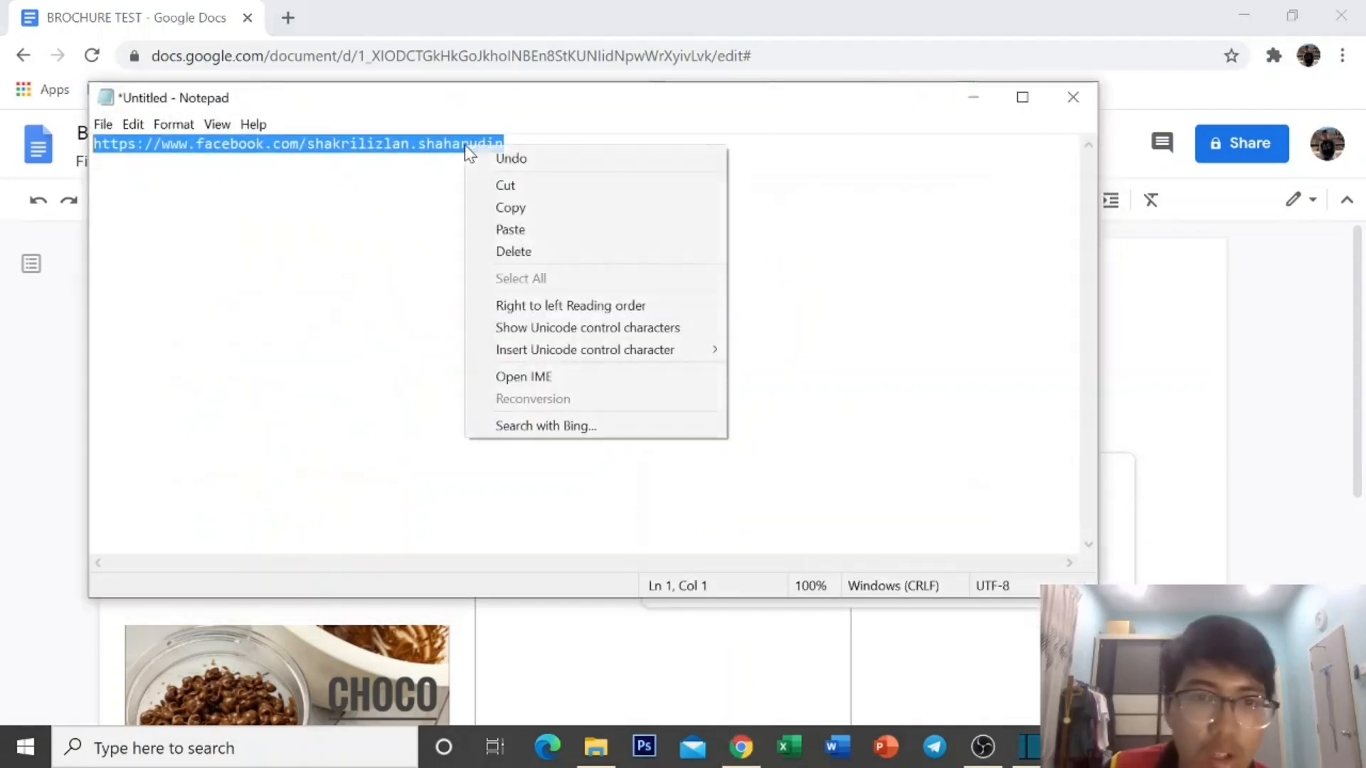
left_click(557, 208)
left_click(973, 97)
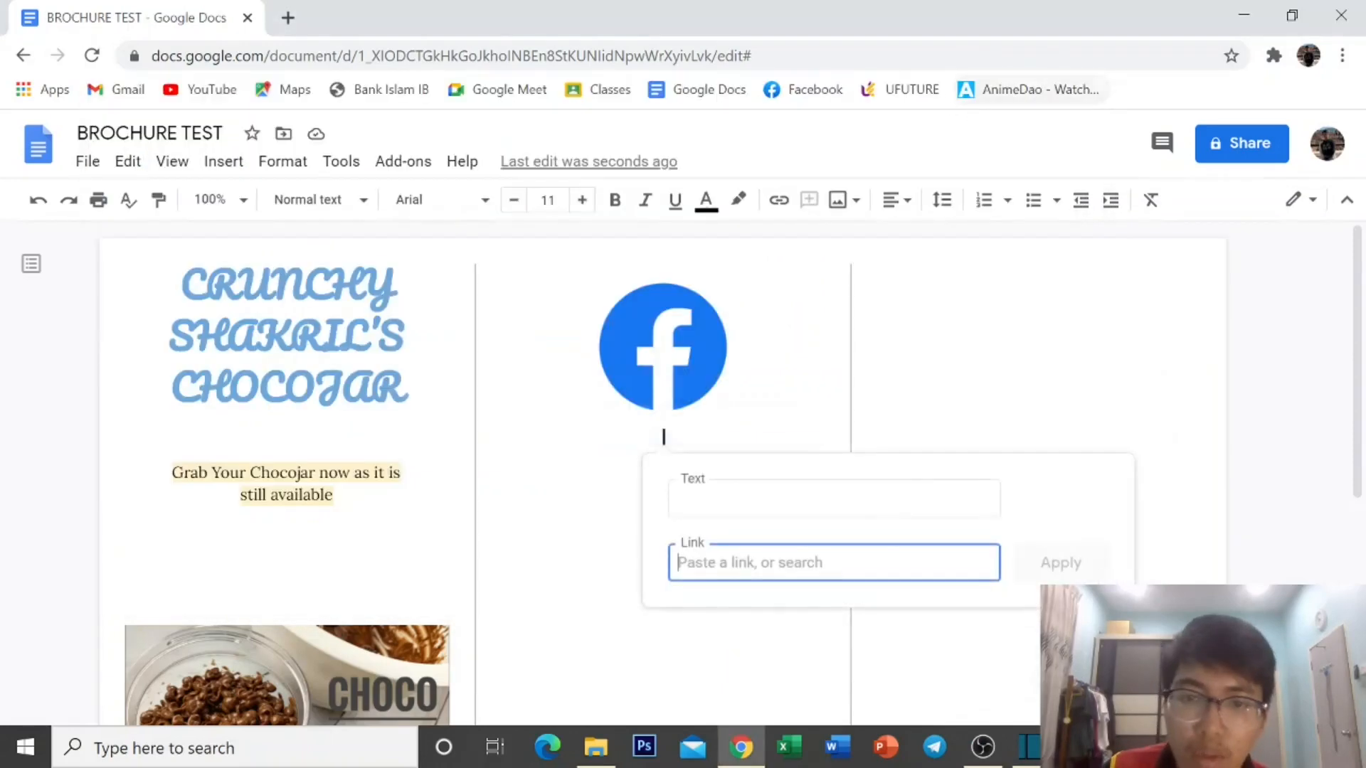
right_click(734, 573)
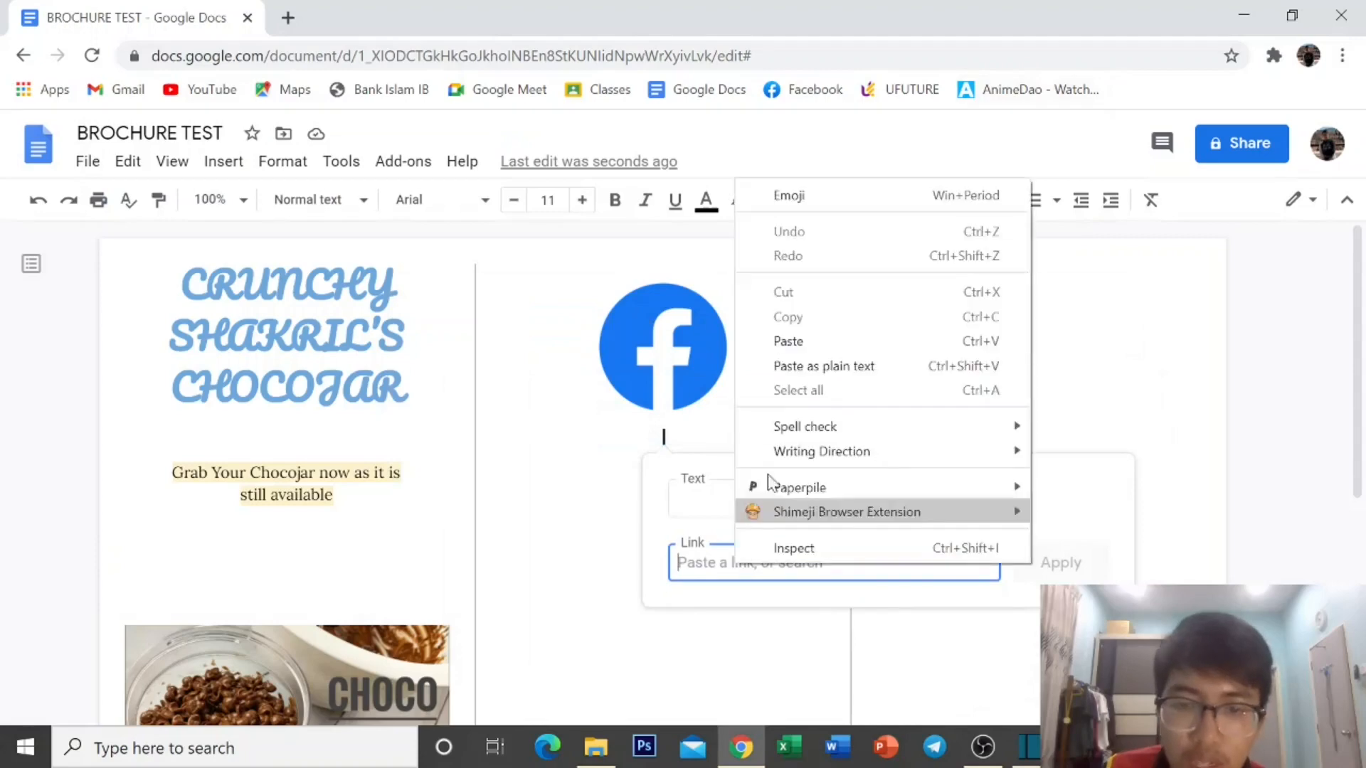
left_click(777, 341)
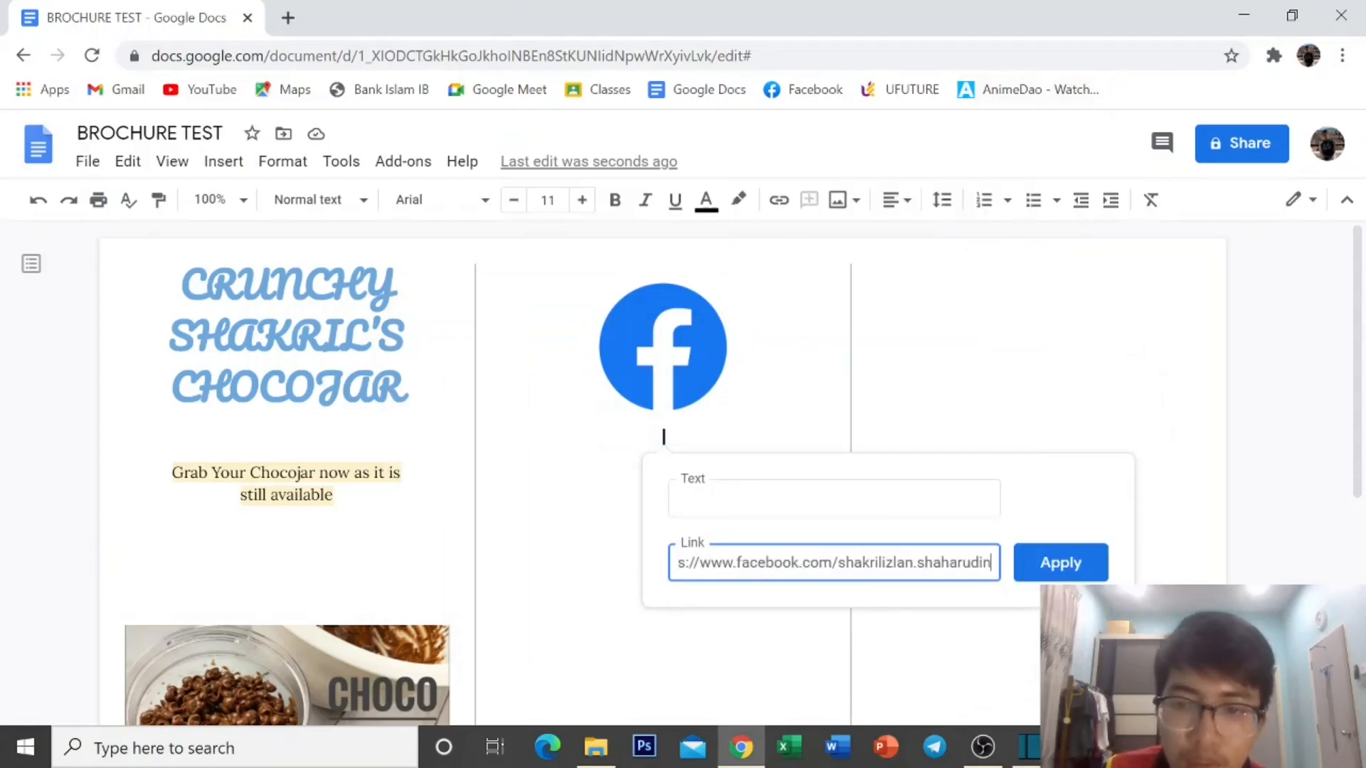
left_click(1058, 566)
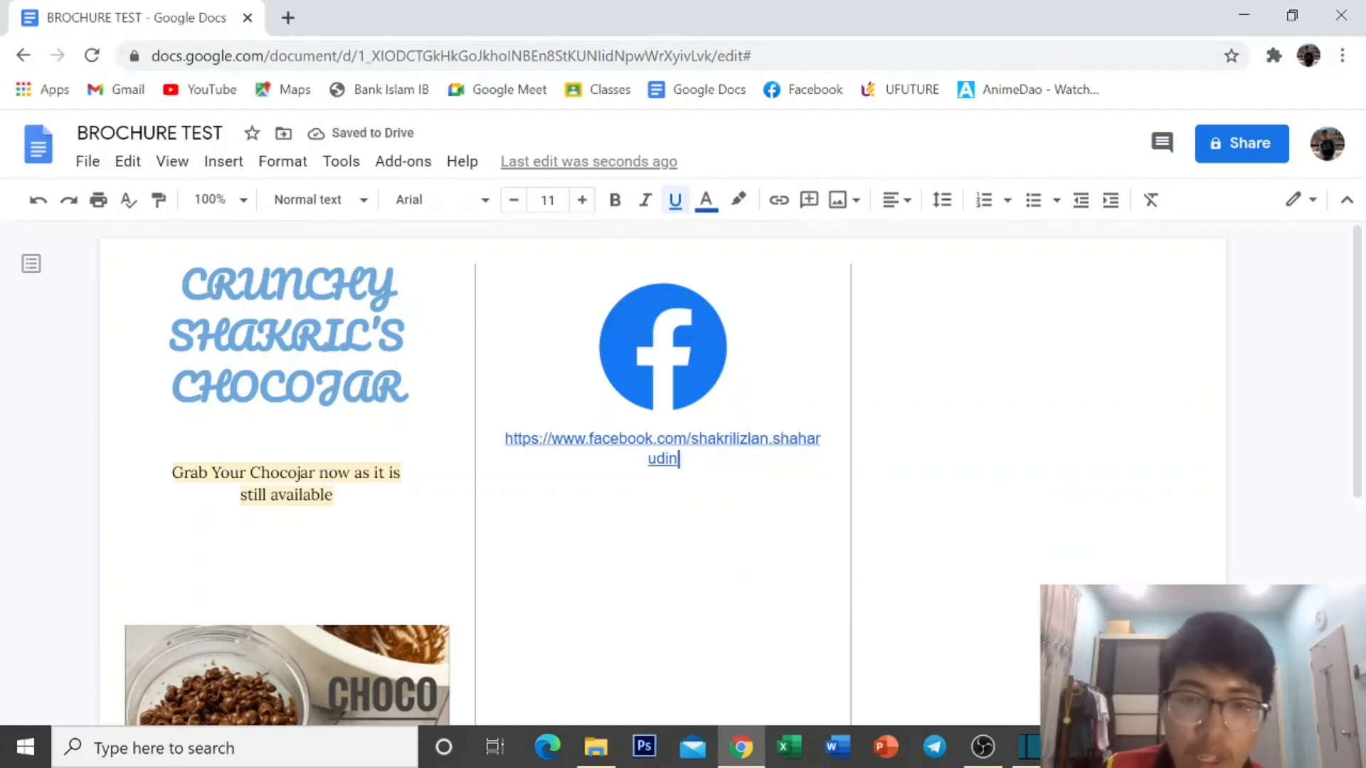
Check the new link and add an empty line after it.
left_click(658, 438)
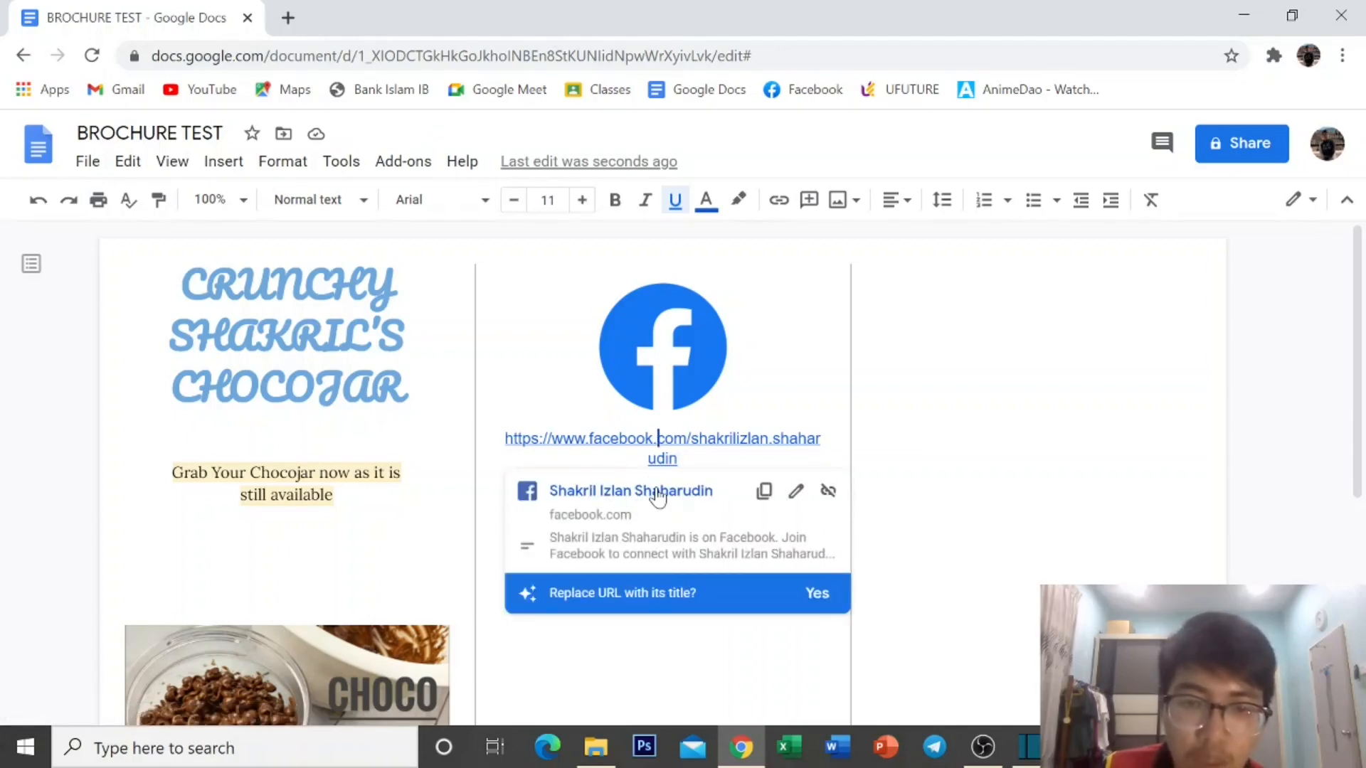
scroll(658, 503, "down", 2)
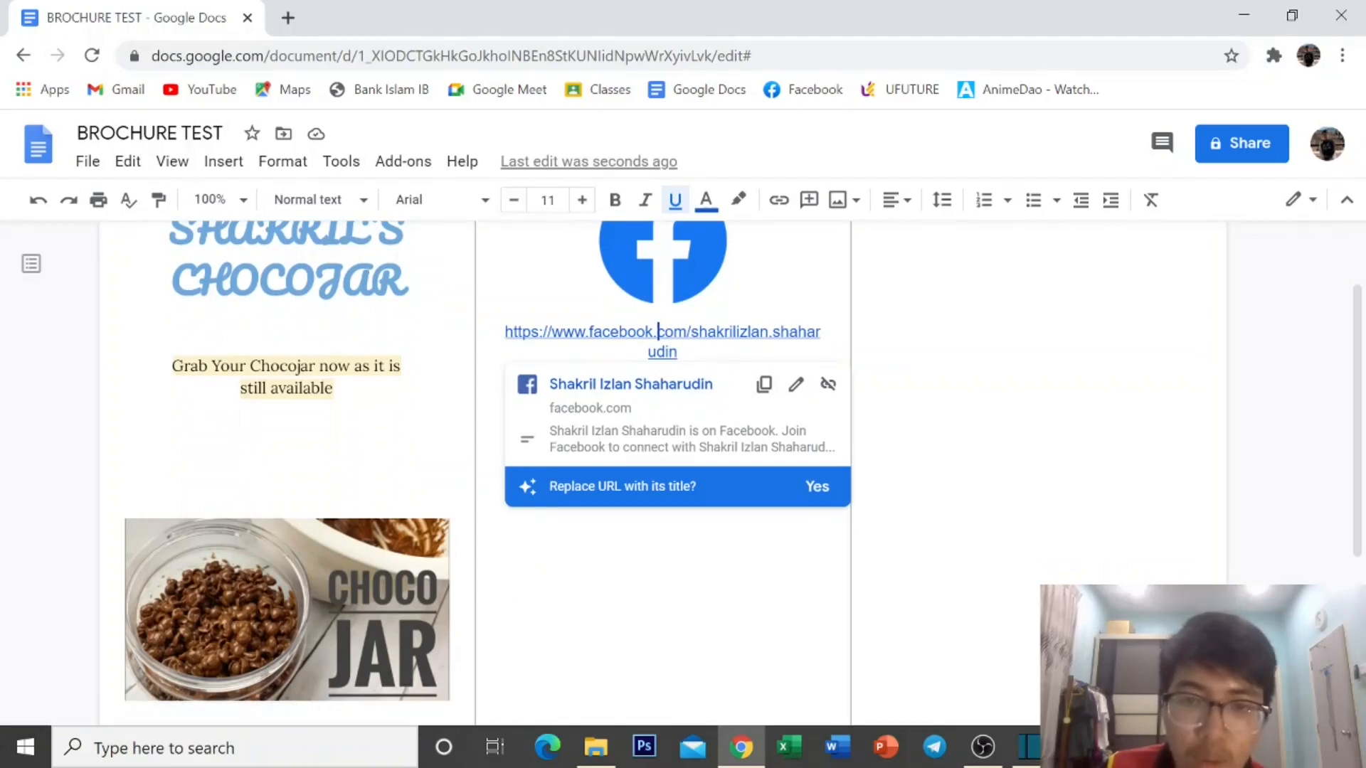
left_click(680, 352)
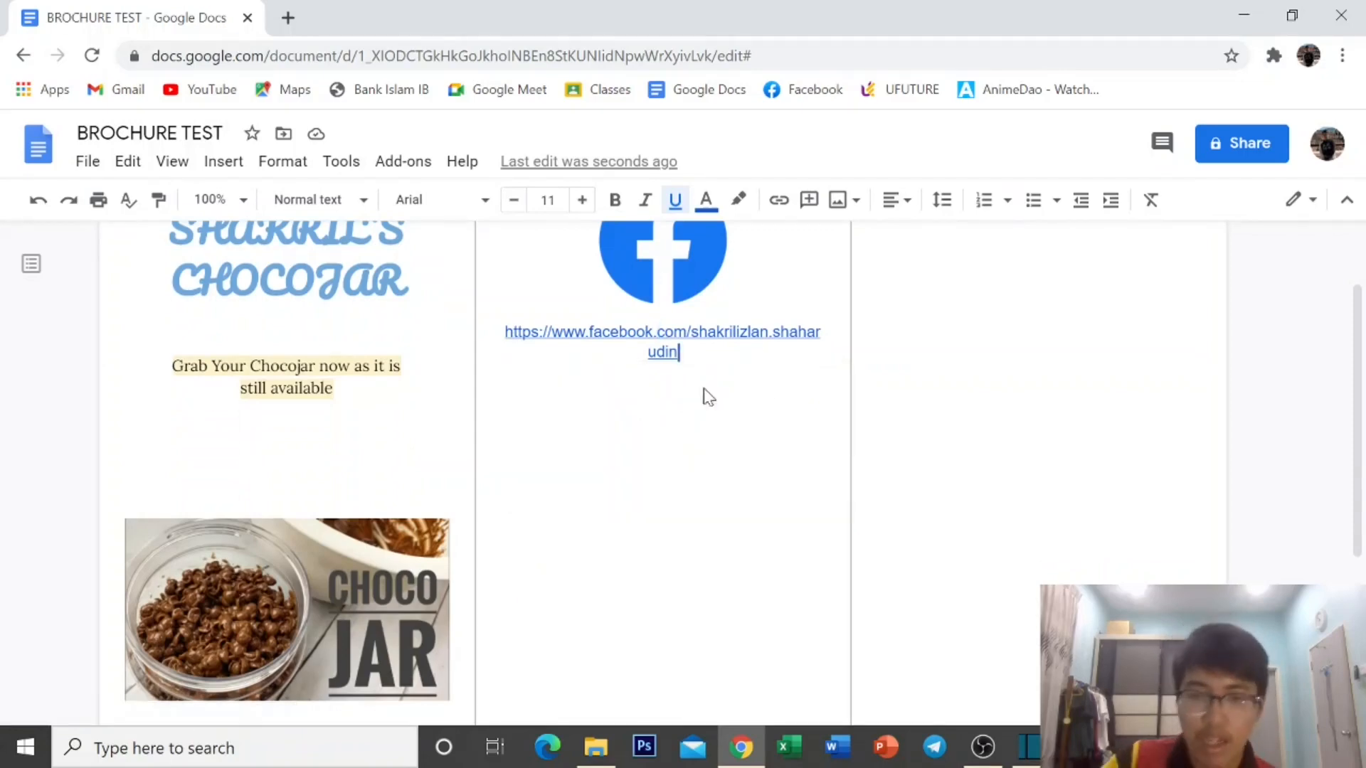
key("Return")
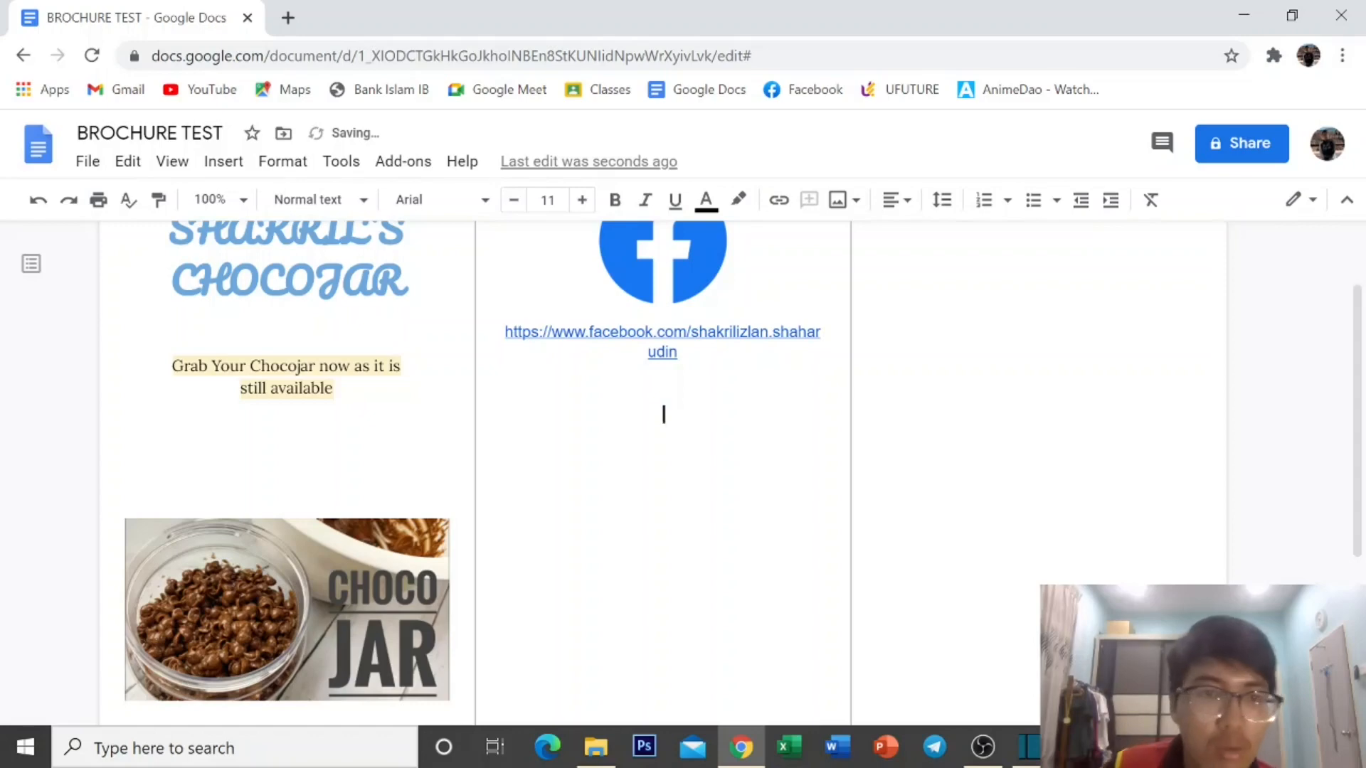
Insert the Gmail logo from a web image search for 'email logo'.
left_click(223, 162)
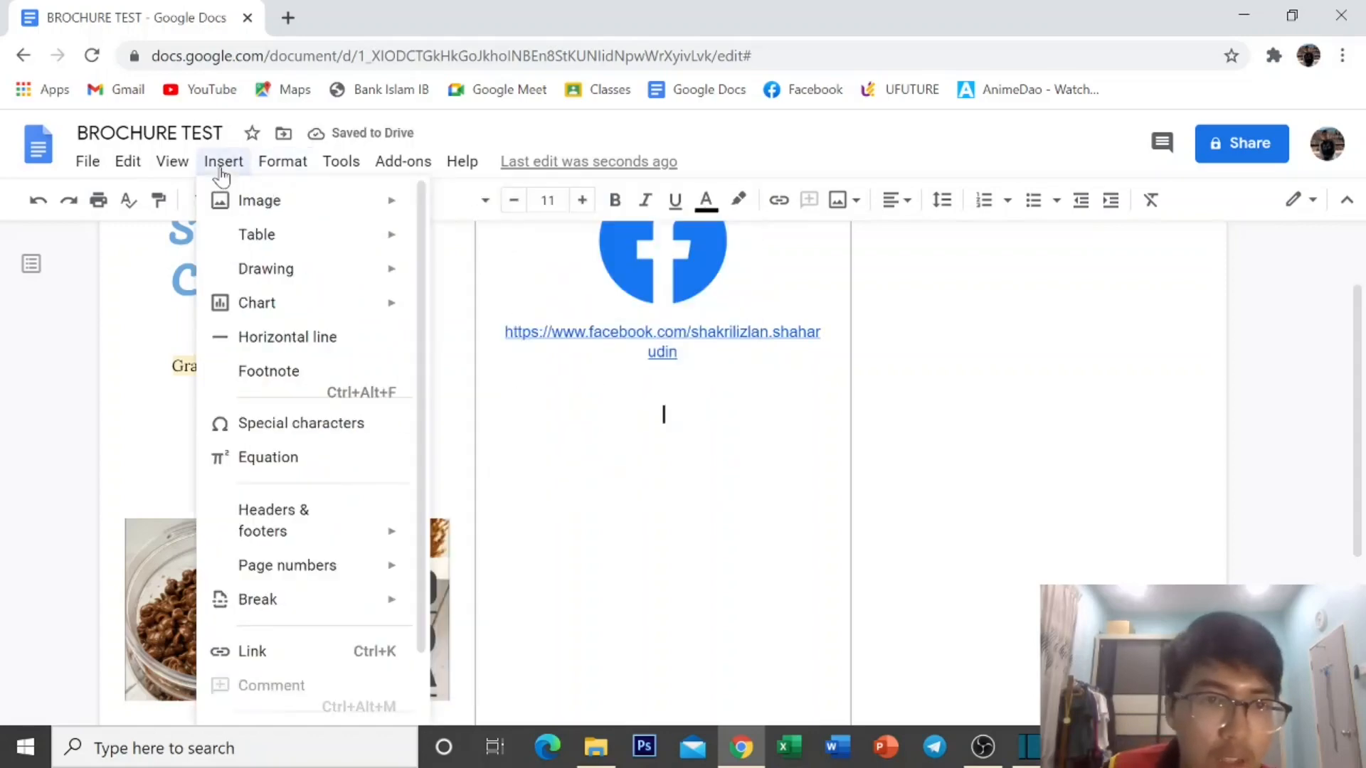
mouse_move(245, 206)
left_click(488, 242)
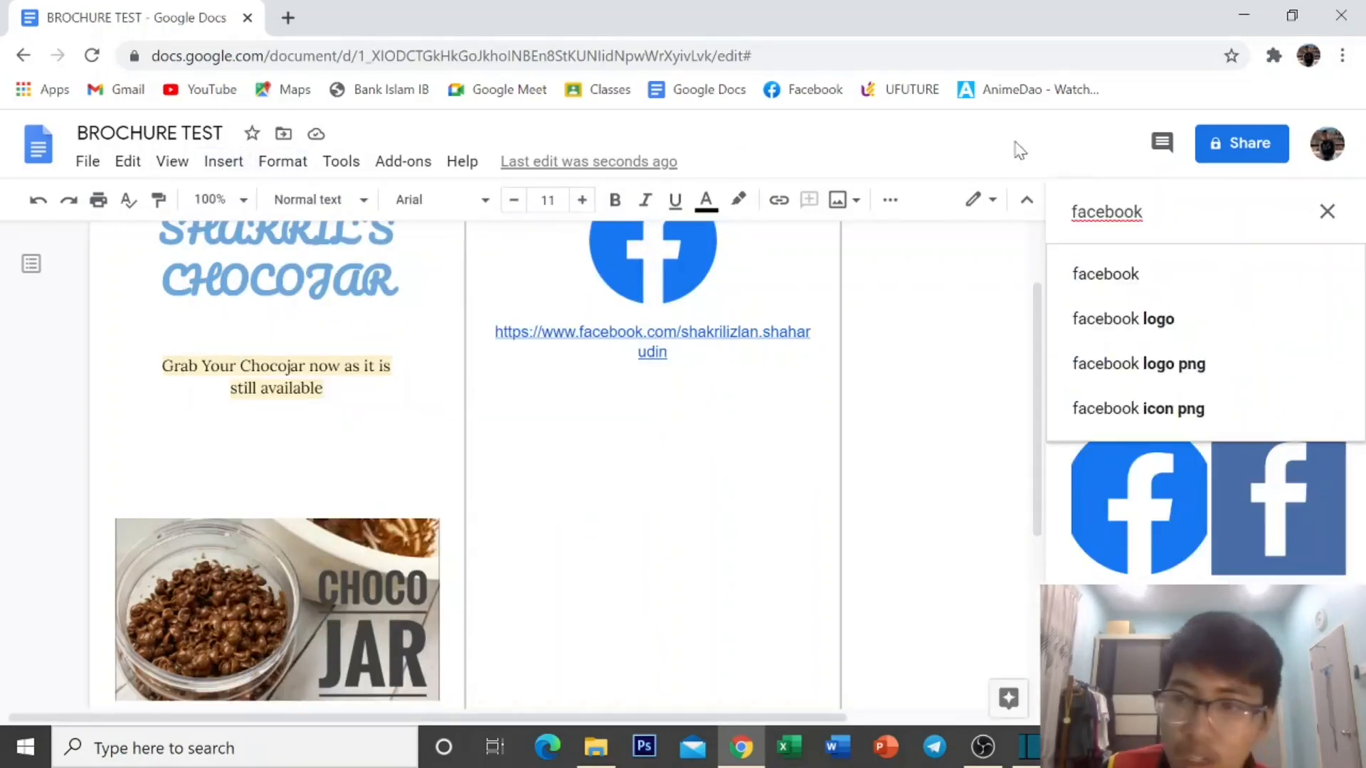
left_click_drag(1142, 211, 1029, 219)
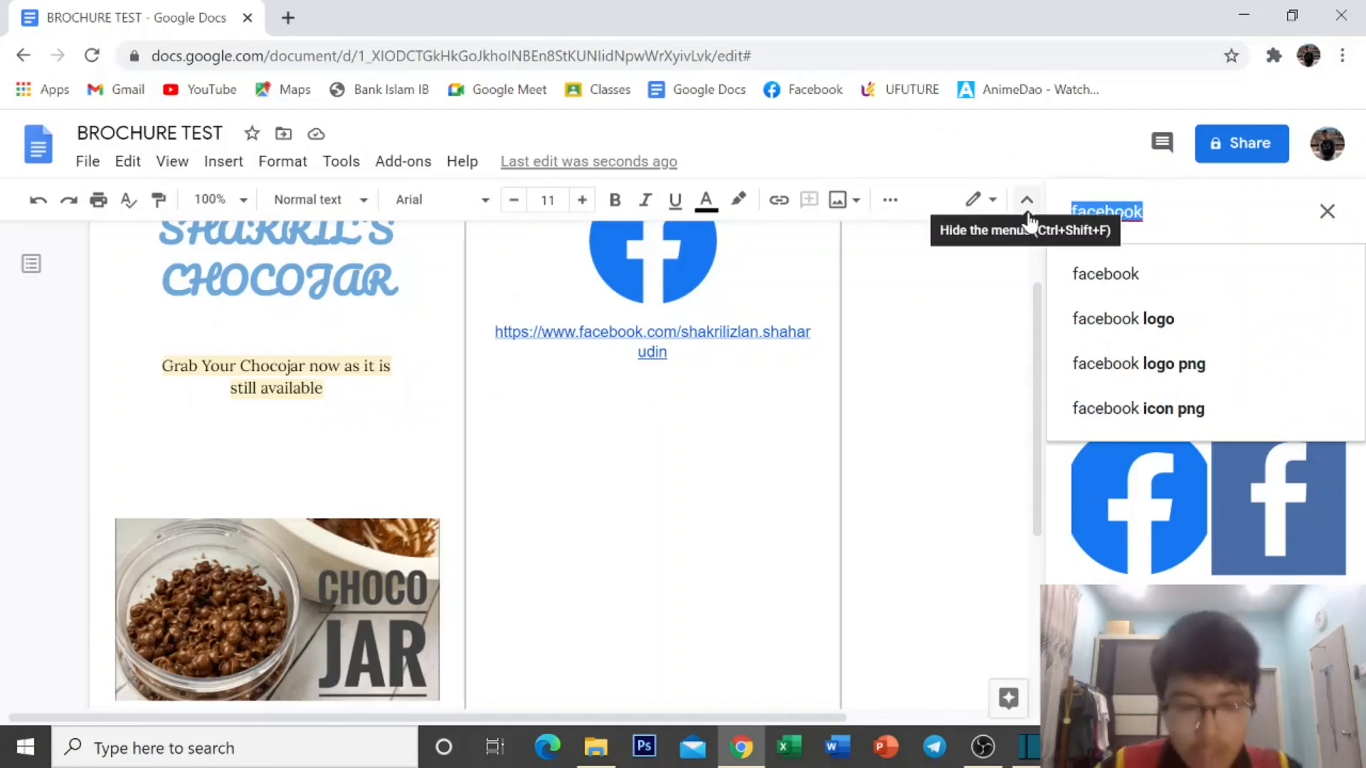
type("email")
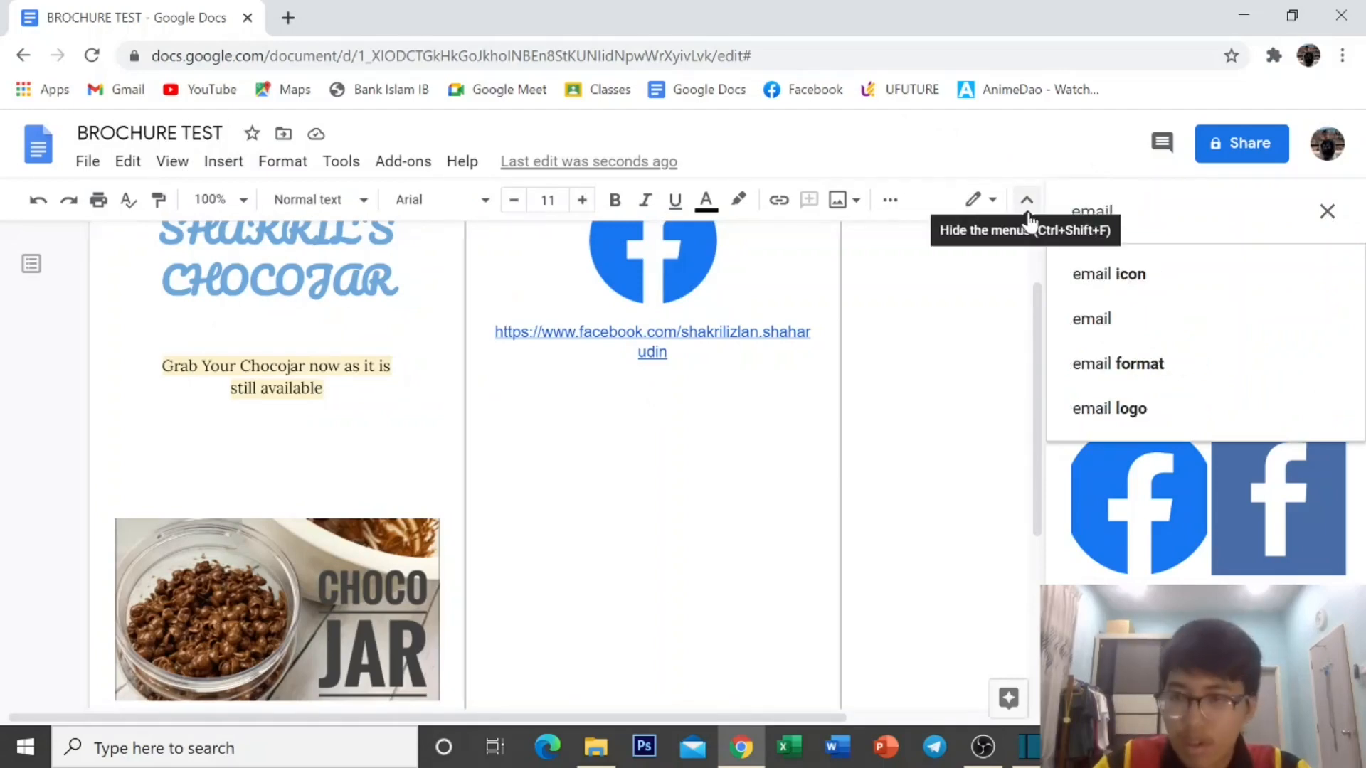
key("Return")
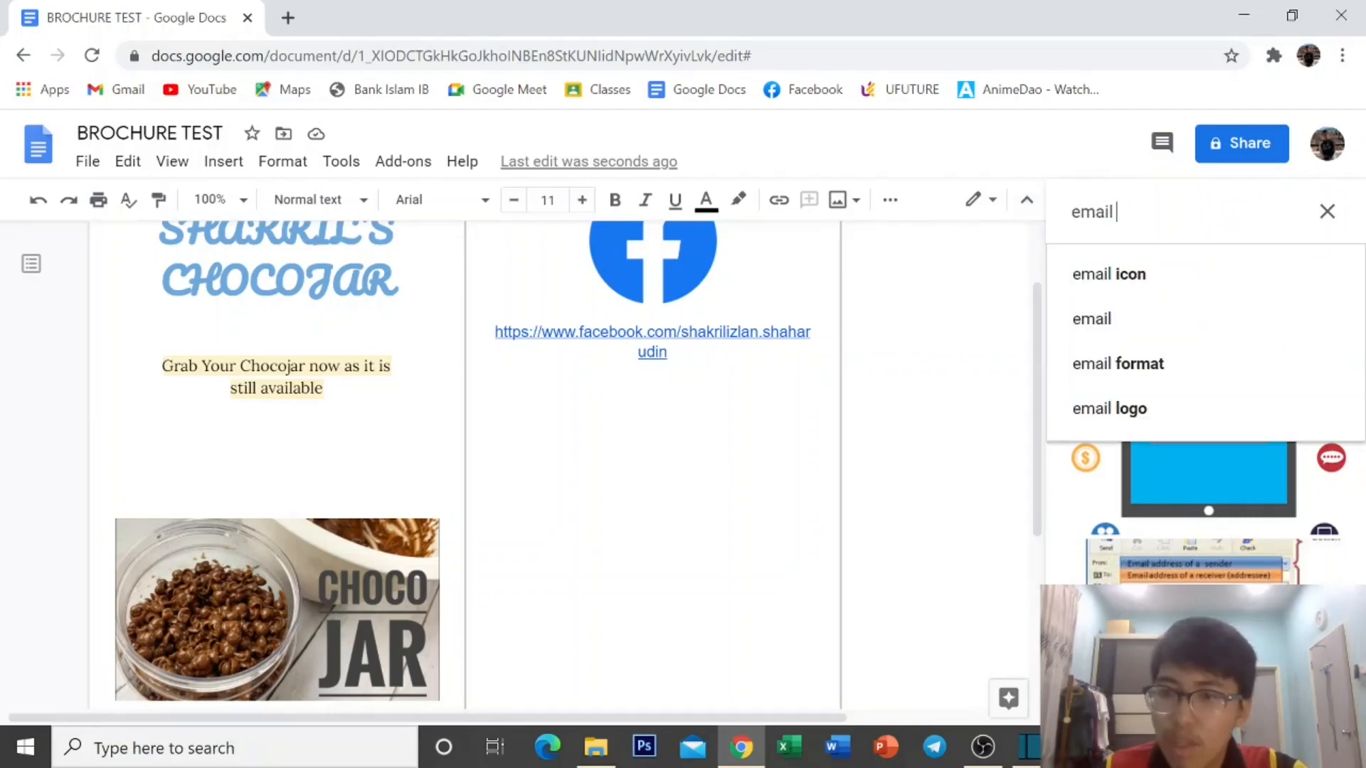
type("logo")
key("Return")
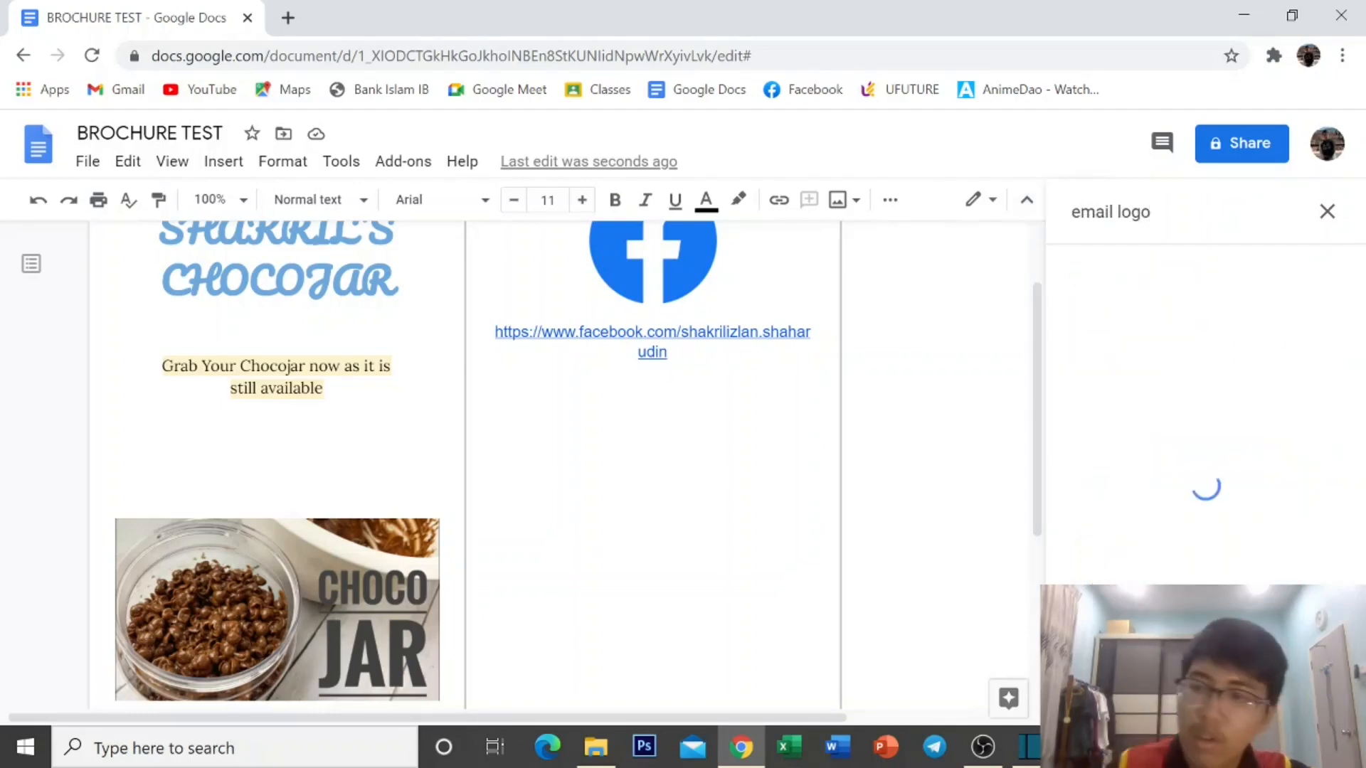
left_click(1272, 327)
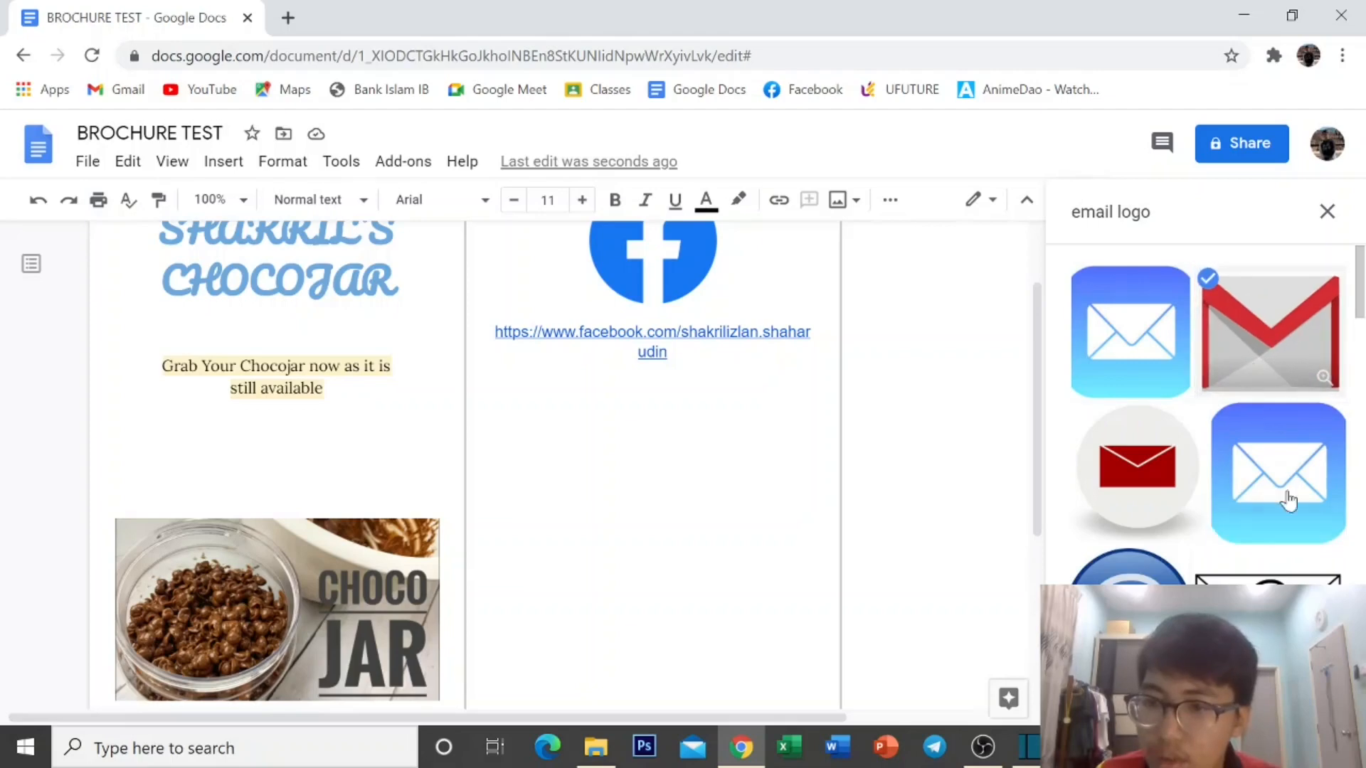
left_click(1312, 699)
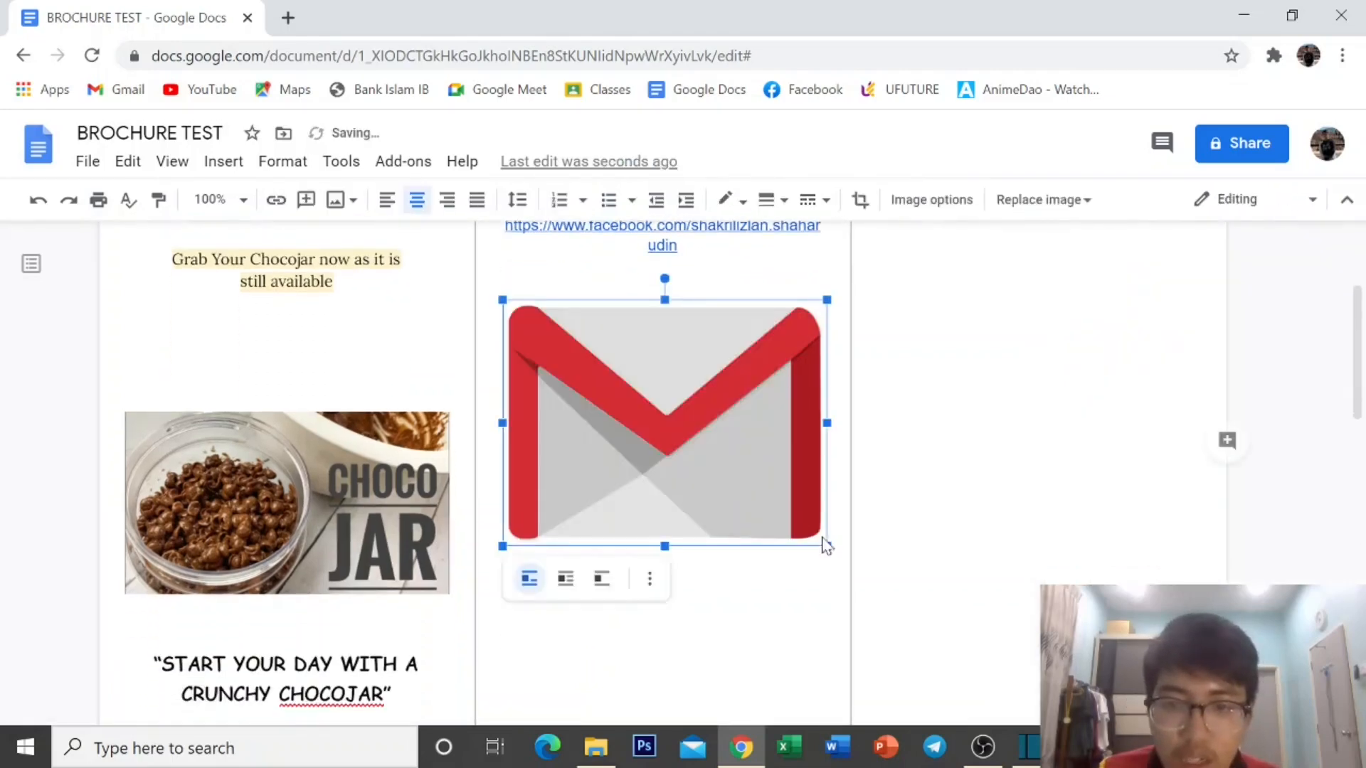
Shrink the Gmail logo and start a new centred line below it.
left_click_drag(824, 547, 638, 412)
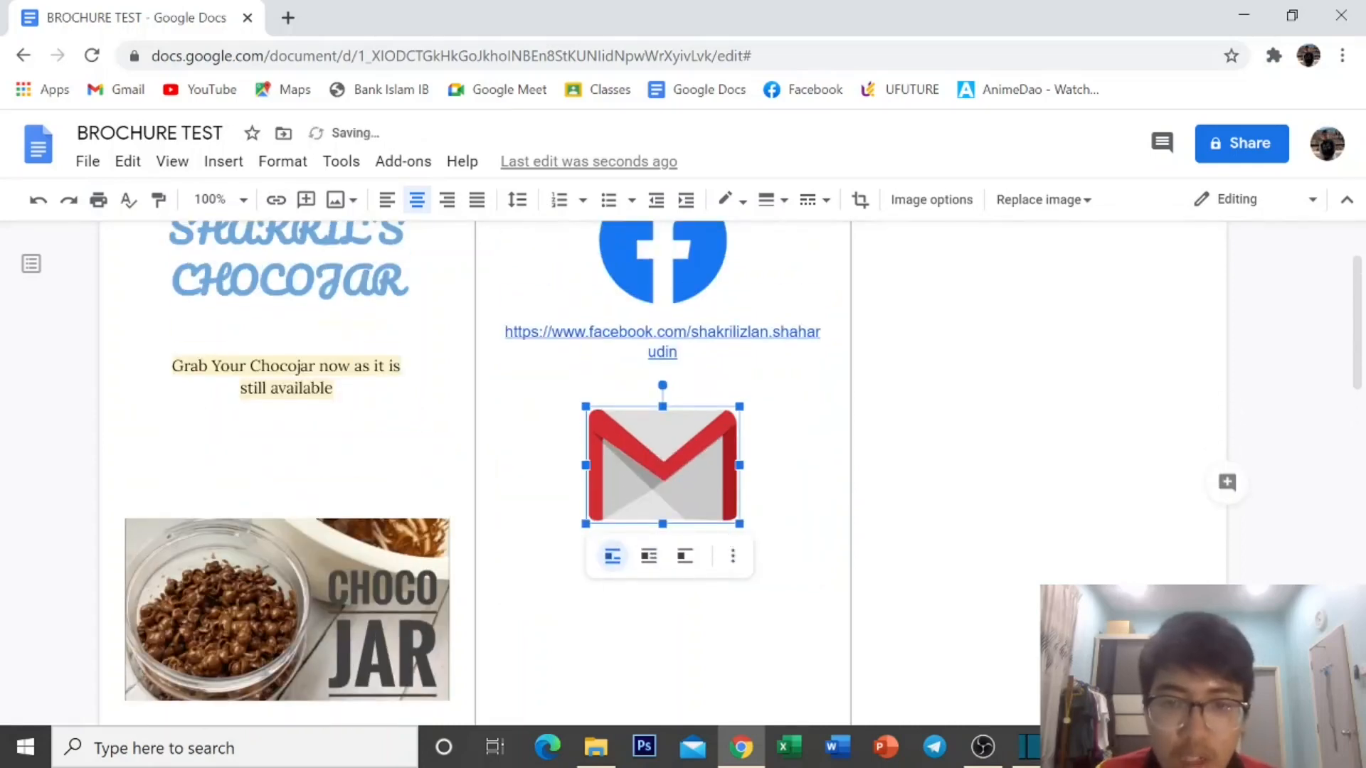
key("Right")
key("Return")
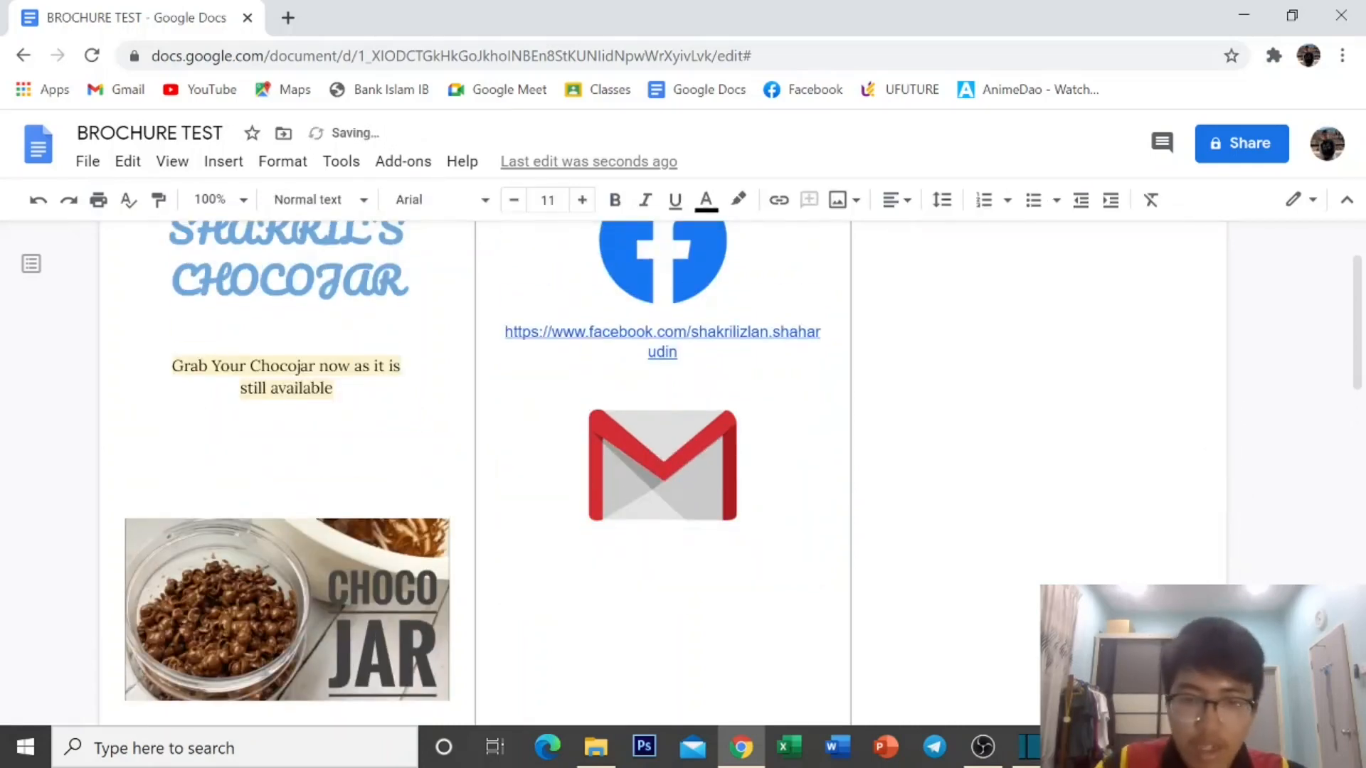
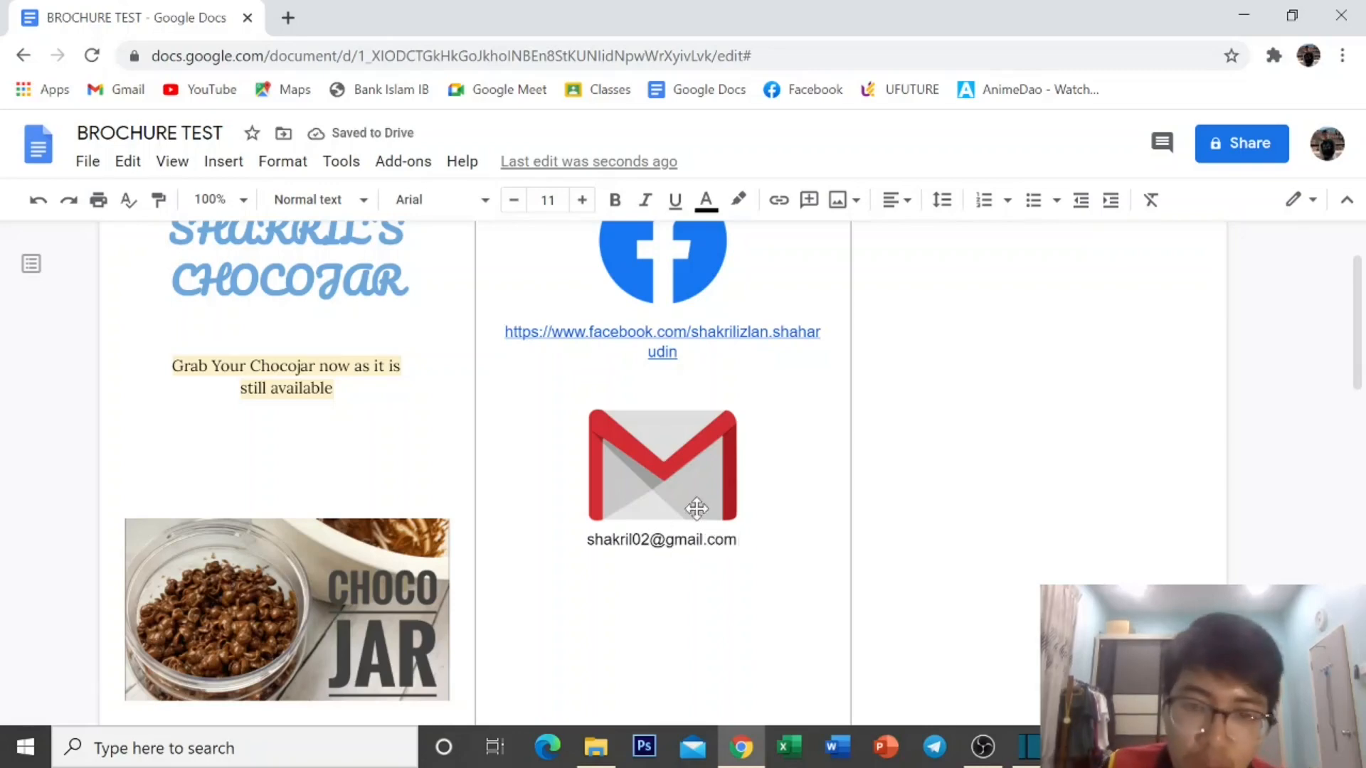
Type the contact's e-mail address below the logo and set it in Comic Sans MS.
key("shift+Left")
key("shift+Left")
key("shift+Left")
key("shift+Left")
key("shift+Left")
key("shift+Left")
key("shift+Left")
key("shift+Left")
key("shift+Left")
key("shift+Left")
key("shift+Left")
key("shift+Left")
key("shift+Left")
key("shift+Left")
key("shift+Left")
key("shift+Left")
key("shift+Left")
key("shift+Left")
key("shift+Left")
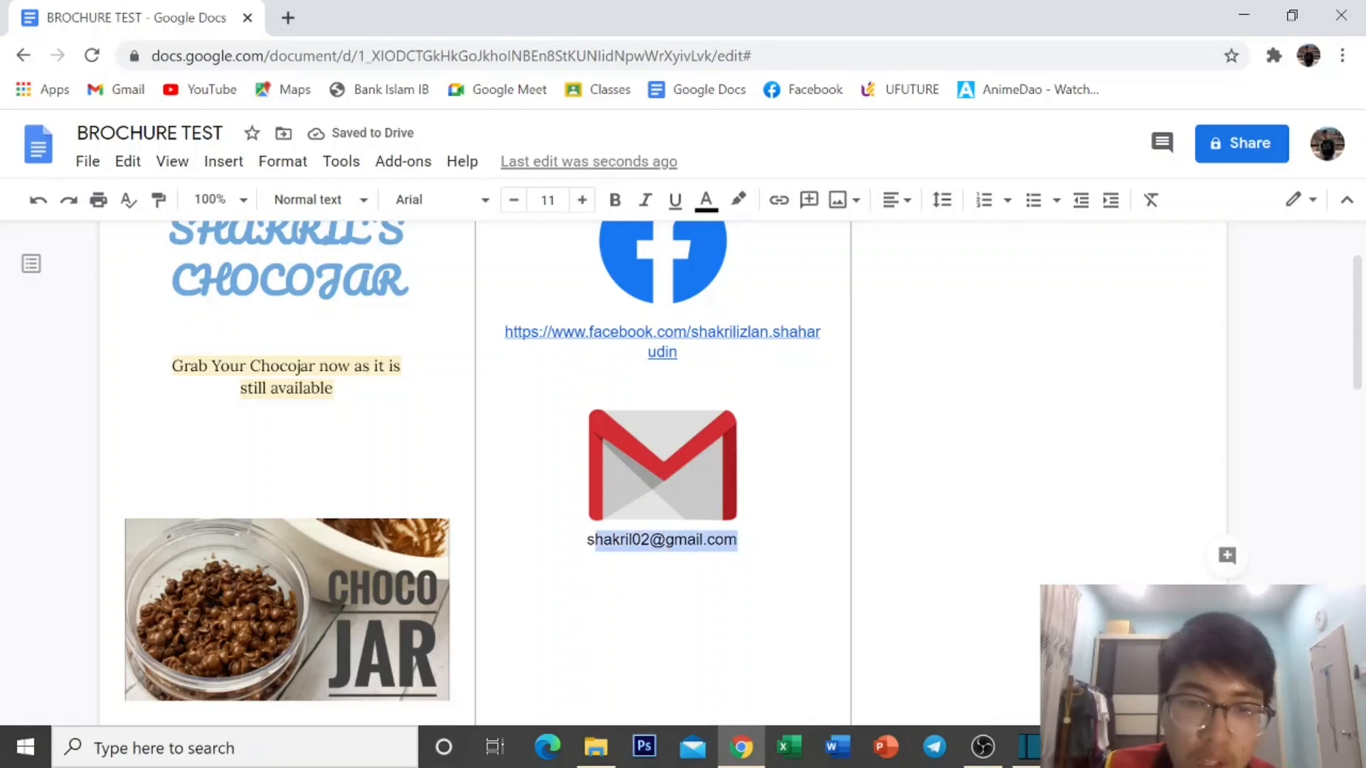
left_click(402, 201)
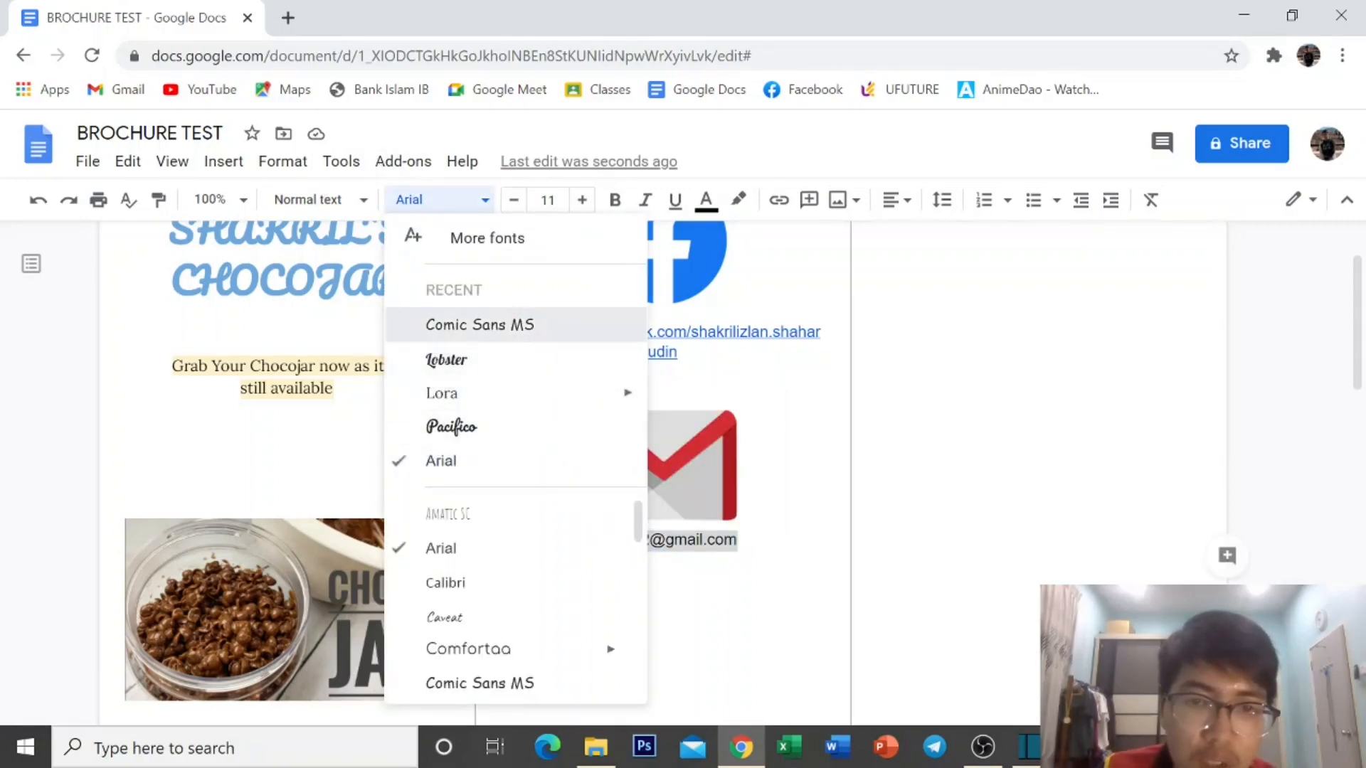
left_click(537, 330)
Colour the e-mail address blue and start a new line beneath it.
left_click(705, 199)
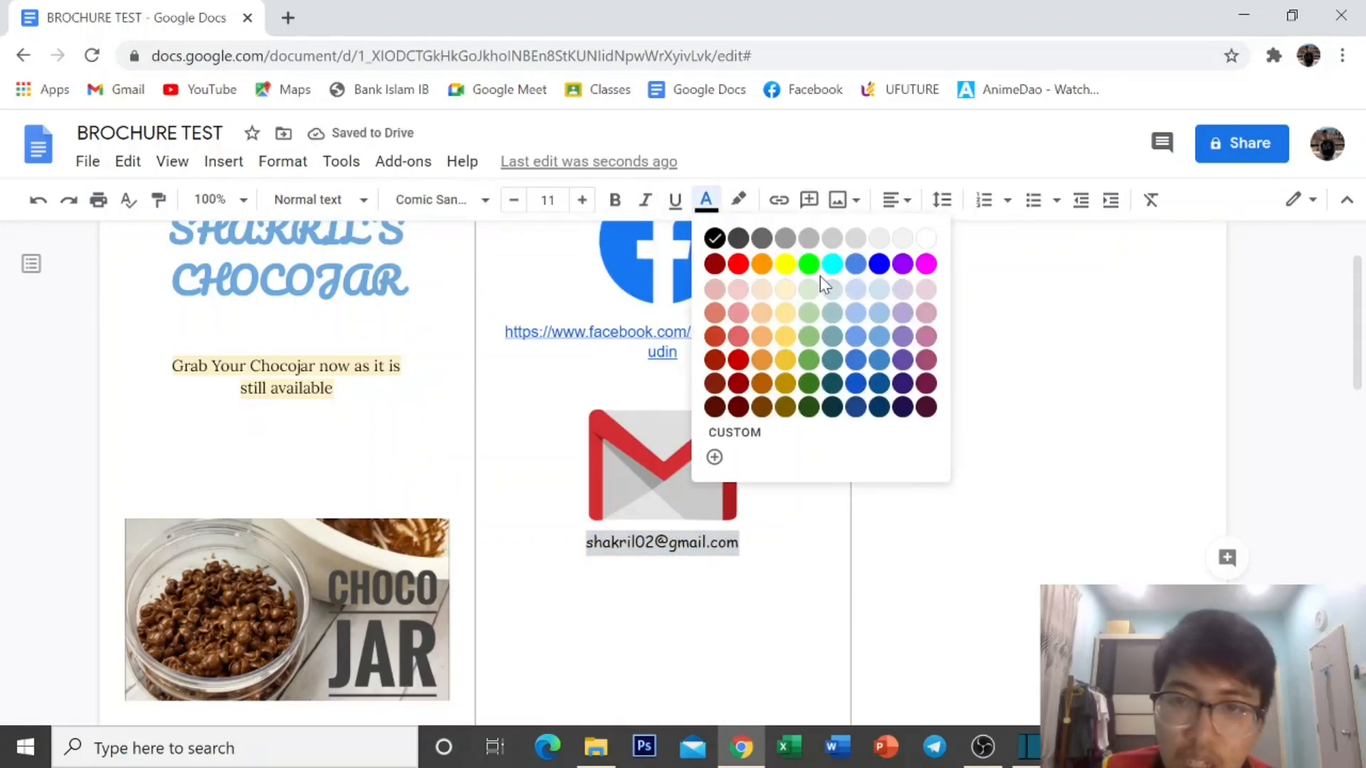
left_click(868, 265)
key("Right")
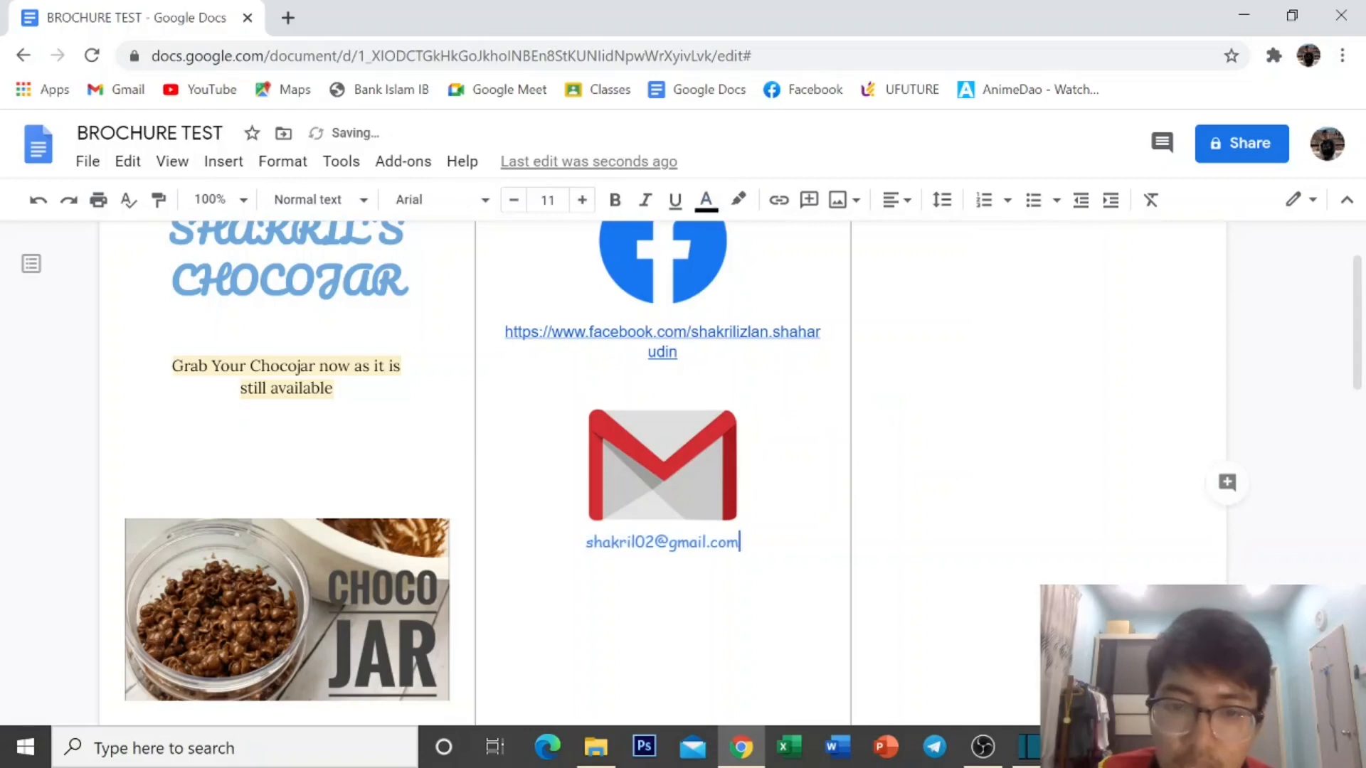
key("Return")
key("Return")
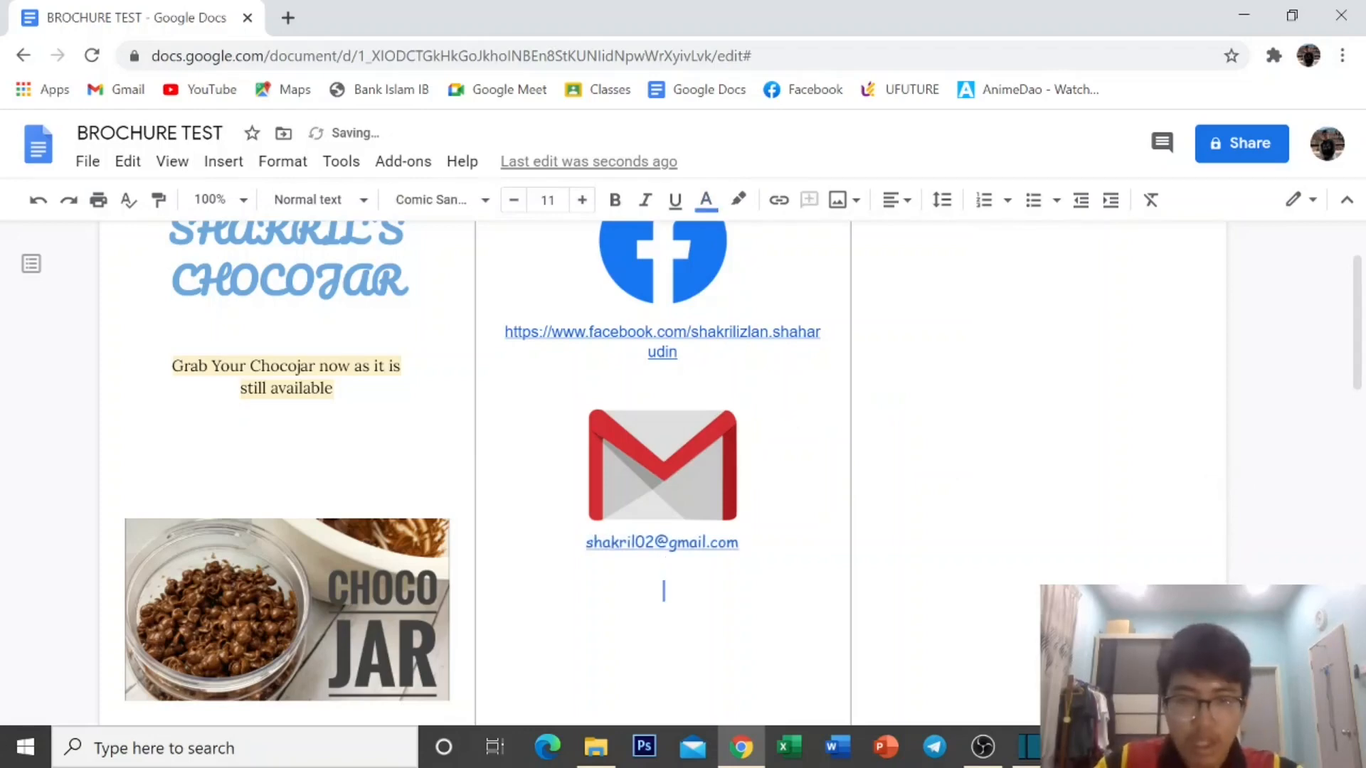
Insert a green phone icon found by a web image search for 'phone icon'.
left_click(222, 162)
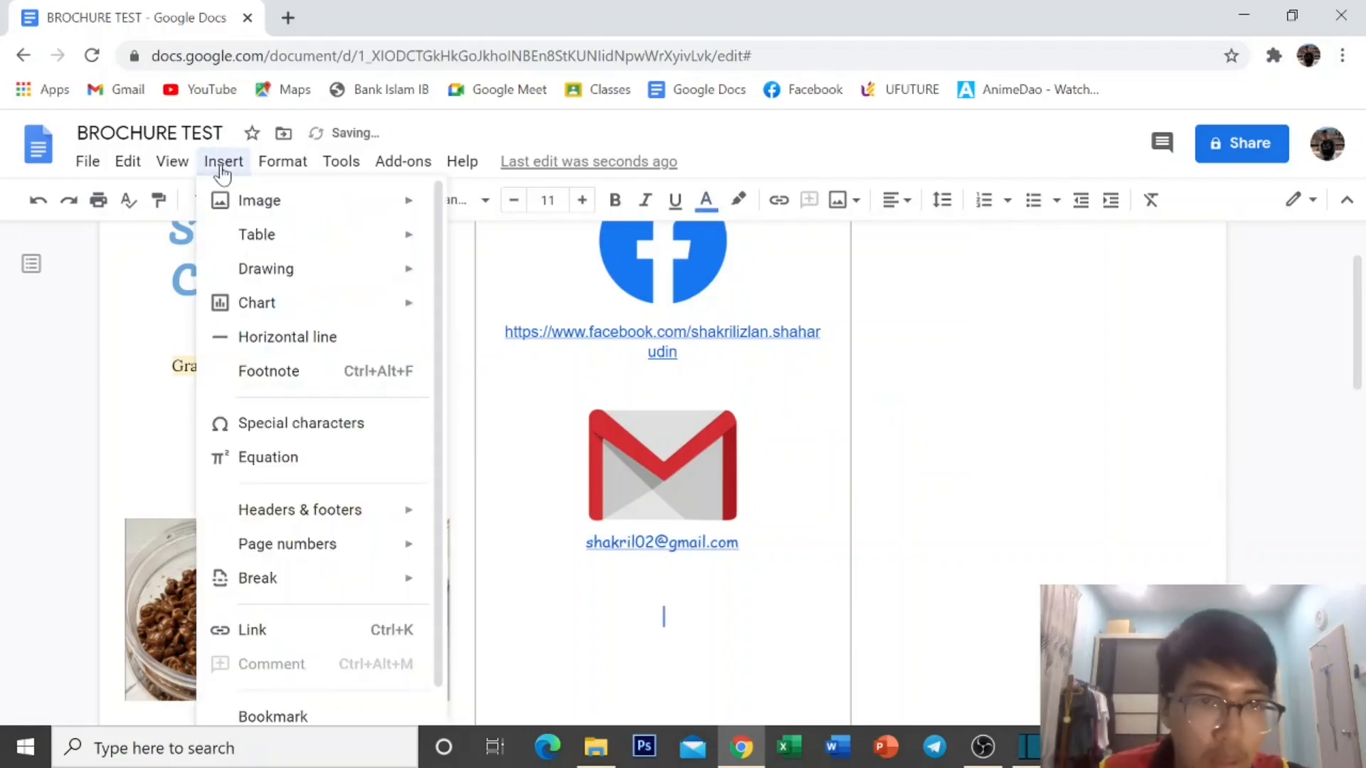
mouse_move(329, 207)
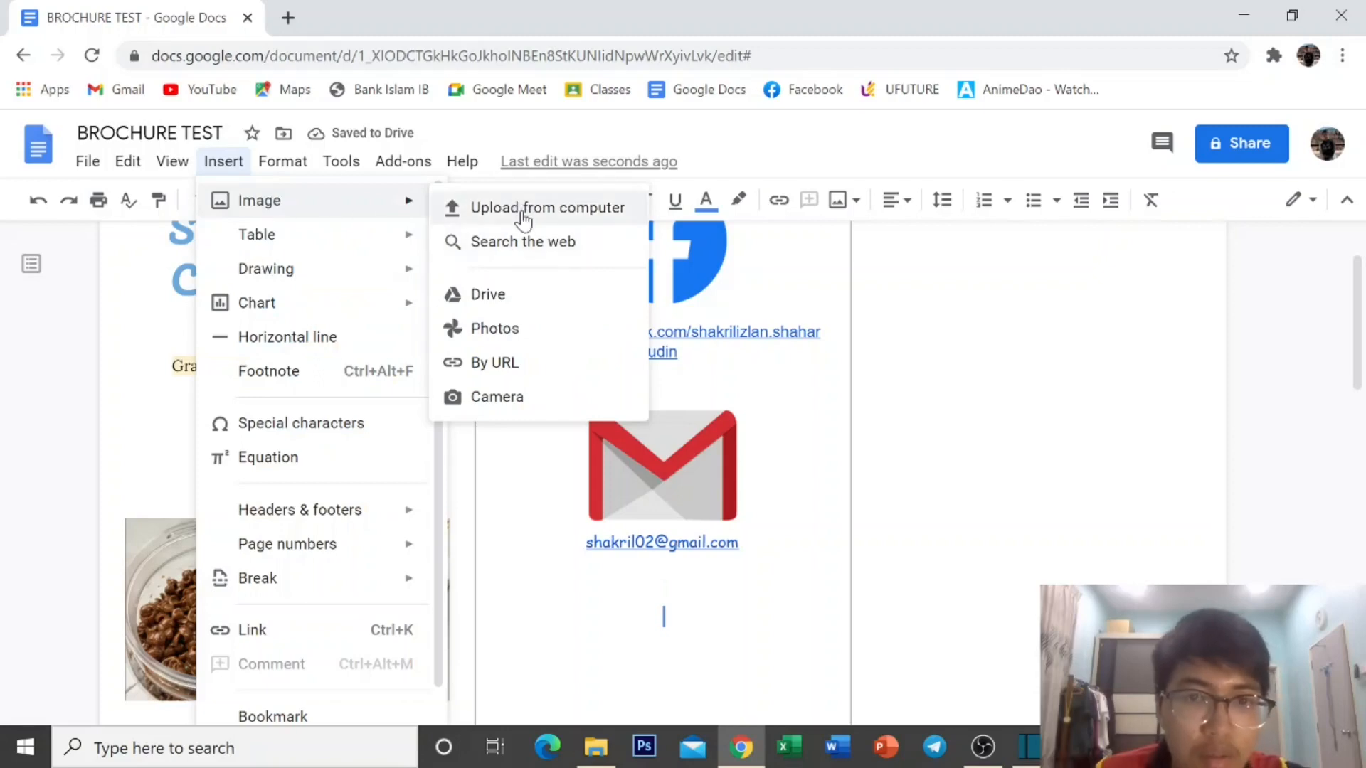
left_click(524, 239)
type("email logo")
key("Return")
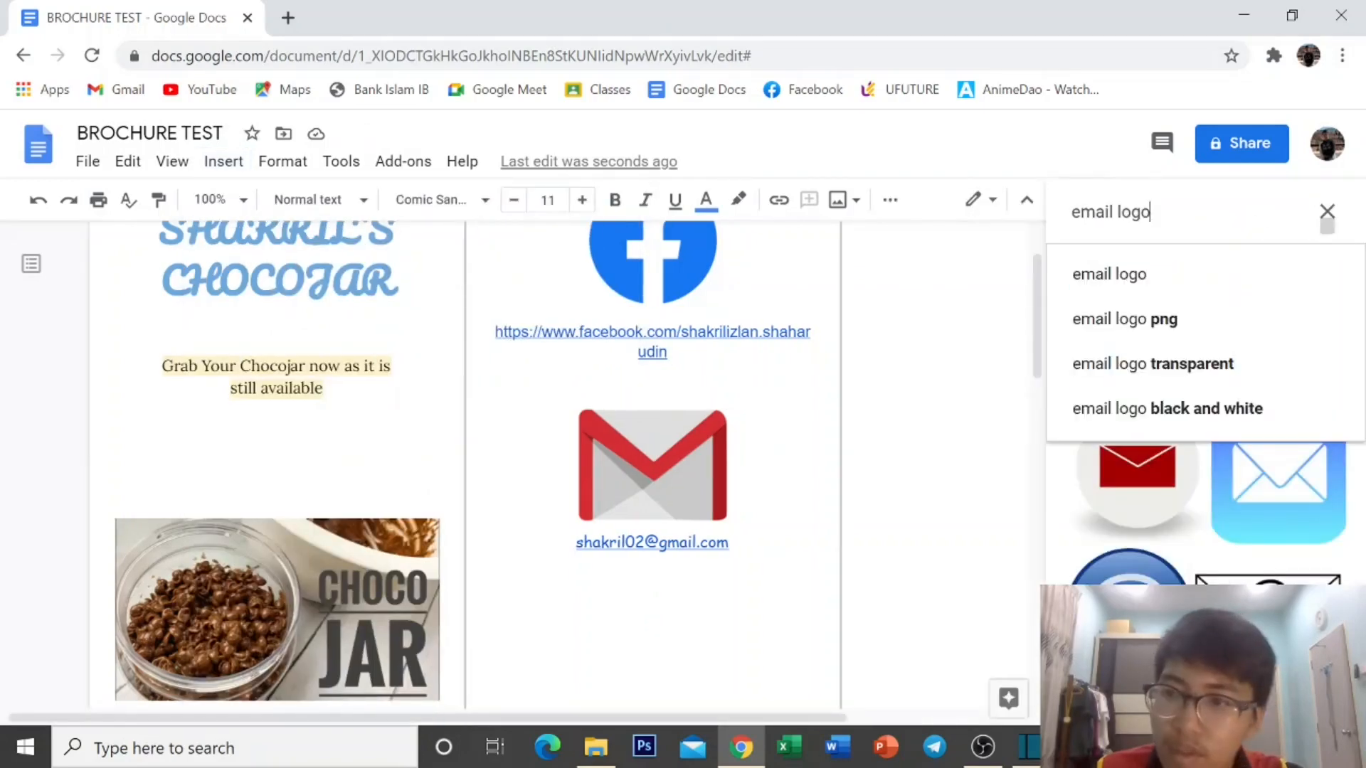
left_click_drag(1150, 212, 1071, 212)
type("p")
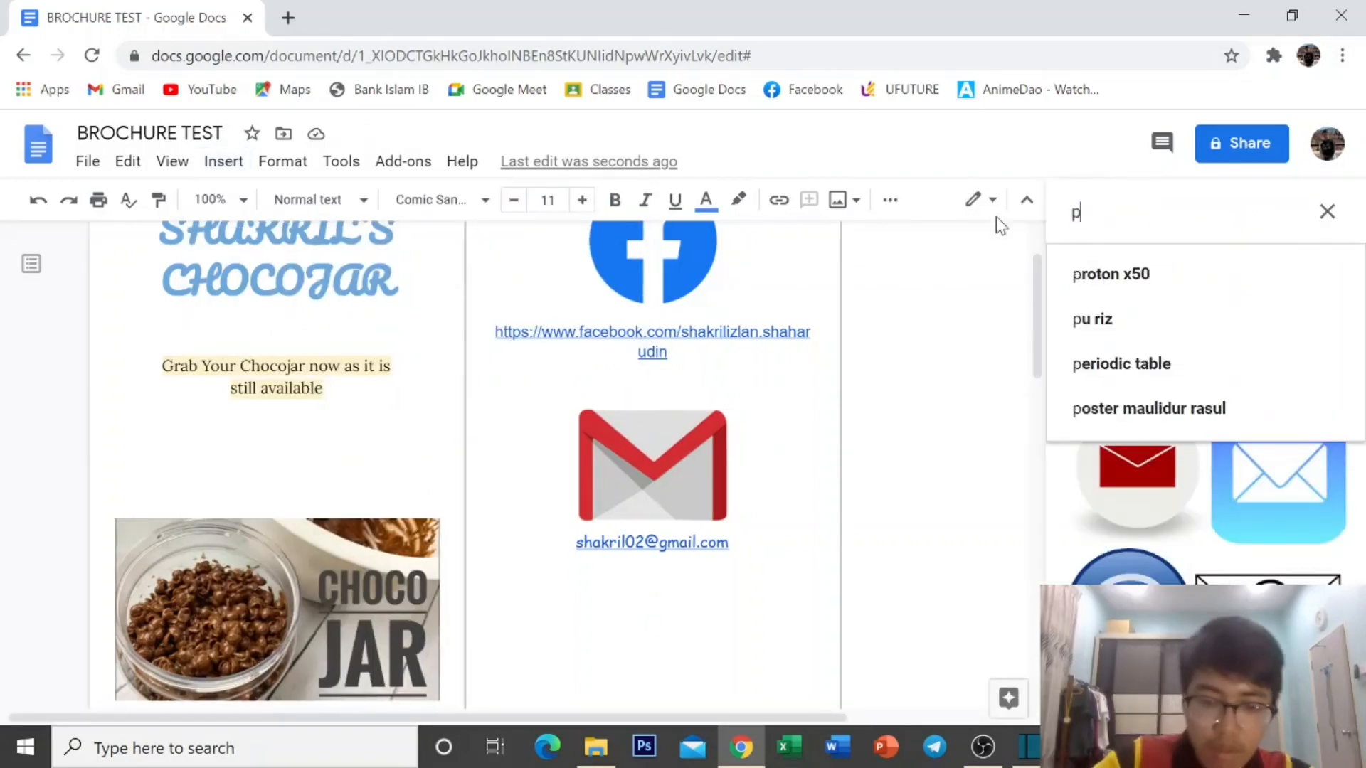
type("hone ")
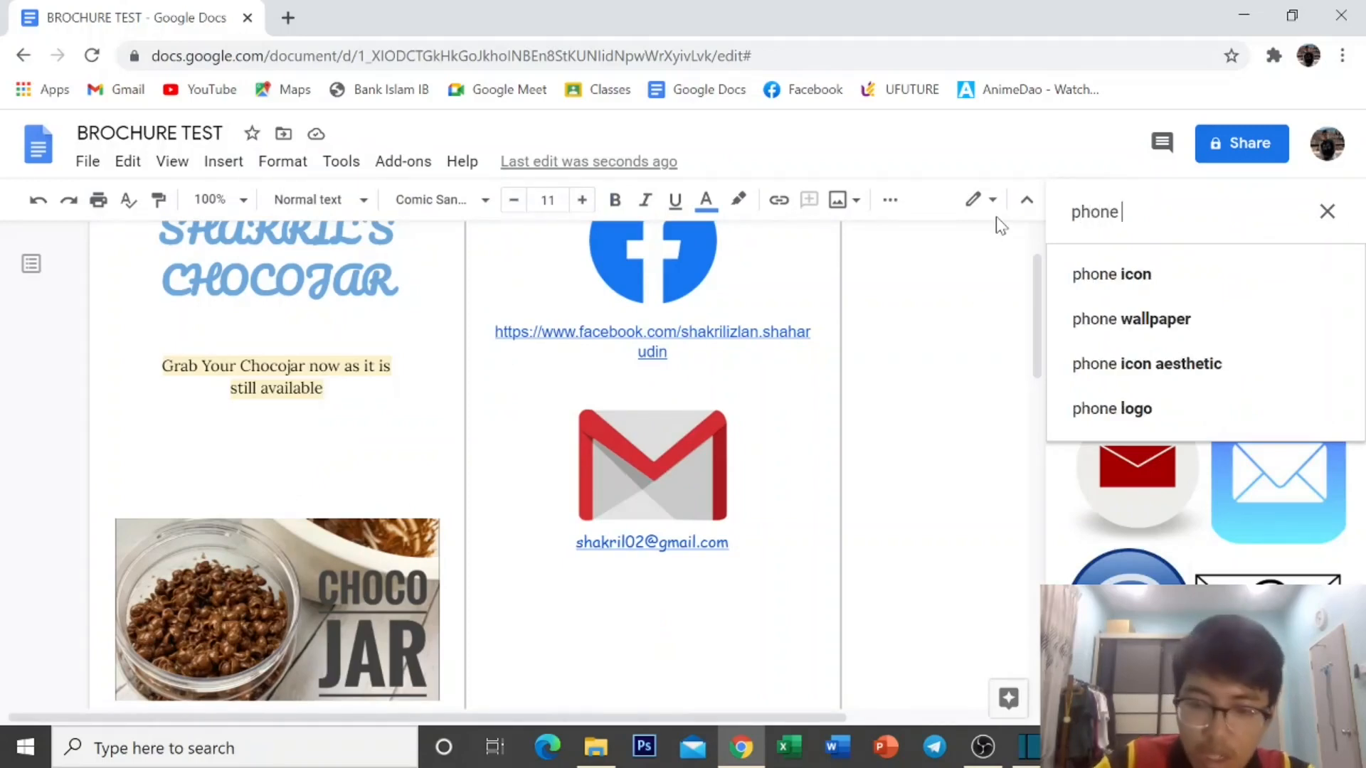
type("icon")
key("Return")
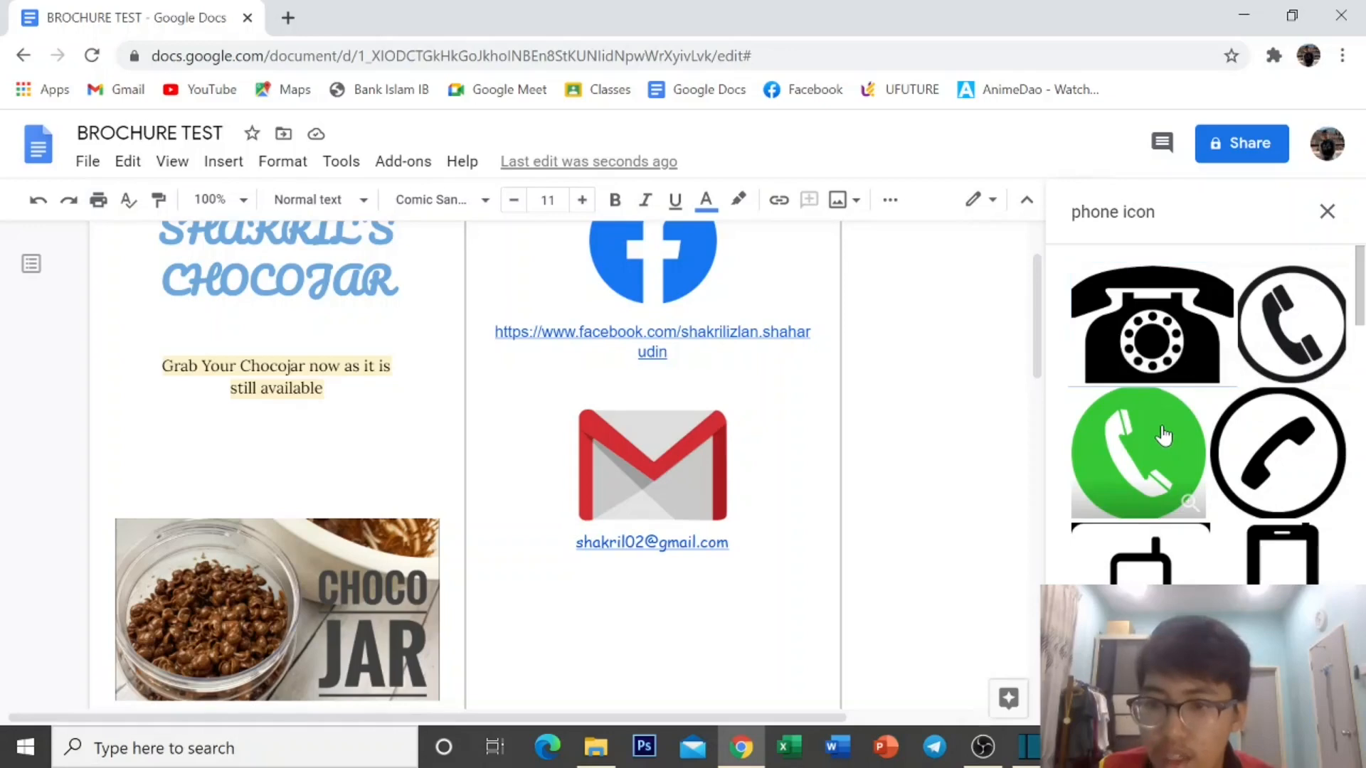
left_click(1138, 453)
scroll(1138, 452, "down", 2)
left_click(1322, 702)
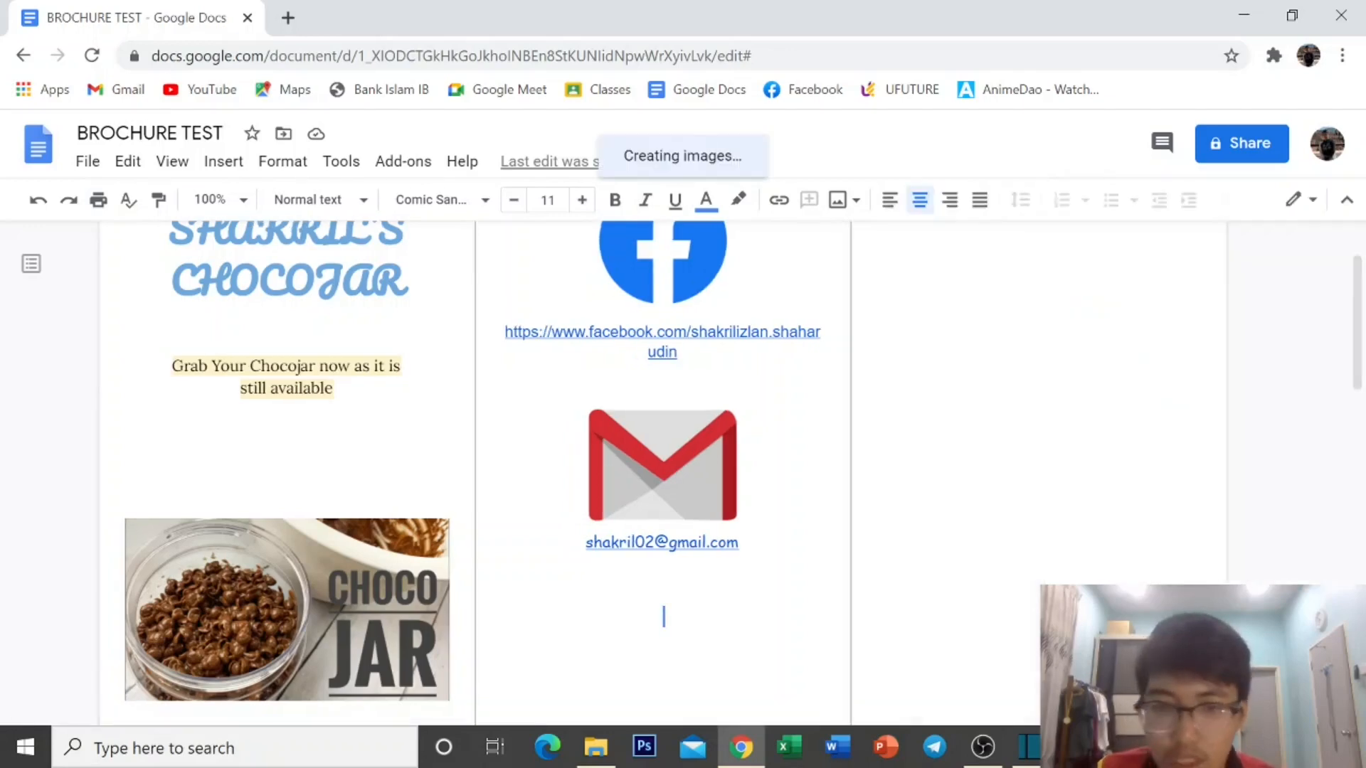
Shrink the phone icon, wrap text around it, and centre it below the email.
scroll(661, 470, "down", 3)
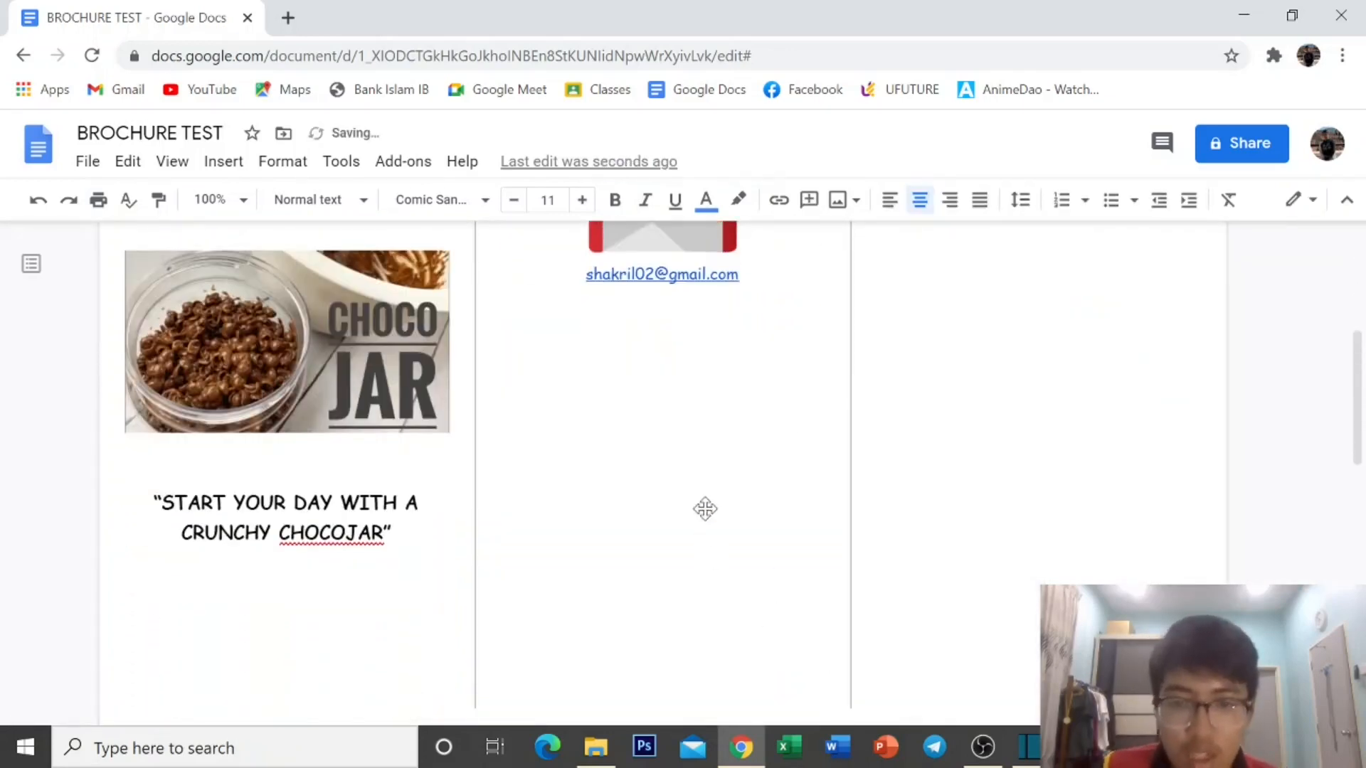
left_click_drag(827, 664, 650, 489)
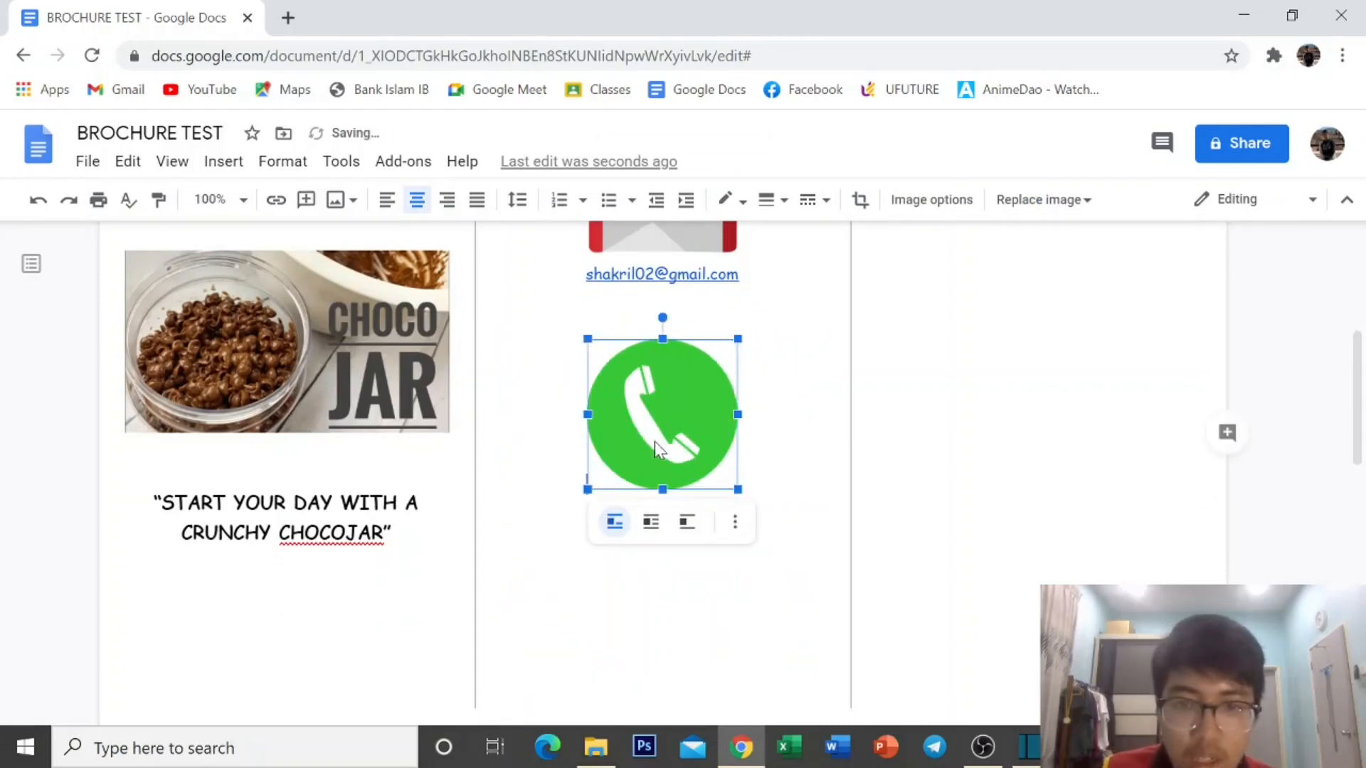
left_click(651, 522)
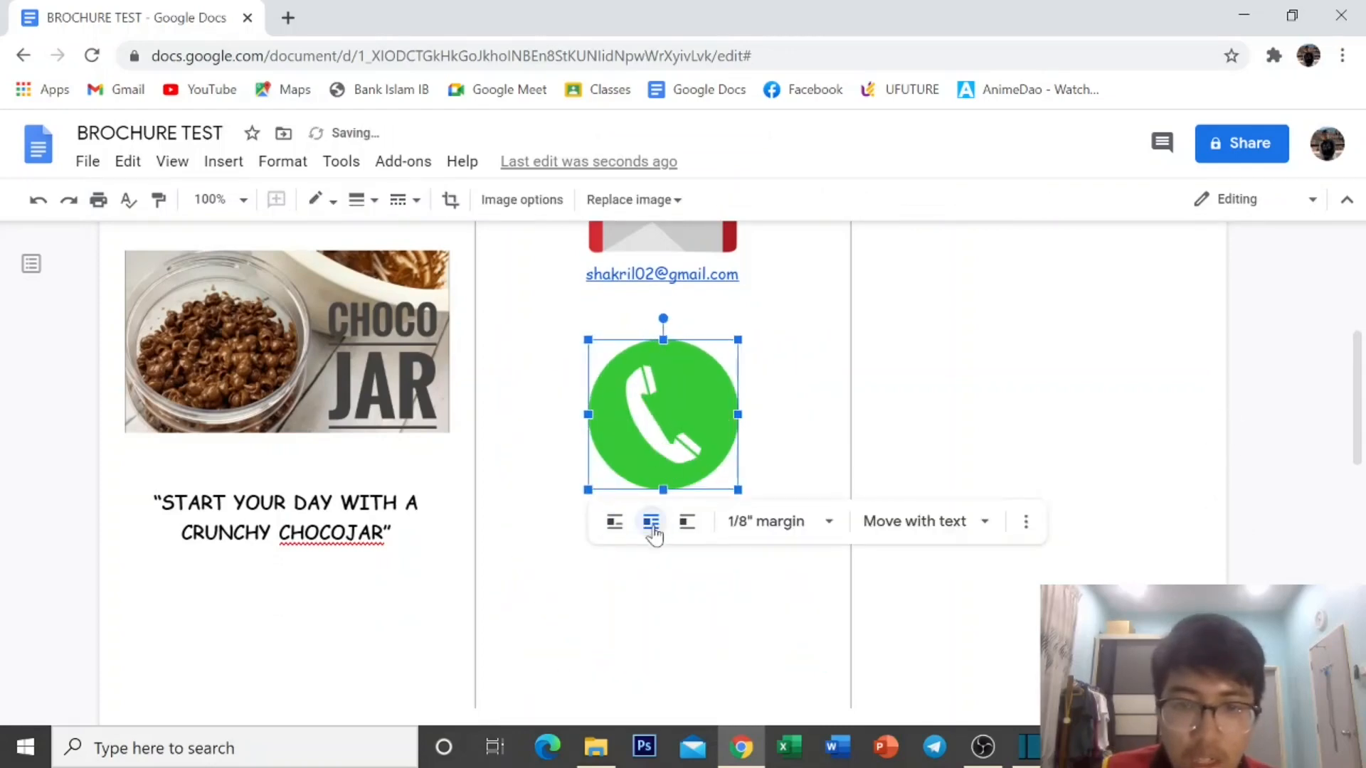
left_click(962, 533)
left_click_drag(697, 413, 656, 460)
left_click(501, 516)
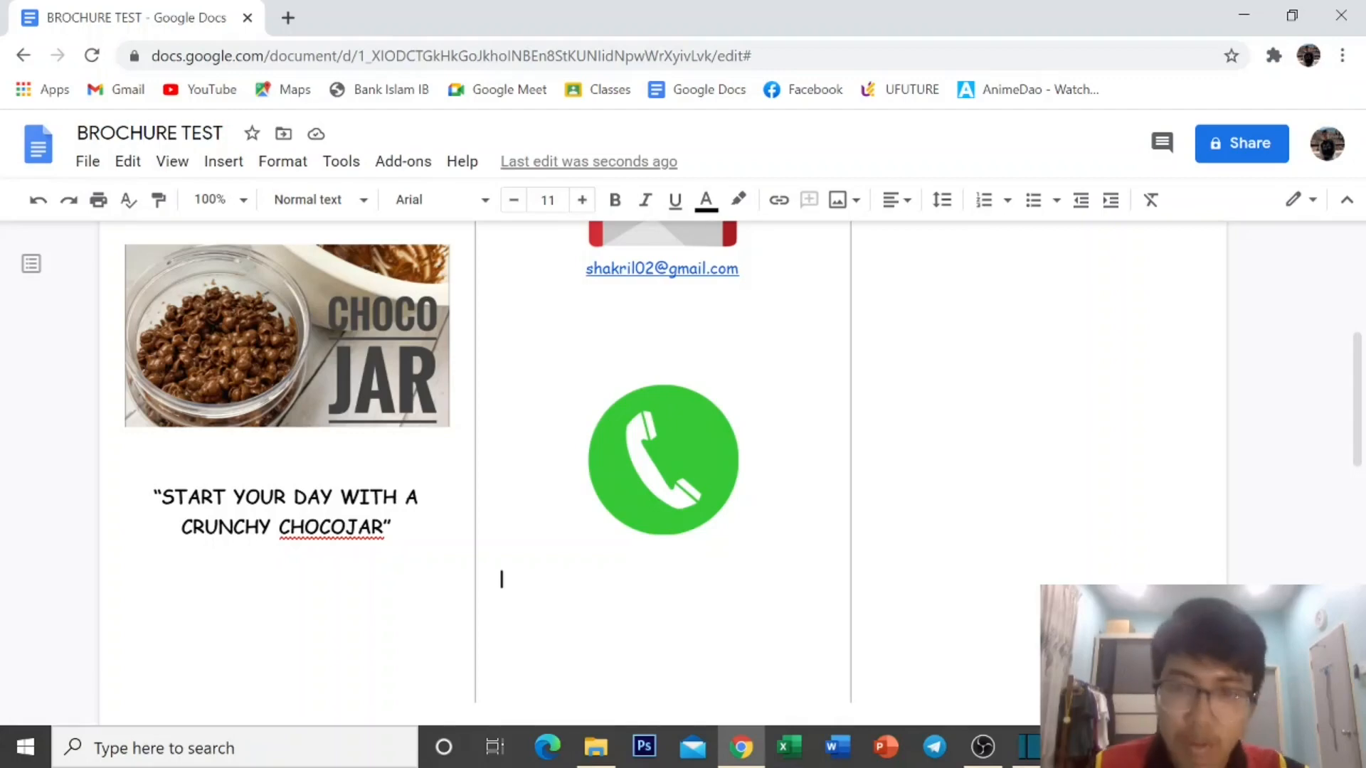
Centre the line and type the contact's phone number and name on two lines.
left_click(903, 201)
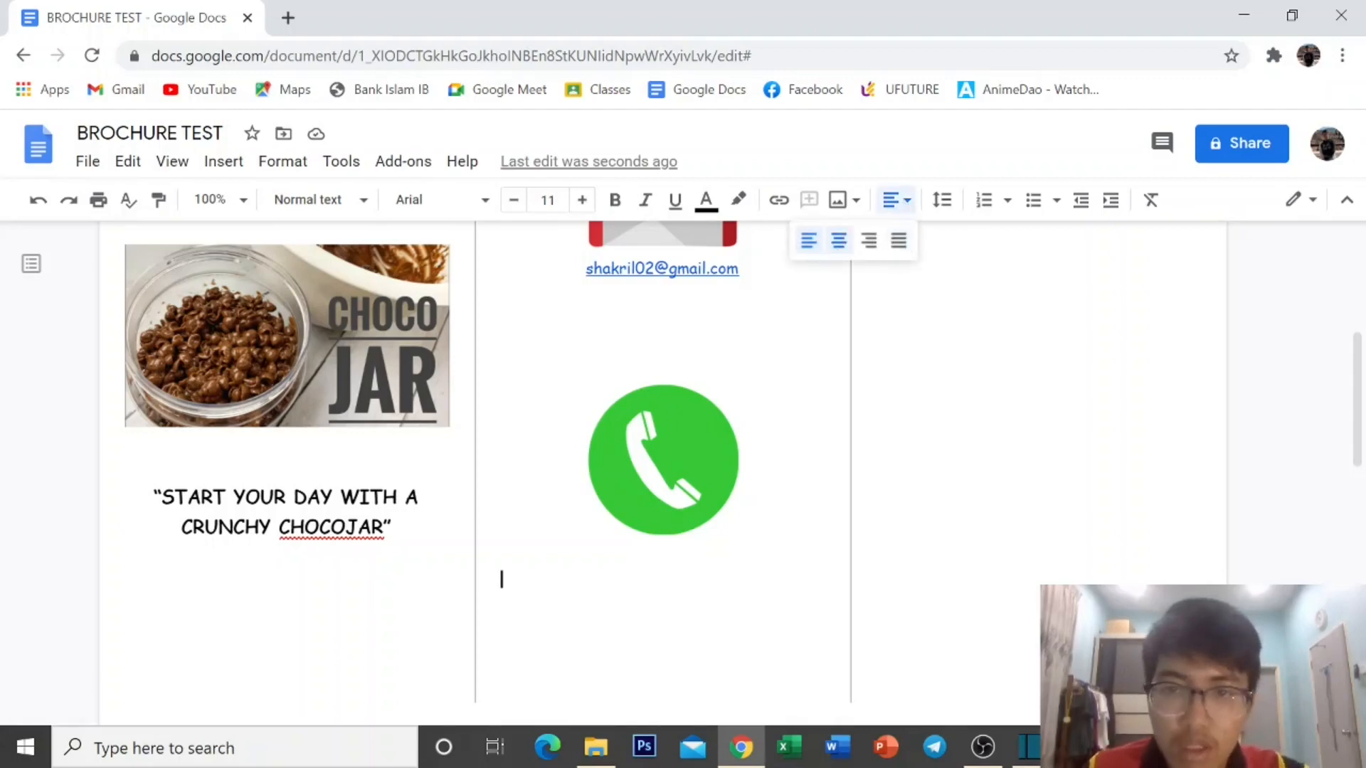
left_click(833, 240)
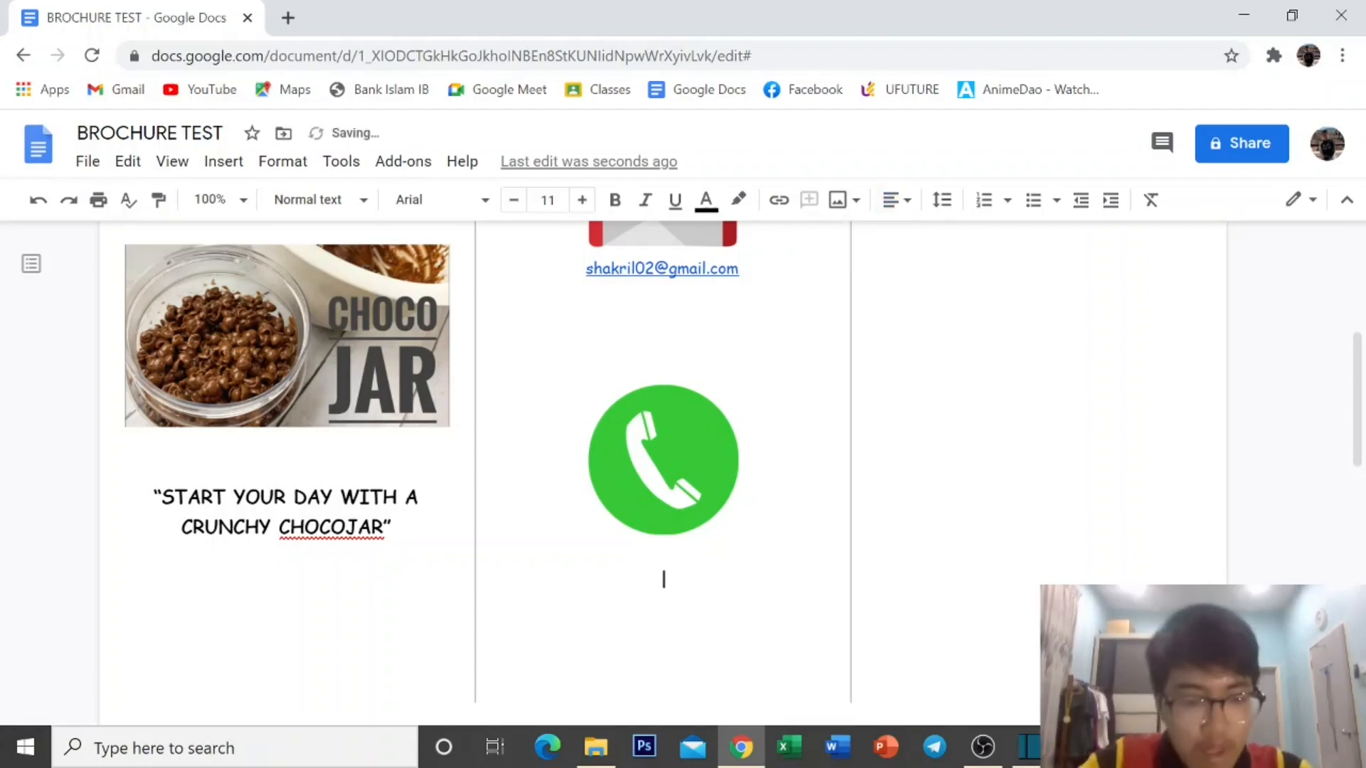
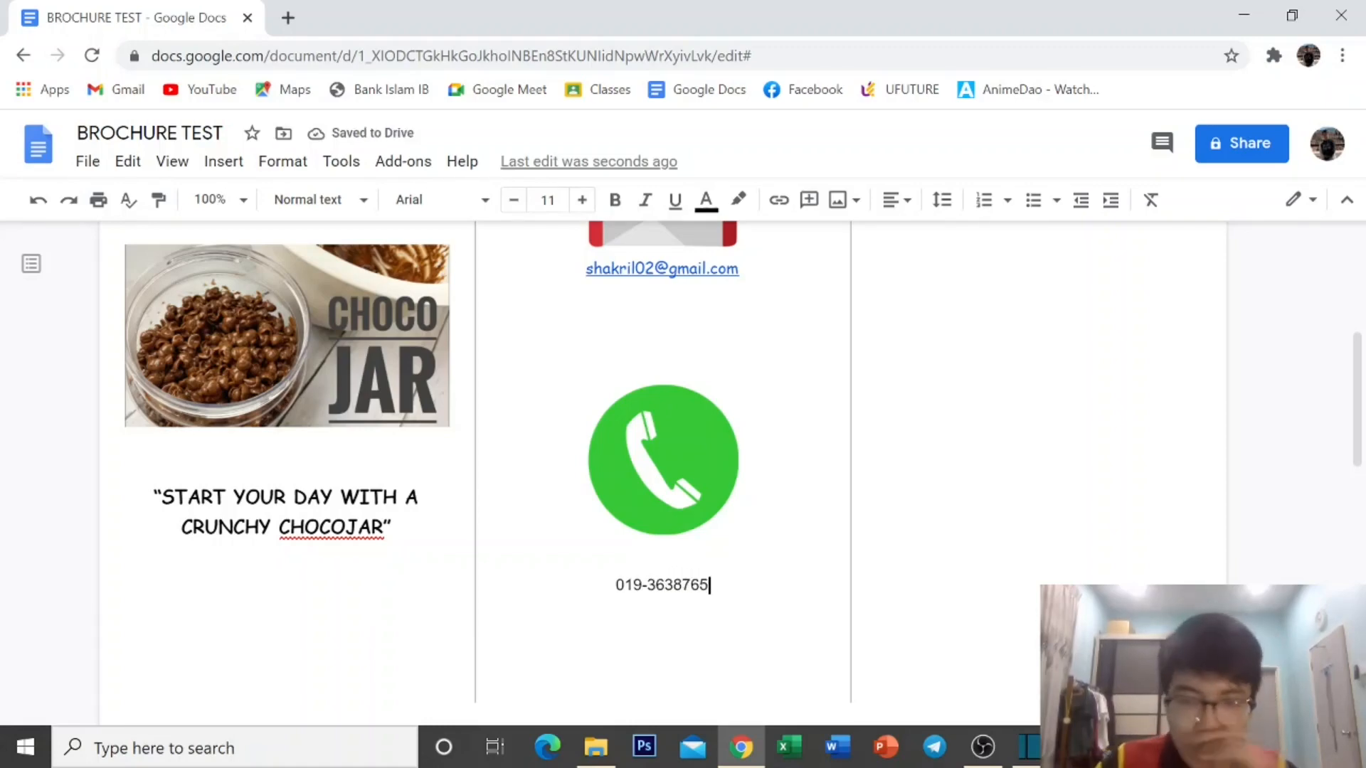
key("Return")
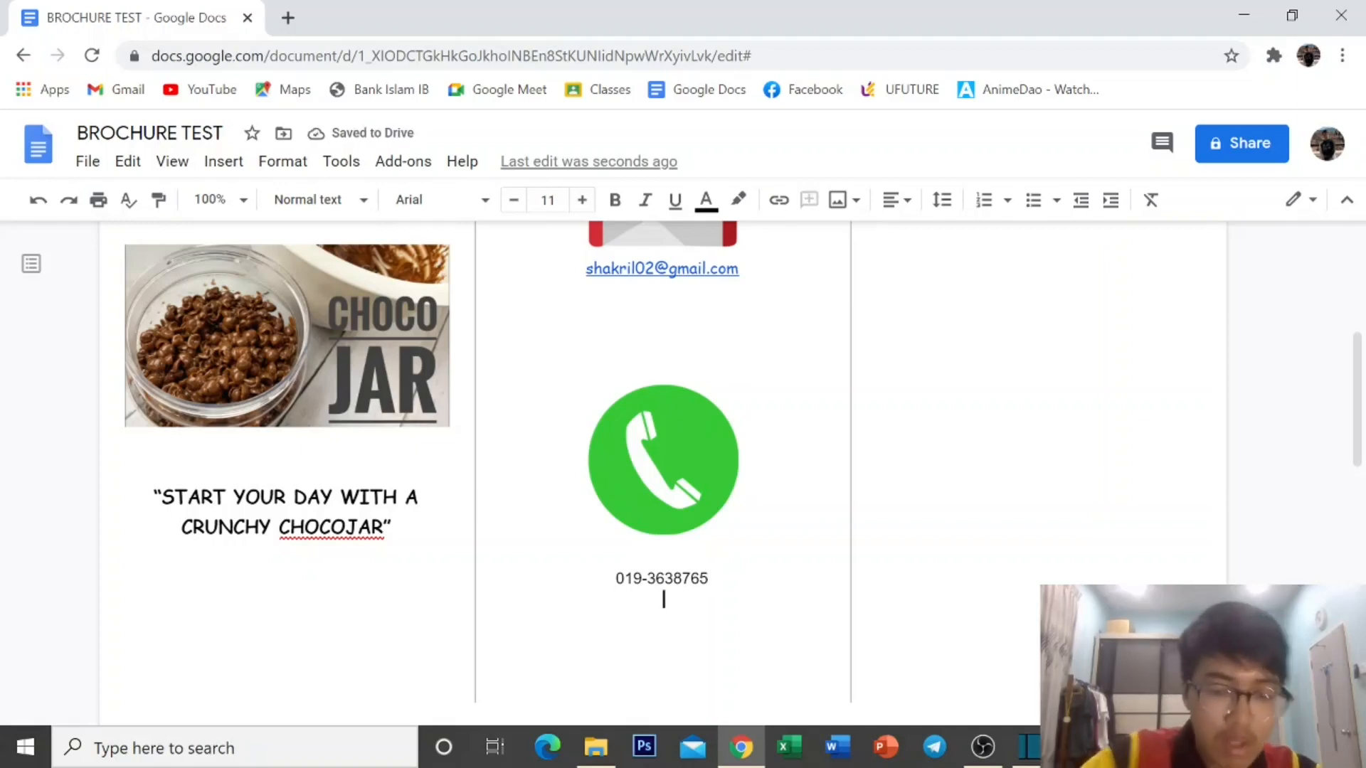
type("MR ")
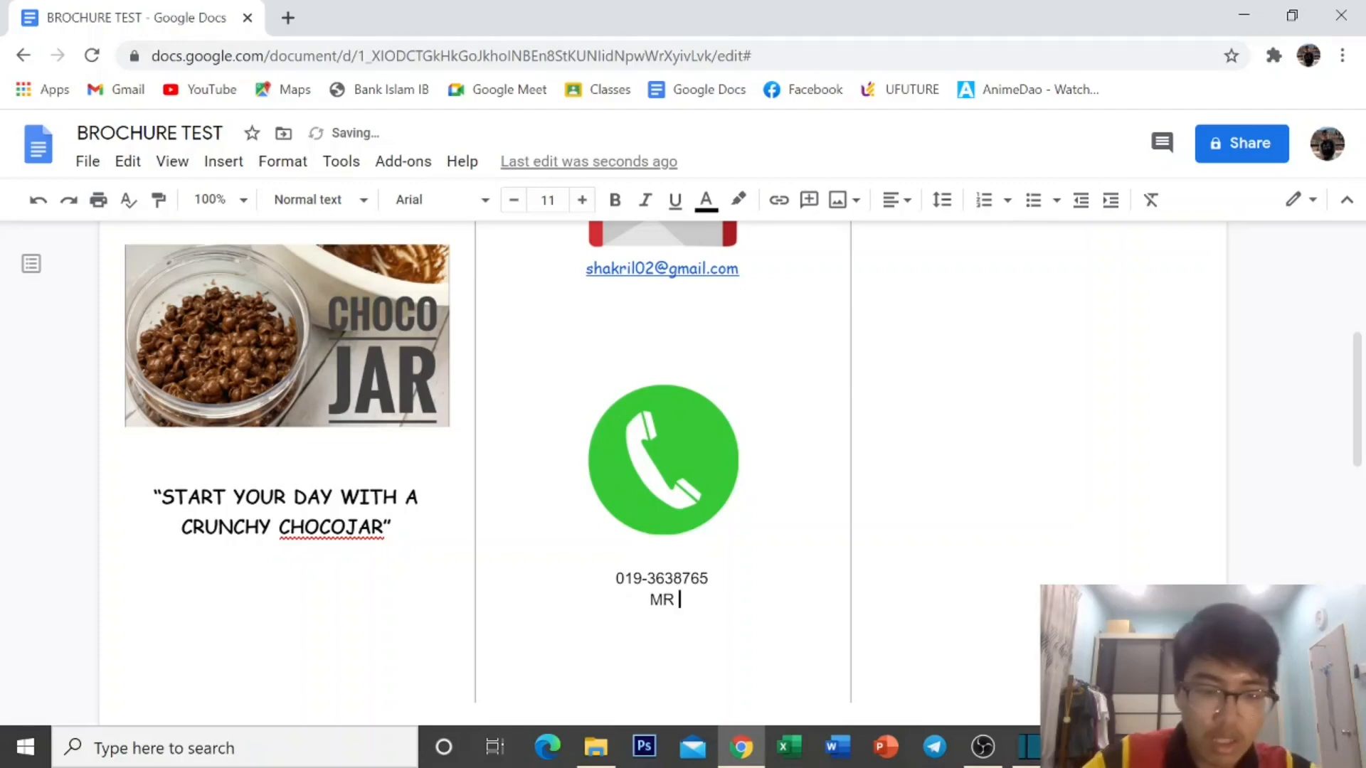
type("Sha")
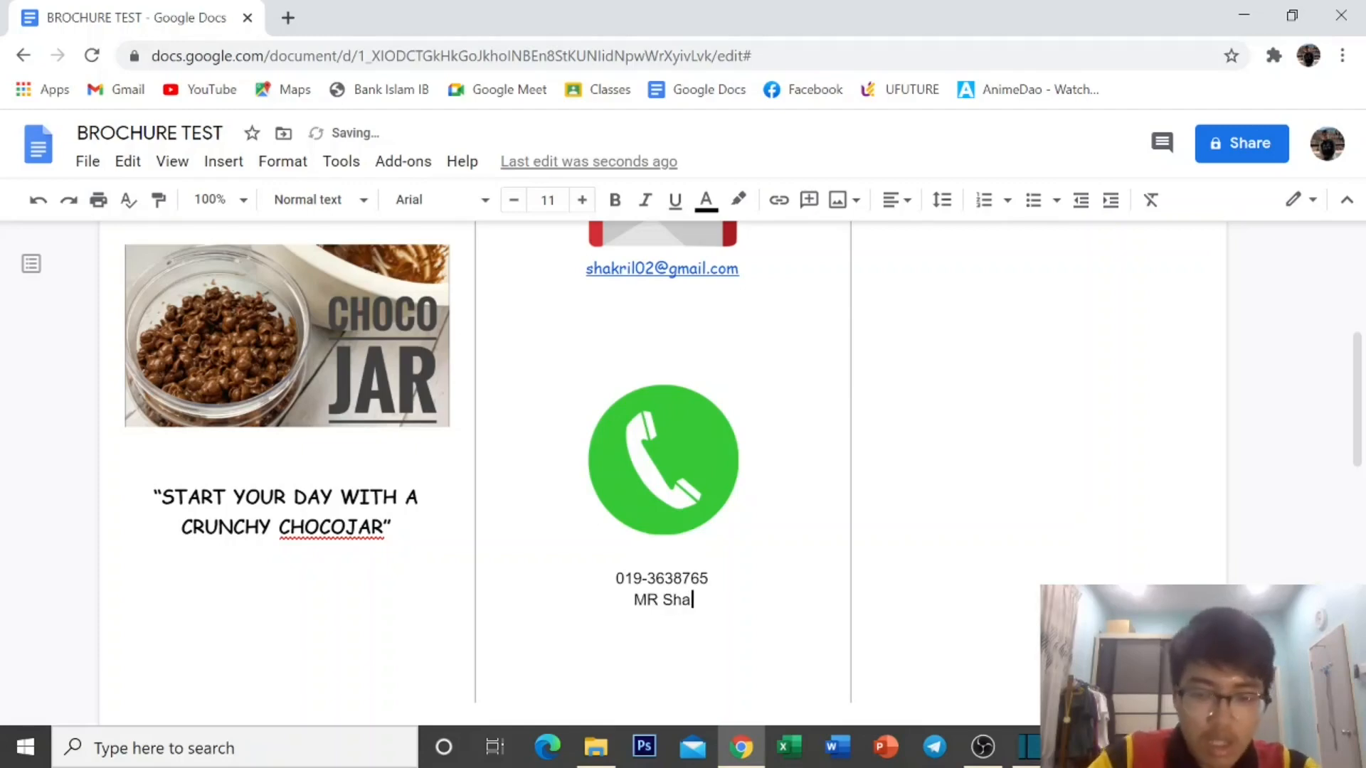
type("kril")
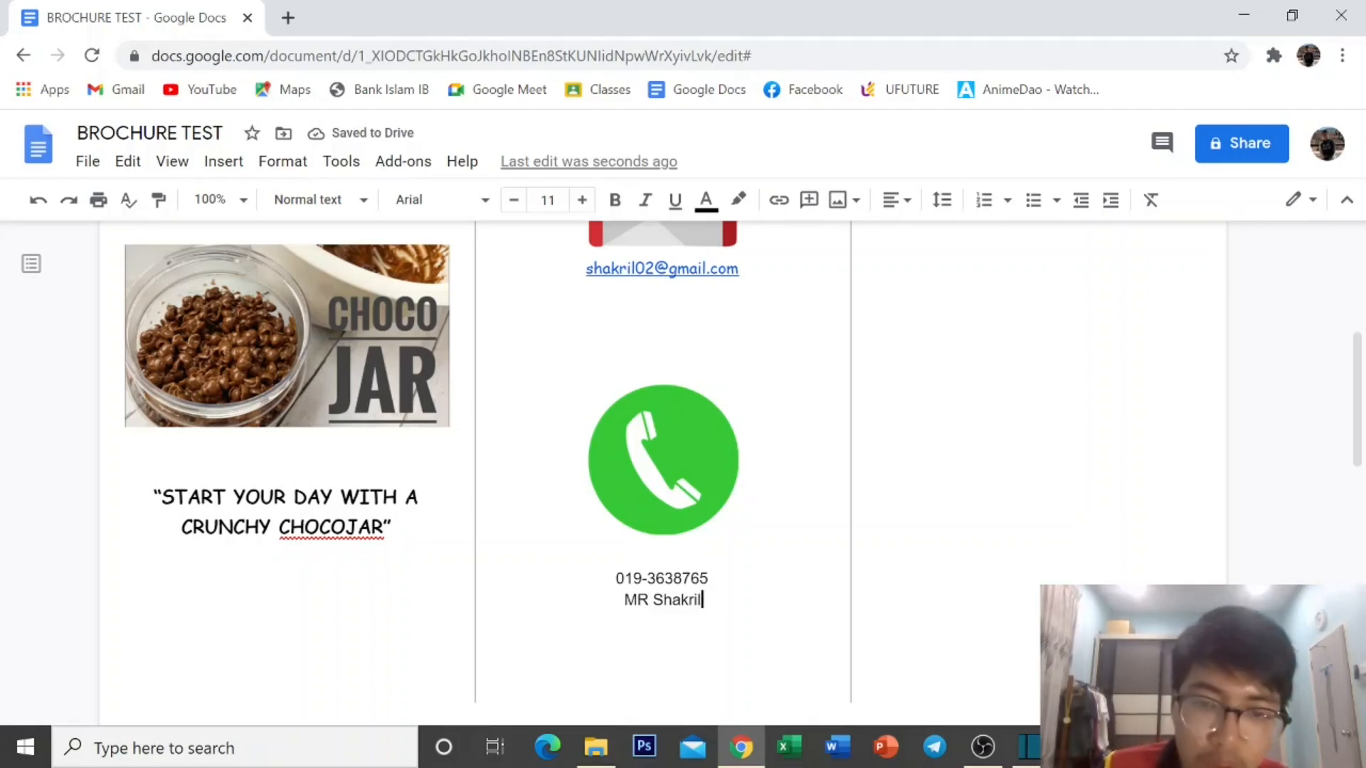
Set the phone number and contact name lines in bold Lora.
left_click_drag(615, 578, 709, 601)
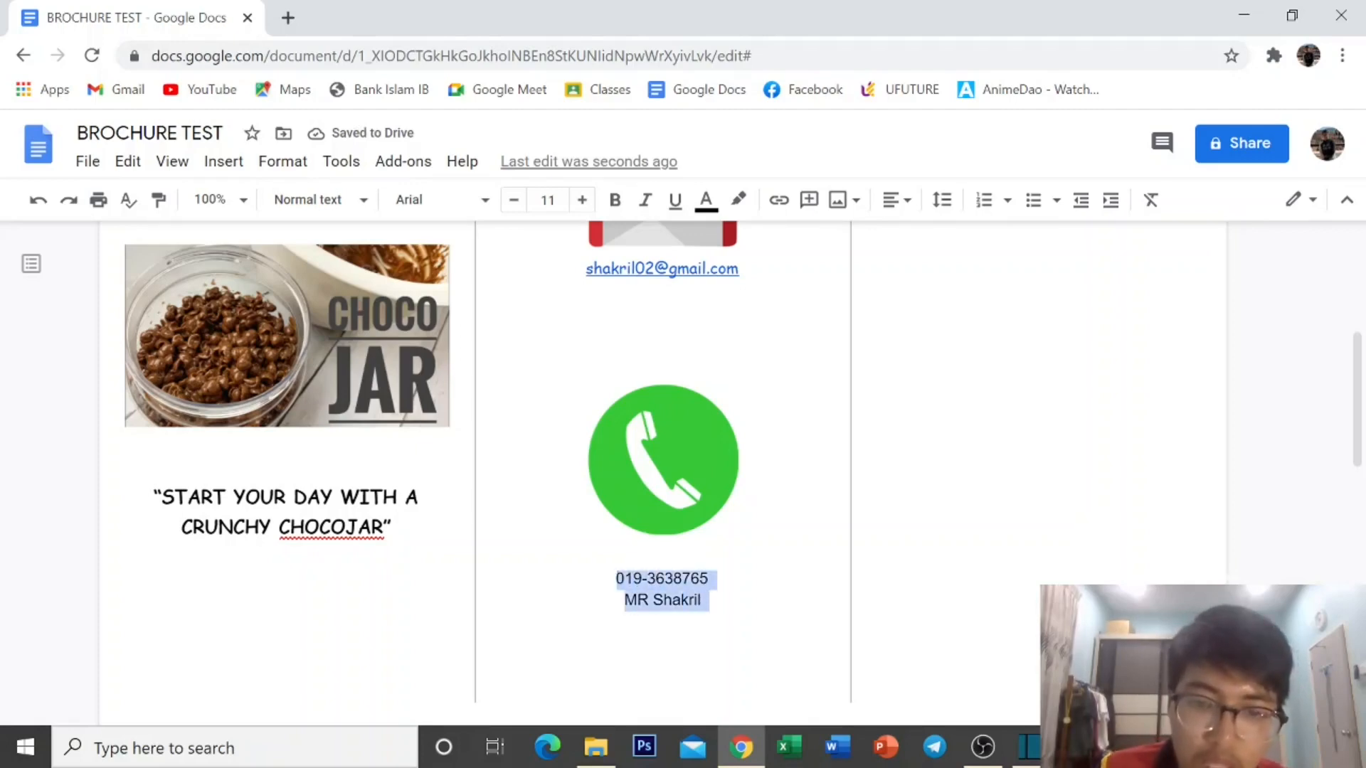
left_click(430, 206)
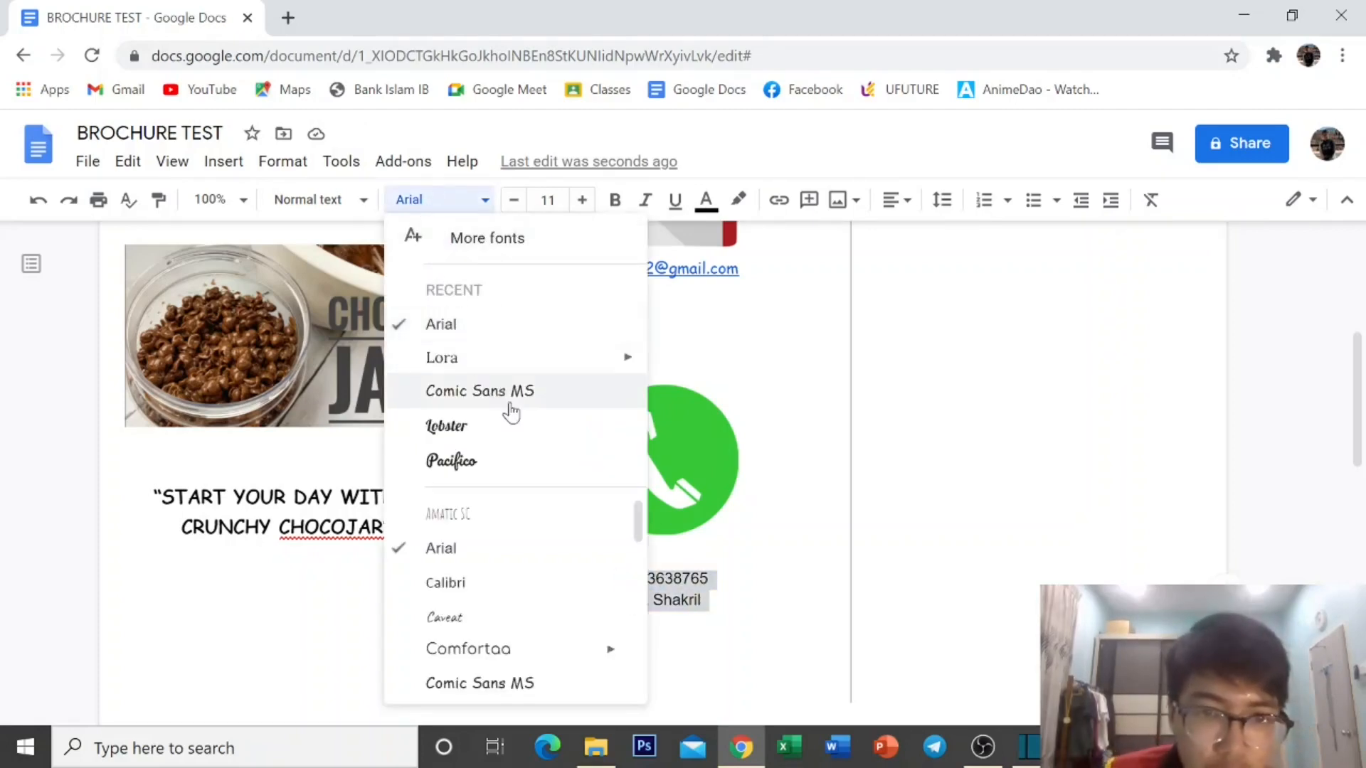
left_click(508, 361)
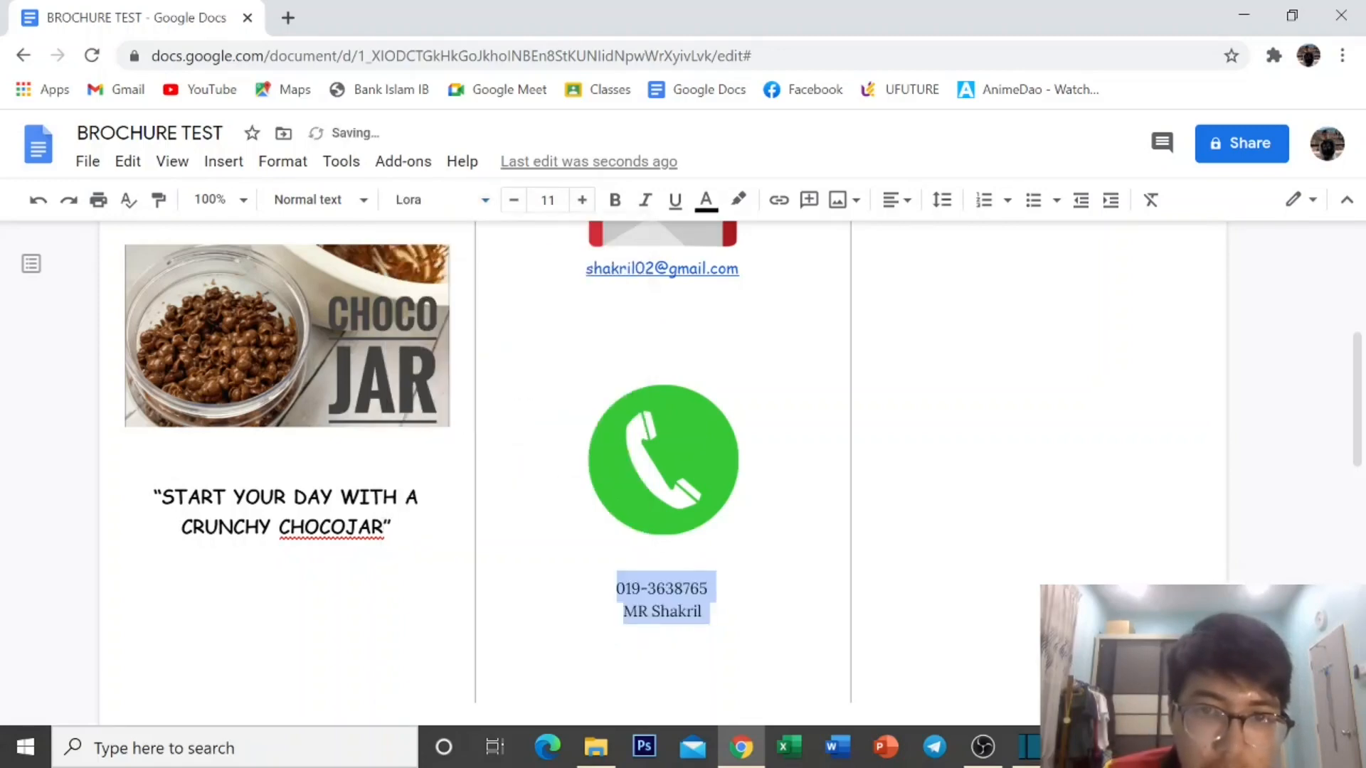
left_click(616, 202)
key("Right")
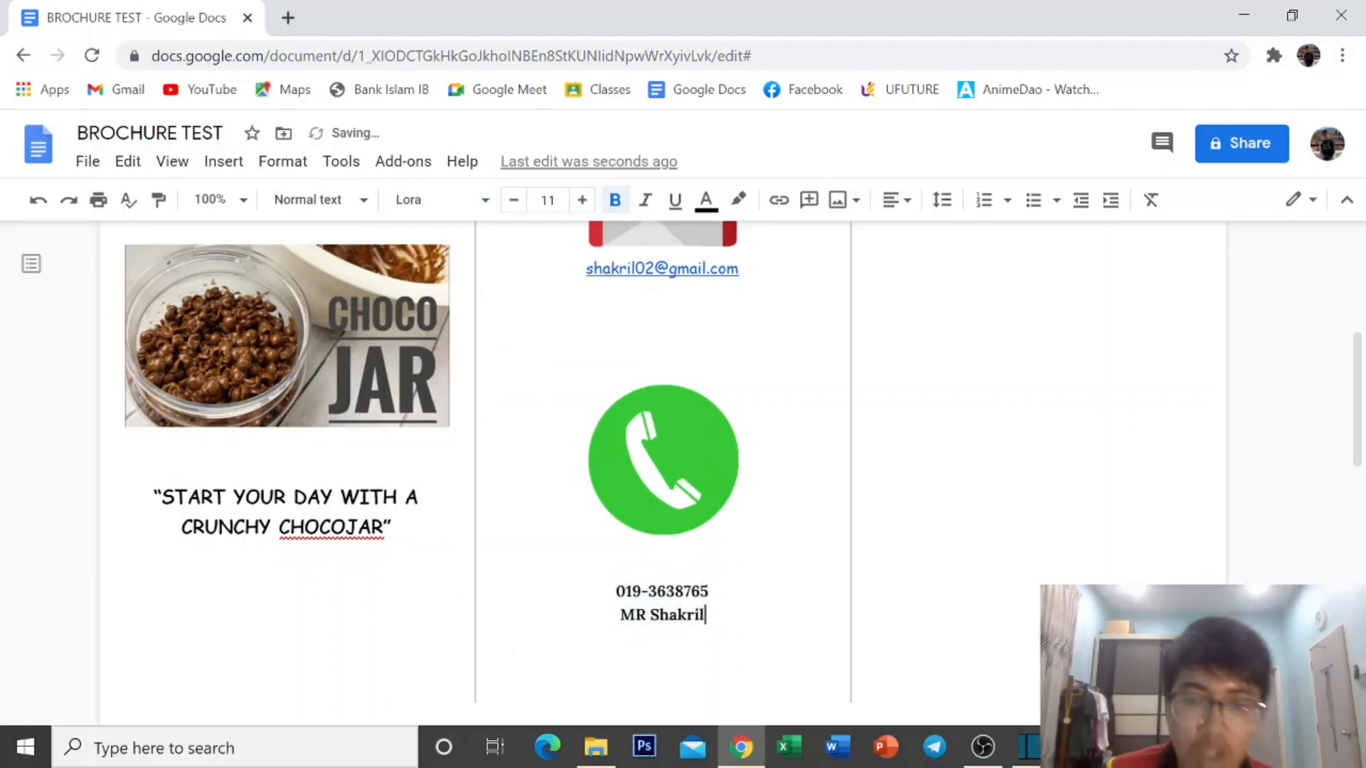
scroll(661, 470, "up", 5)
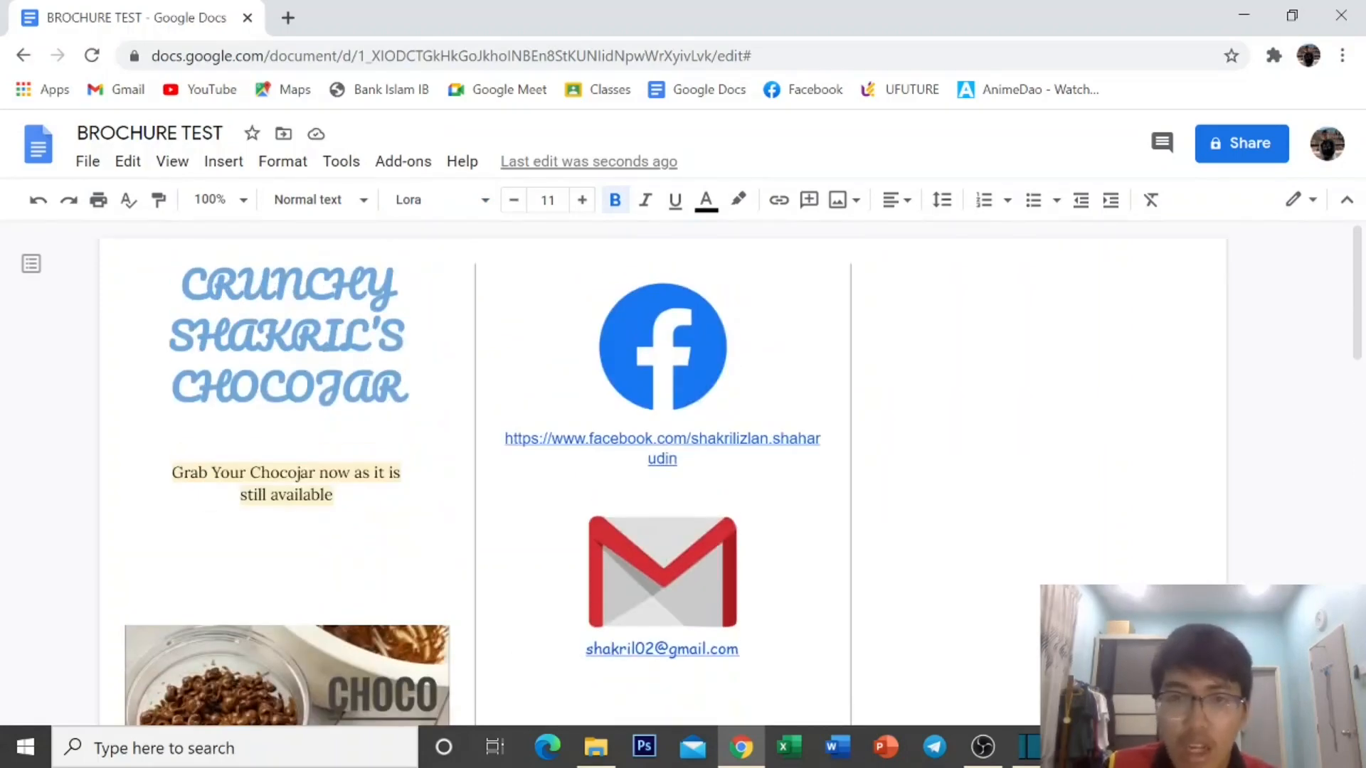
Insert a 2 x 3 table at the top of the third column.
left_click(878, 293)
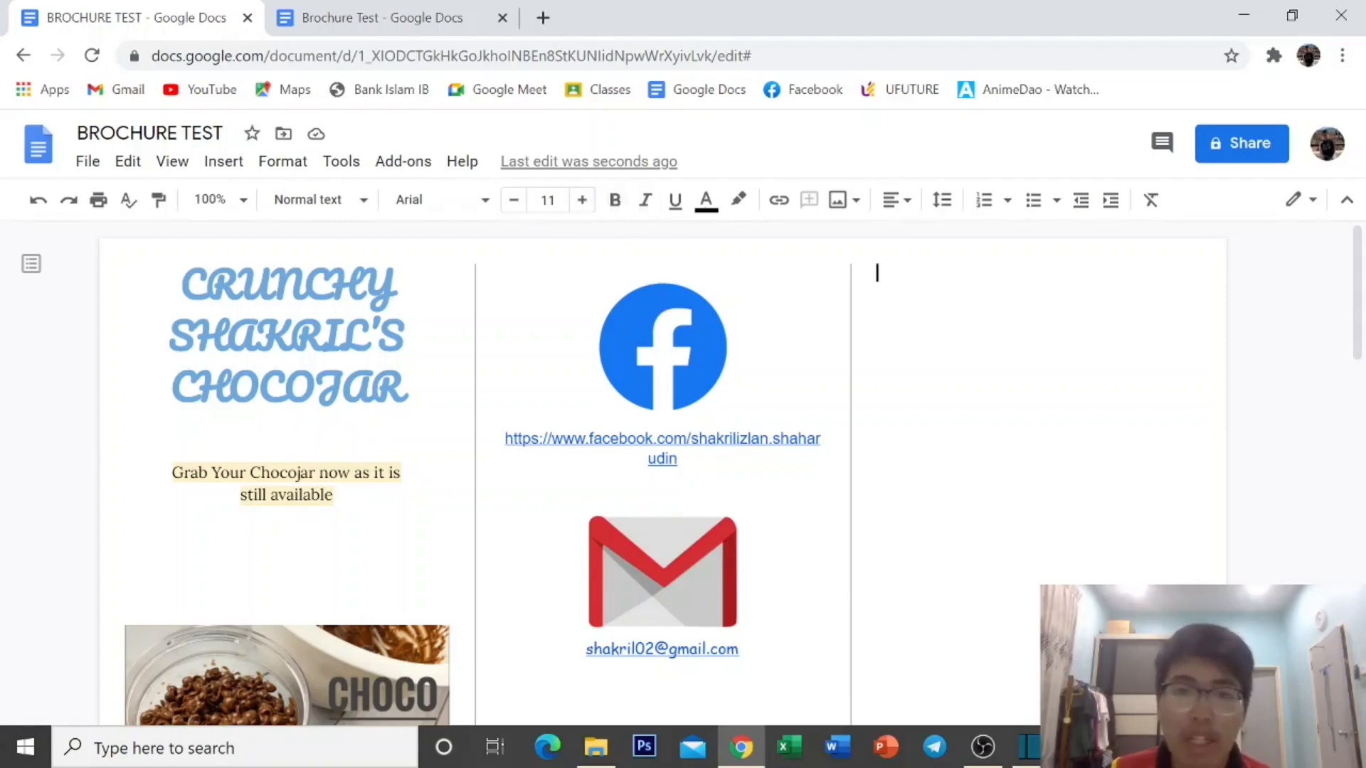
left_click(209, 168)
mouse_move(217, 240)
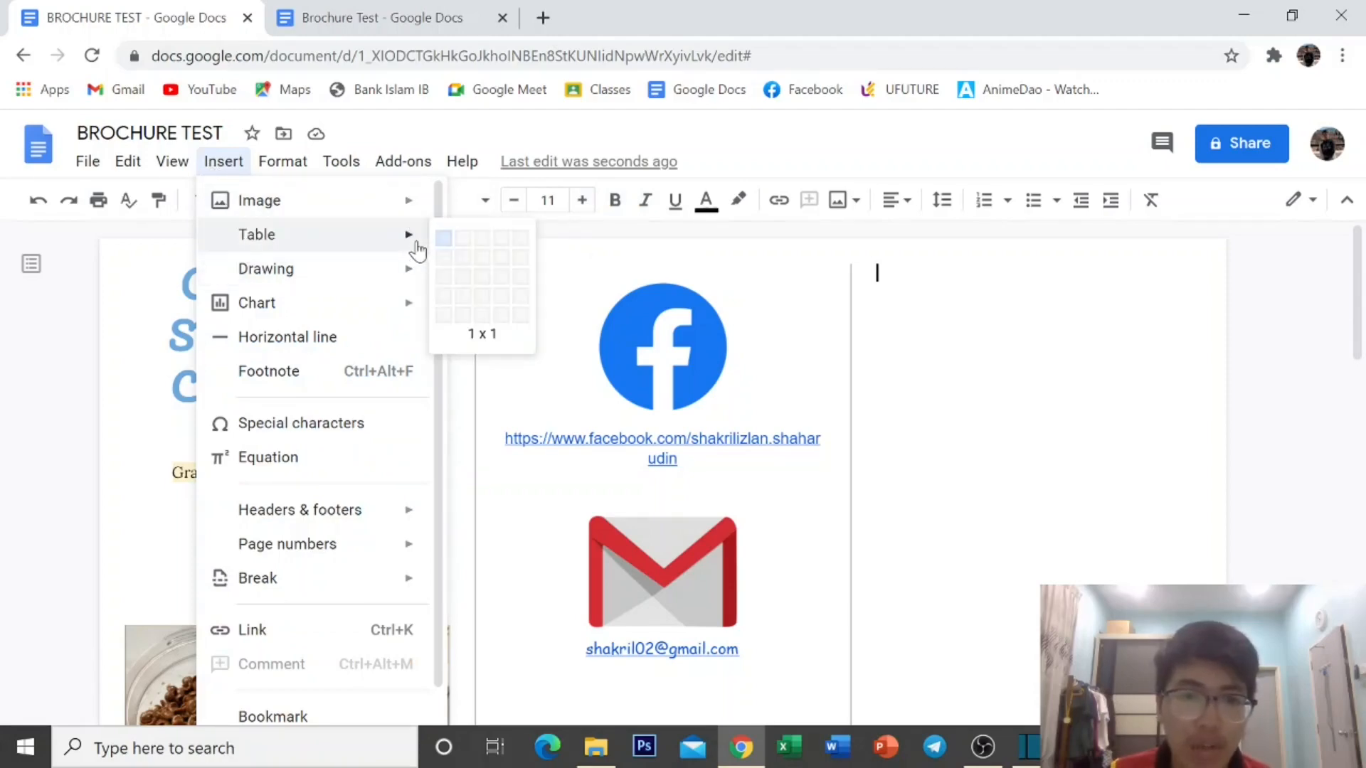
left_click(464, 280)
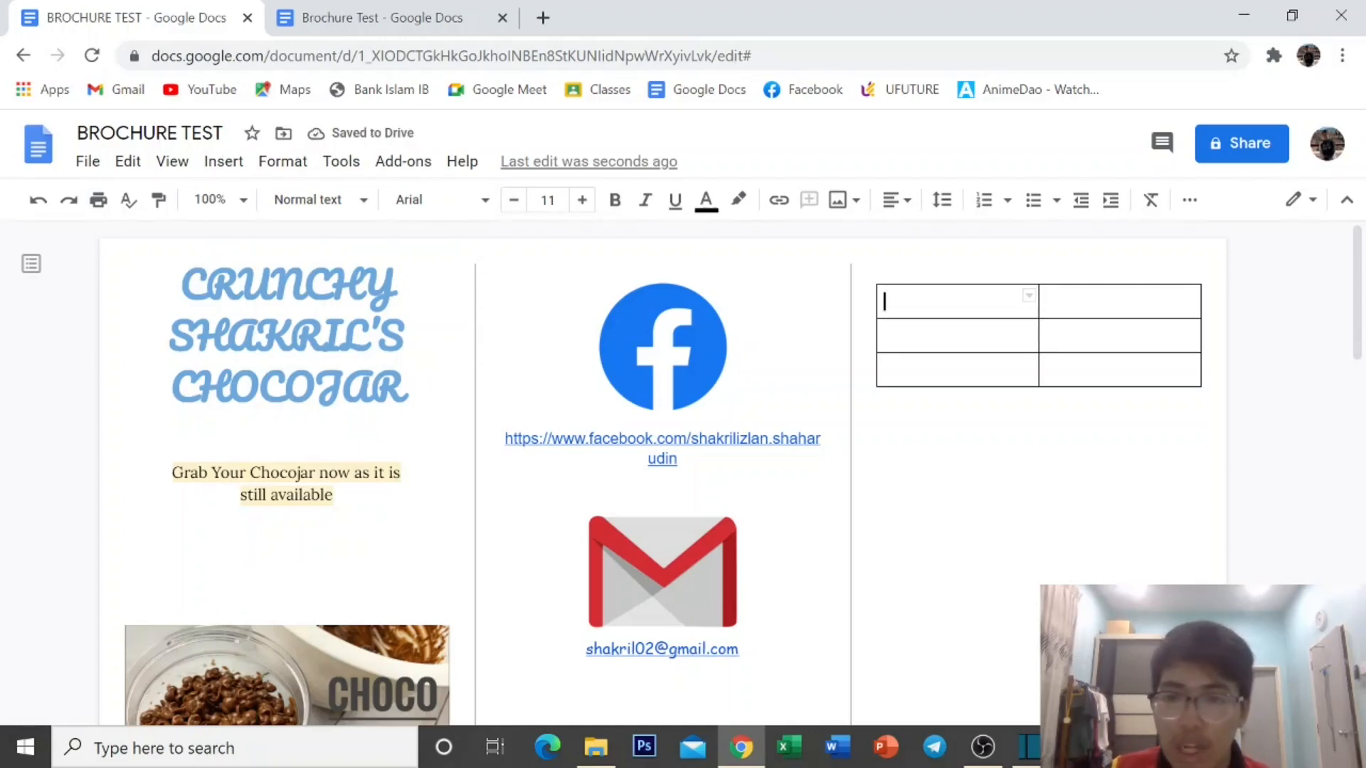
Centre-align the text in all six table cells.
left_click_drag(918, 300, 1082, 353)
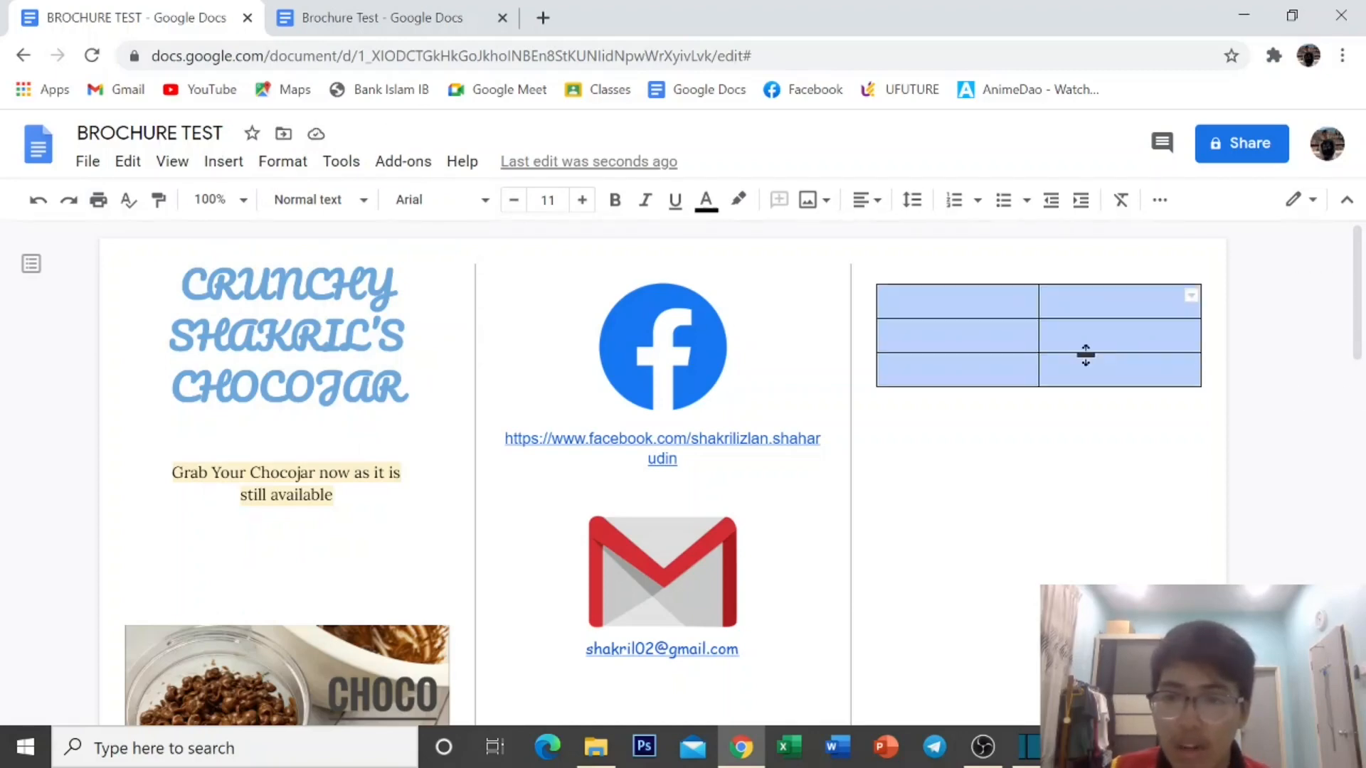
left_click(862, 200)
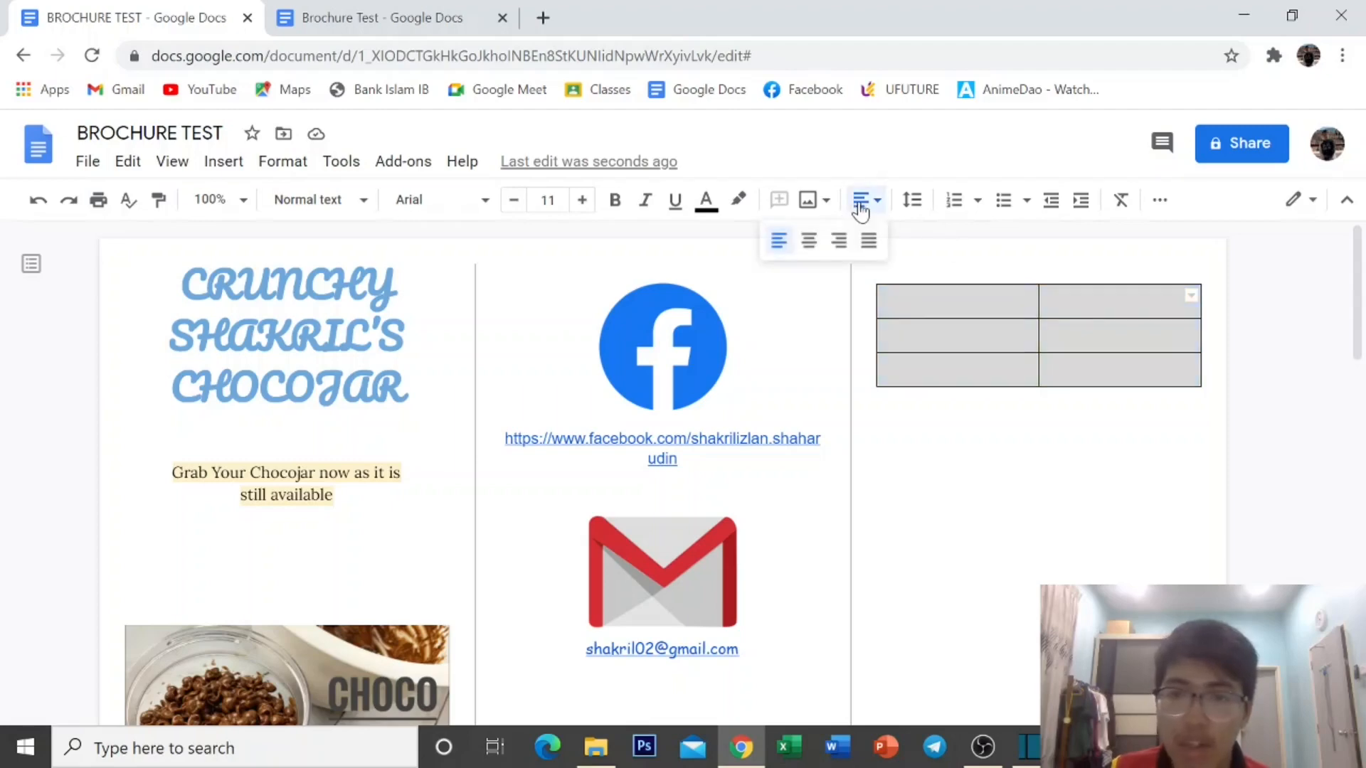
left_click(809, 242)
Enter the headers TYPE and PRICE (PER JAR), the latter on two lines.
left_click(958, 300)
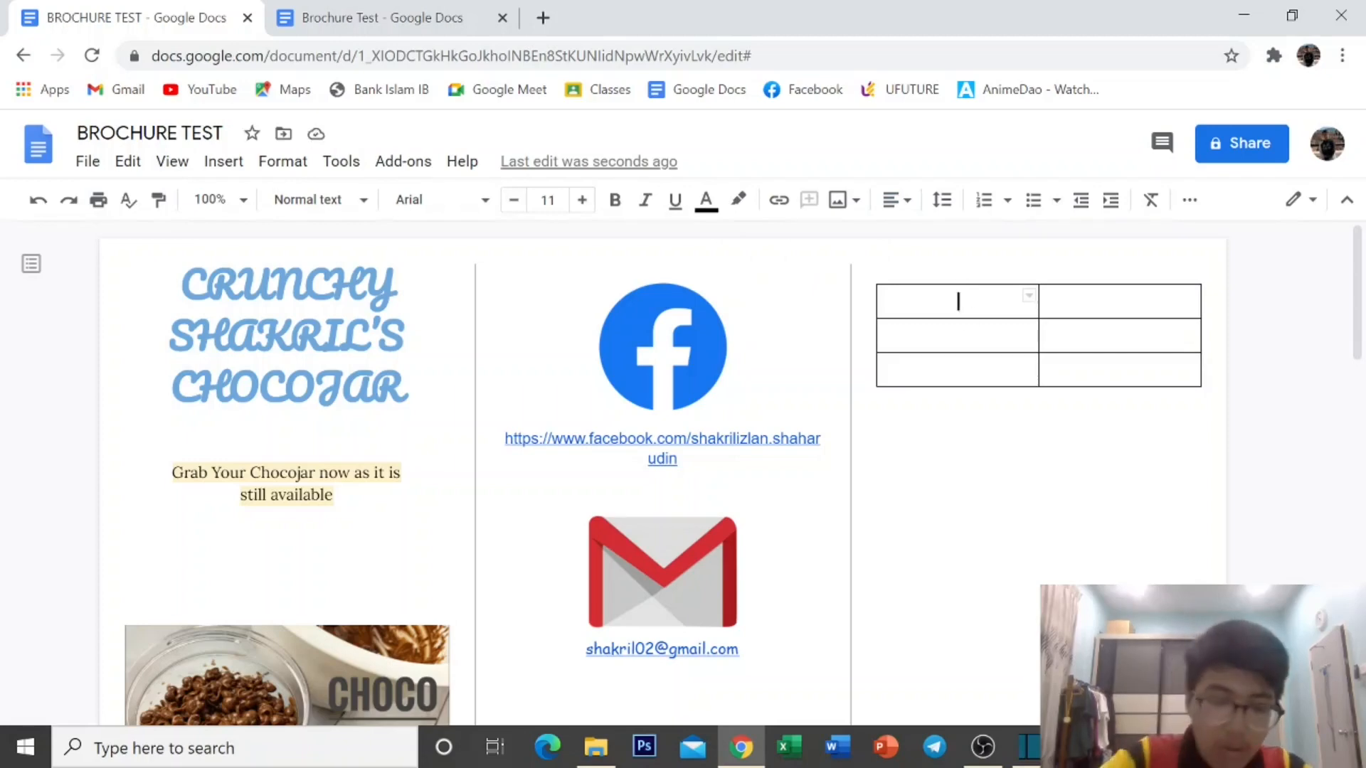
type("TY")
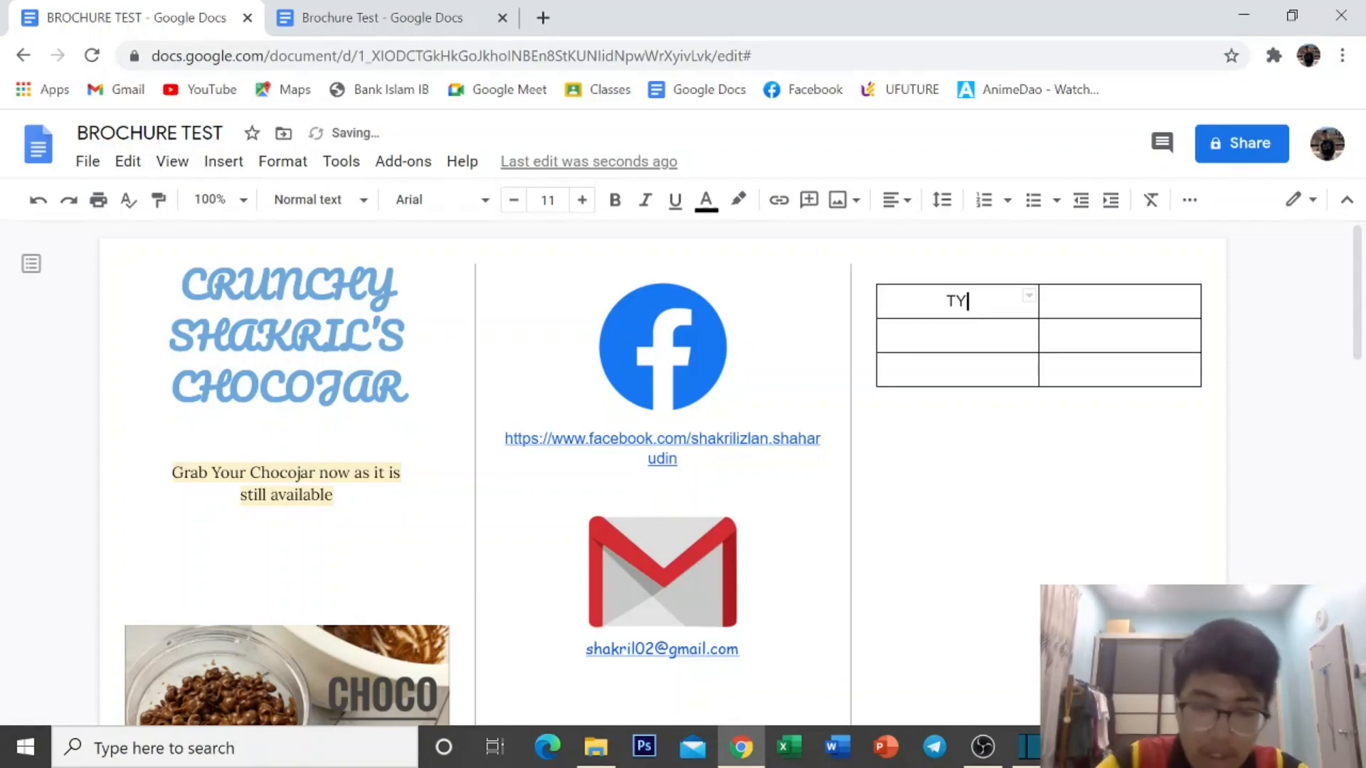
type("PE")
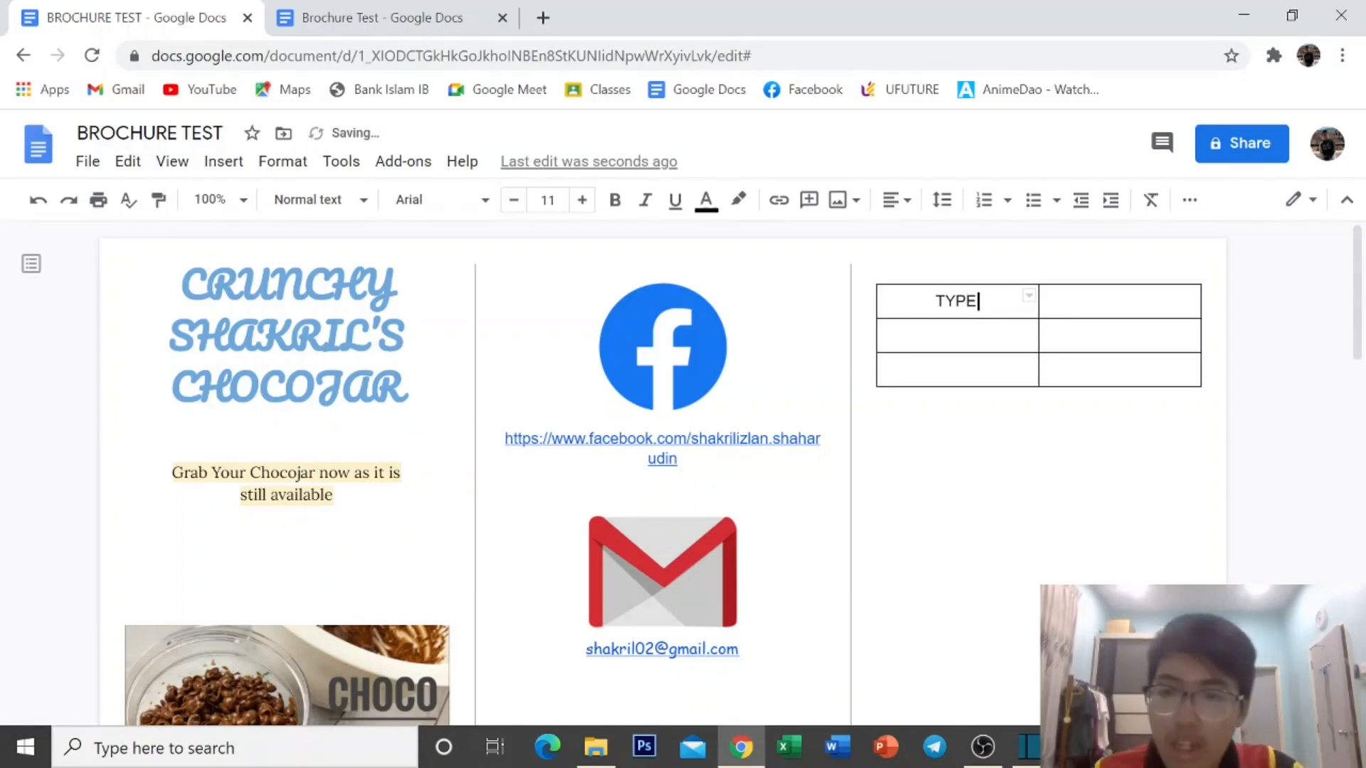
key("Tab")
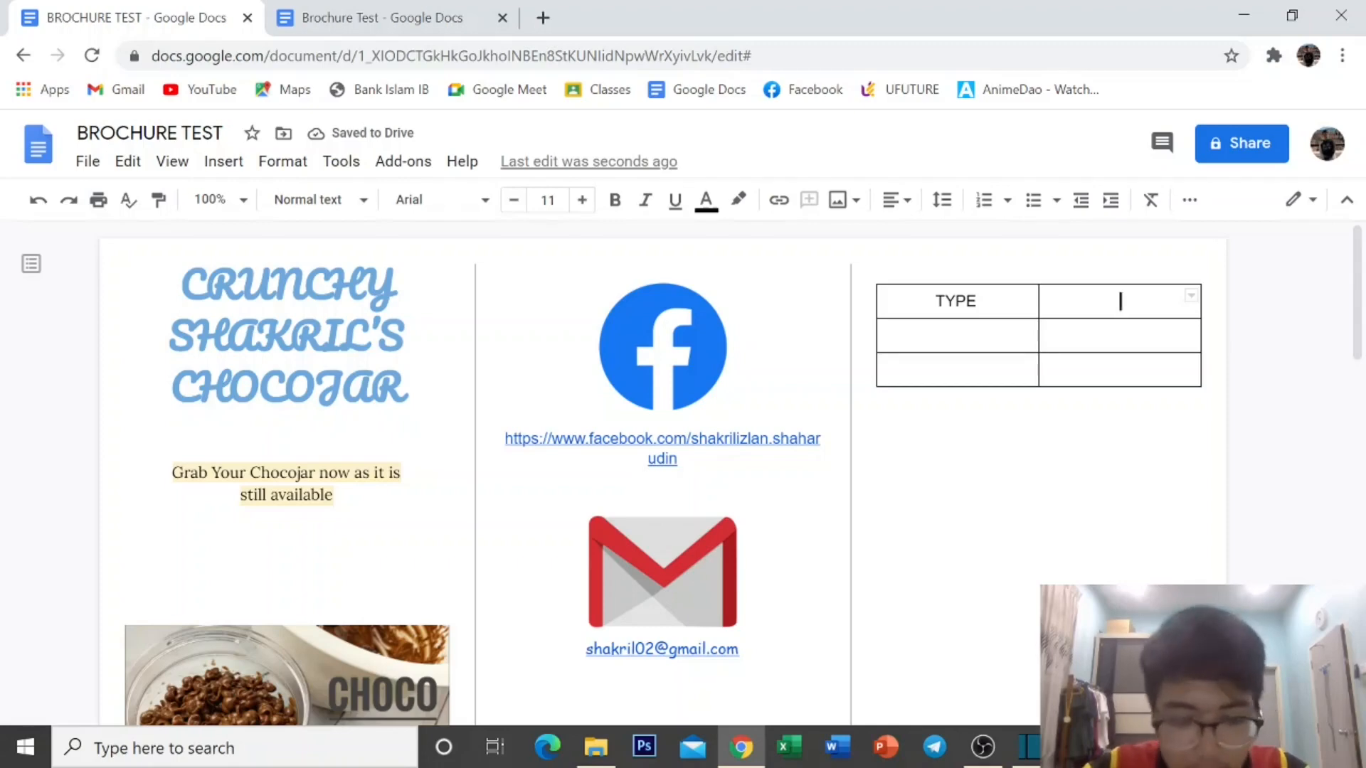
type("PRICE")
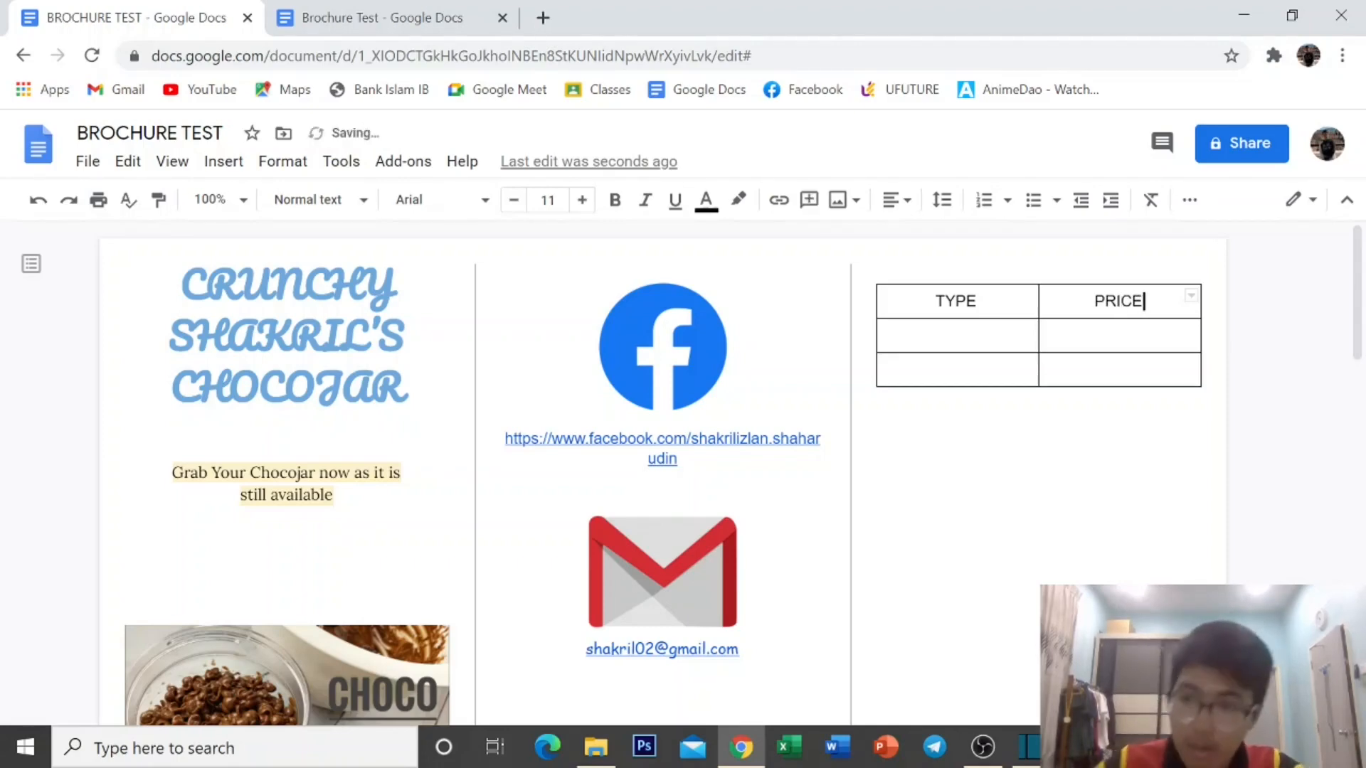
key("Return")
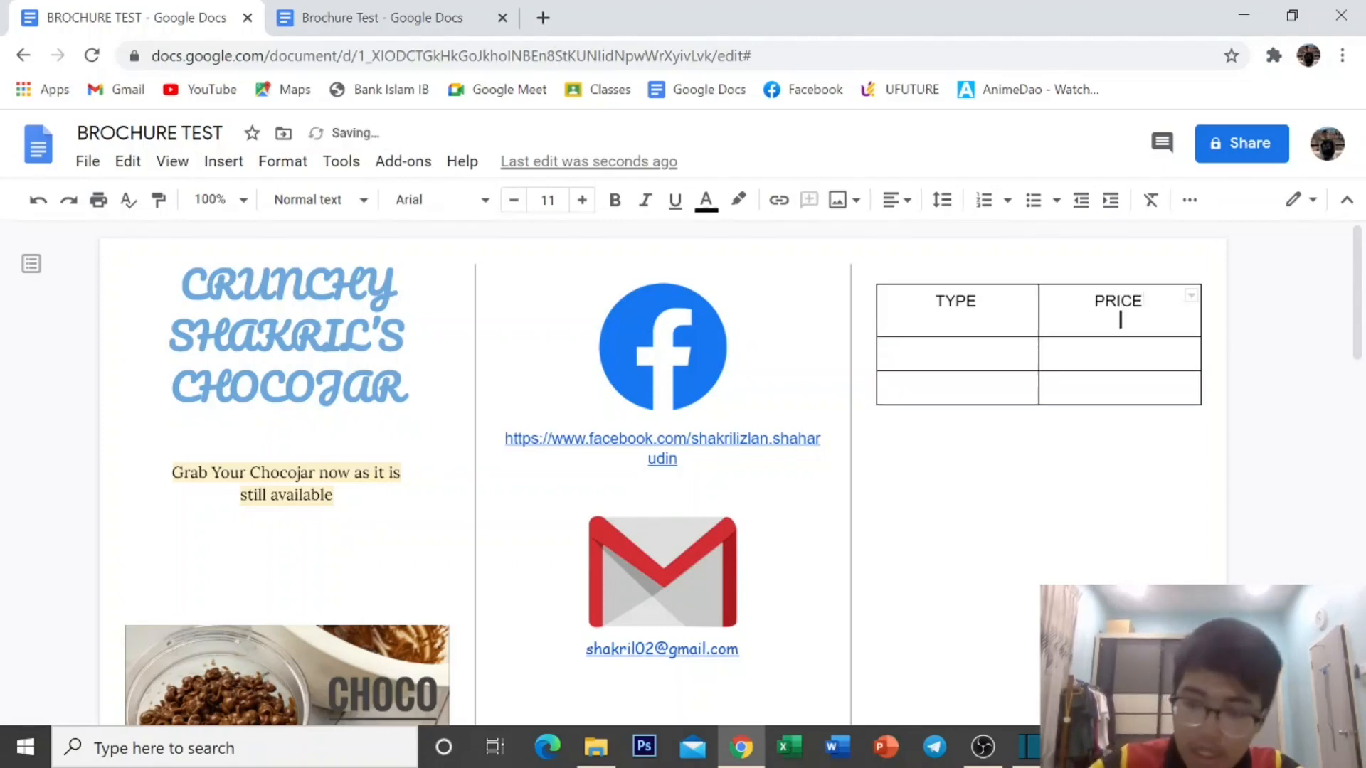
type("(PER JAR)")
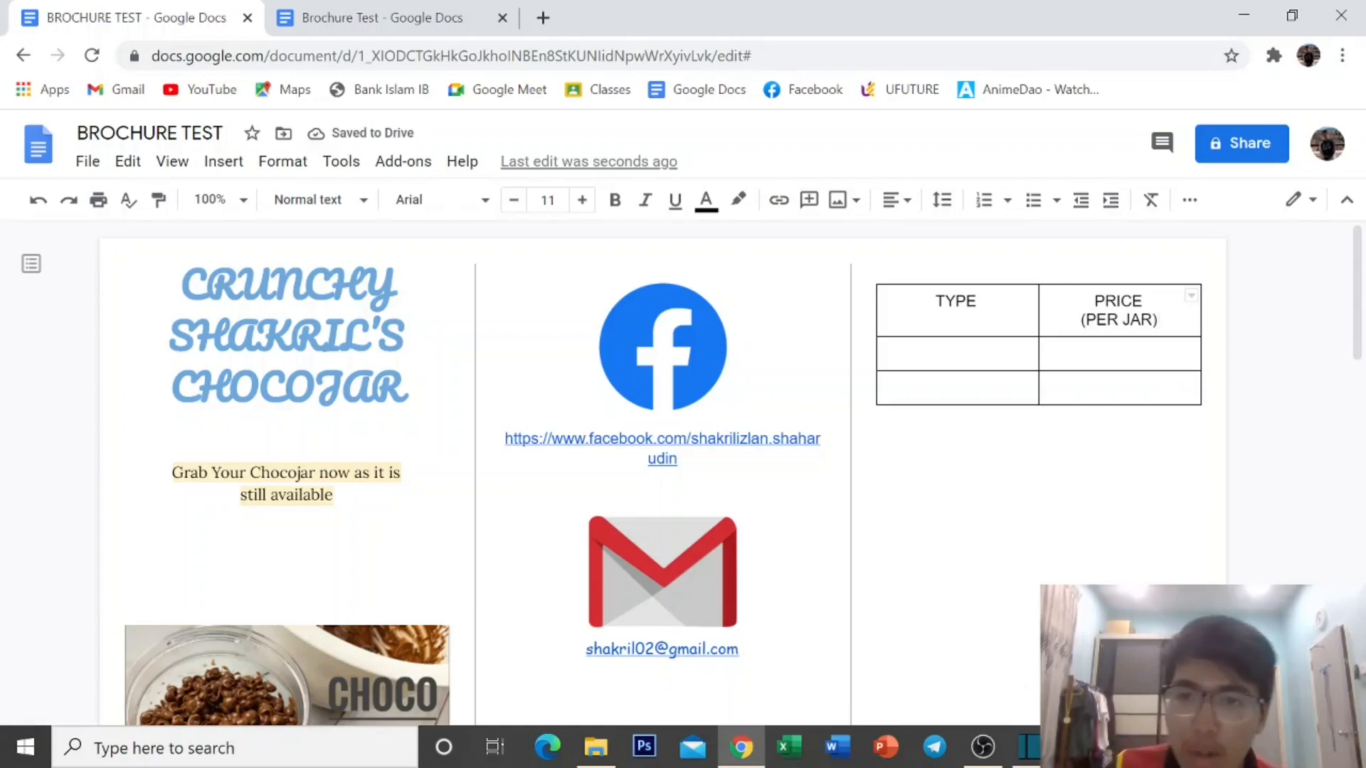
Set the TYPE and PRICE (PER JAR) headers in underlined Comic Sans MS.
left_click_drag(1028, 296, 1096, 306)
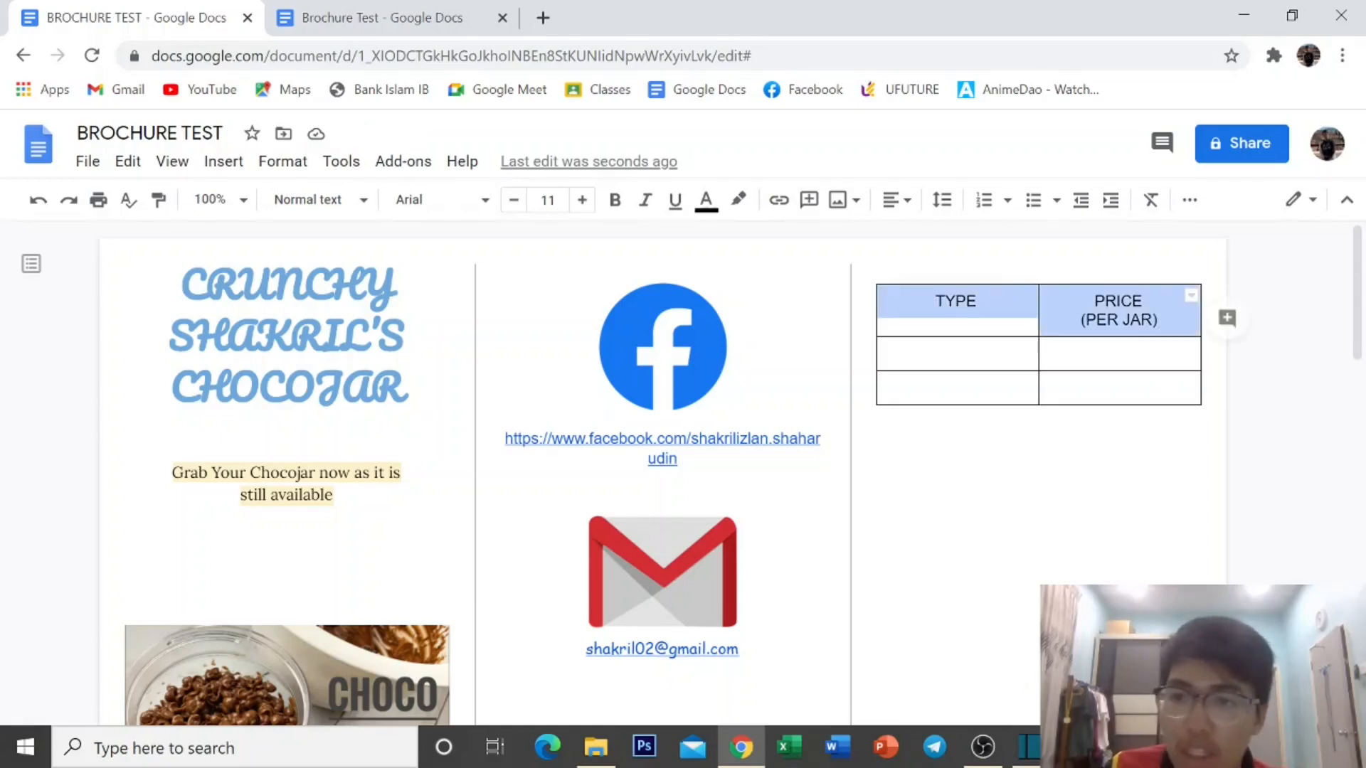
left_click(470, 199)
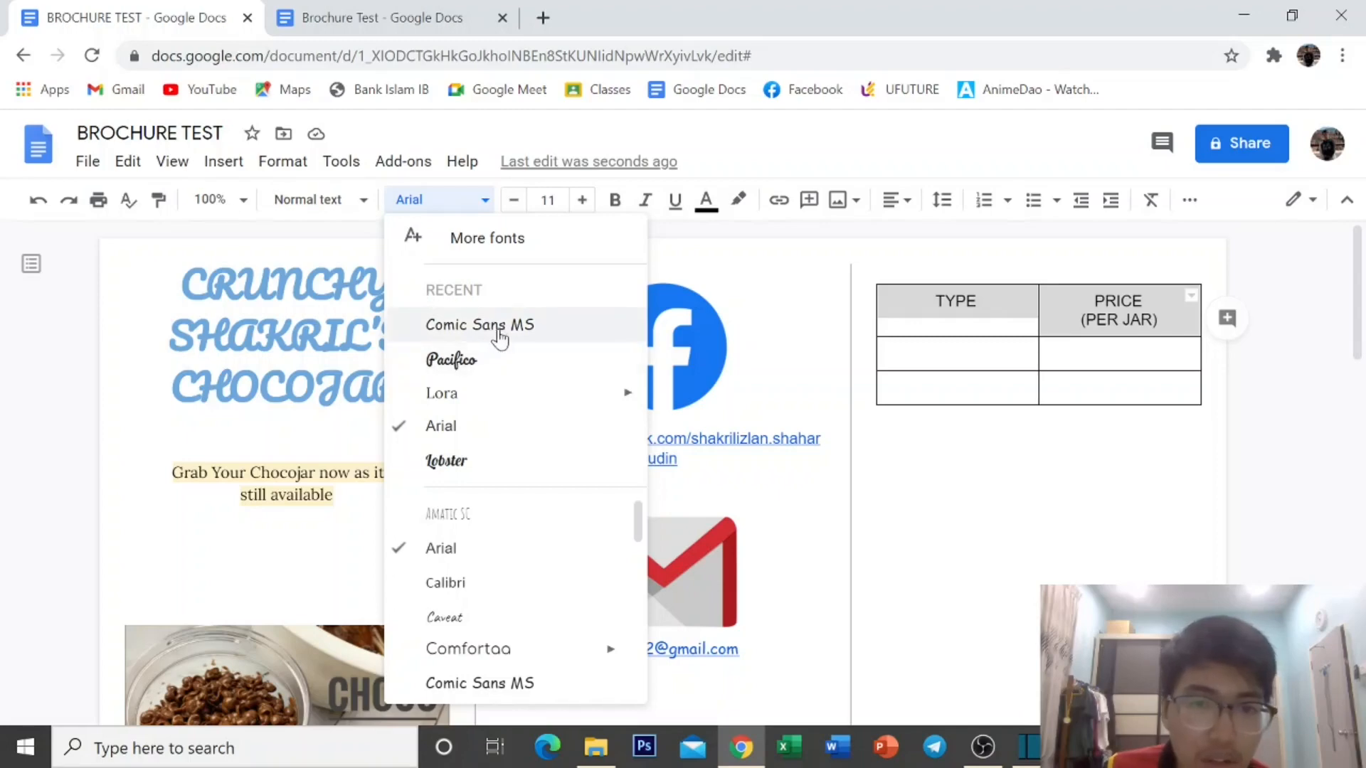
left_click(497, 329)
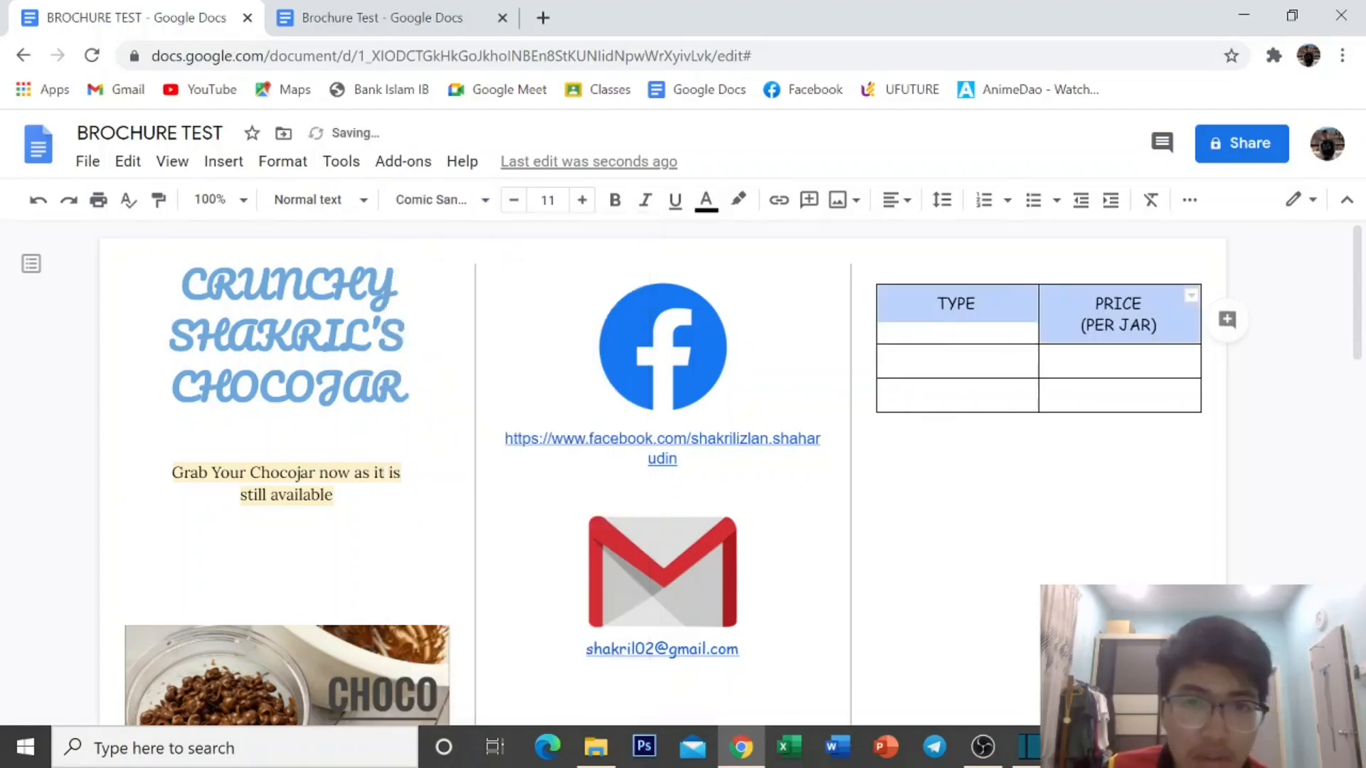
left_click(675, 209)
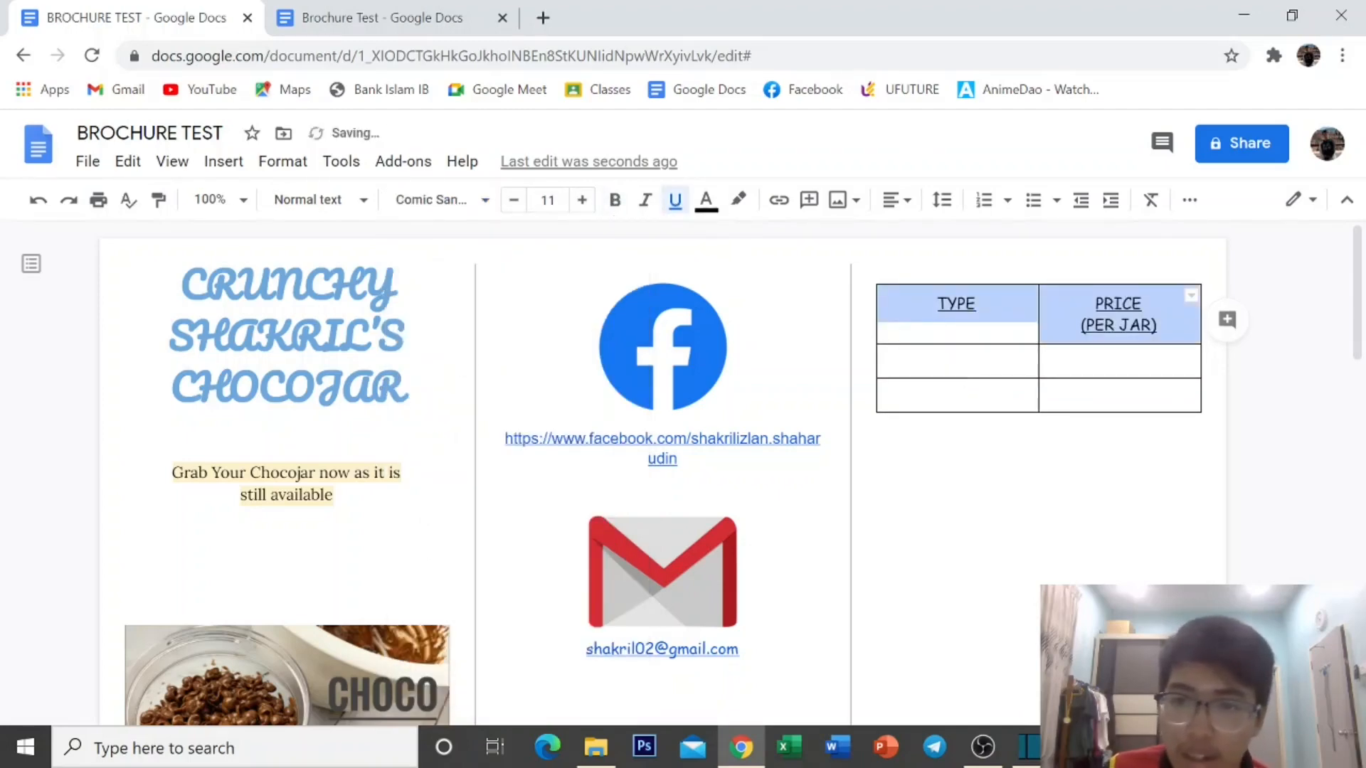
left_click(957, 361)
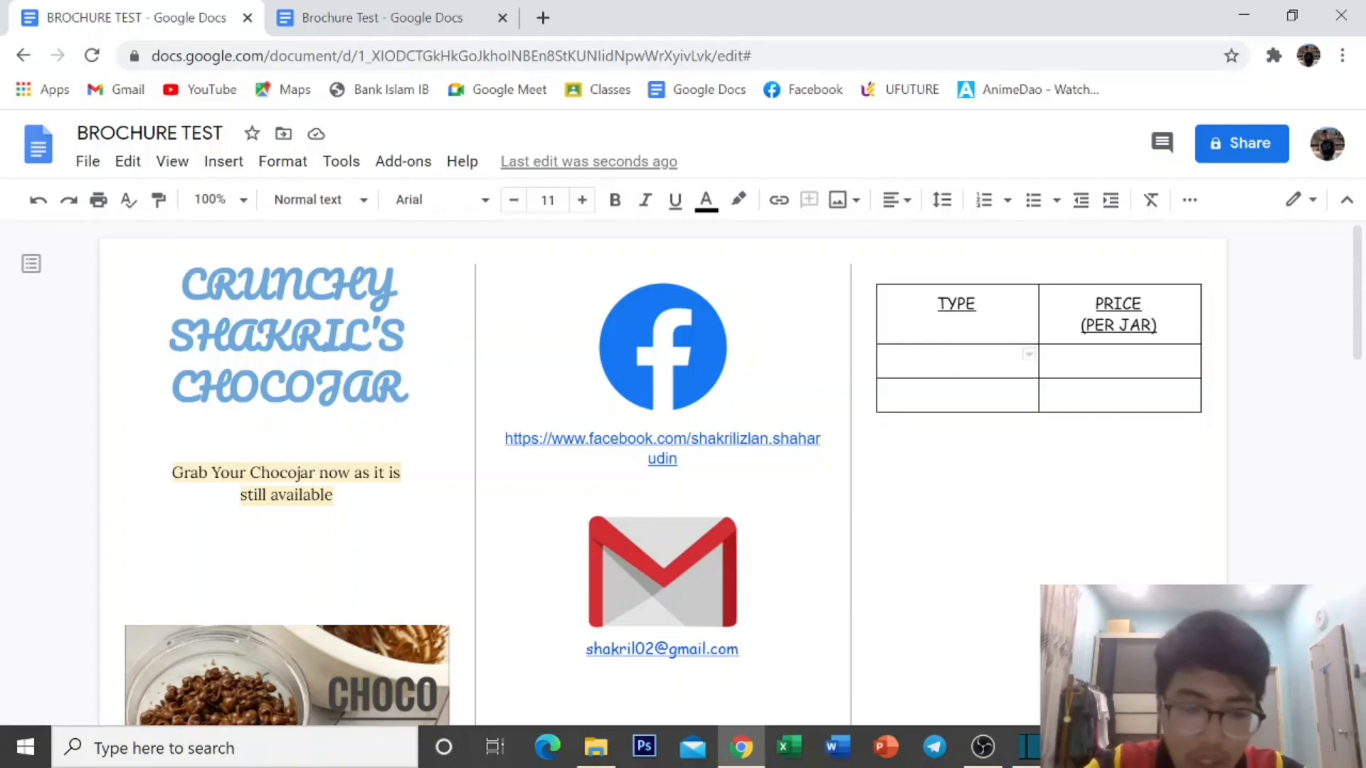
Enter COCORICE and COCOCRUNCH in the two cells below TYPE.
type("COC")
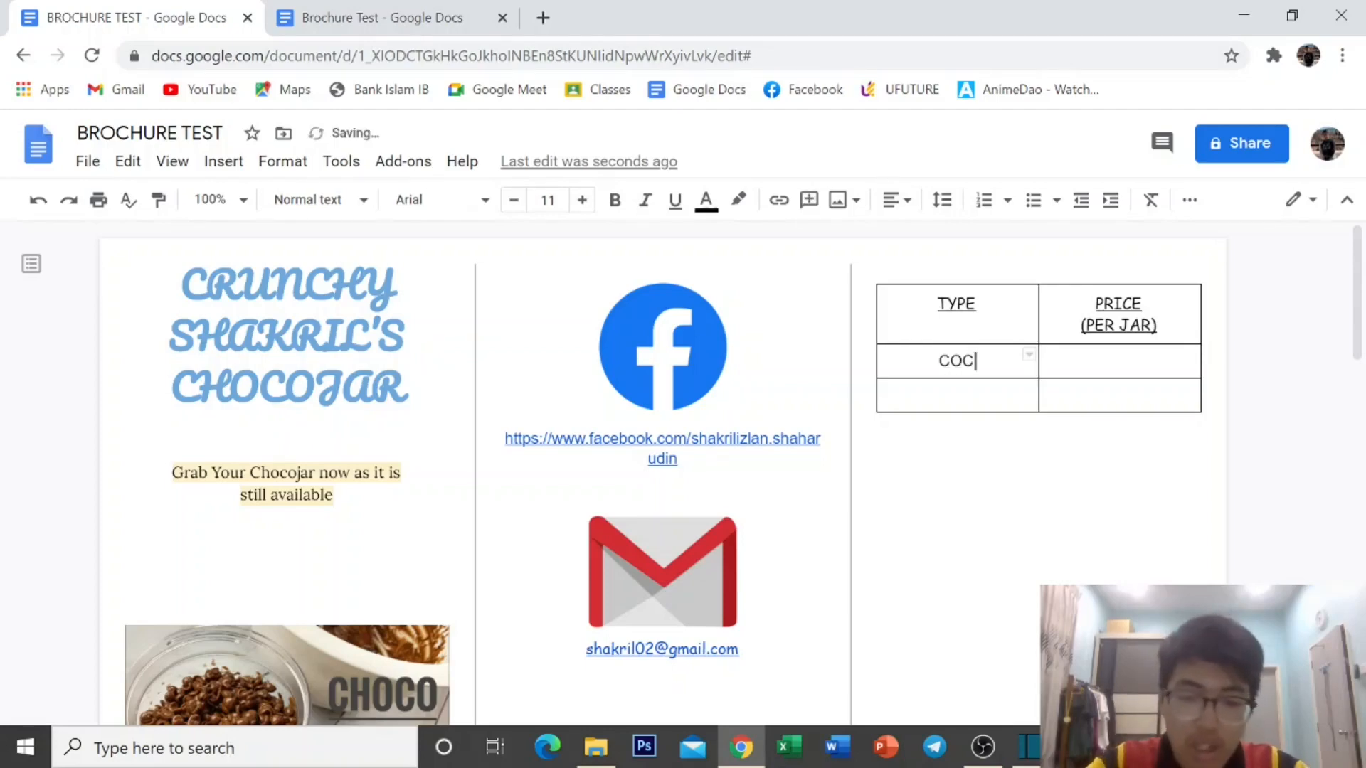
type("ORICE")
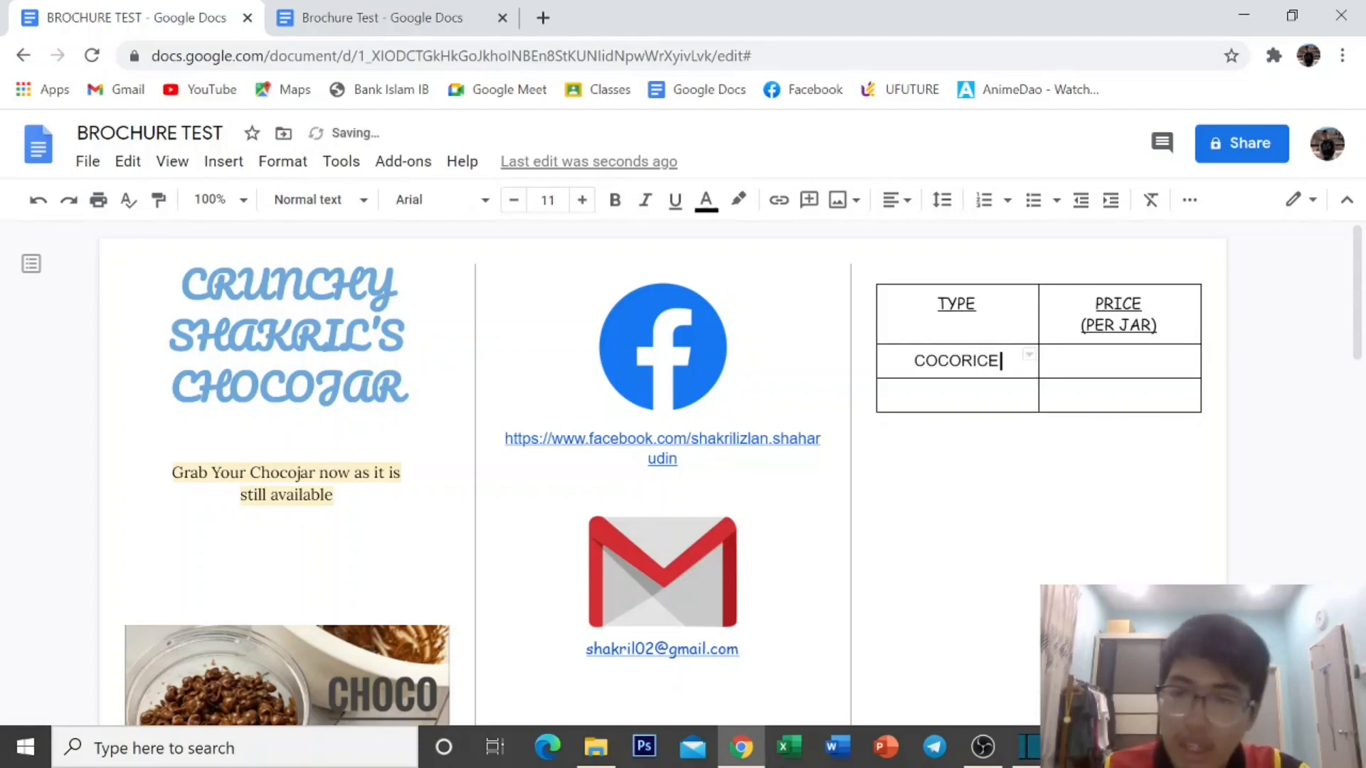
left_click(958, 395)
type("CO")
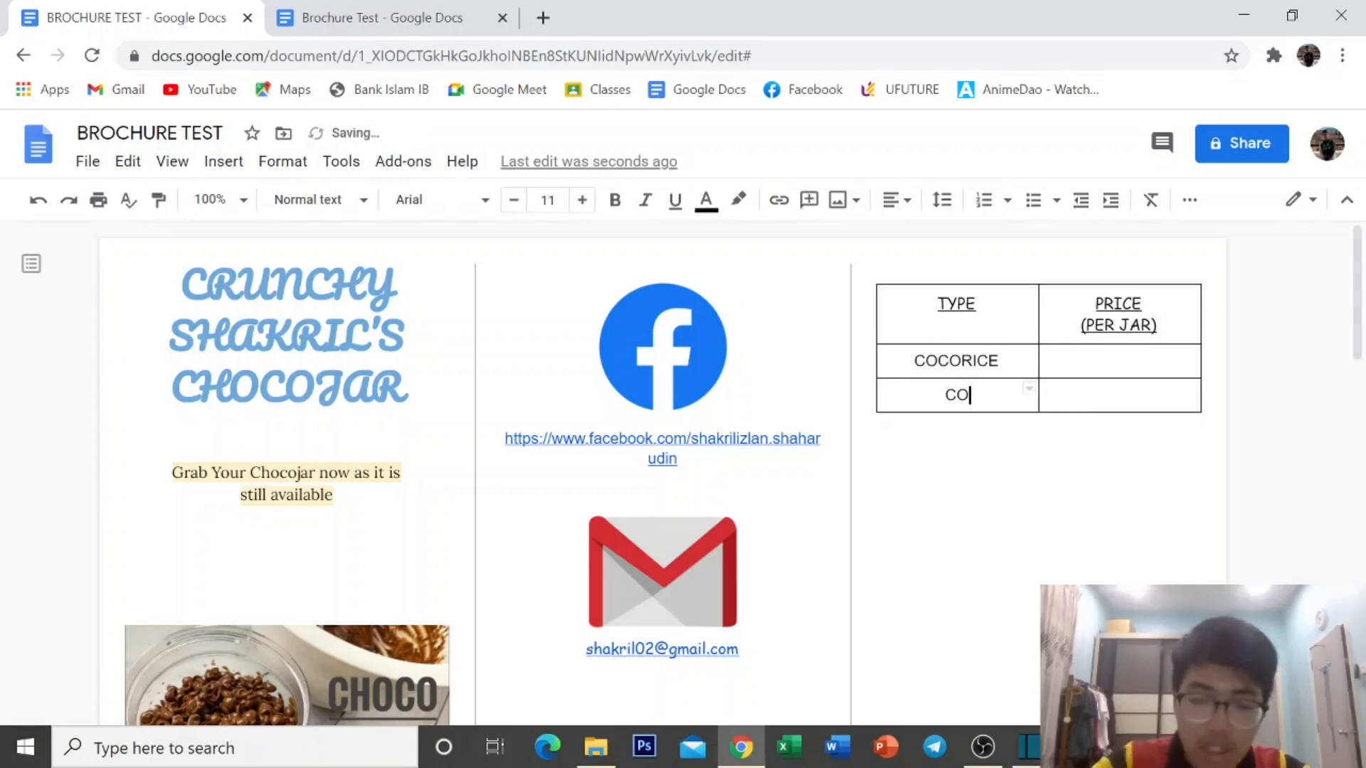
type("COCRUNCH")
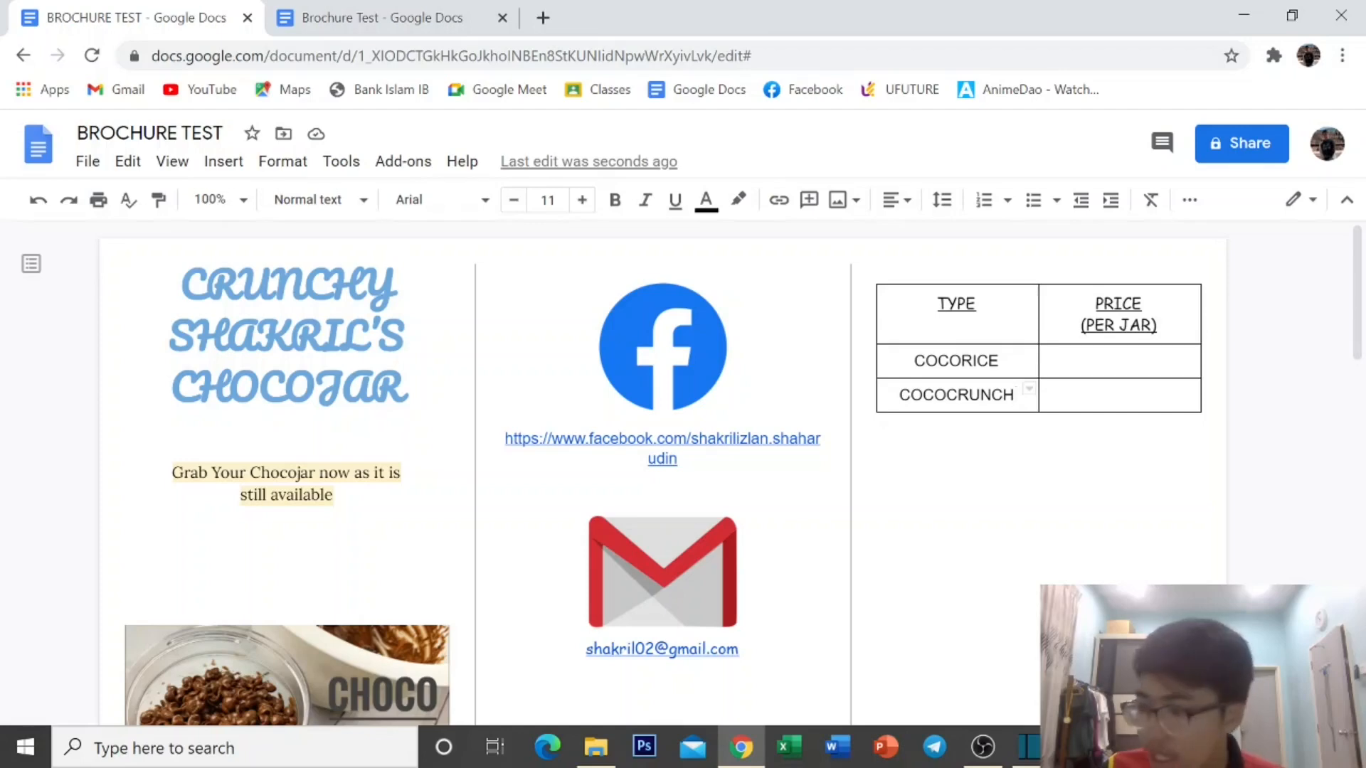
Add a row below COCOCRUNCH, ignore its spelling flag, and enter COCOBALL there.
right_click(1019, 394)
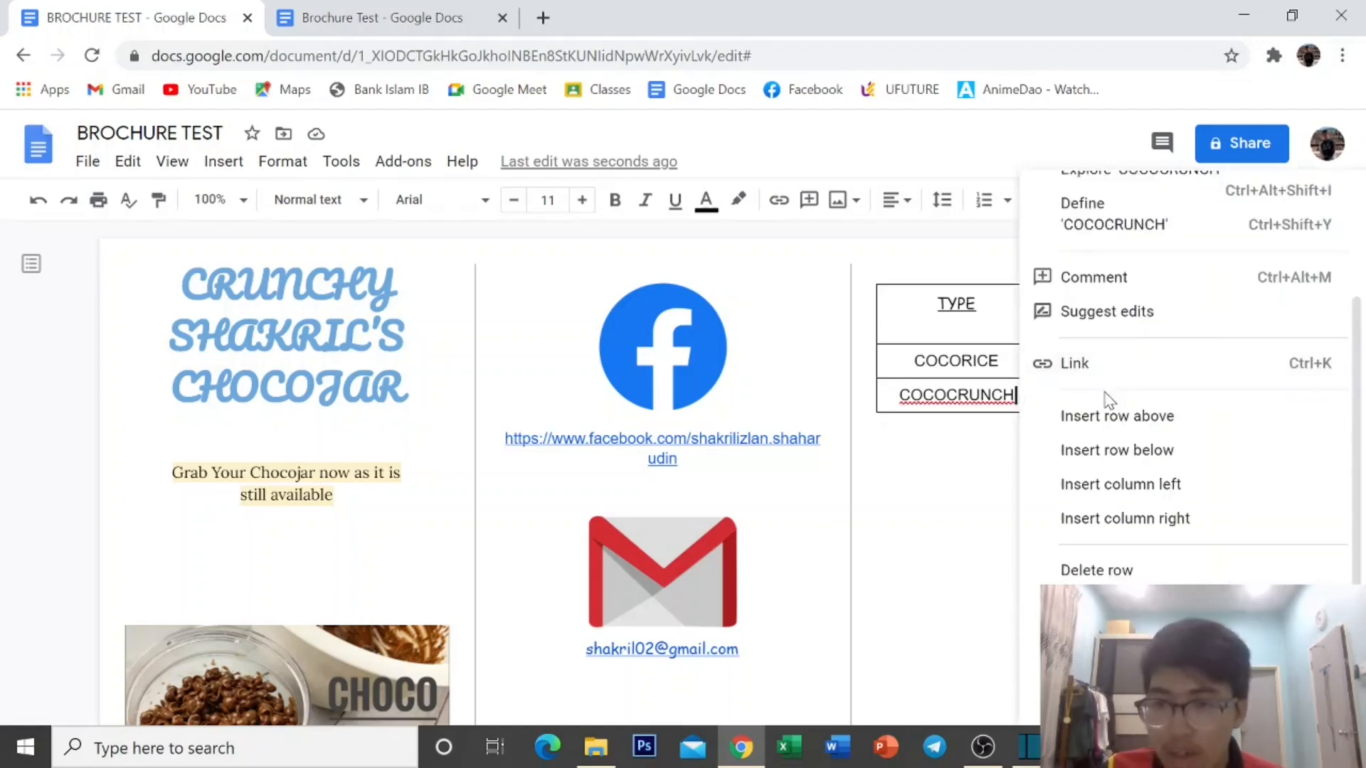
scroll(1111, 395, "down", 2)
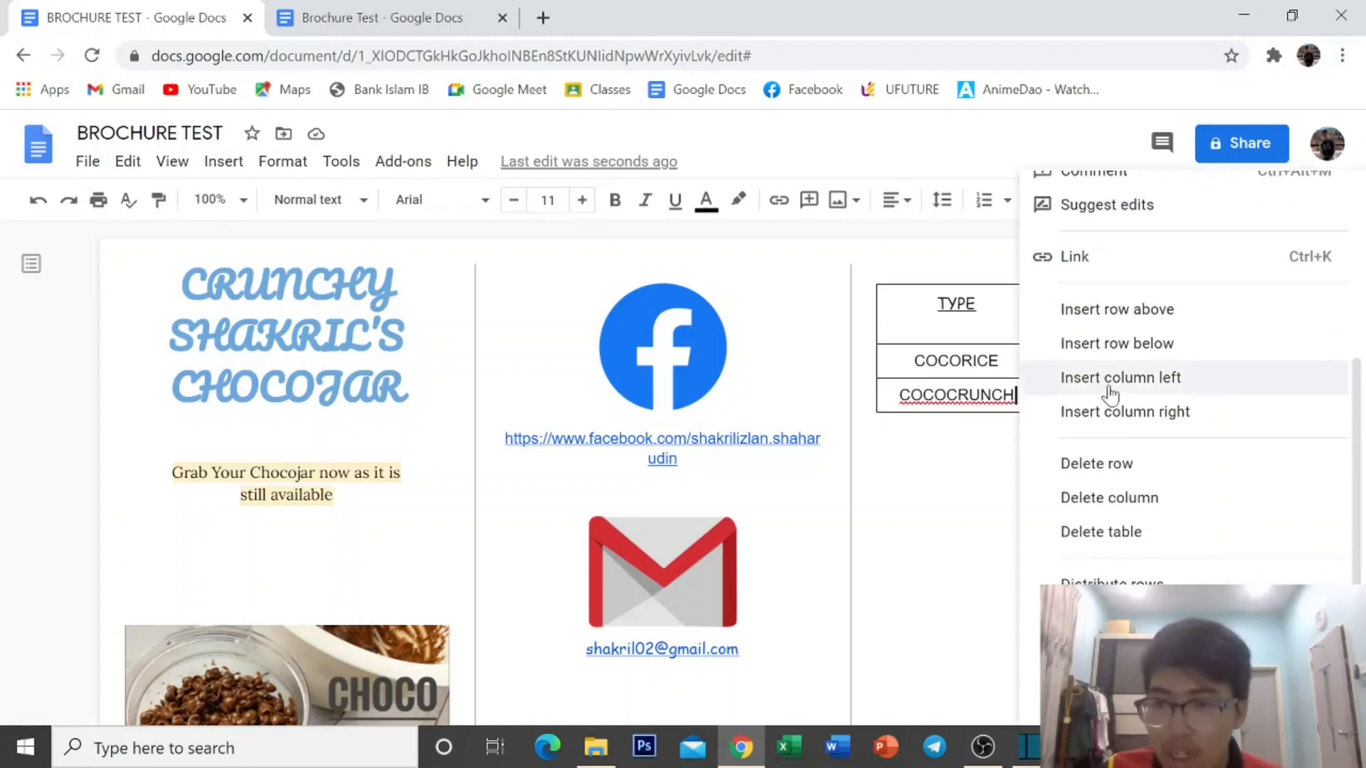
left_click(1141, 346)
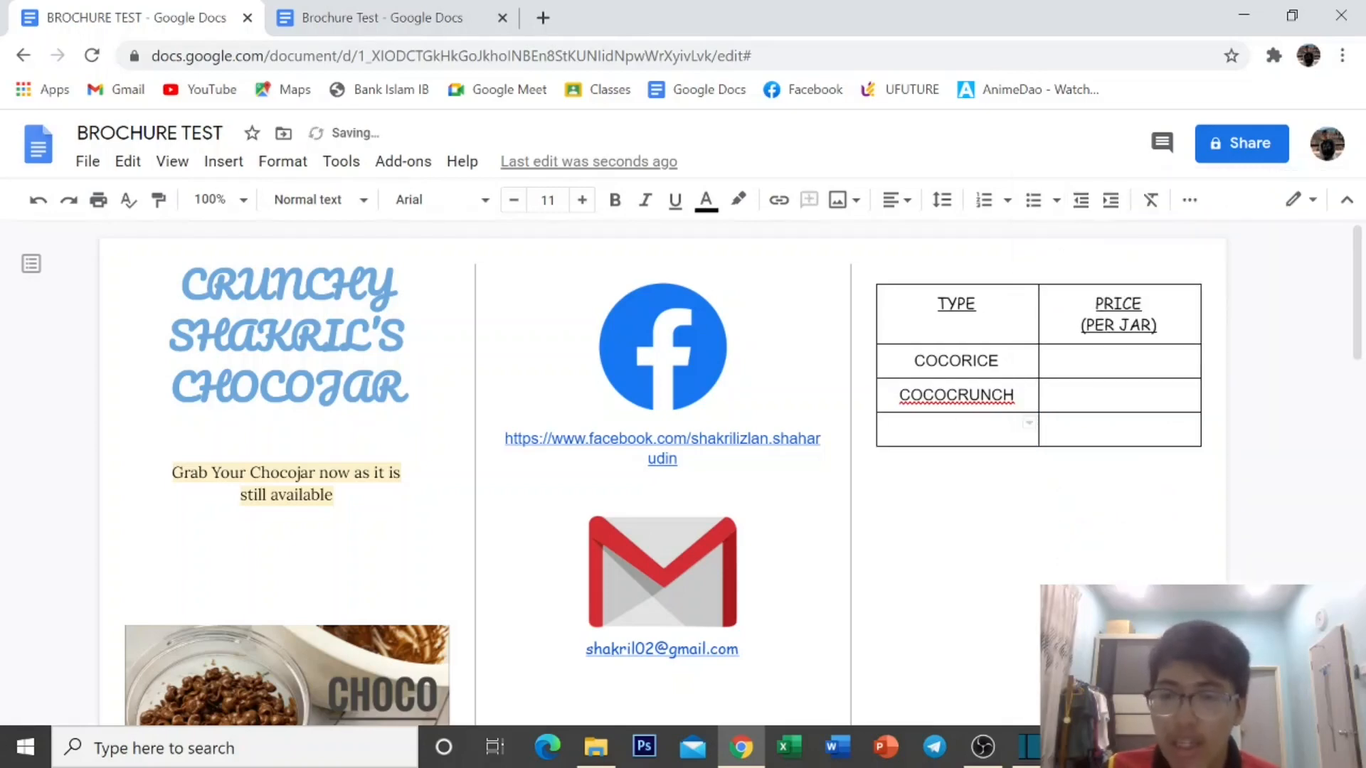
left_click(970, 394)
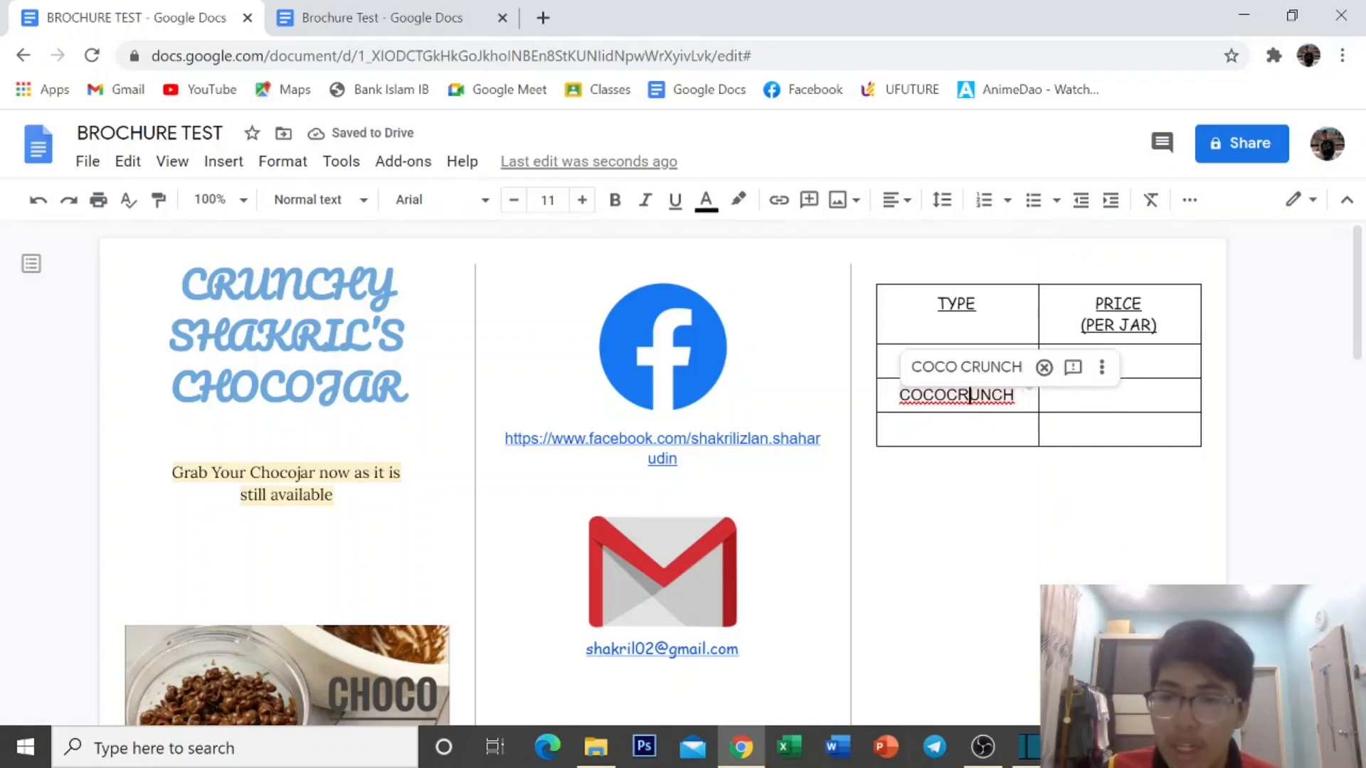
left_click(1042, 366)
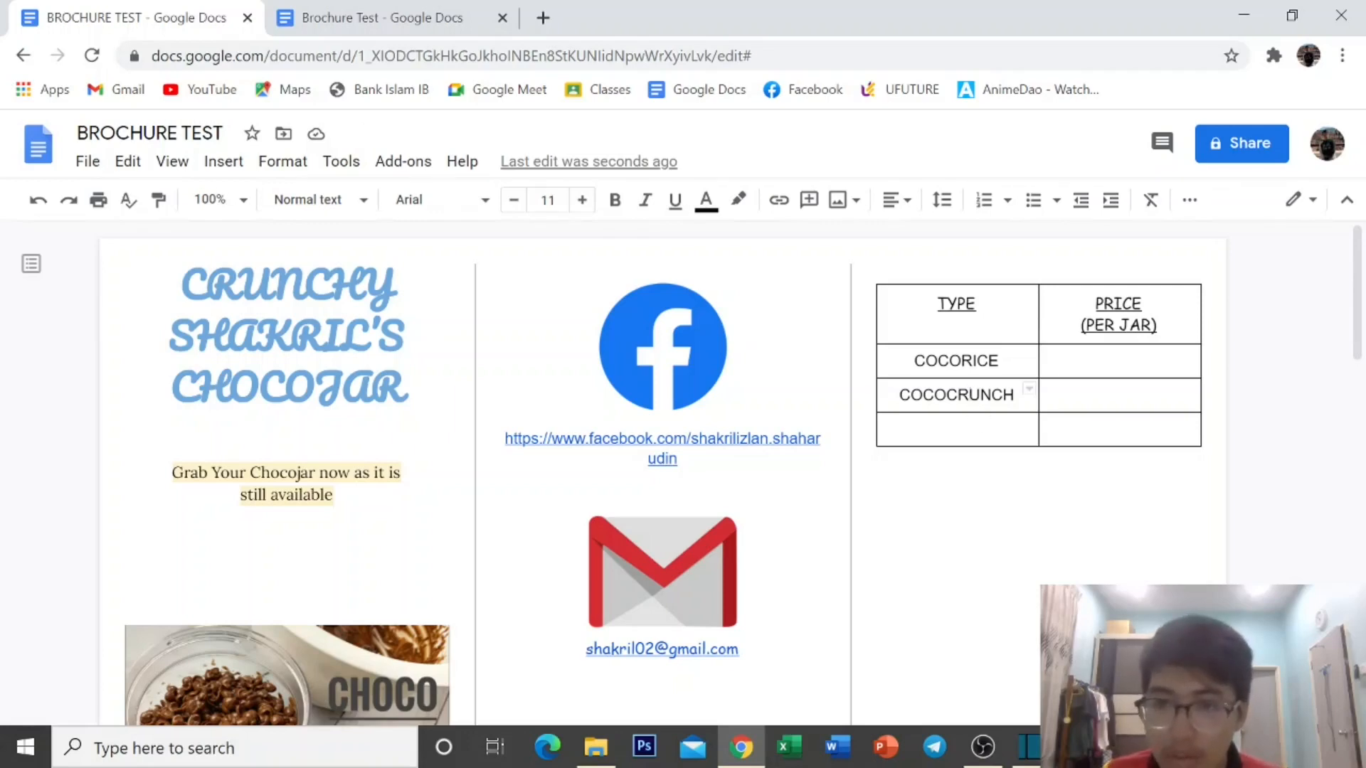
left_click(958, 430)
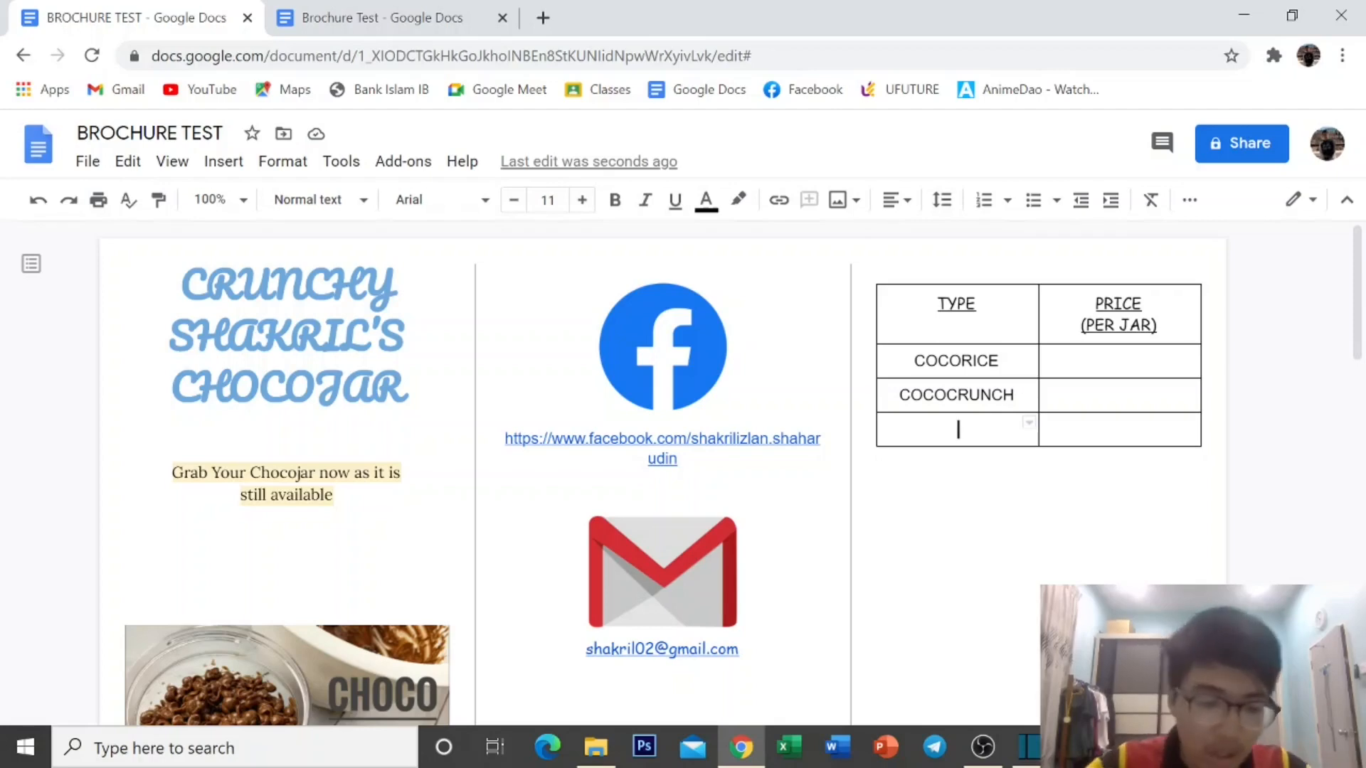
type("COCOB")
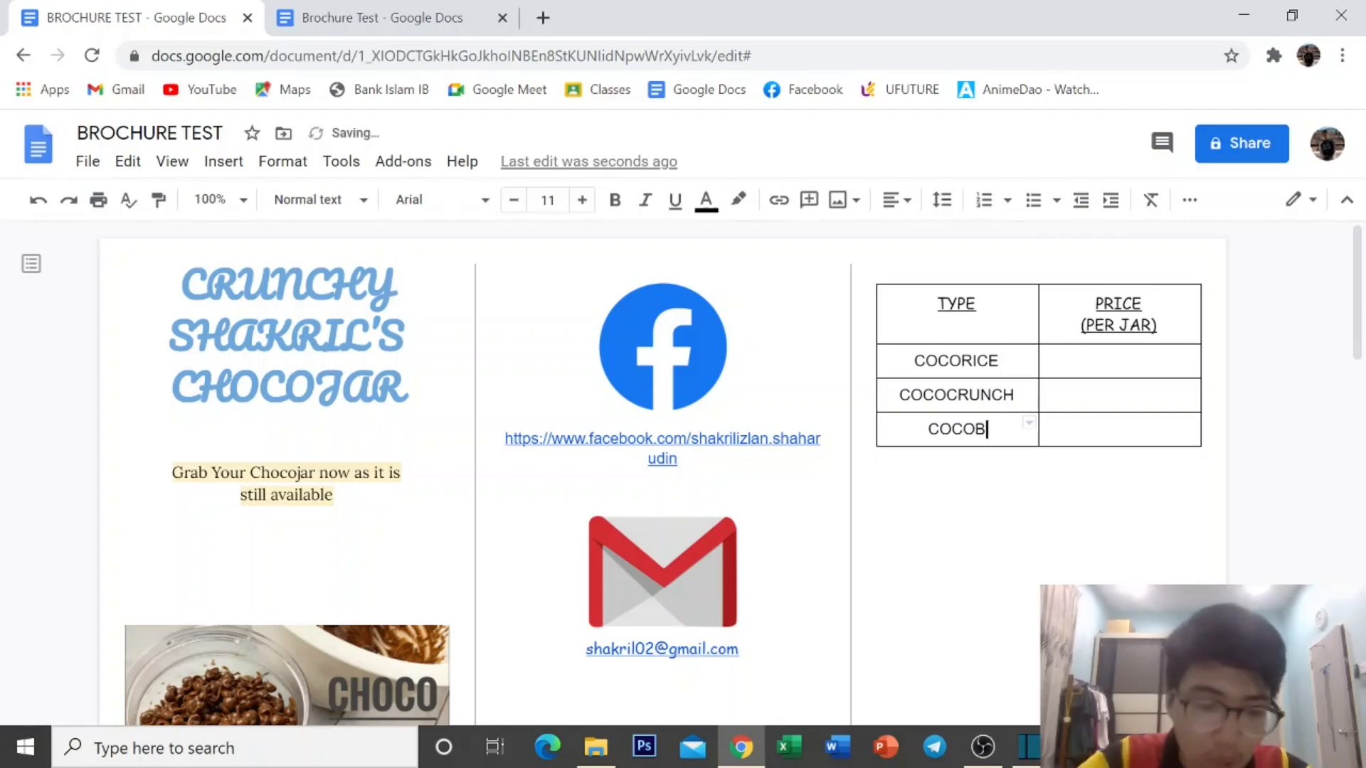
type("ALL")
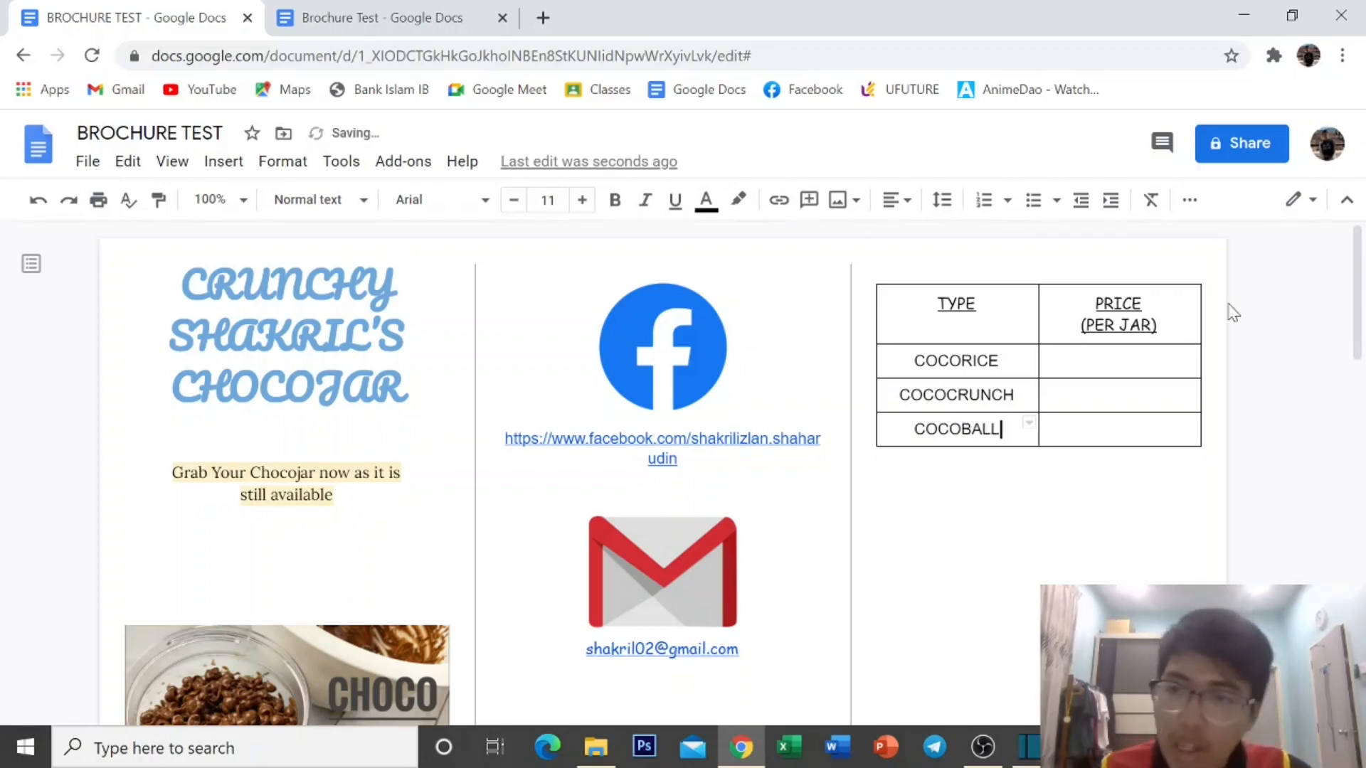
Enter prices RM15, RM10 and RM13 for COCORICE, COCOCRUNCH and COCOBALL.
left_click(1121, 360)
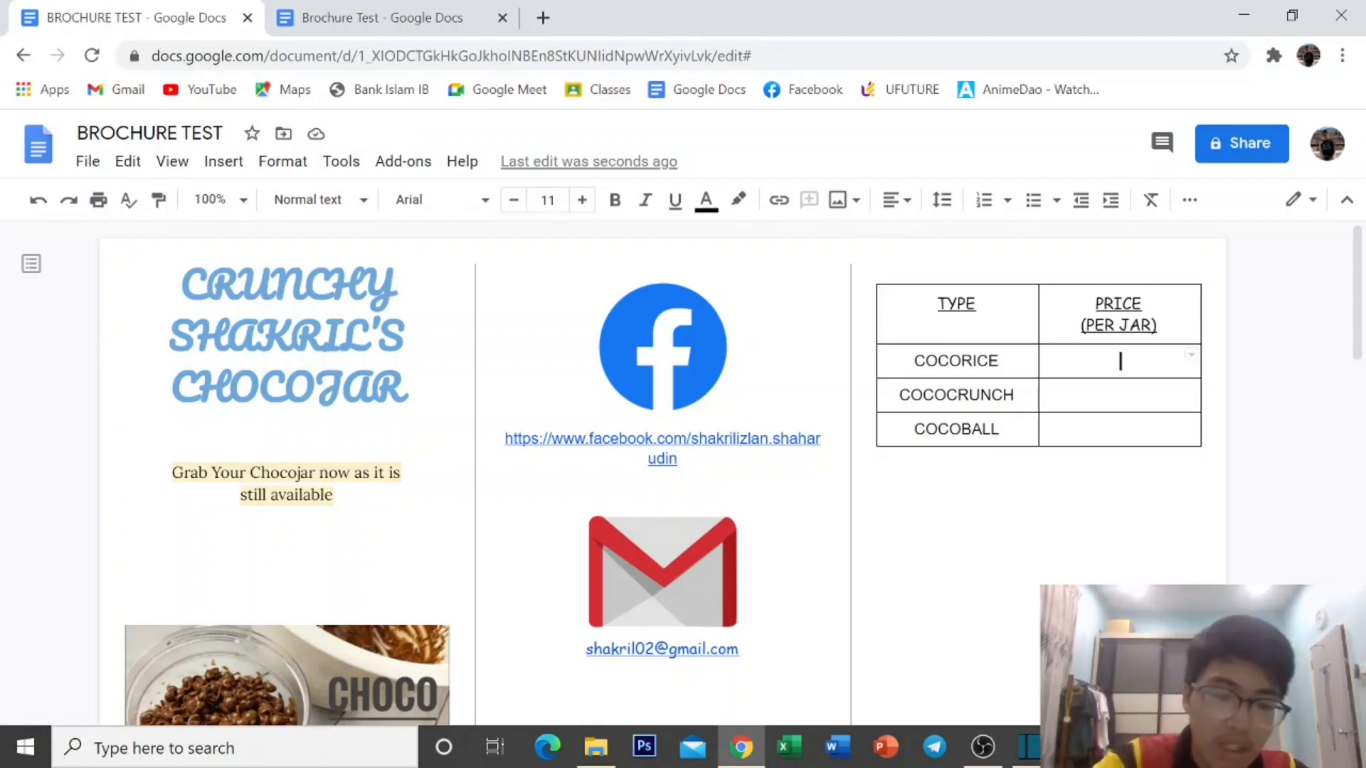
type("RM15")
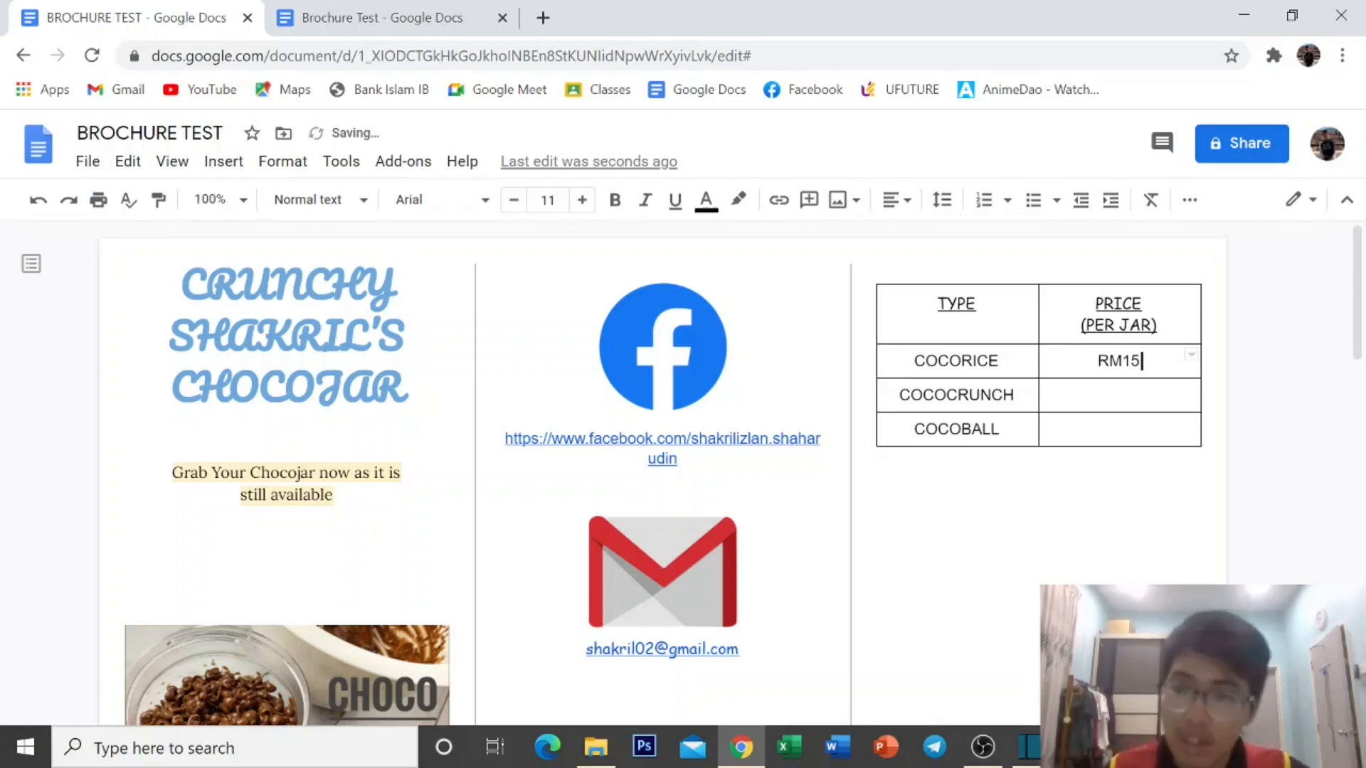
left_click(1120, 395)
type("R")
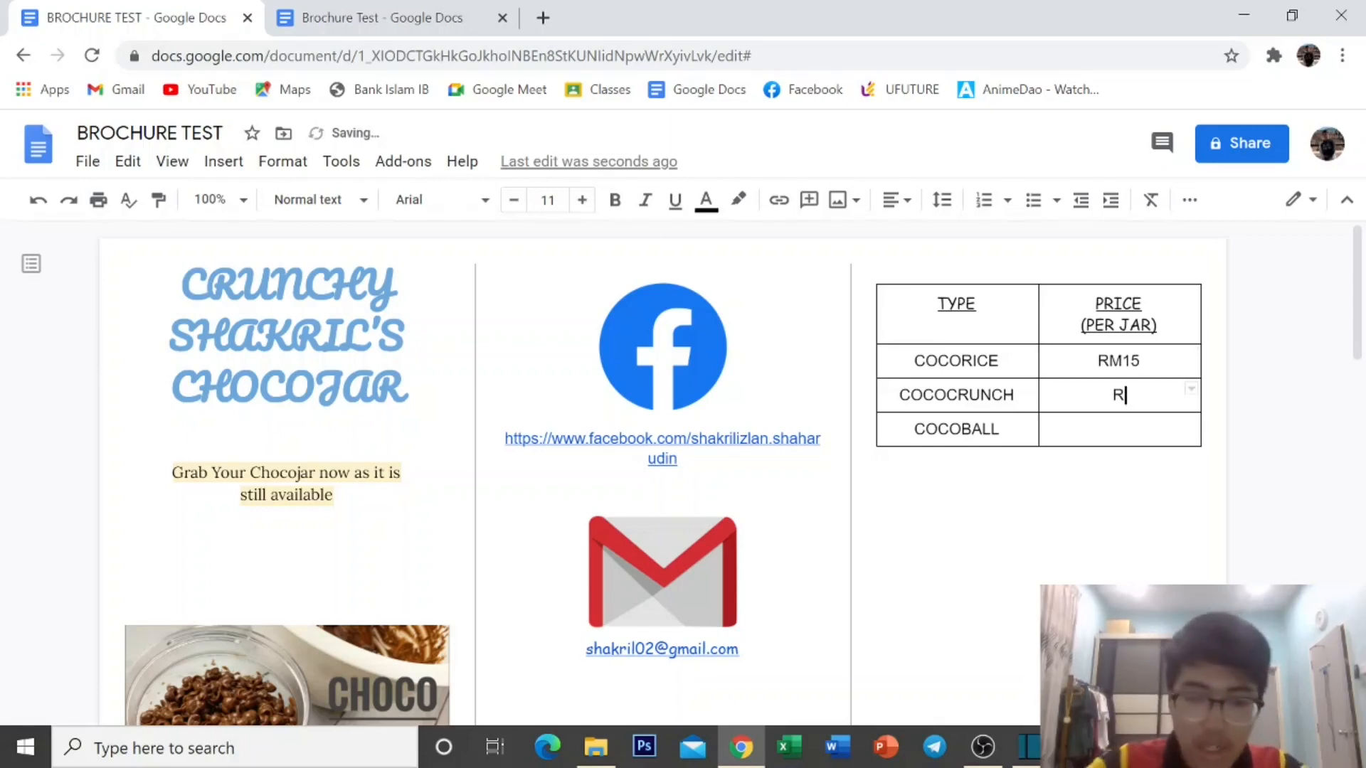
type("M10")
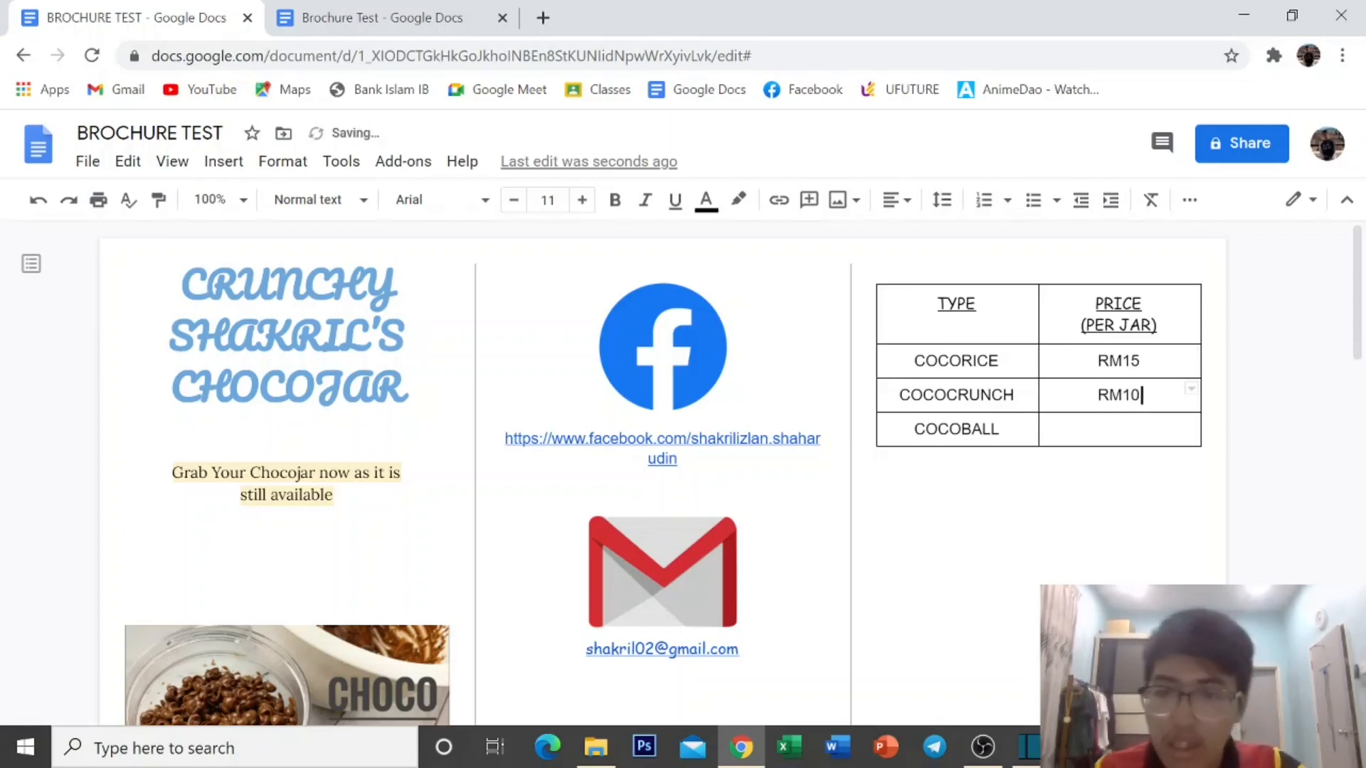
left_click(1120, 429)
type("RM13")
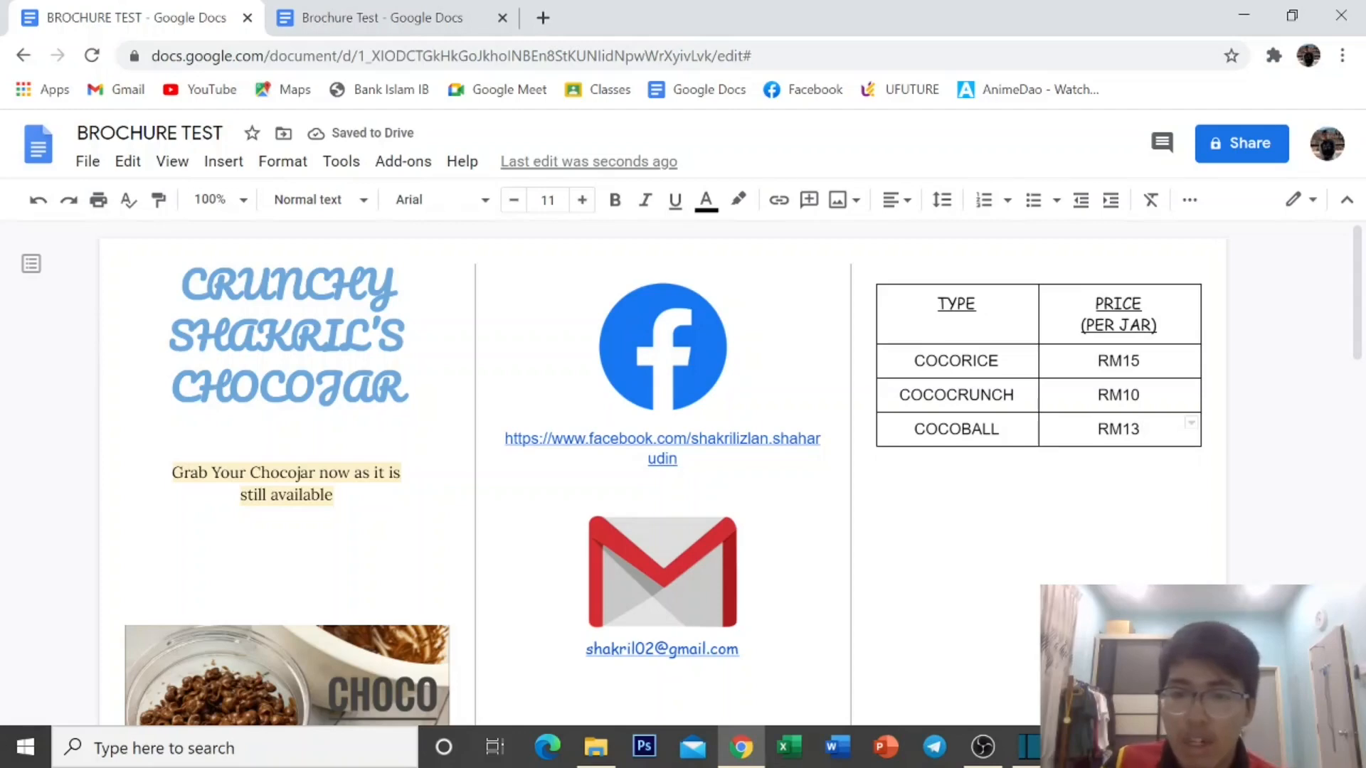
Try the Pacifico font on the table's flavour and price rows.
left_click_drag(914, 361, 1138, 429)
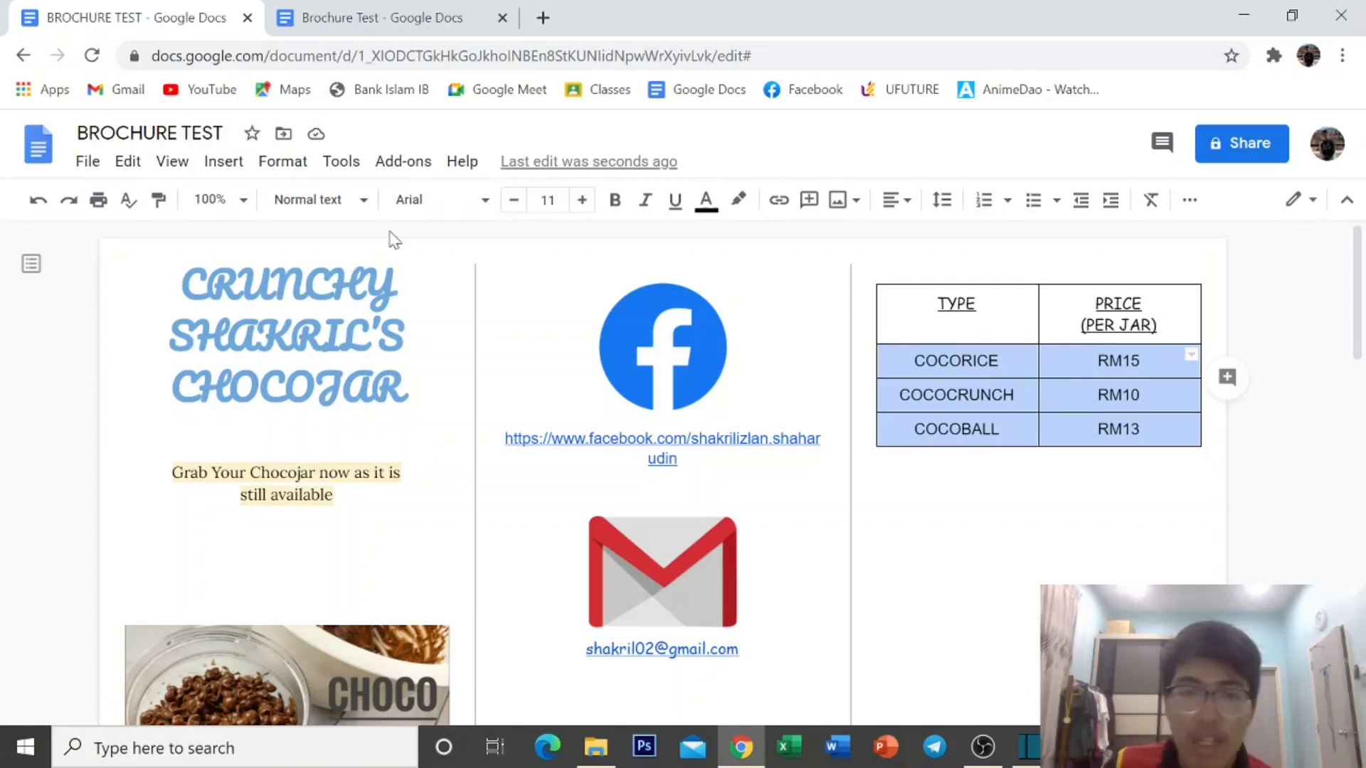
left_click(438, 201)
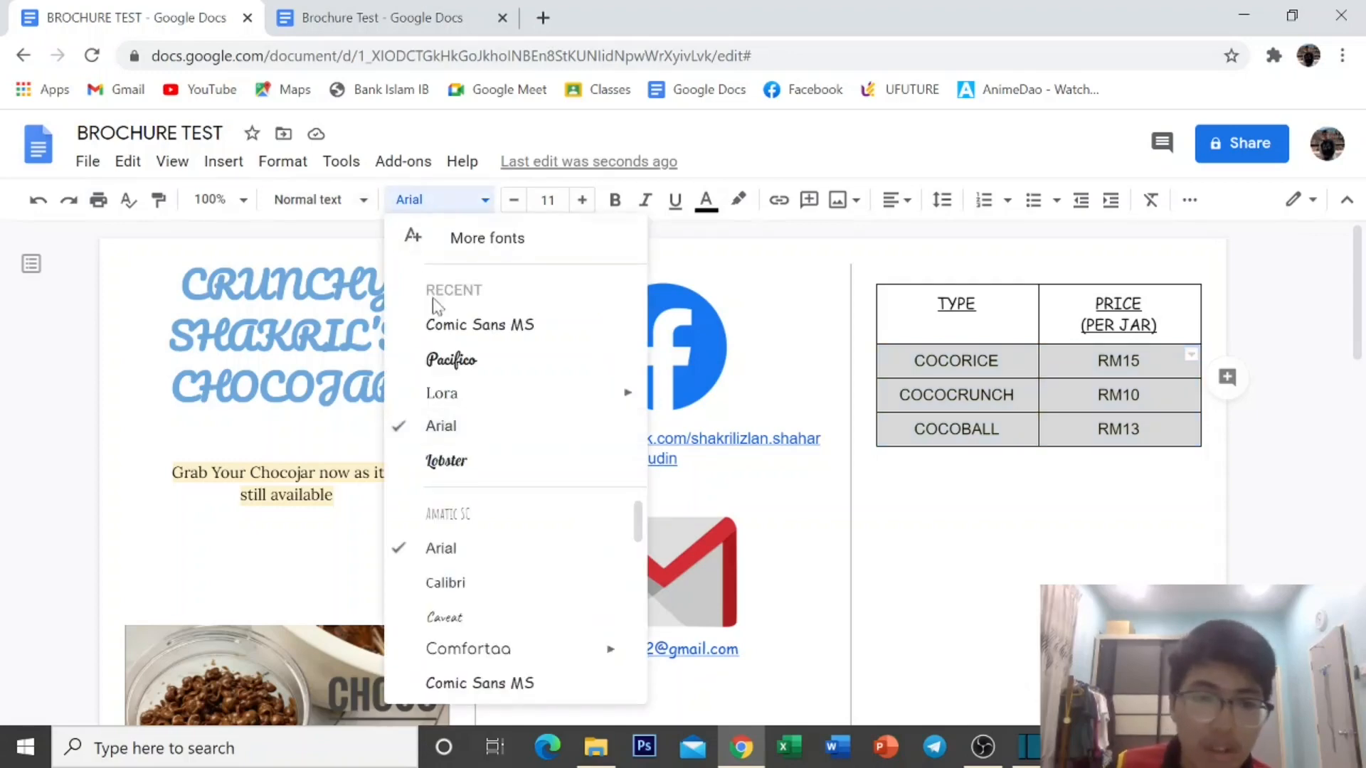
left_click(456, 358)
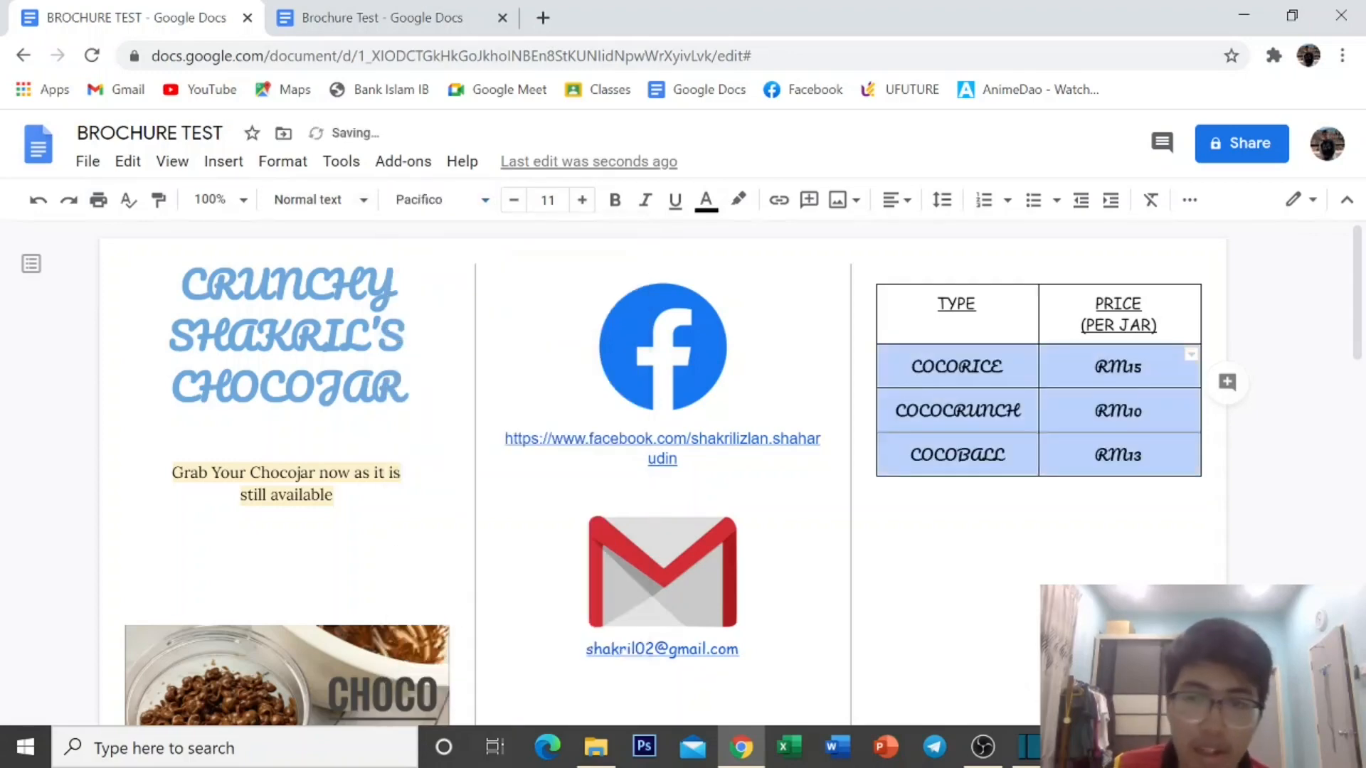
left_click(878, 526)
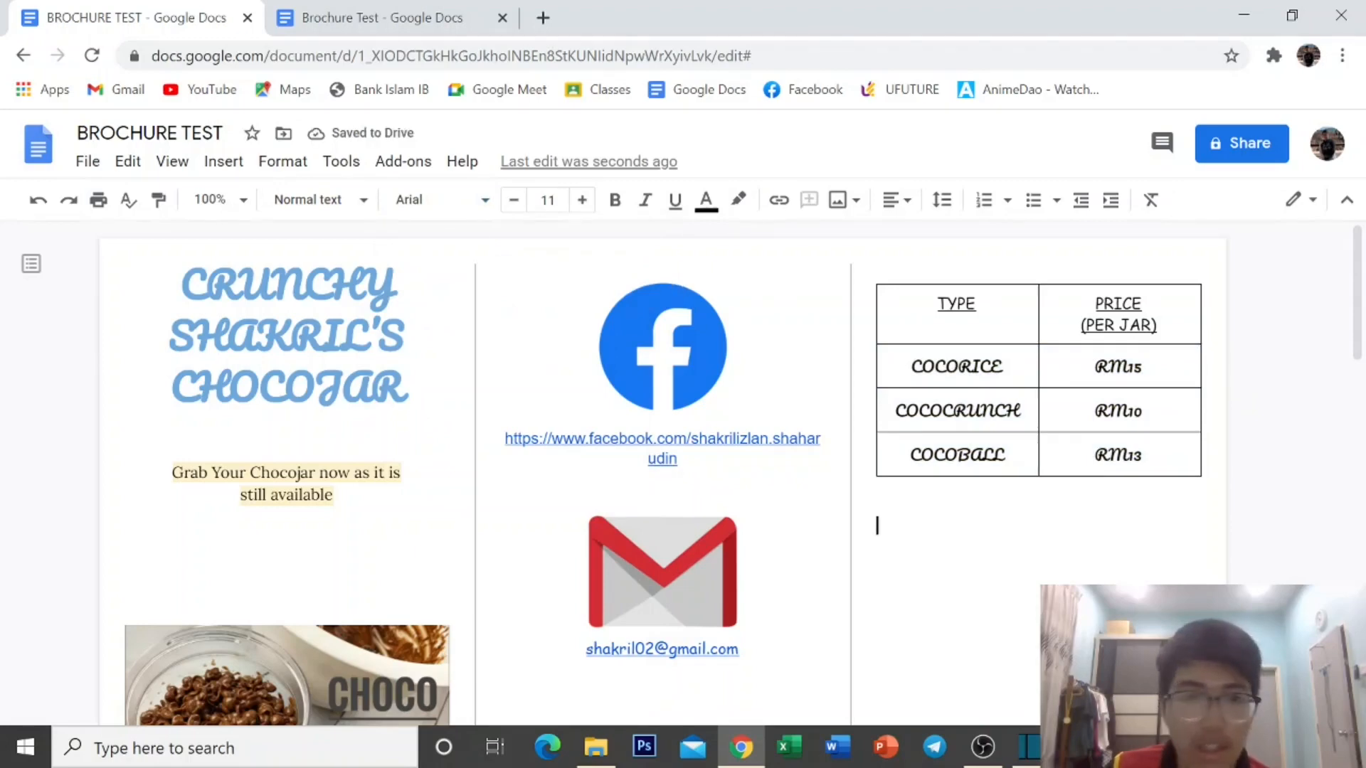
Switch all flavour and price rows, including COCOBALL, to Lobster.
left_click_drag(918, 365, 1087, 455)
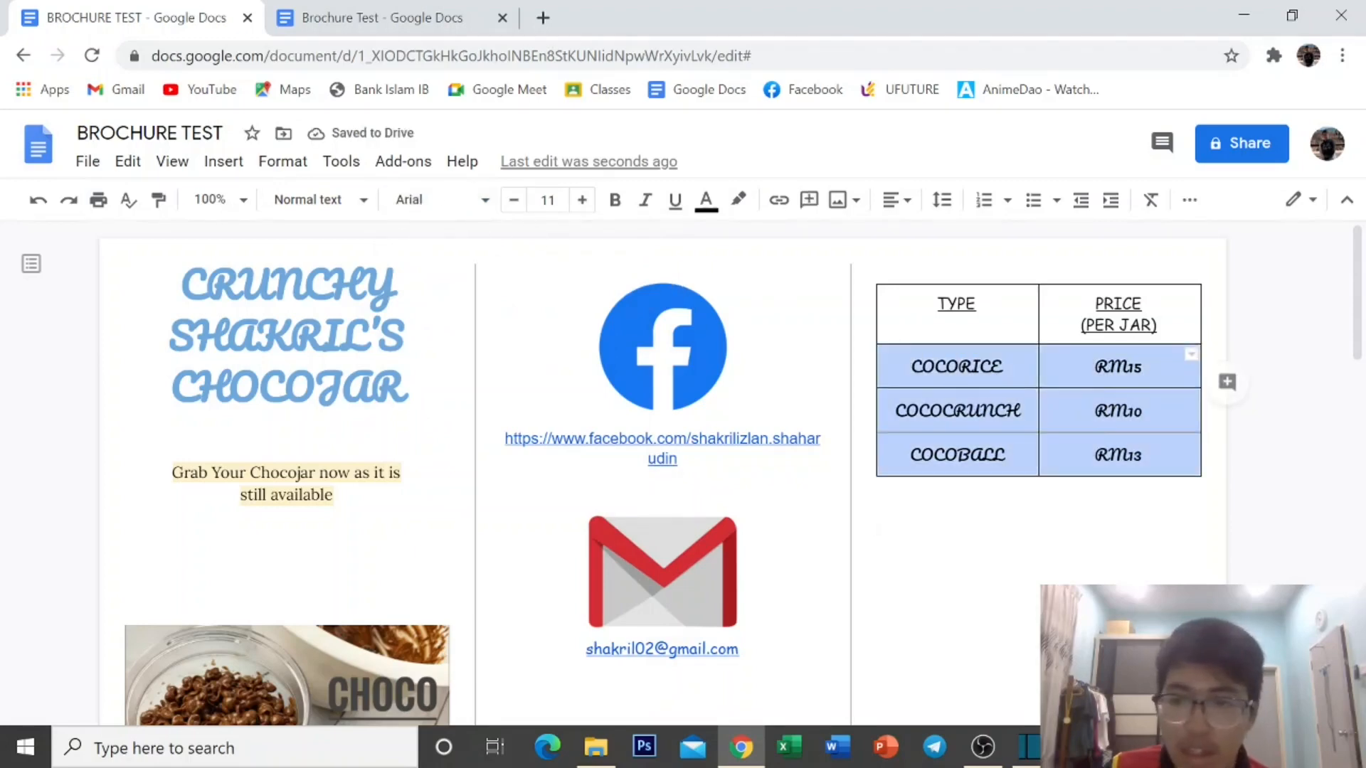
left_click(434, 200)
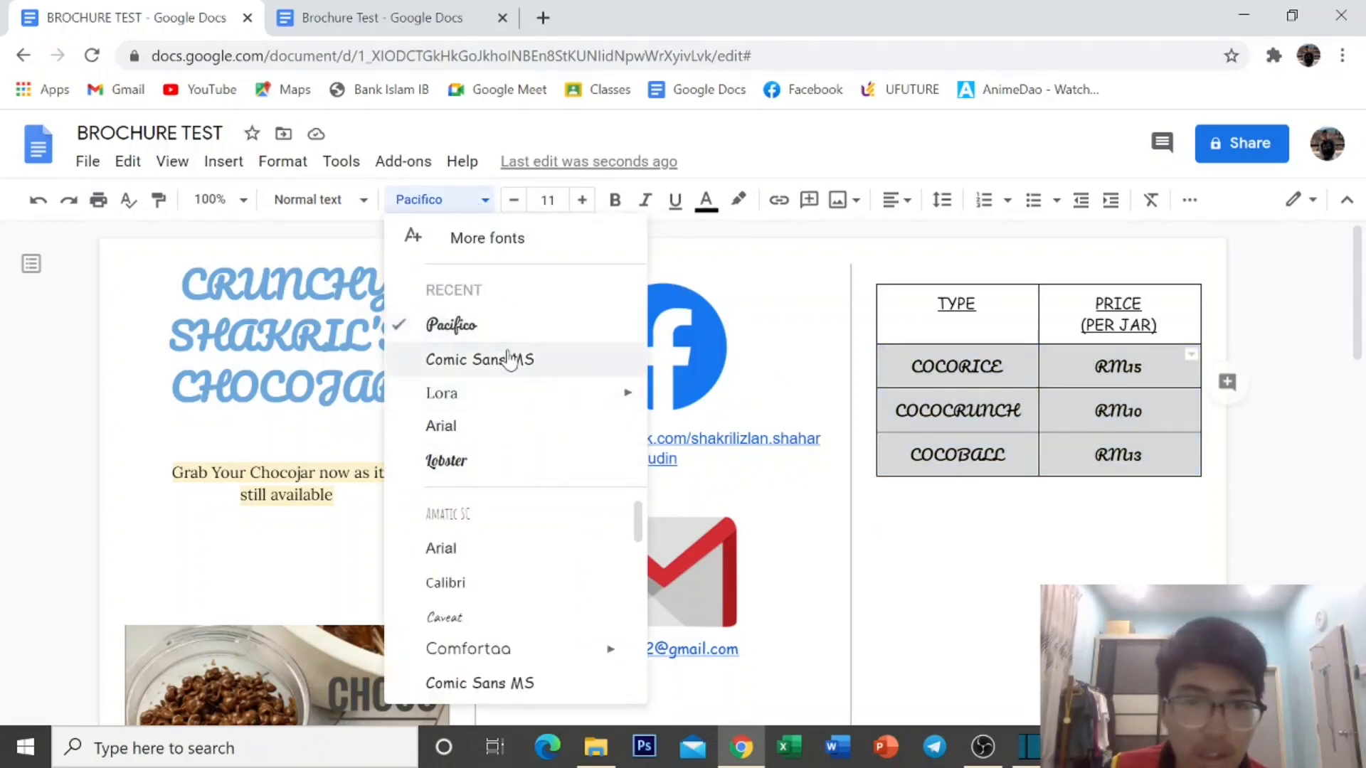
left_click(510, 461)
left_click(879, 544)
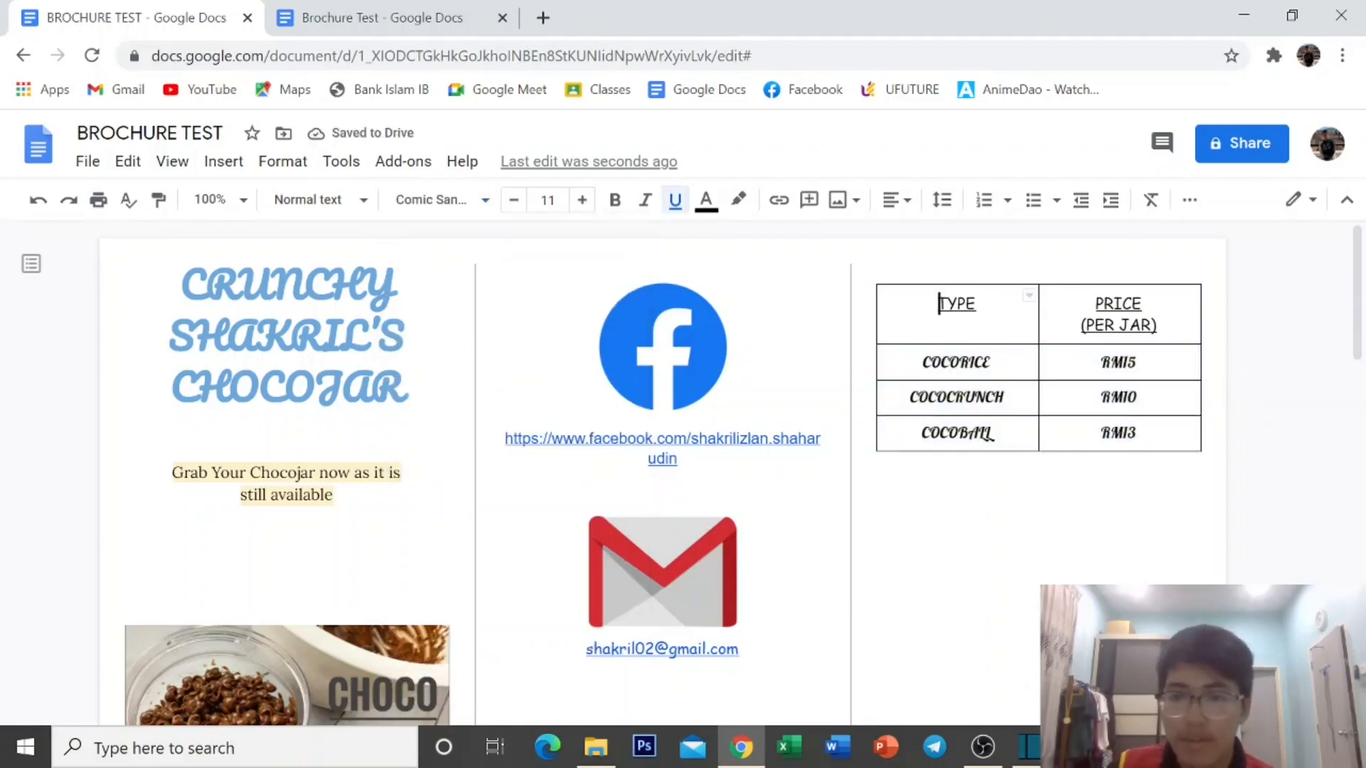
scroll(662, 470, "down", 2)
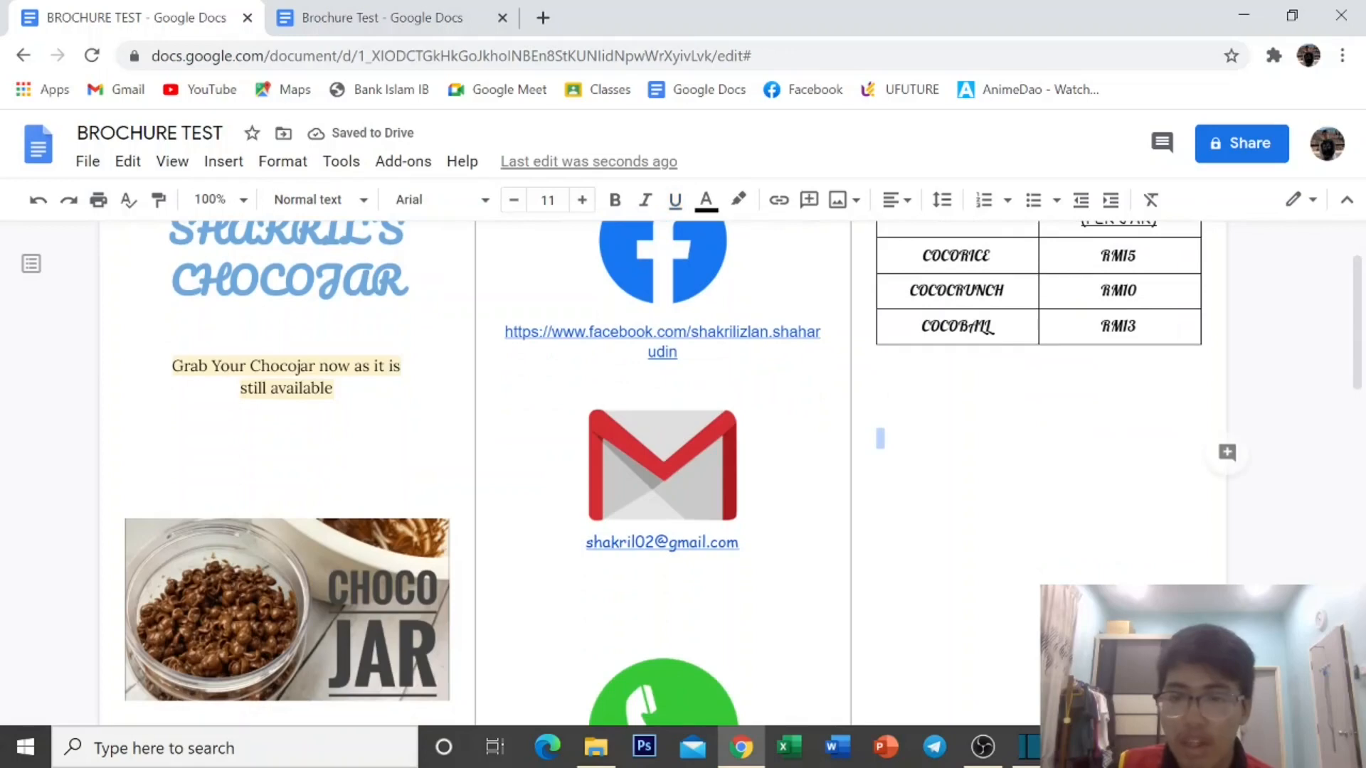
Upload the TYPE CHOCOJAR picture below the price table.
left_click(878, 416)
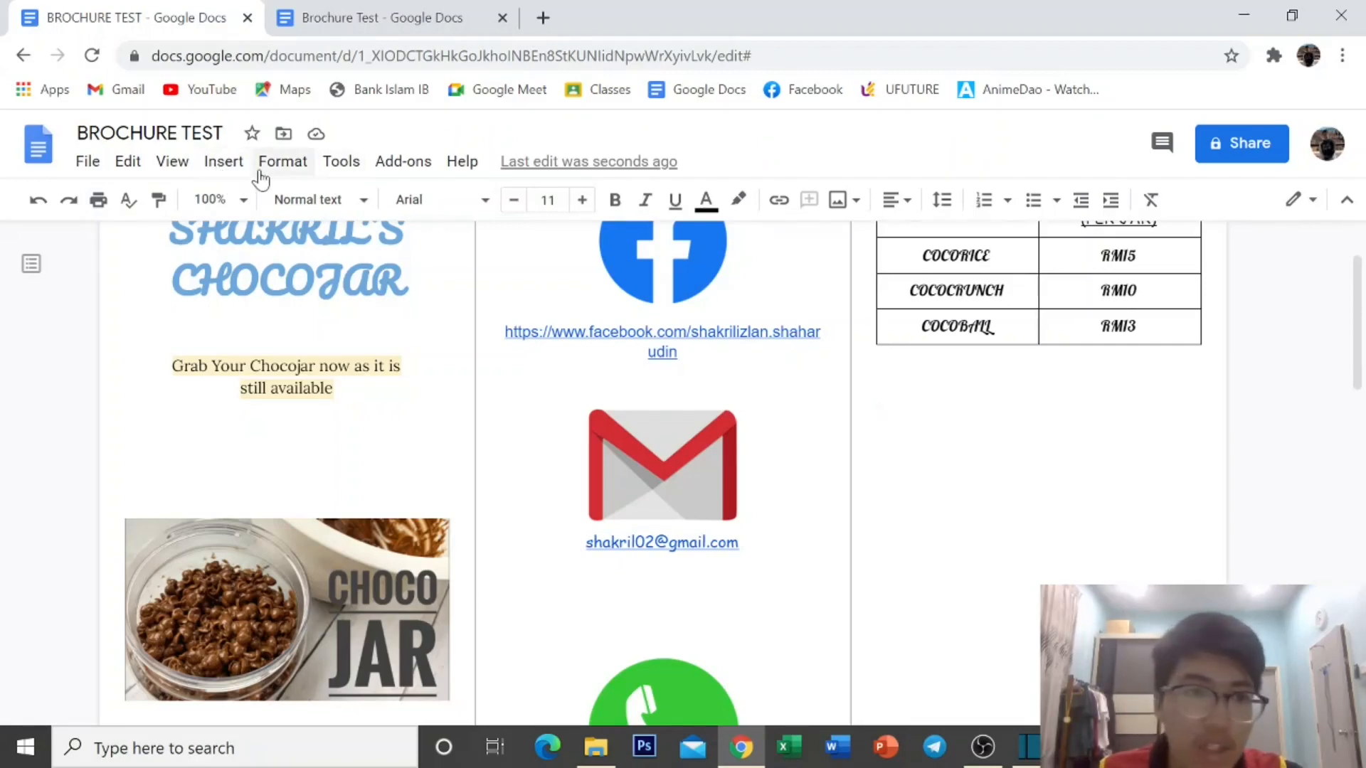
left_click(233, 173)
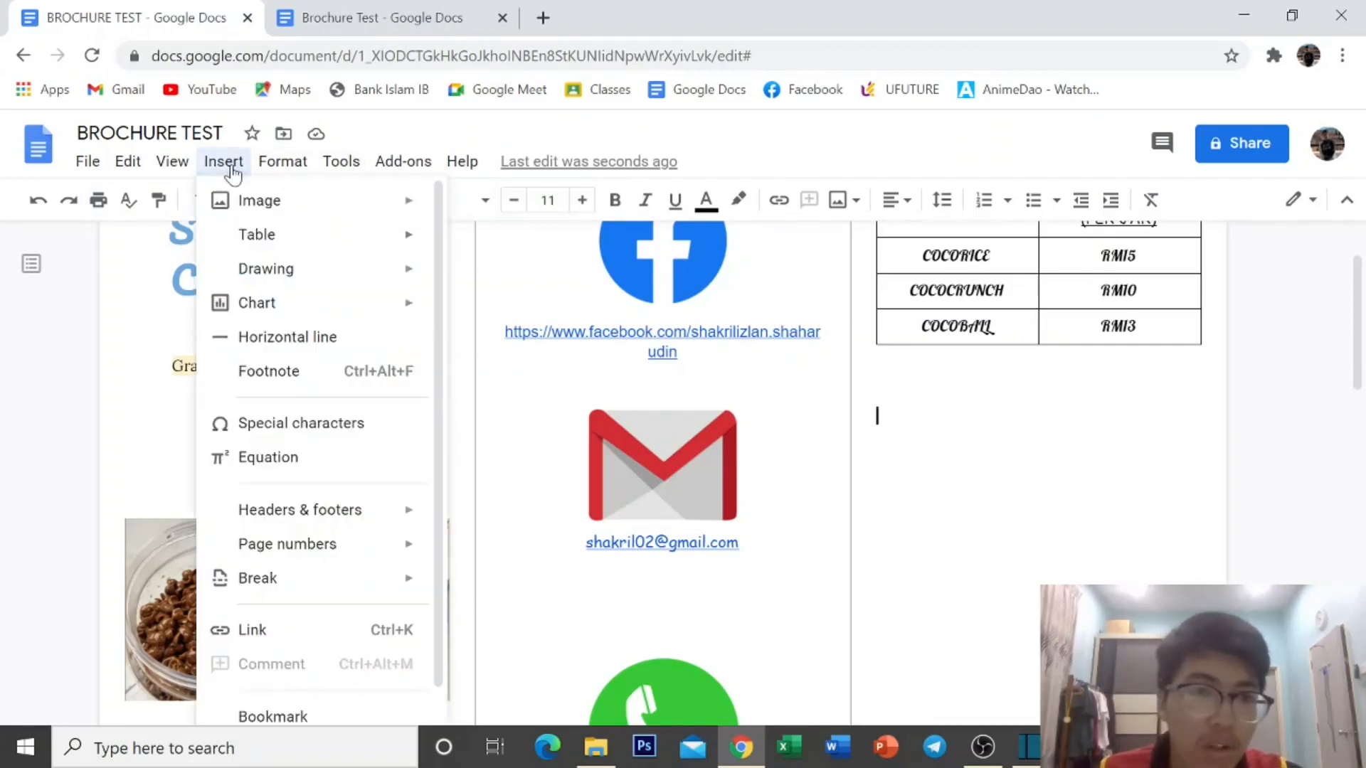
mouse_move(265, 201)
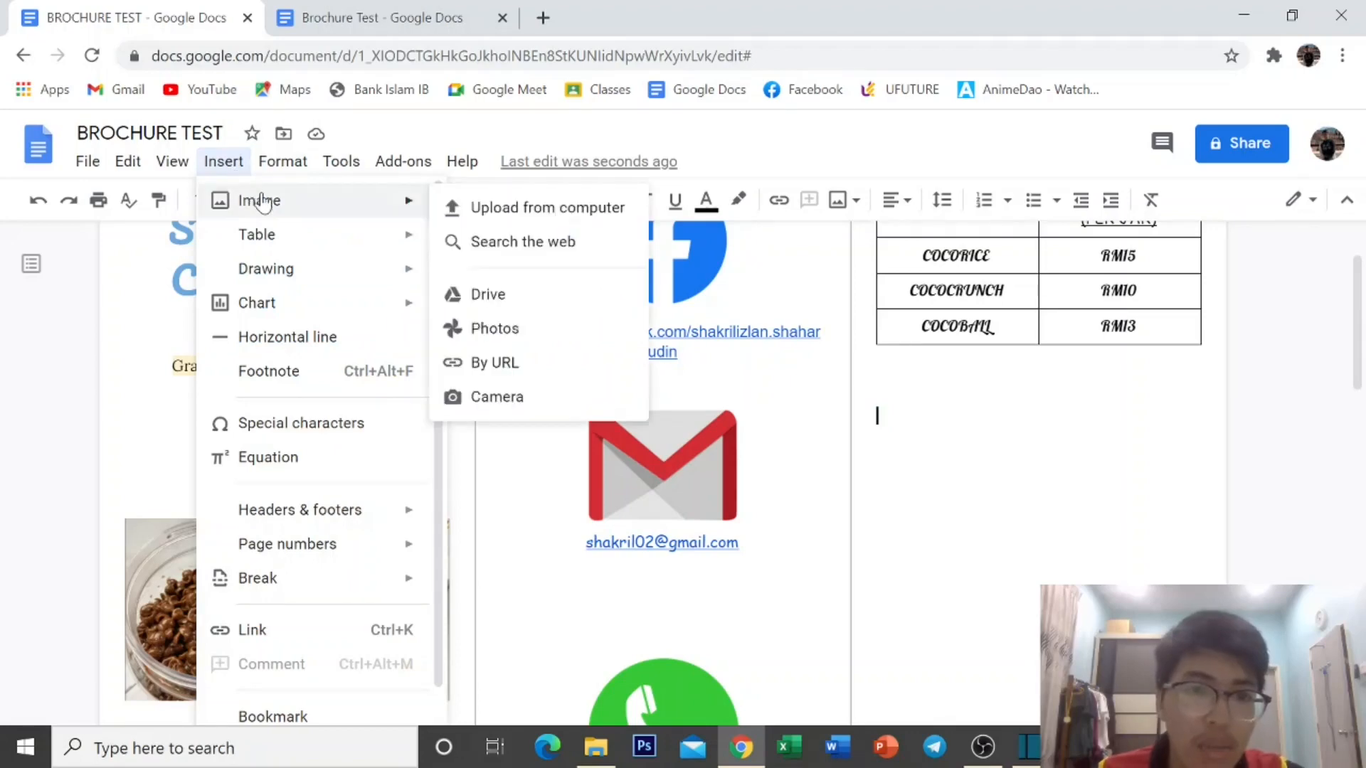
left_click(568, 208)
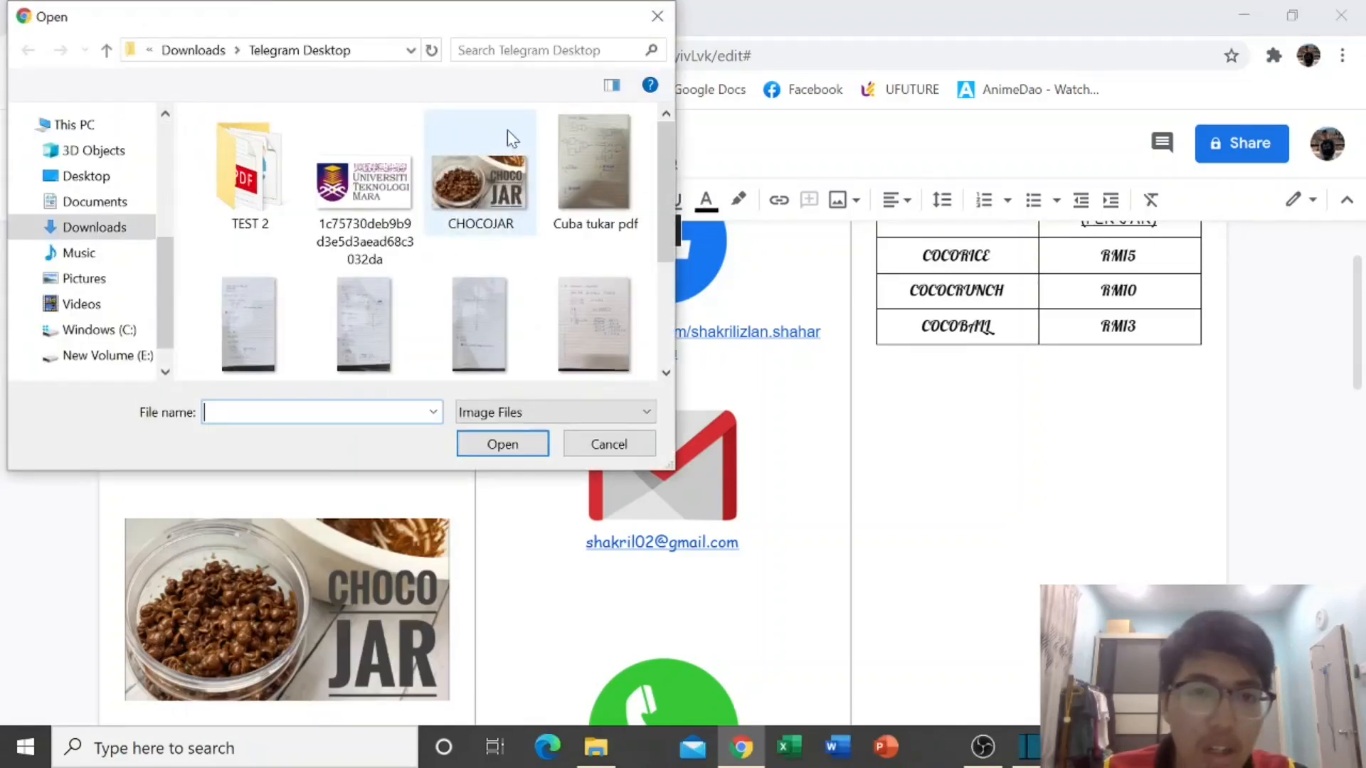
scroll(510, 149, "down", 3)
left_click(481, 276)
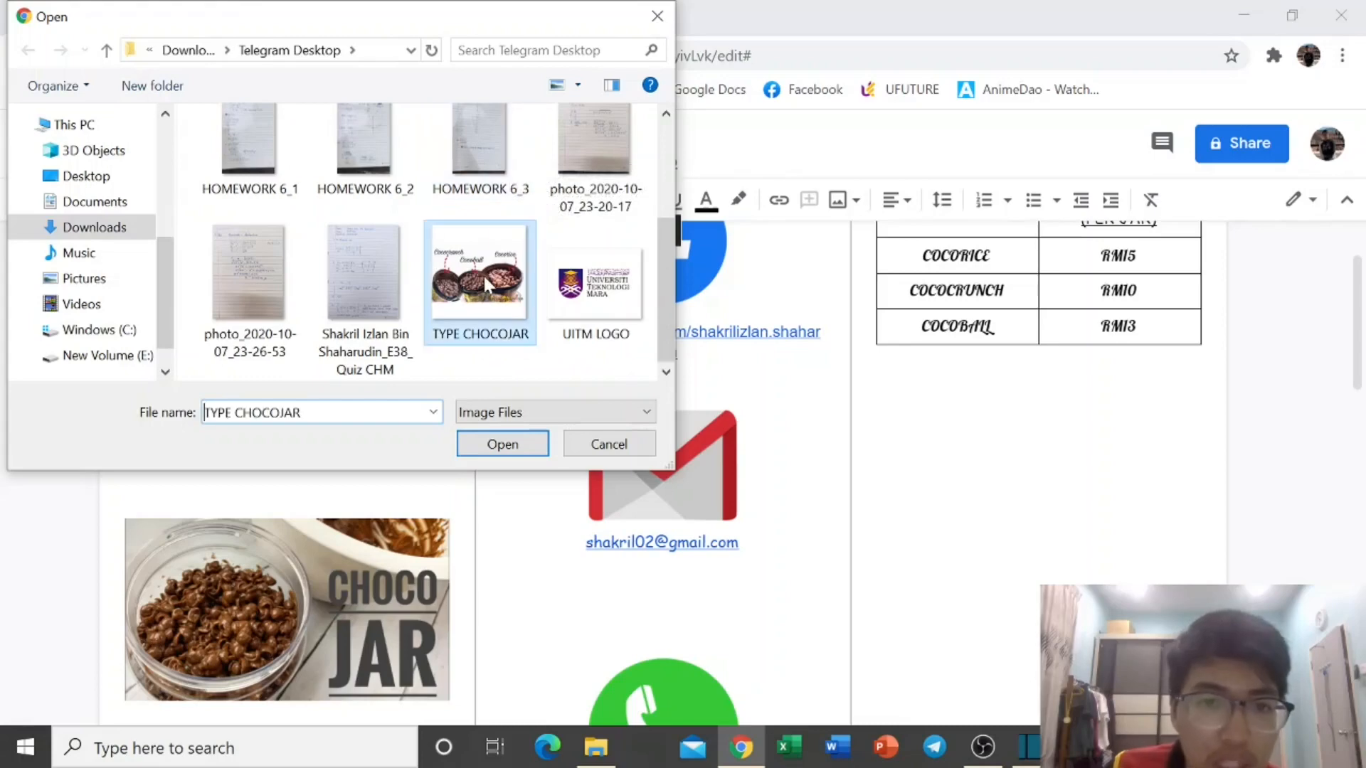
left_click(521, 448)
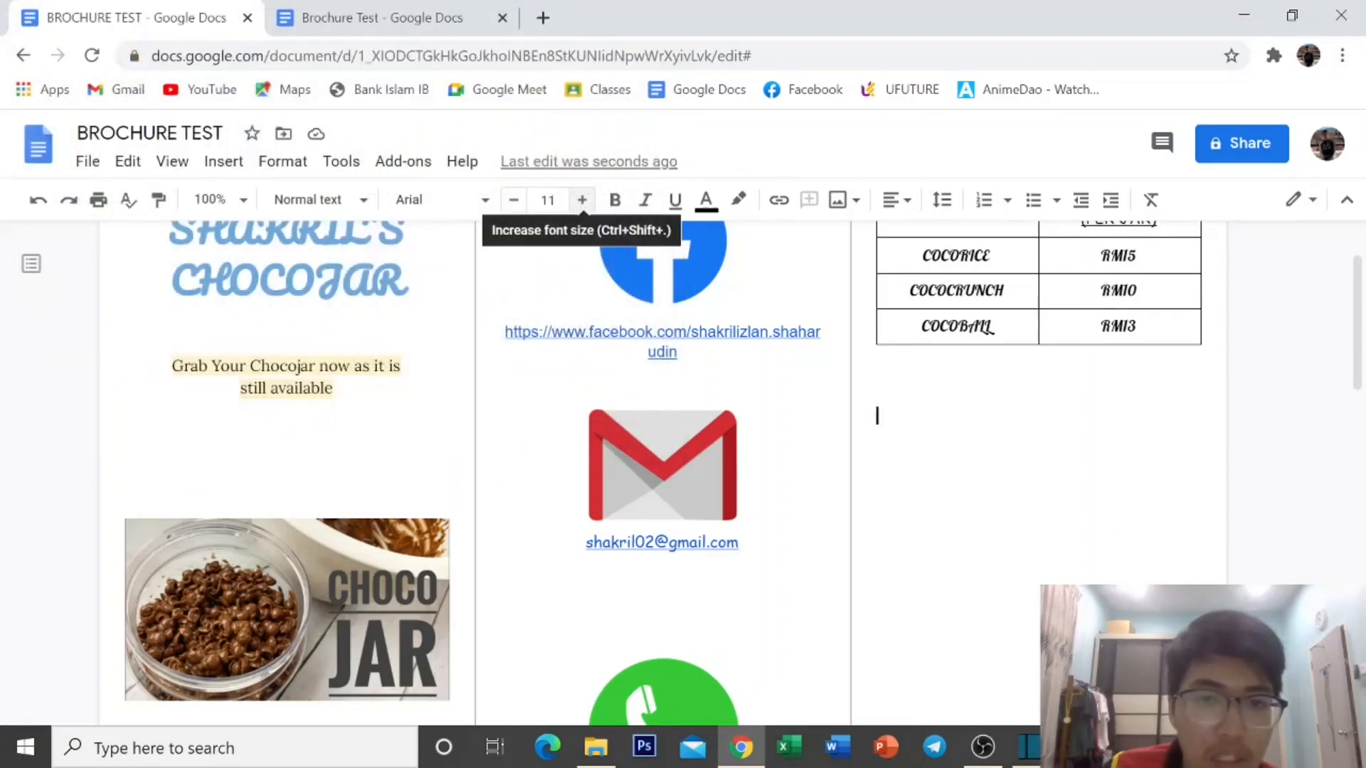
left_click(1064, 497)
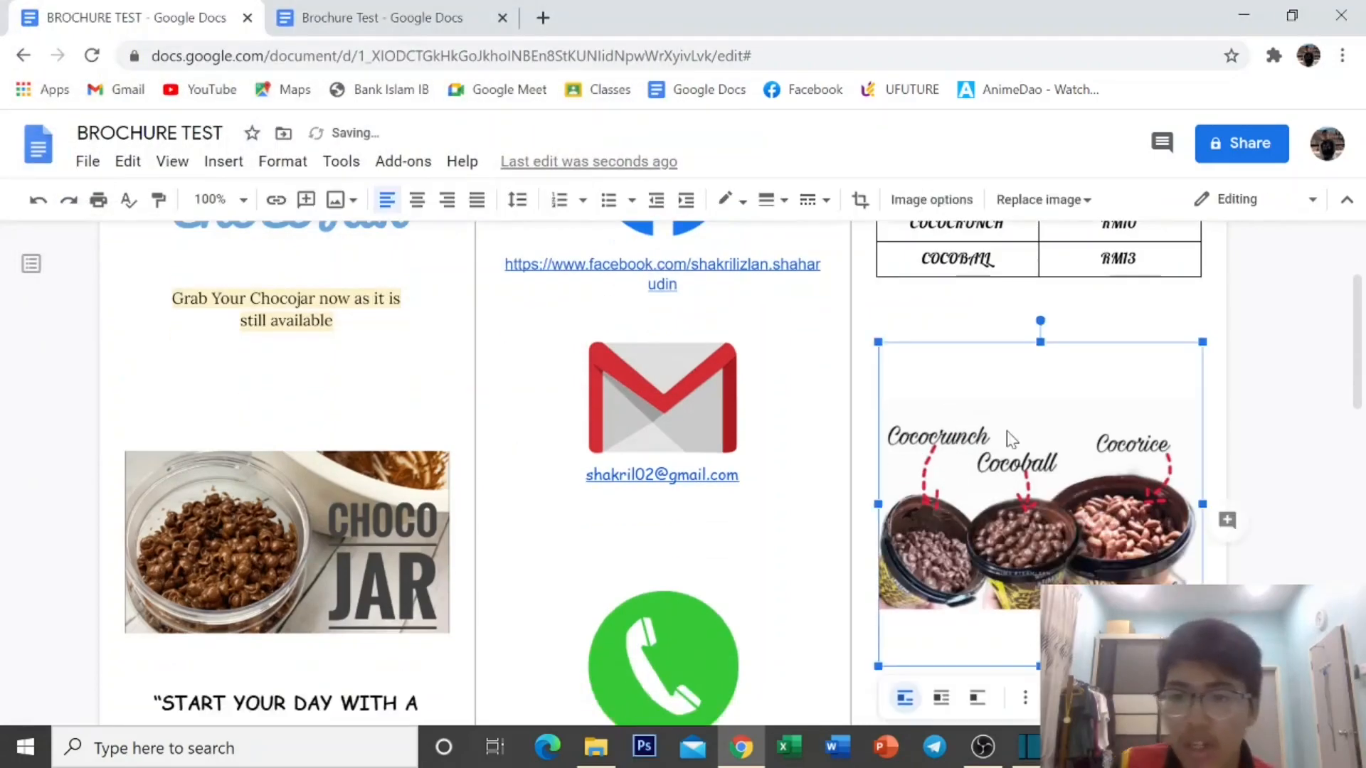
Shrink the jar photo and crop blank space off its top and bottom.
scroll(1064, 498, "up", 2)
scroll(1031, 402, "up", 1)
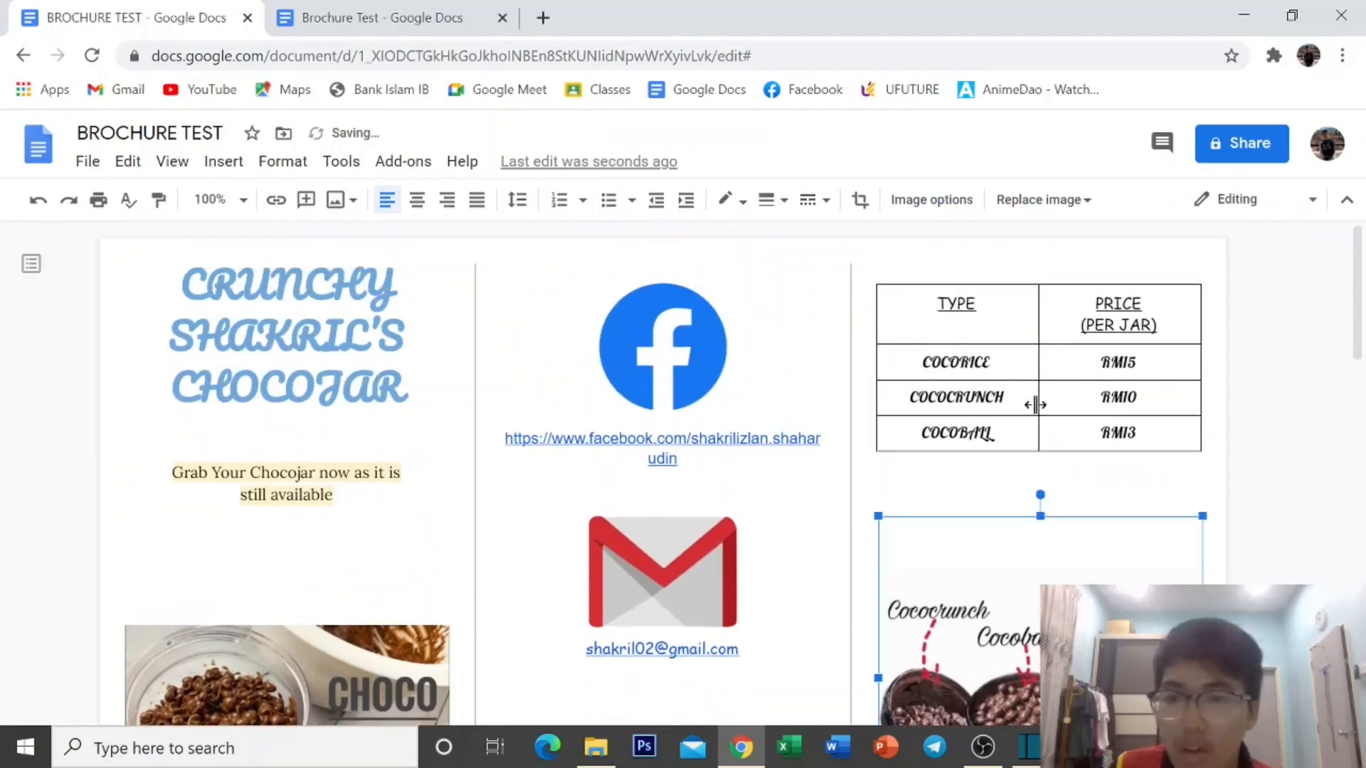
scroll(920, 413, "down", 3)
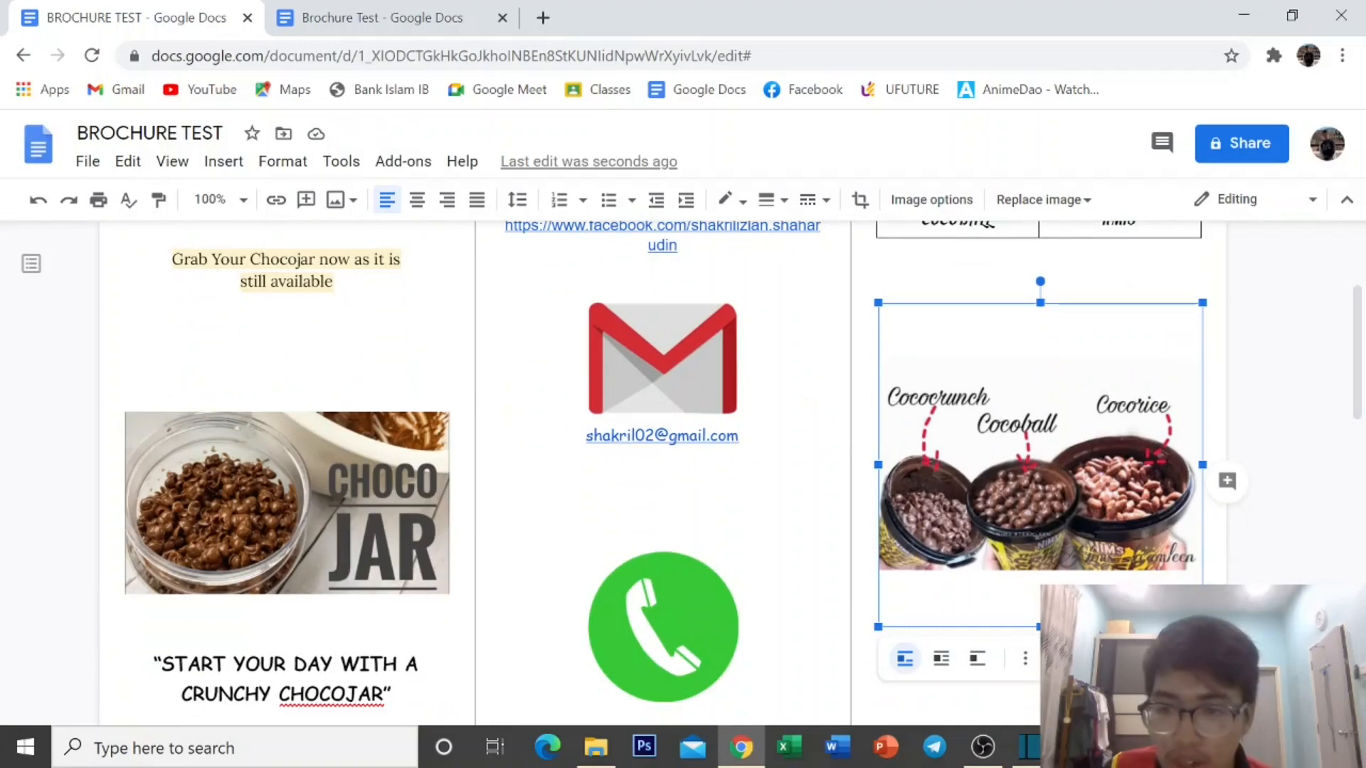
left_click_drag(1202, 626, 1148, 573)
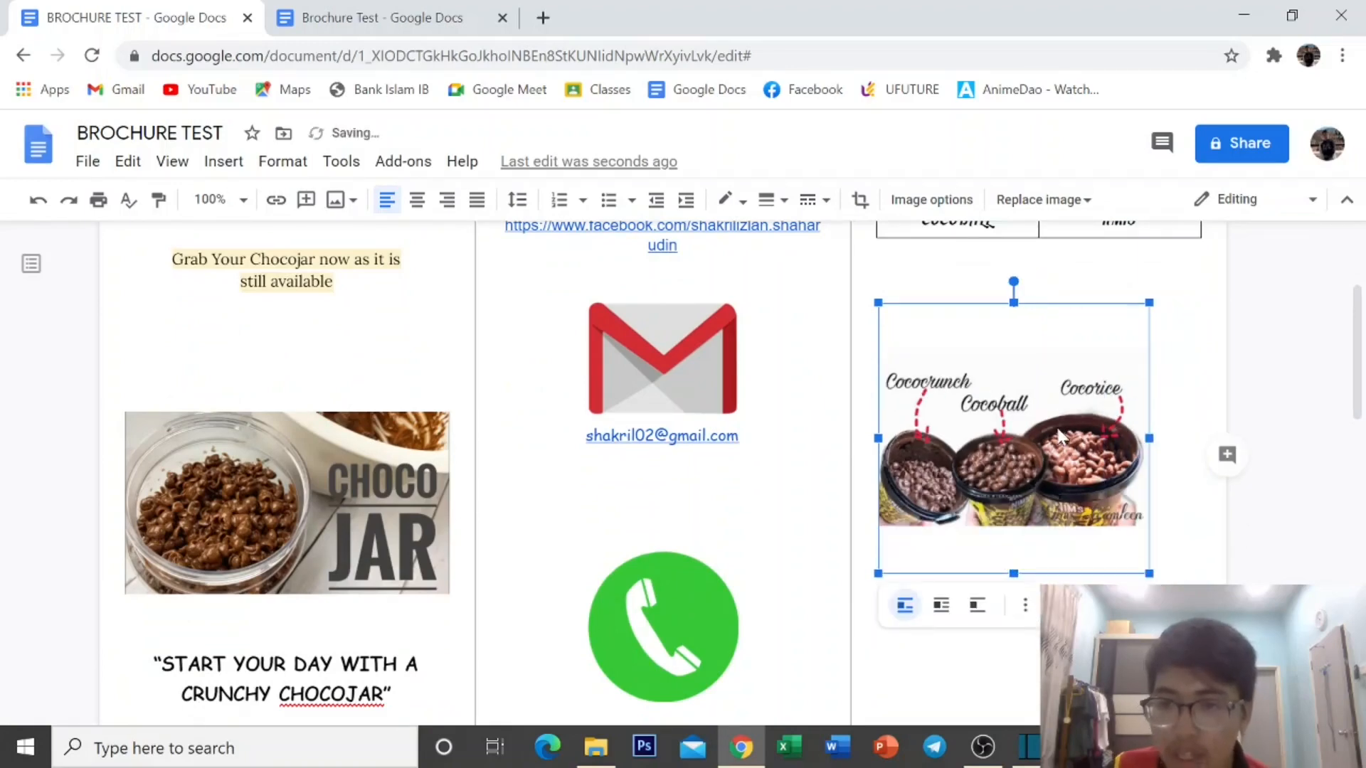
double_click(1006, 410)
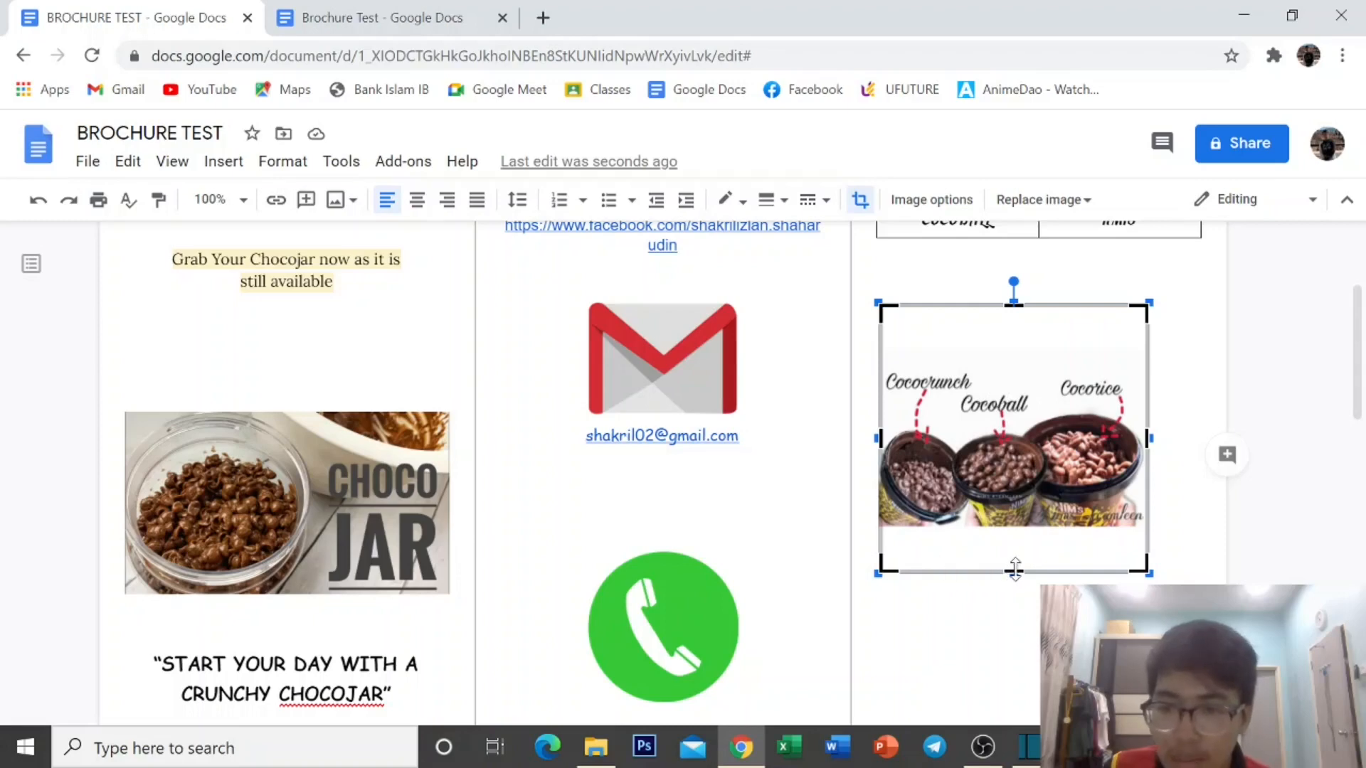
left_click_drag(1013, 571, 1036, 523)
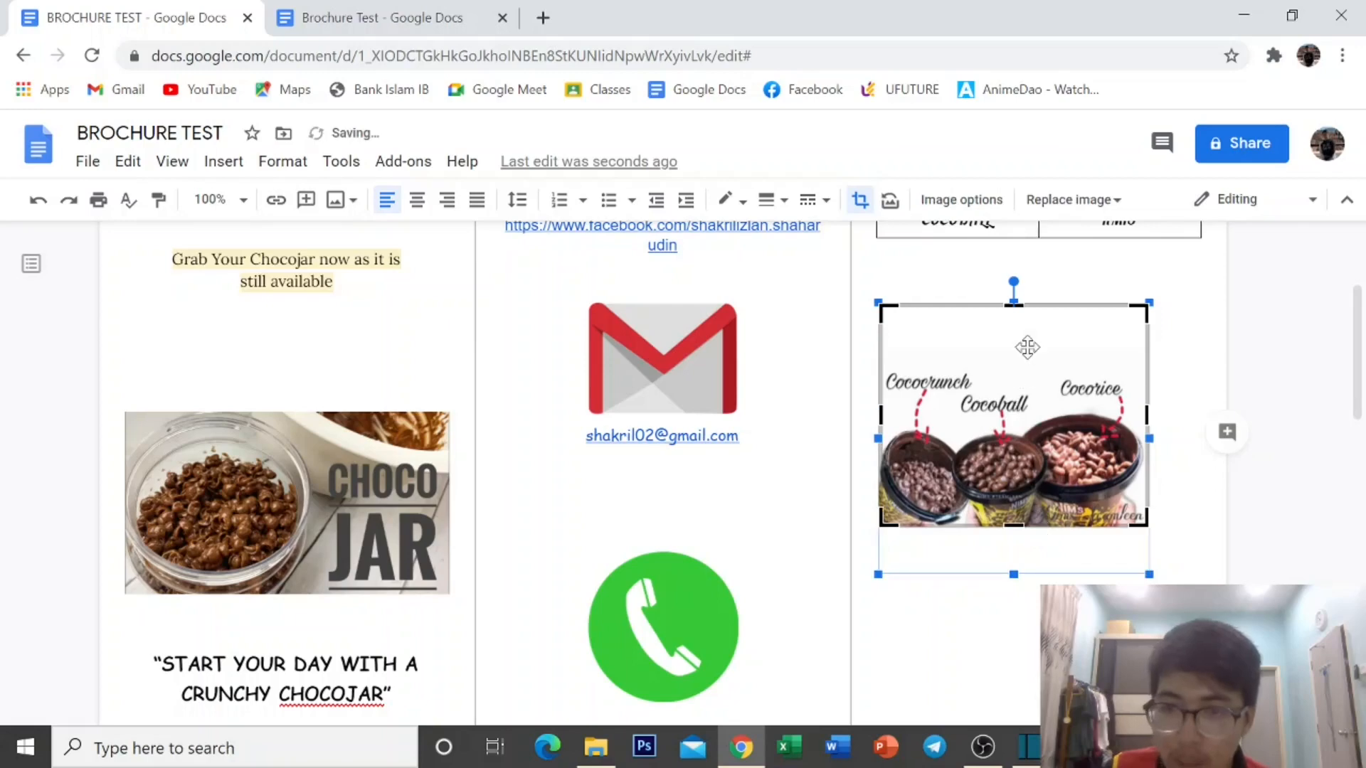
left_click_drag(1021, 306, 1023, 348)
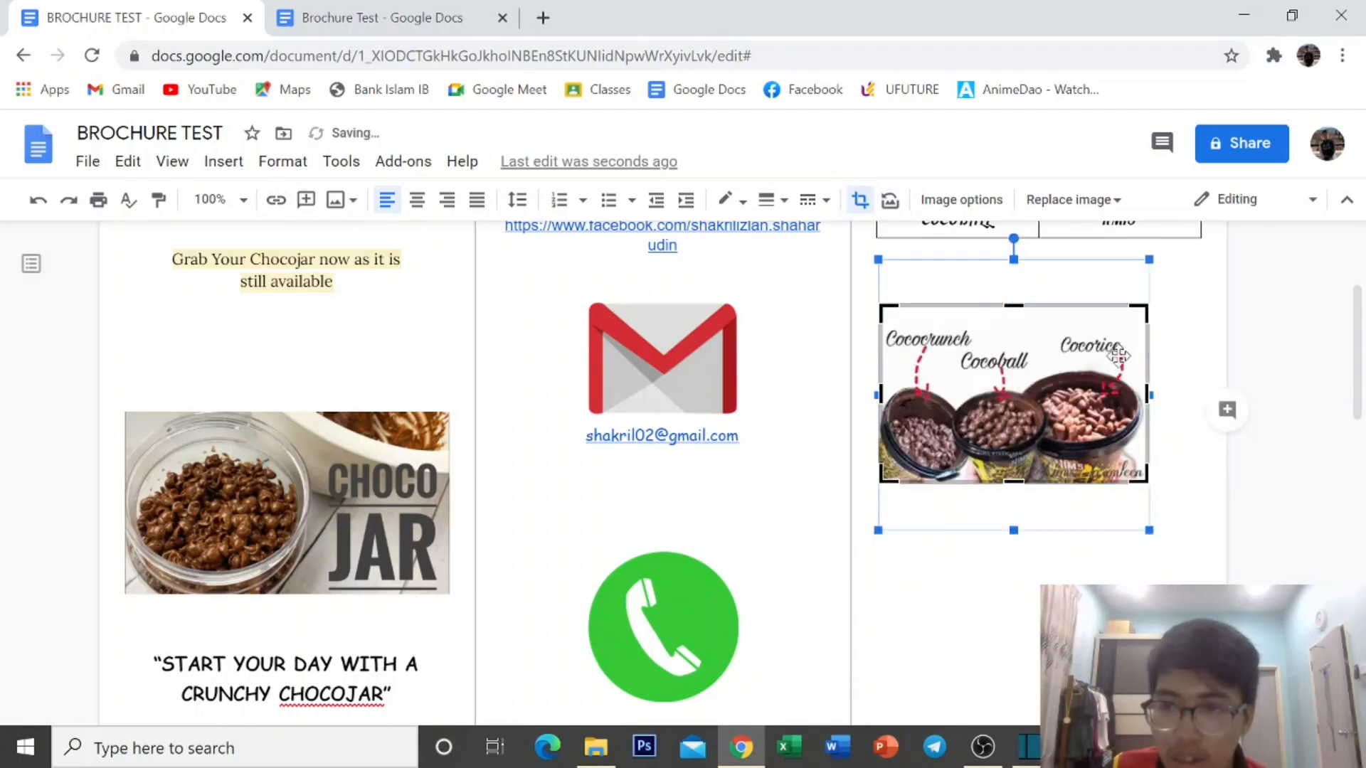
left_click(1017, 558)
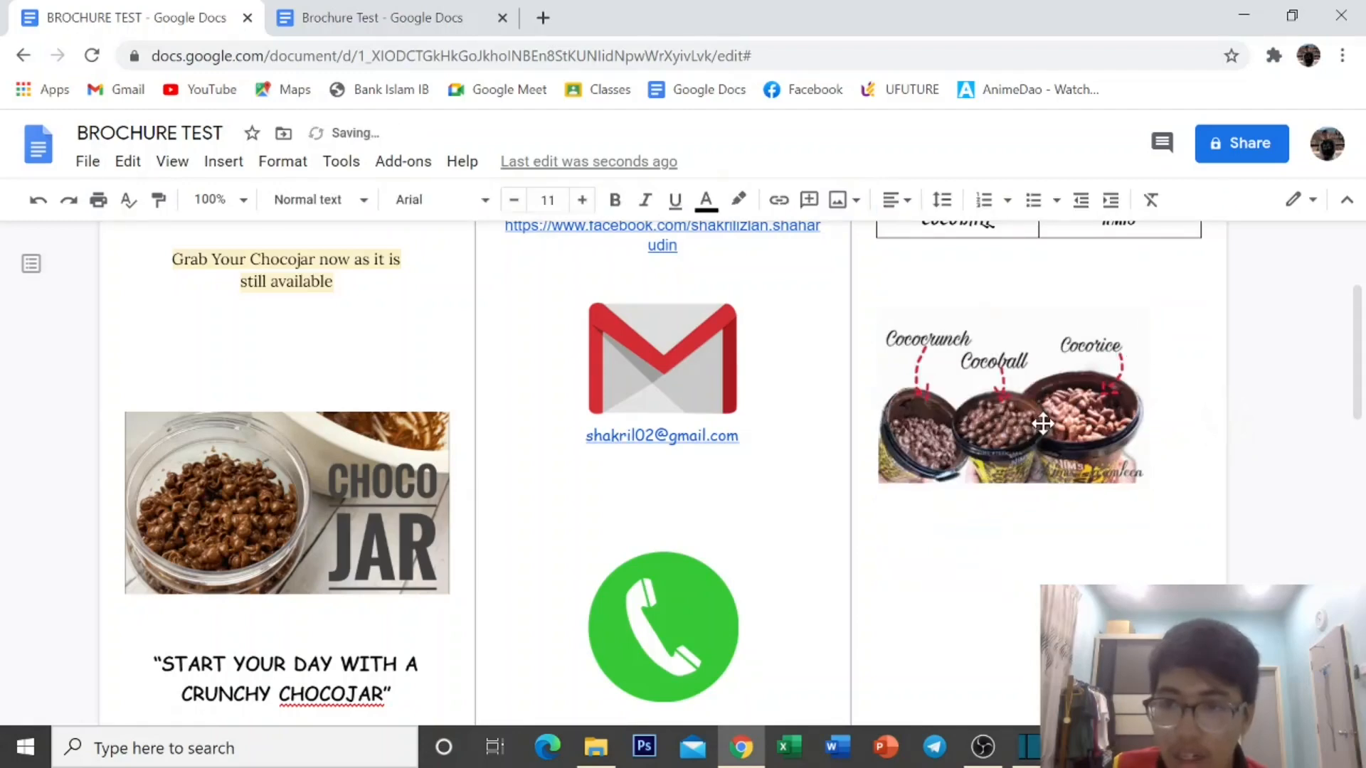
Set the photo to wrap text and move with text, shifted right in the column.
left_click(1073, 419)
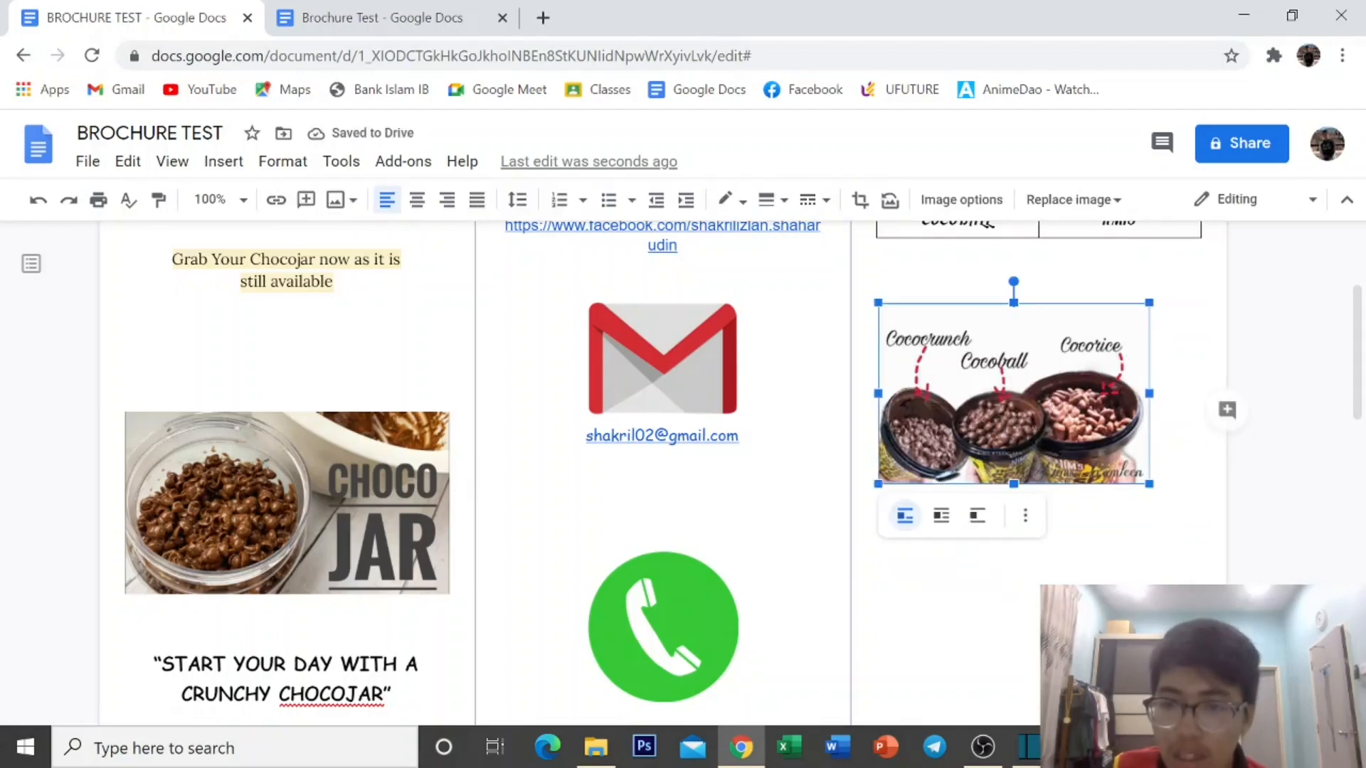
left_click(940, 519)
left_click(1095, 515)
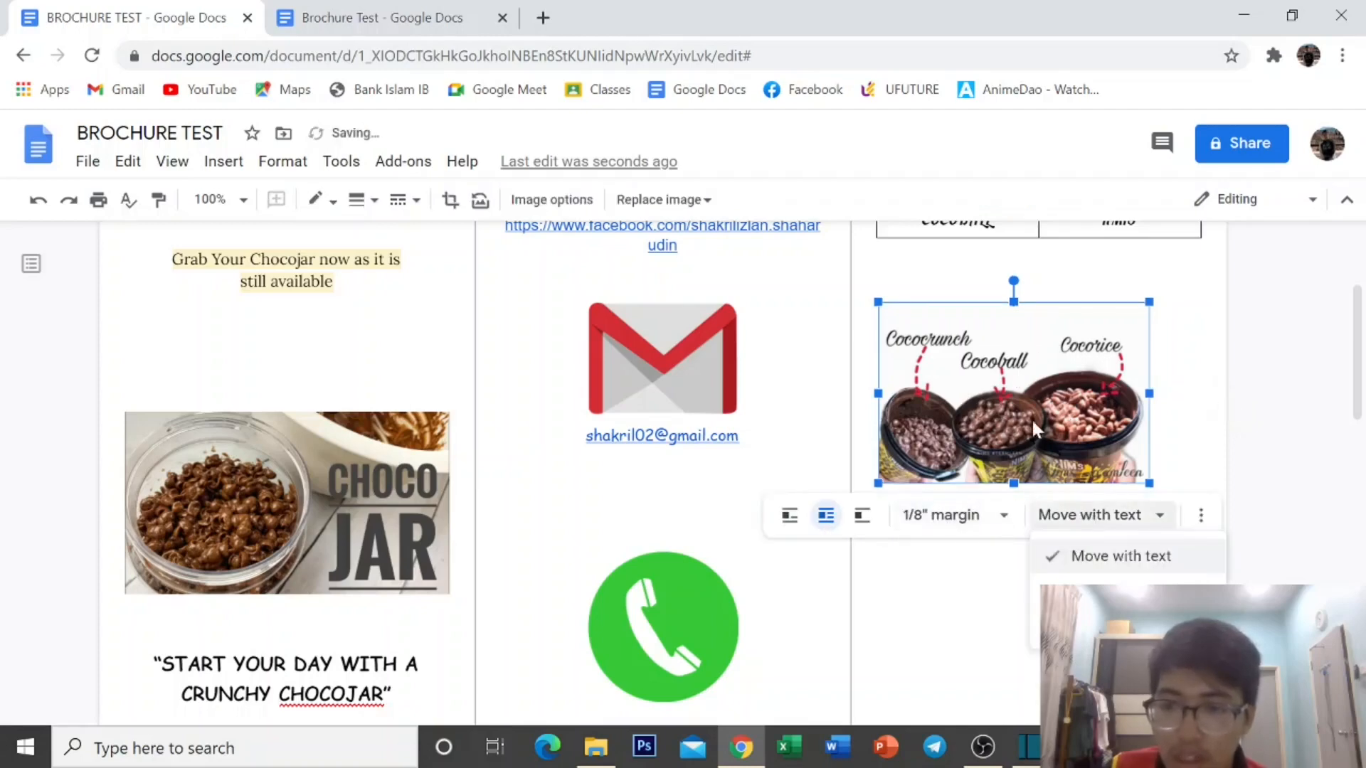
left_click(1031, 416)
left_click_drag(1018, 387, 1051, 385)
left_click(877, 350)
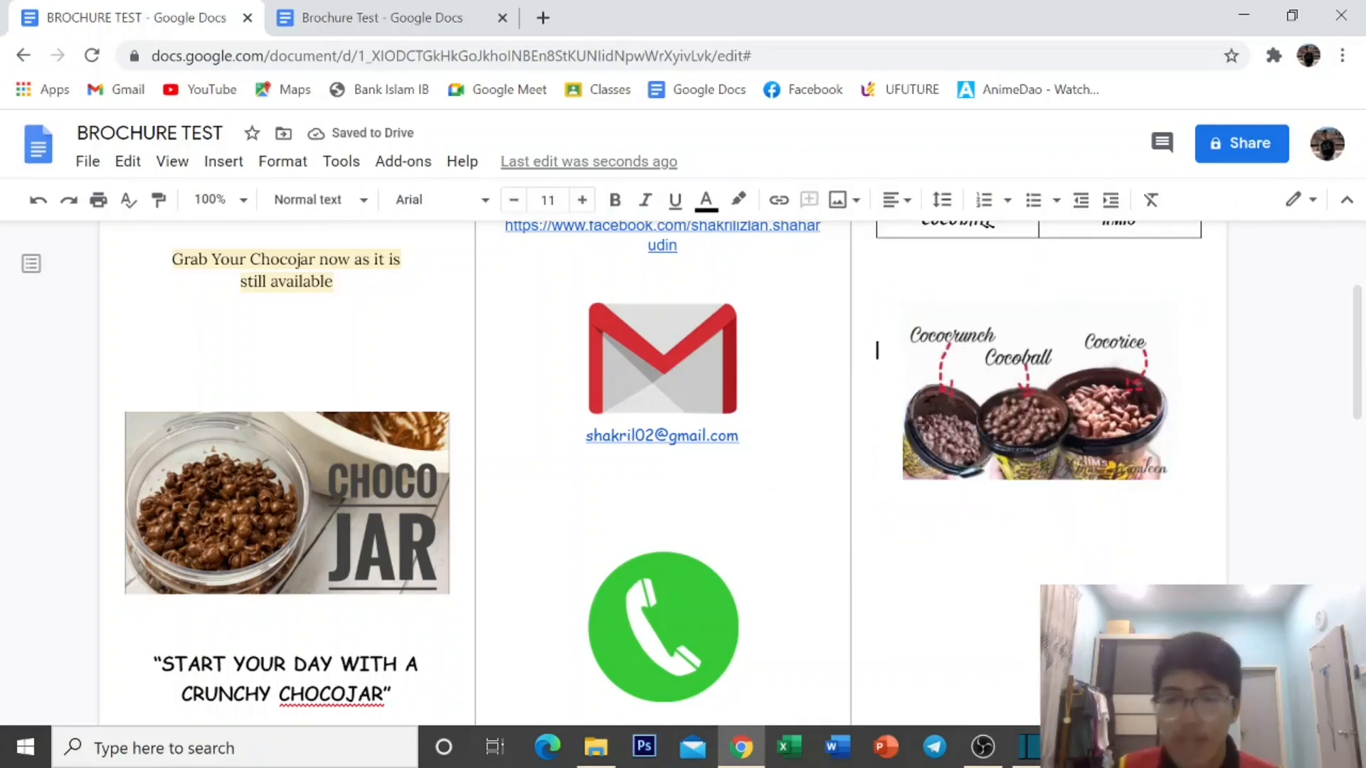
Frame the right-column Cococrunch, Cocoball and Cocorice jar photo with a magenta border.
left_click(1003, 432)
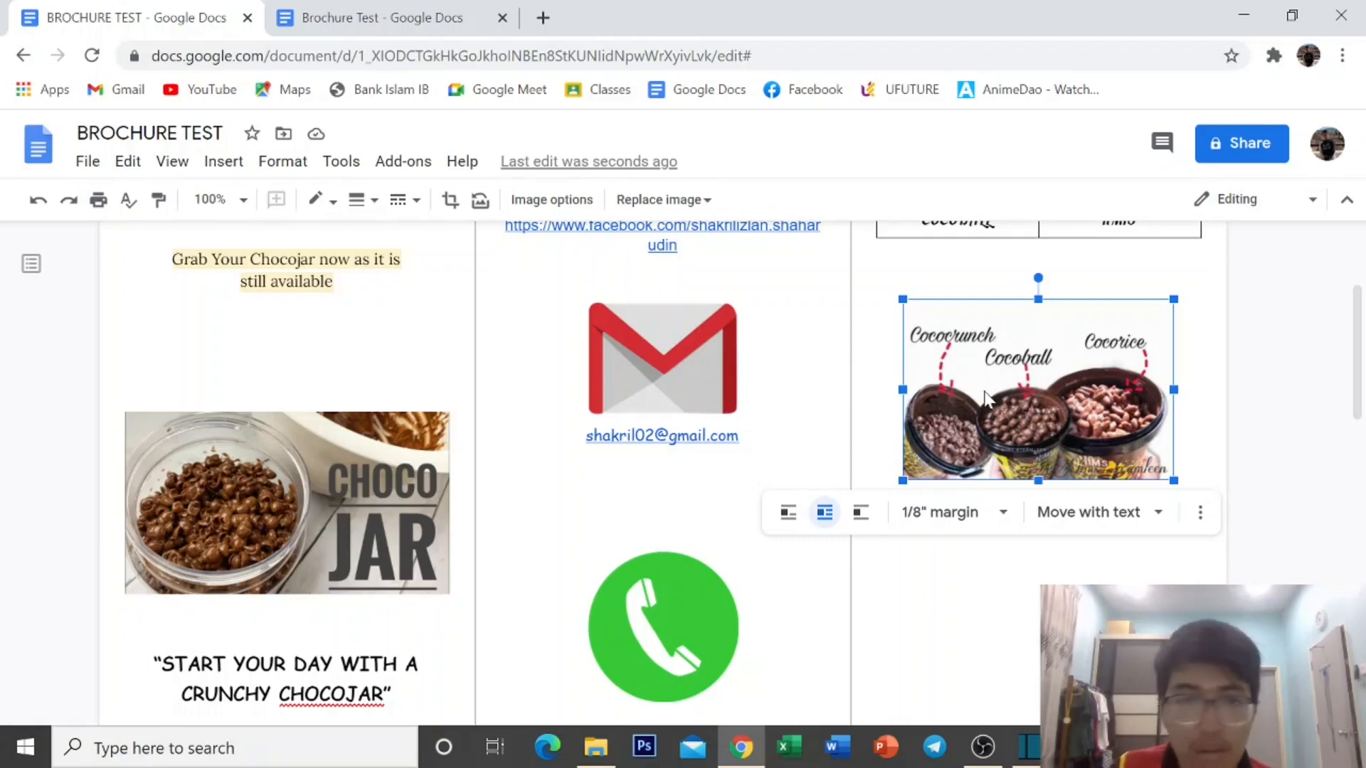
double_click(993, 370)
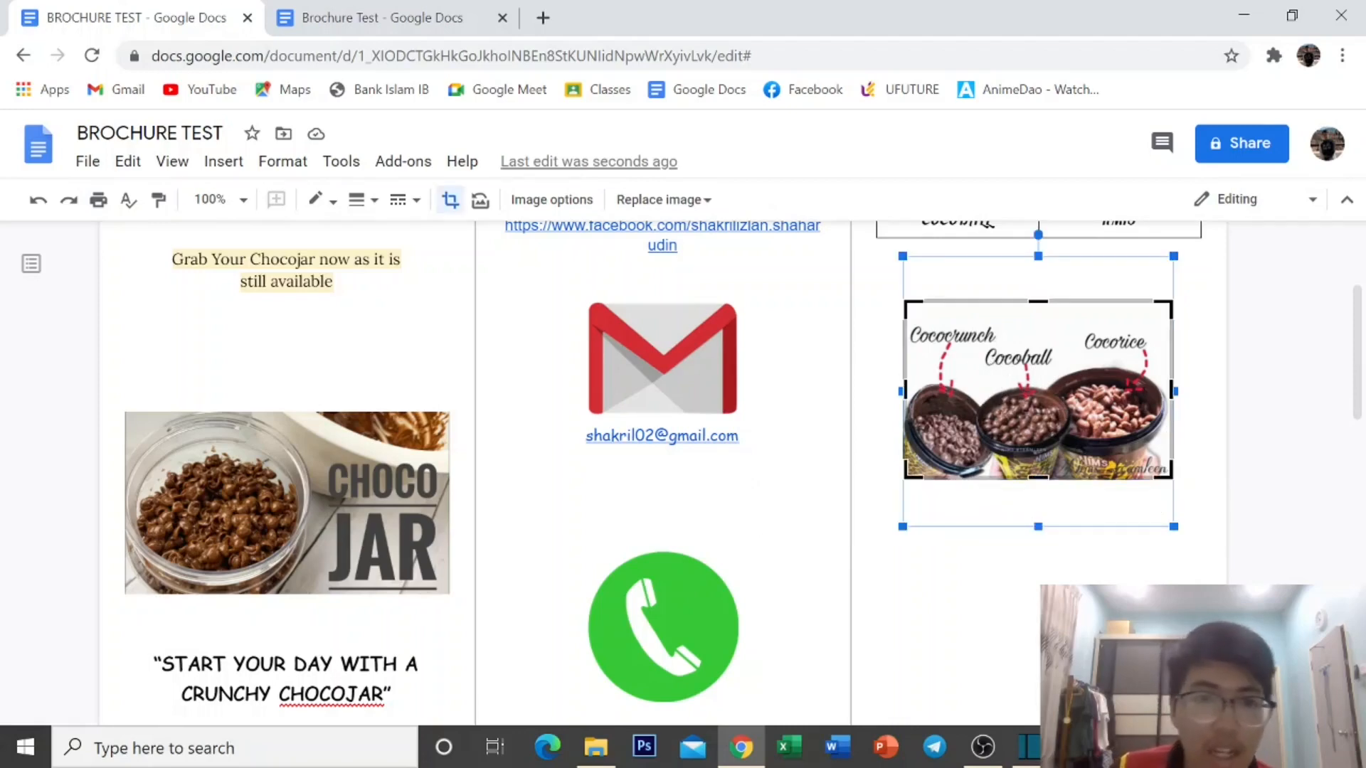
left_click(326, 212)
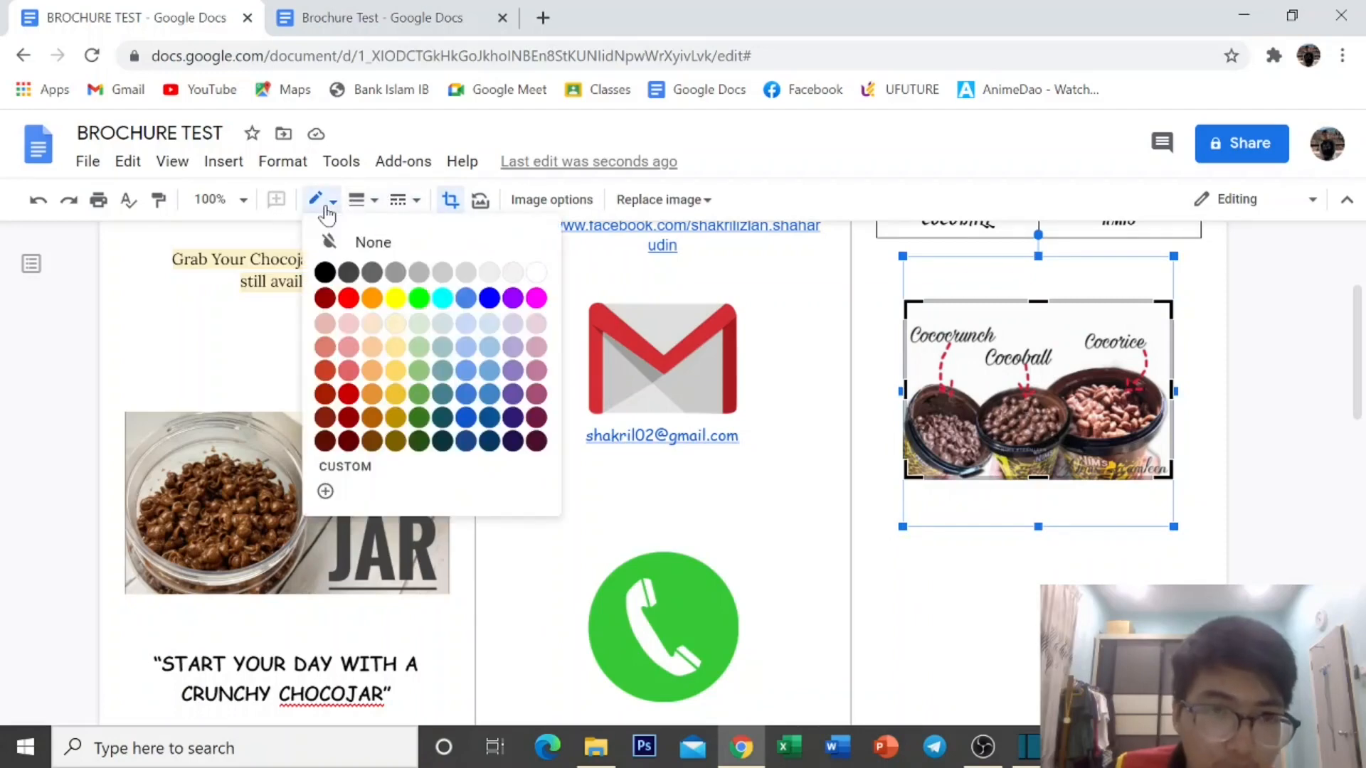
left_click(535, 298)
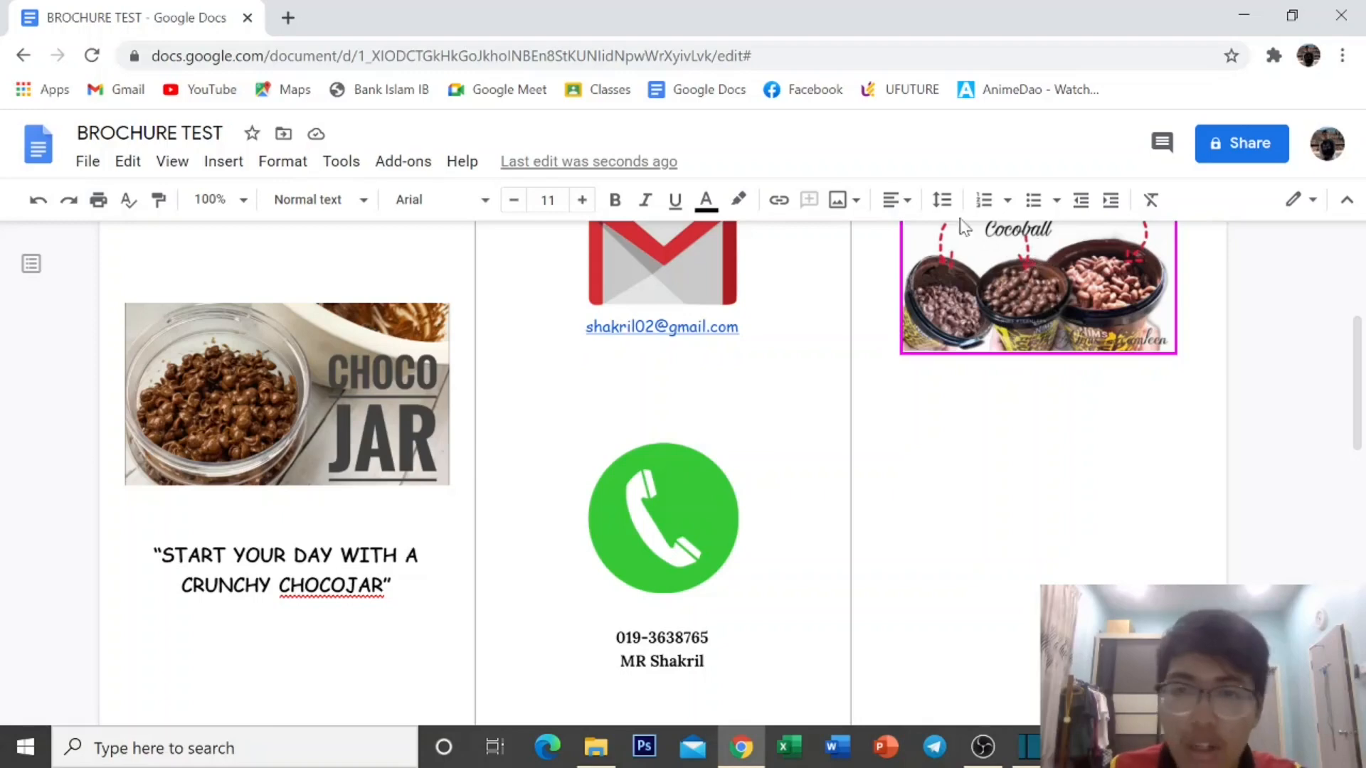
Add a centred heading 'Recipe of the chocojar:' under the photo.
left_click(898, 200)
left_click(836, 239)
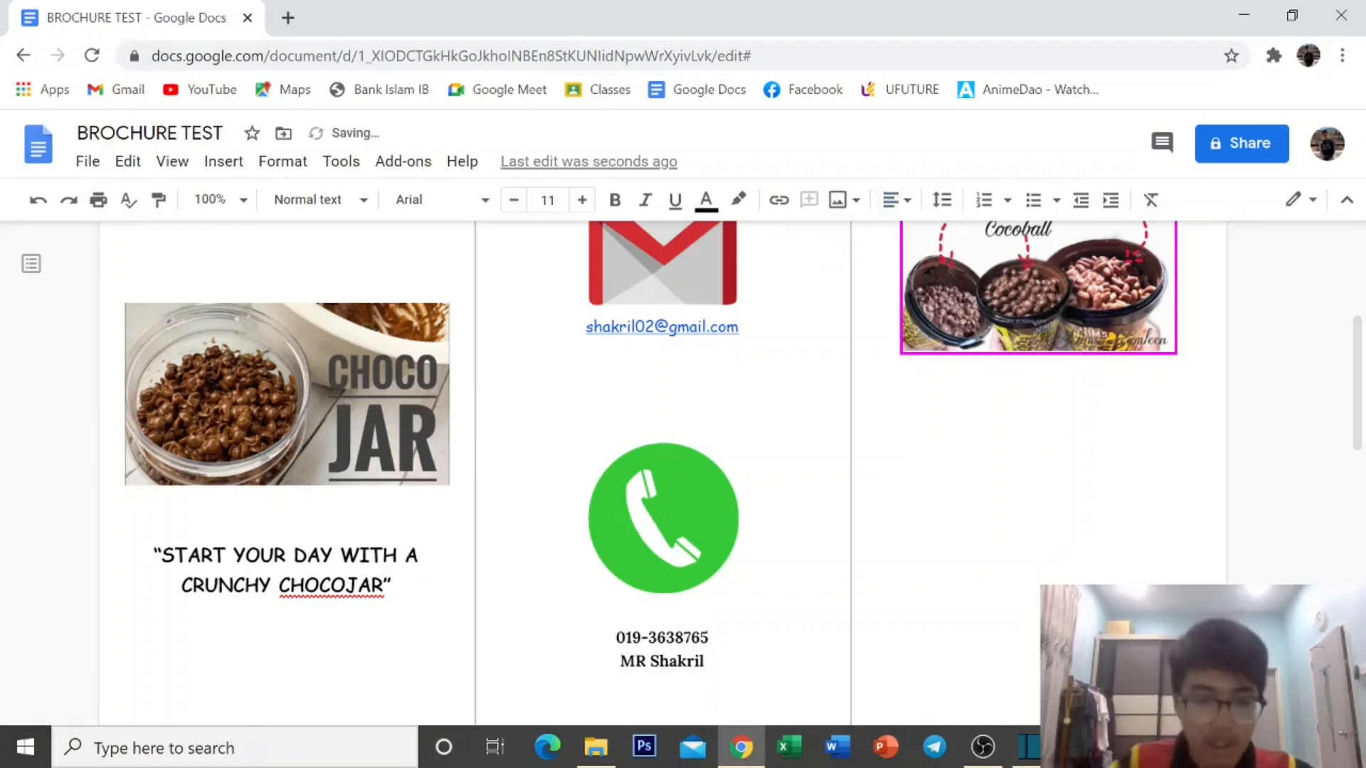
type("Recipe ")
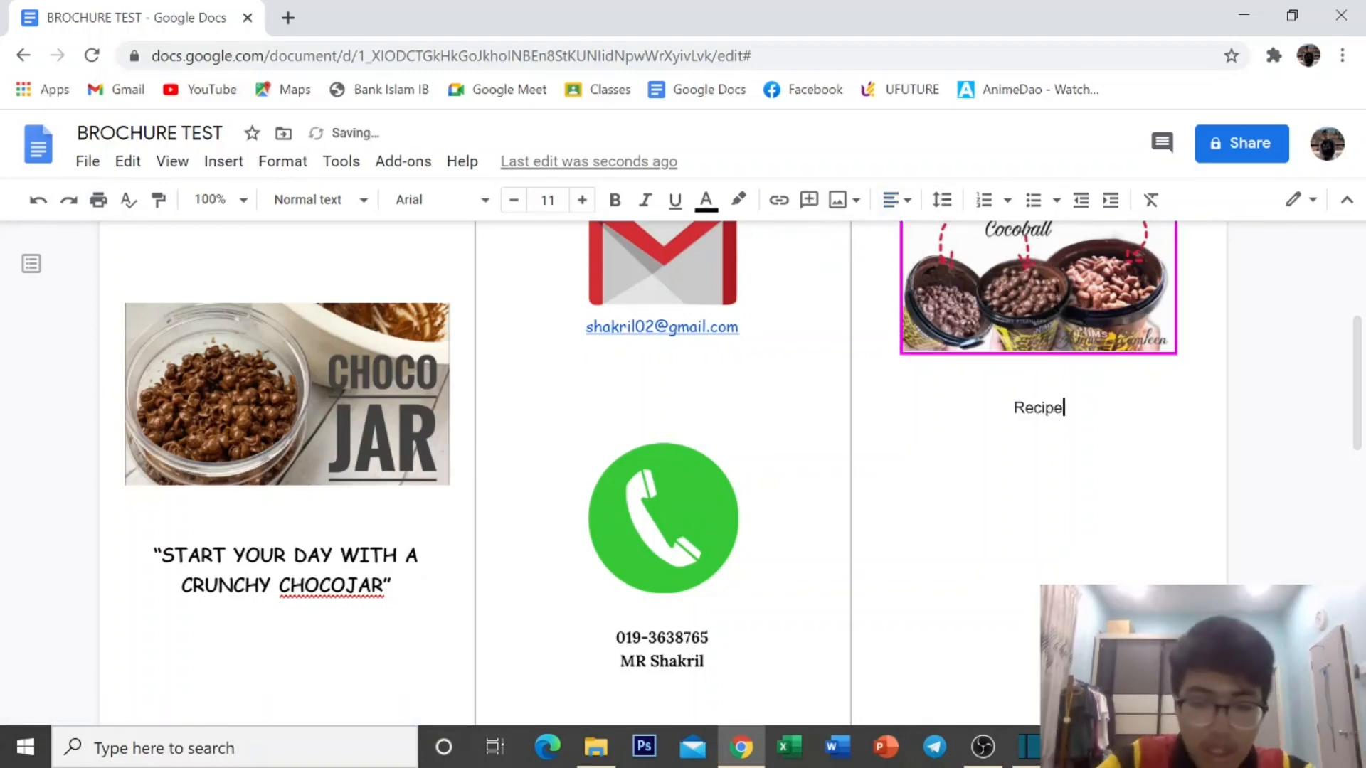
type("of the")
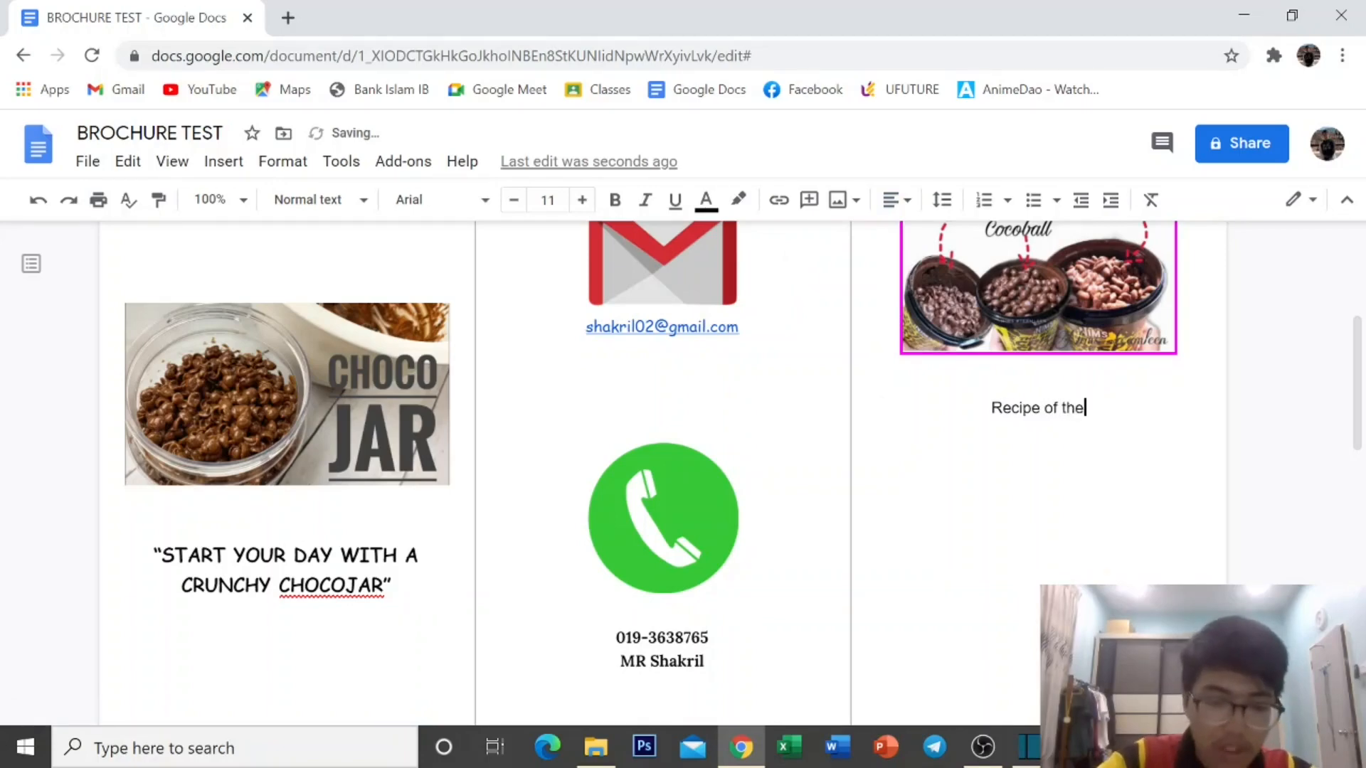
type(" cho")
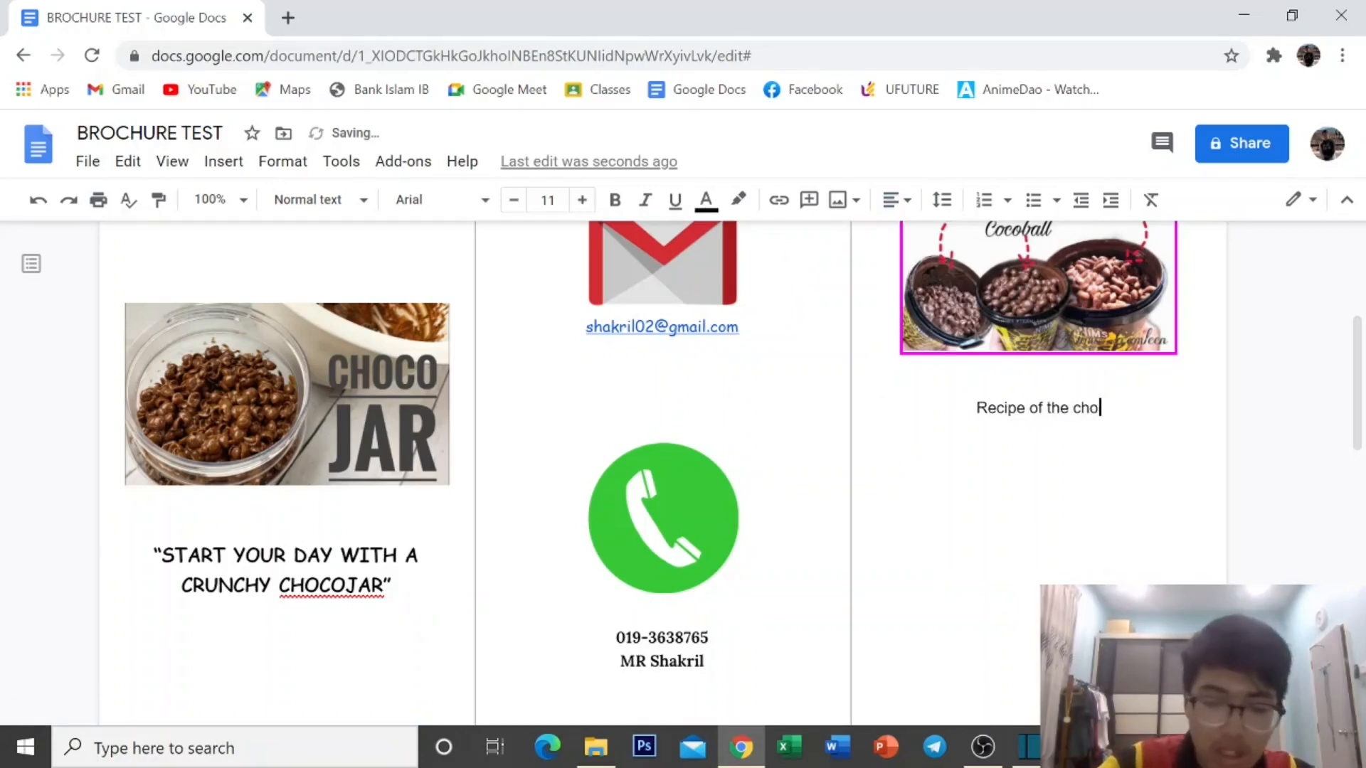
type("cojar")
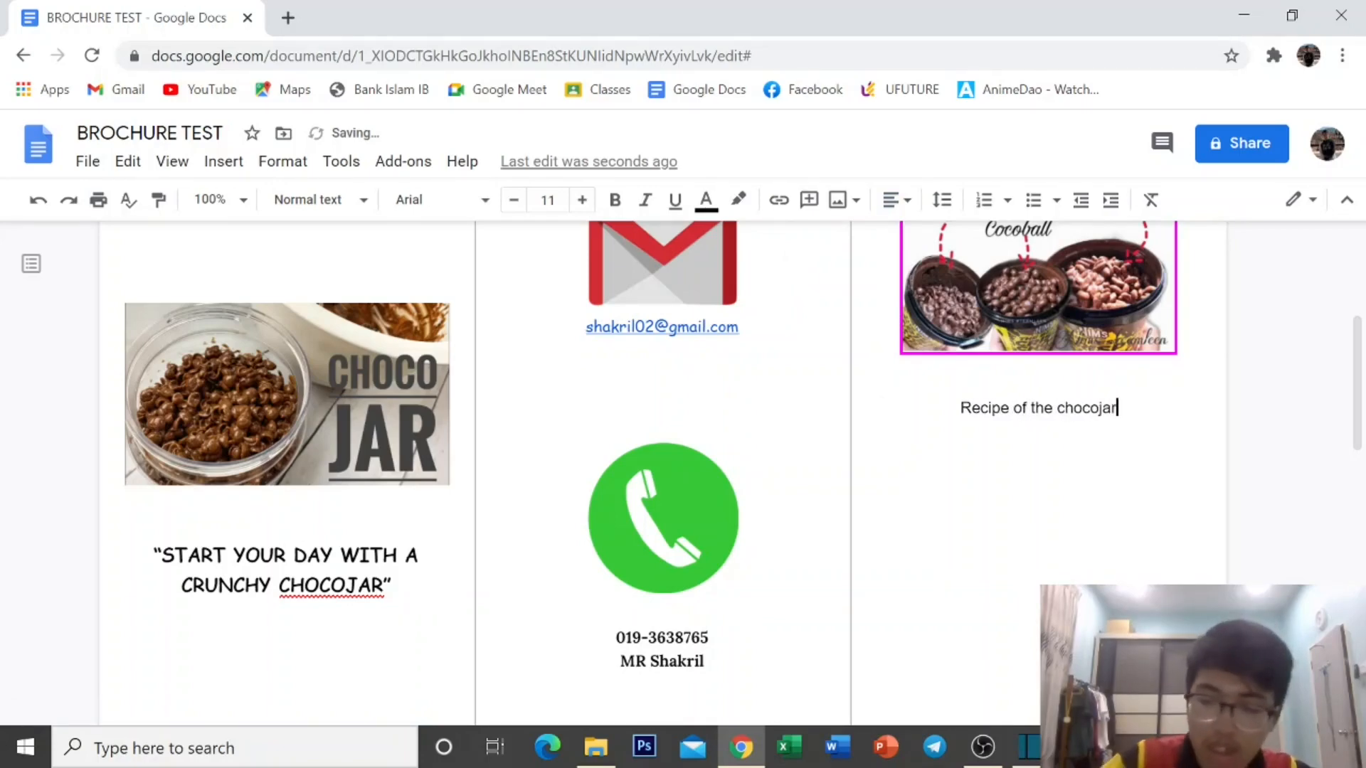
type(":")
key("Return")
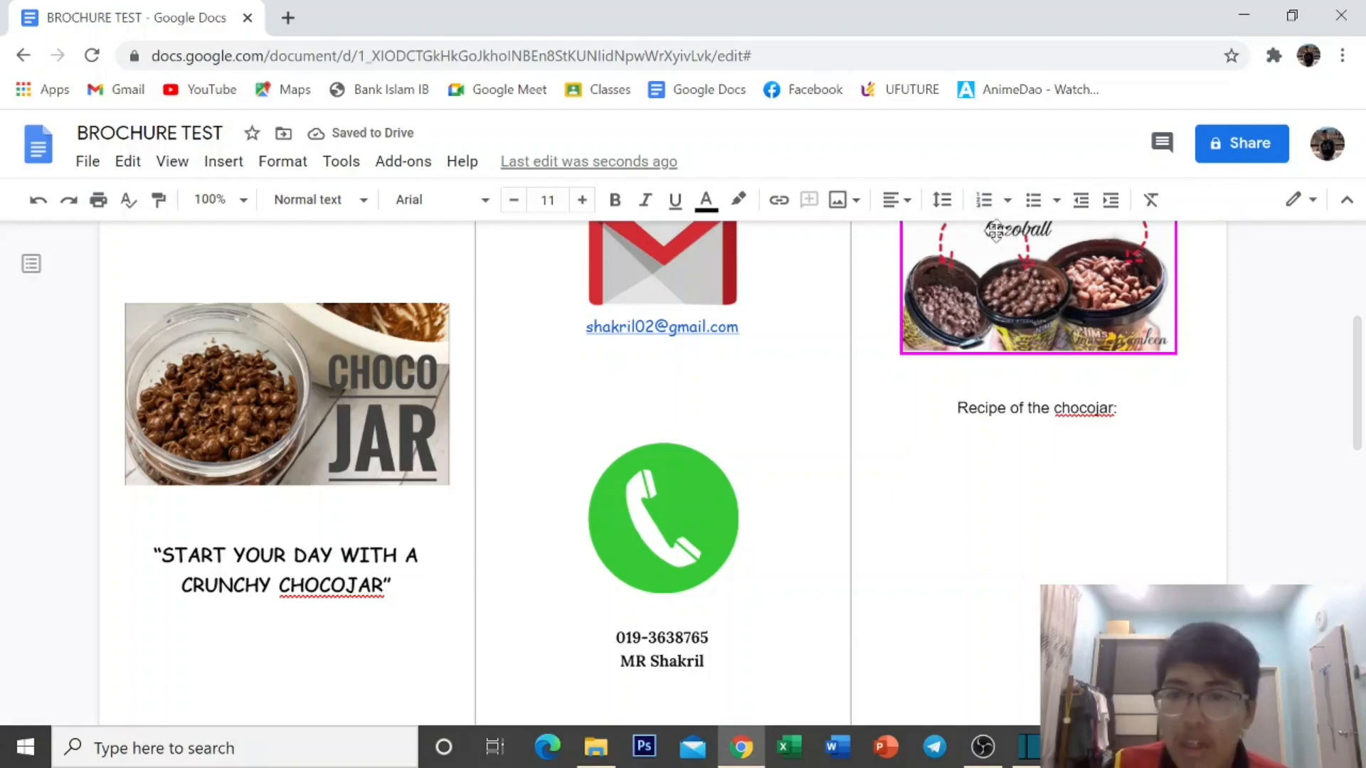
Add bullets Chocolate Milk, Cooking Oil and Topping (additional) below the heading.
left_click(1057, 202)
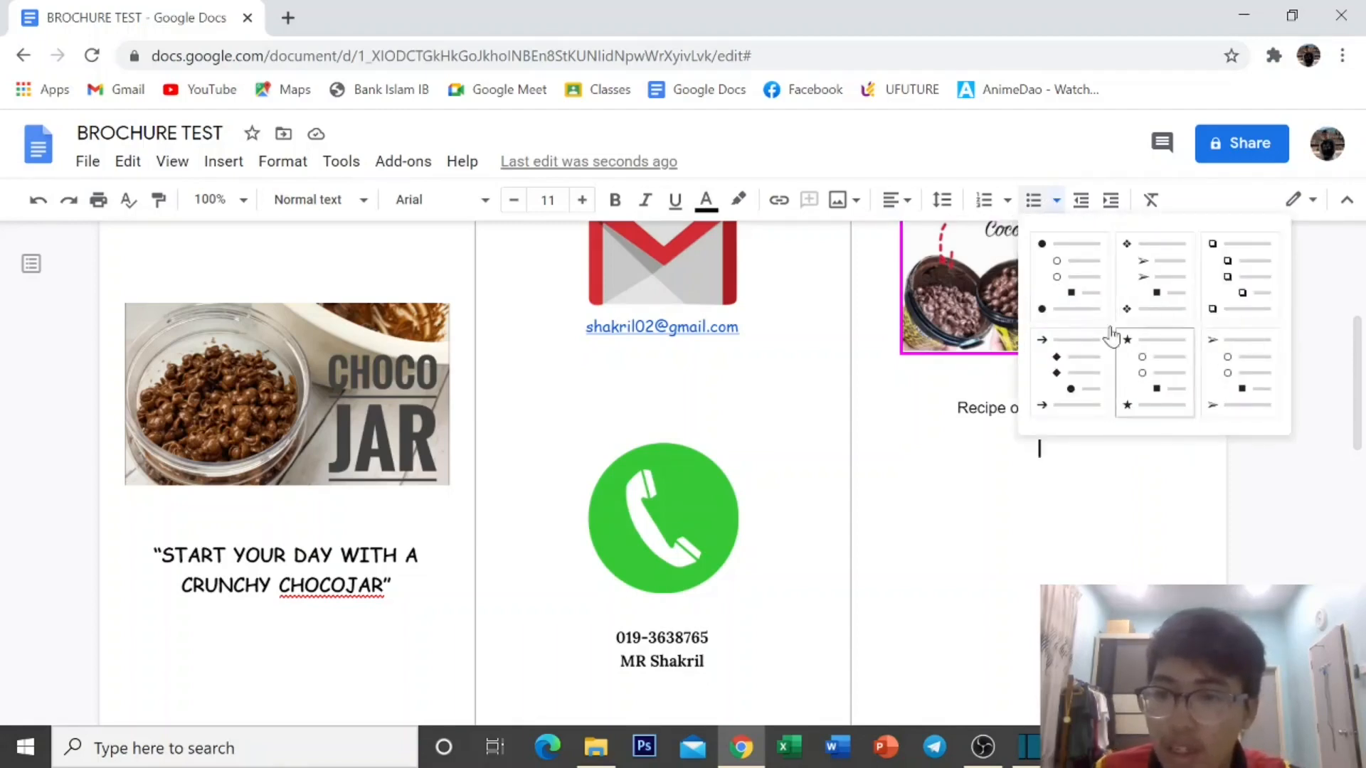
left_click(1076, 281)
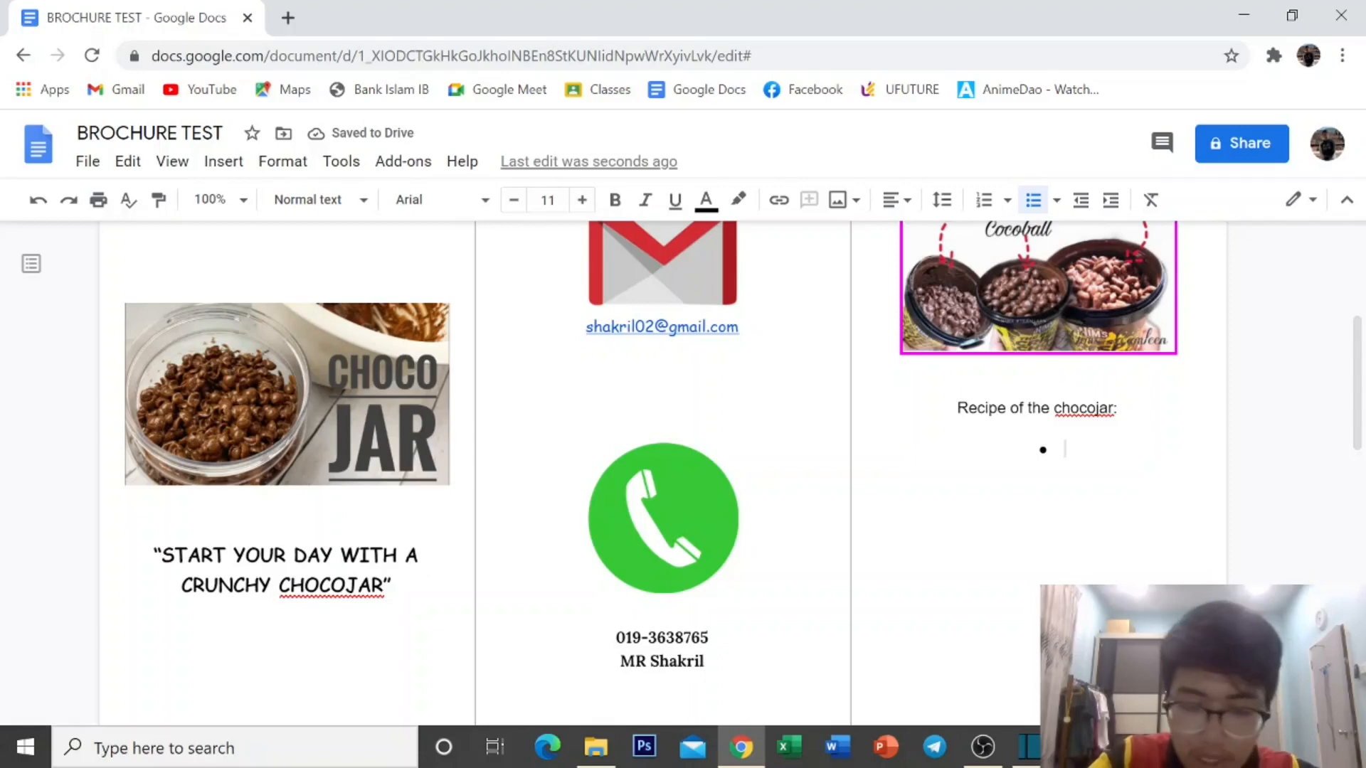
type("M")
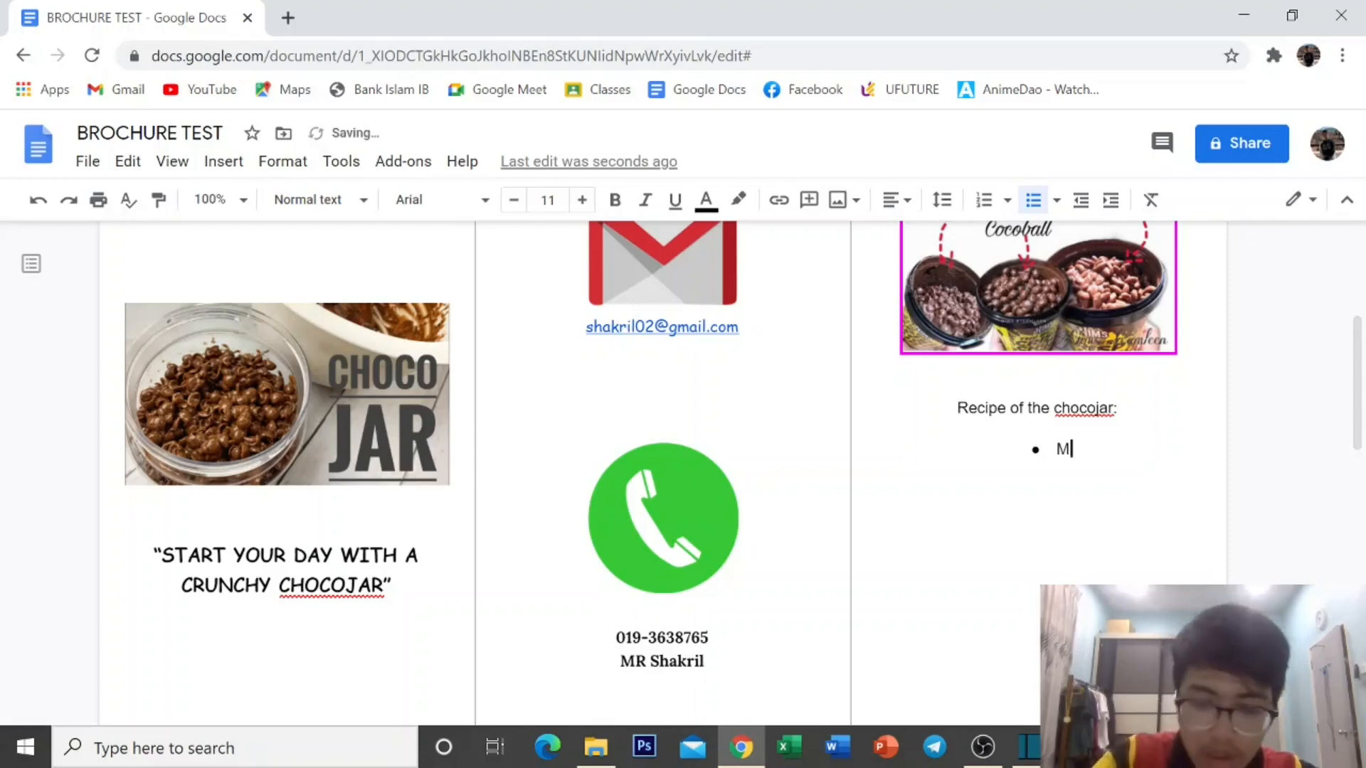
key("BackSpace")
type("Choc")
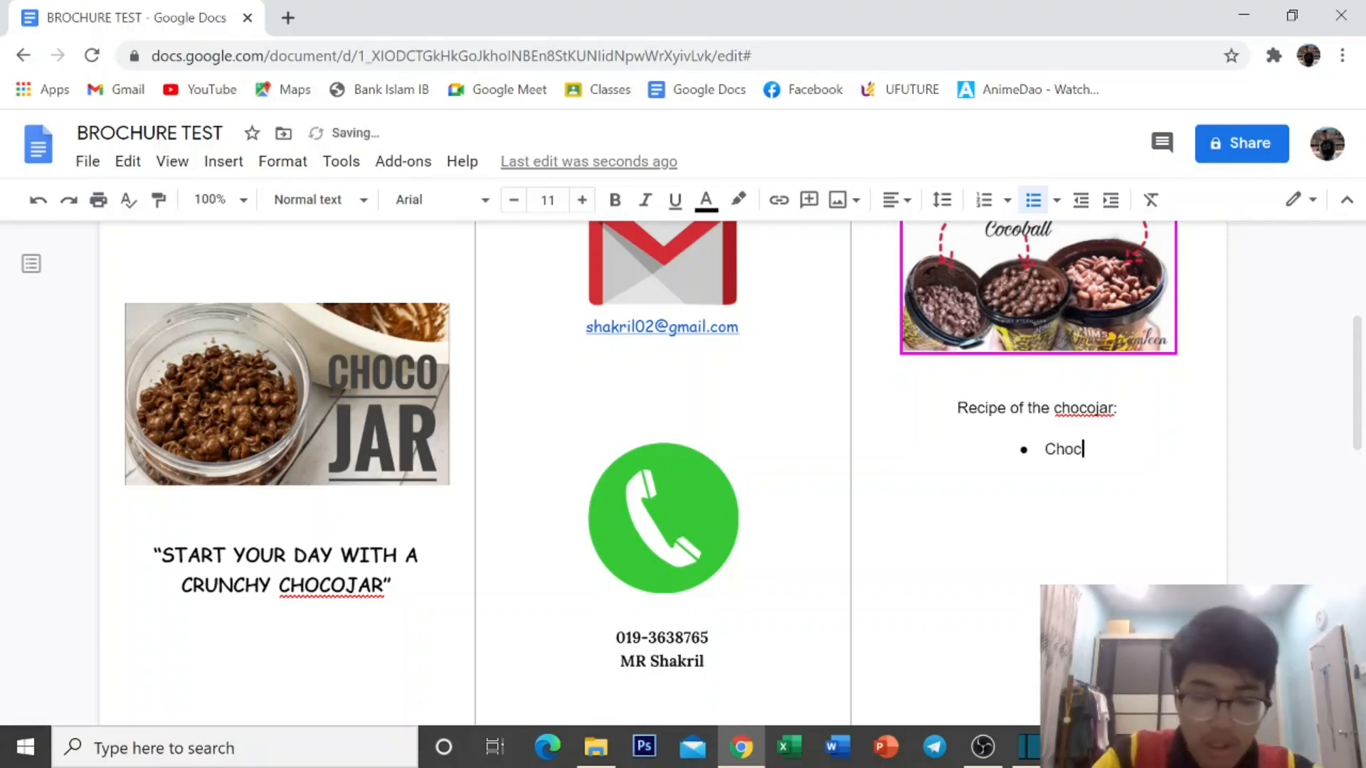
type("olate ")
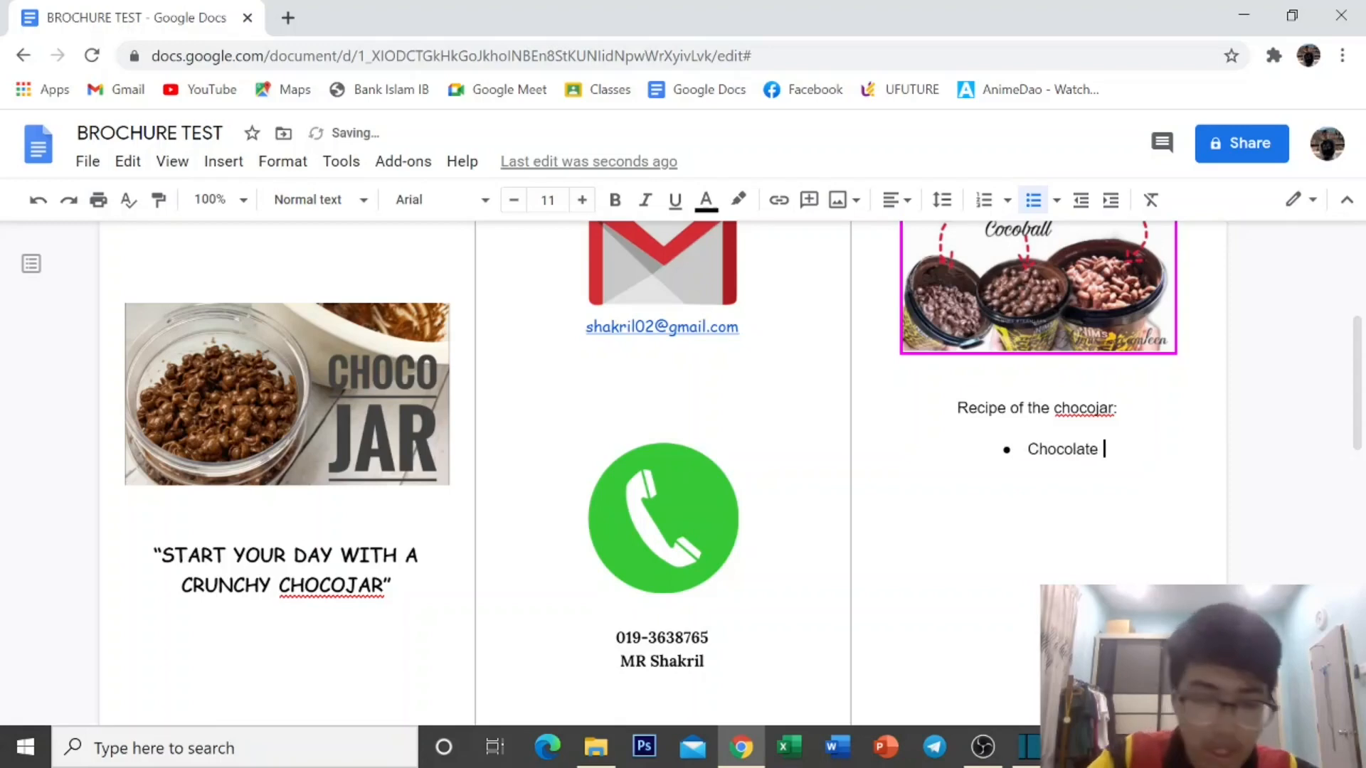
type("Milk")
key("Return")
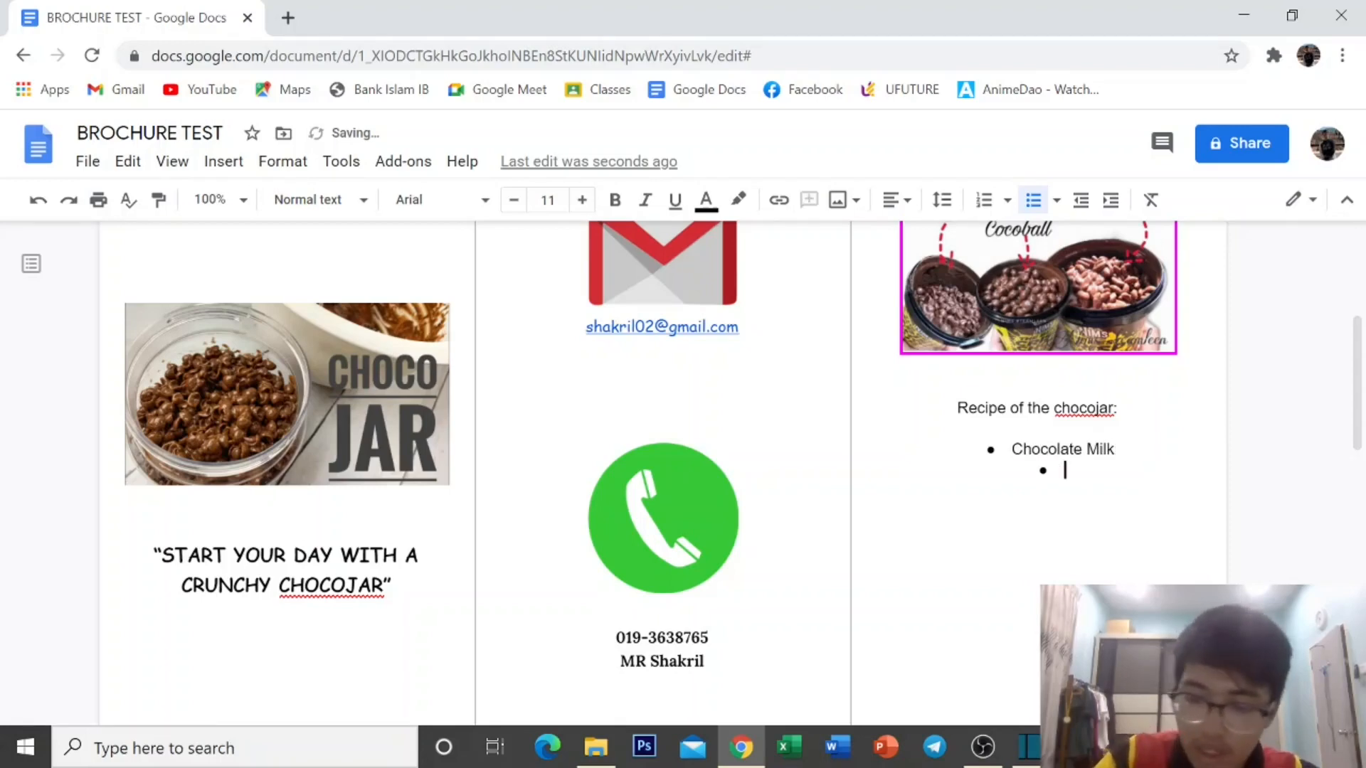
type("Coo")
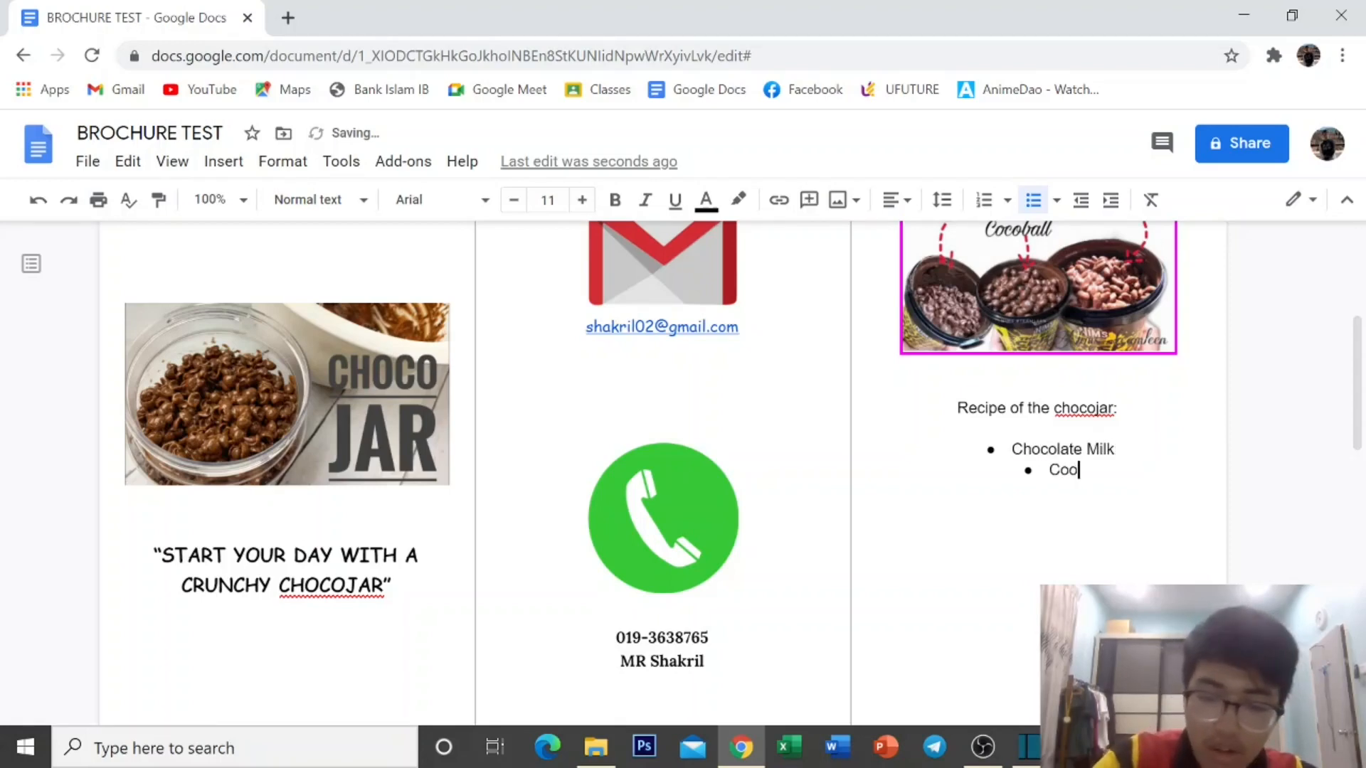
type("kin")
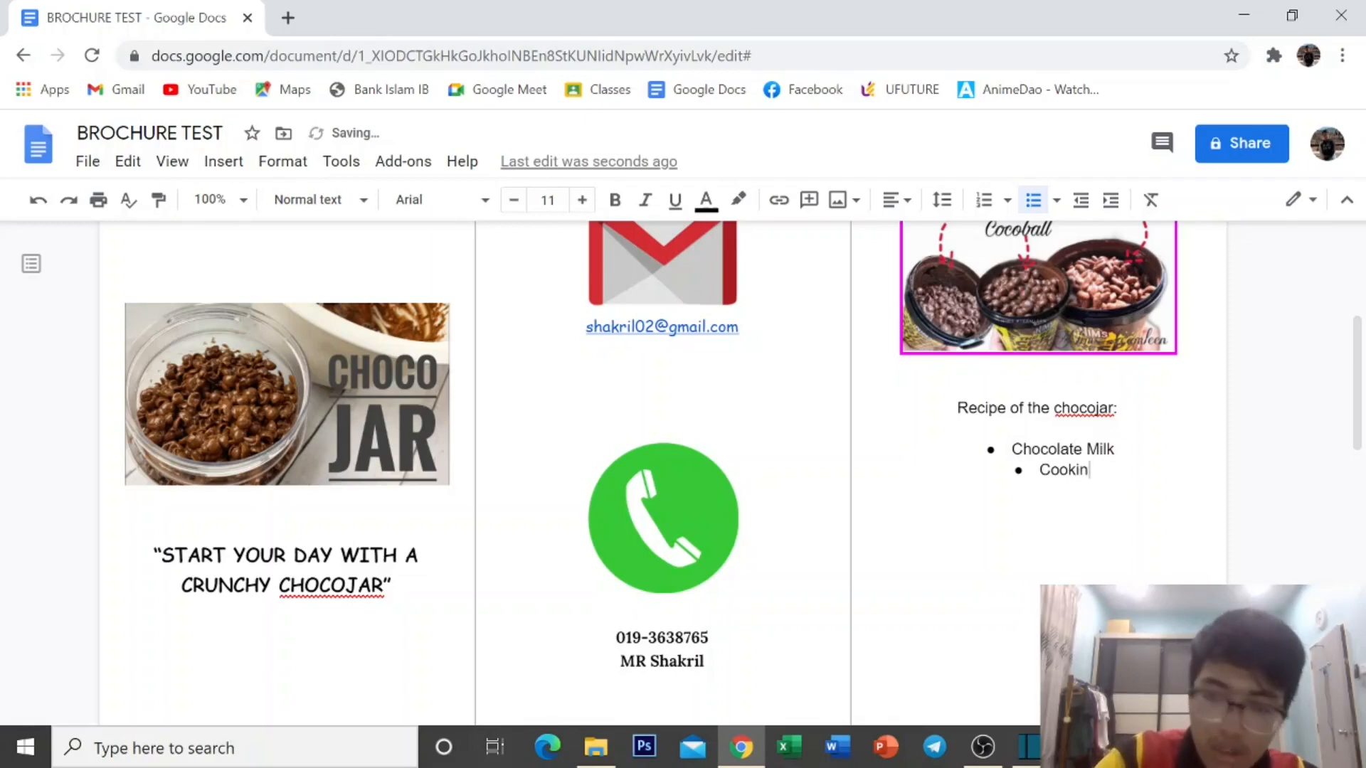
type("g ")
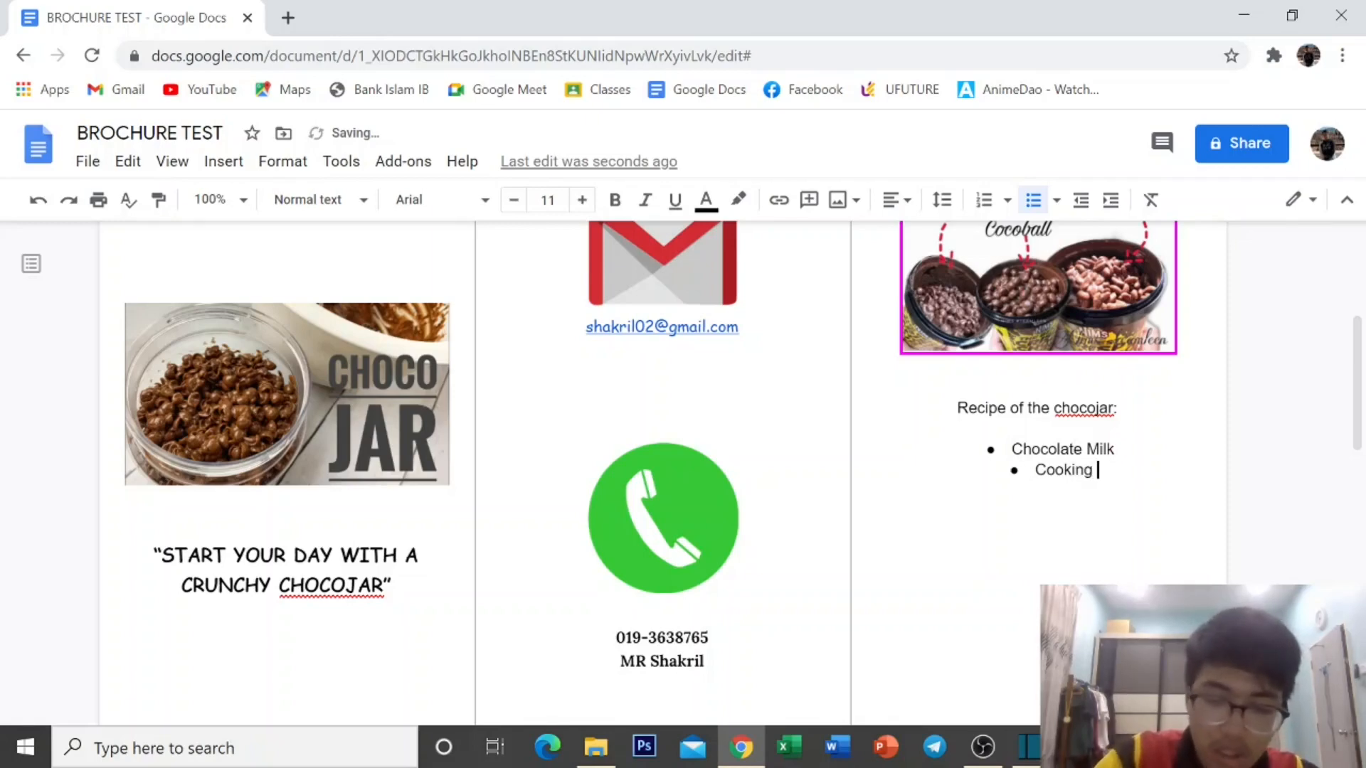
type("Oil")
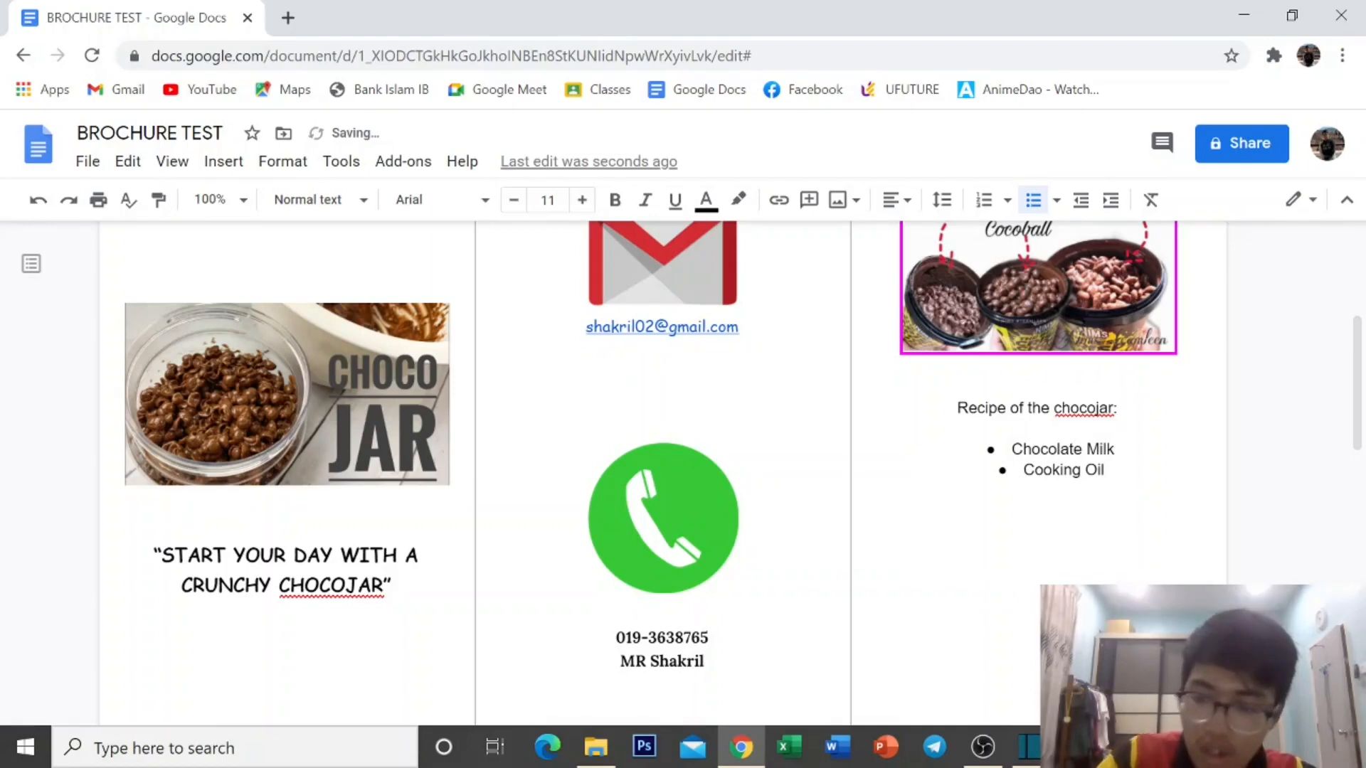
key("Return")
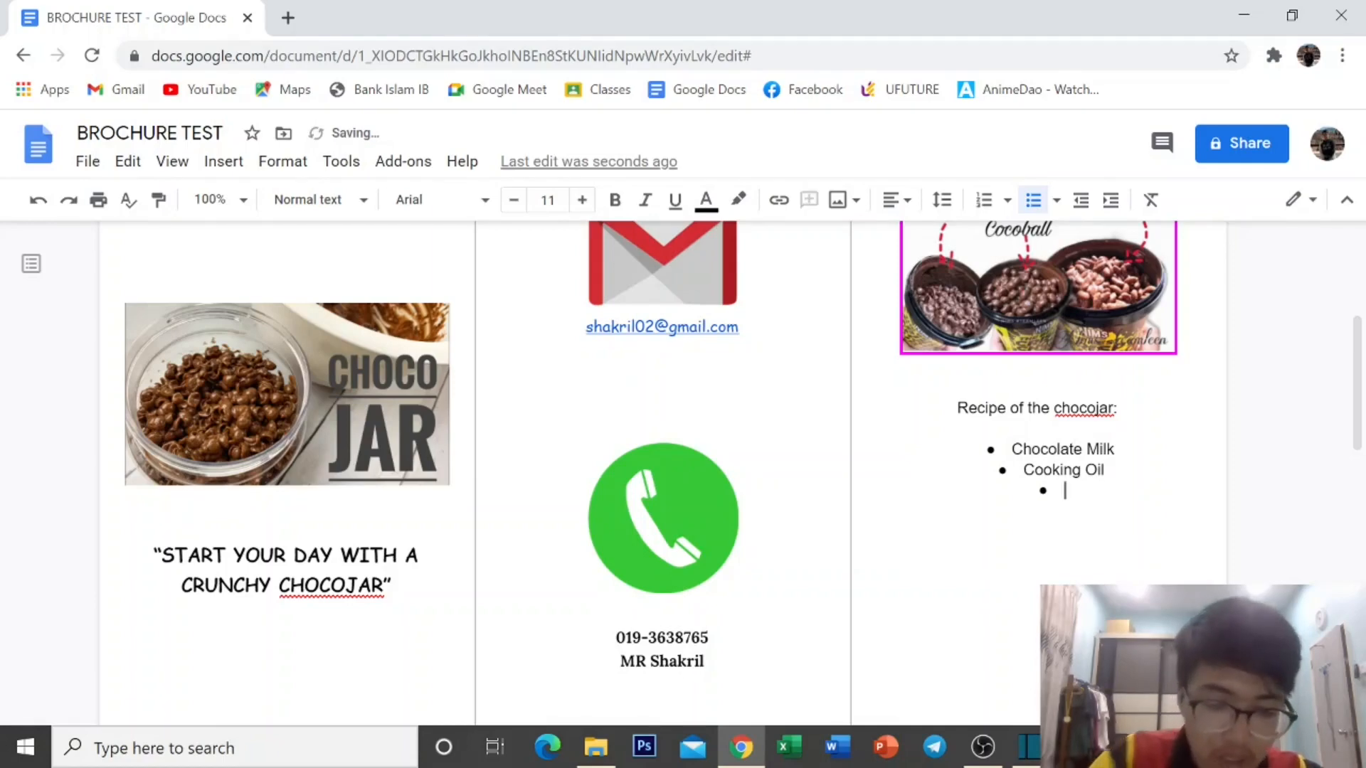
type("Toppin")
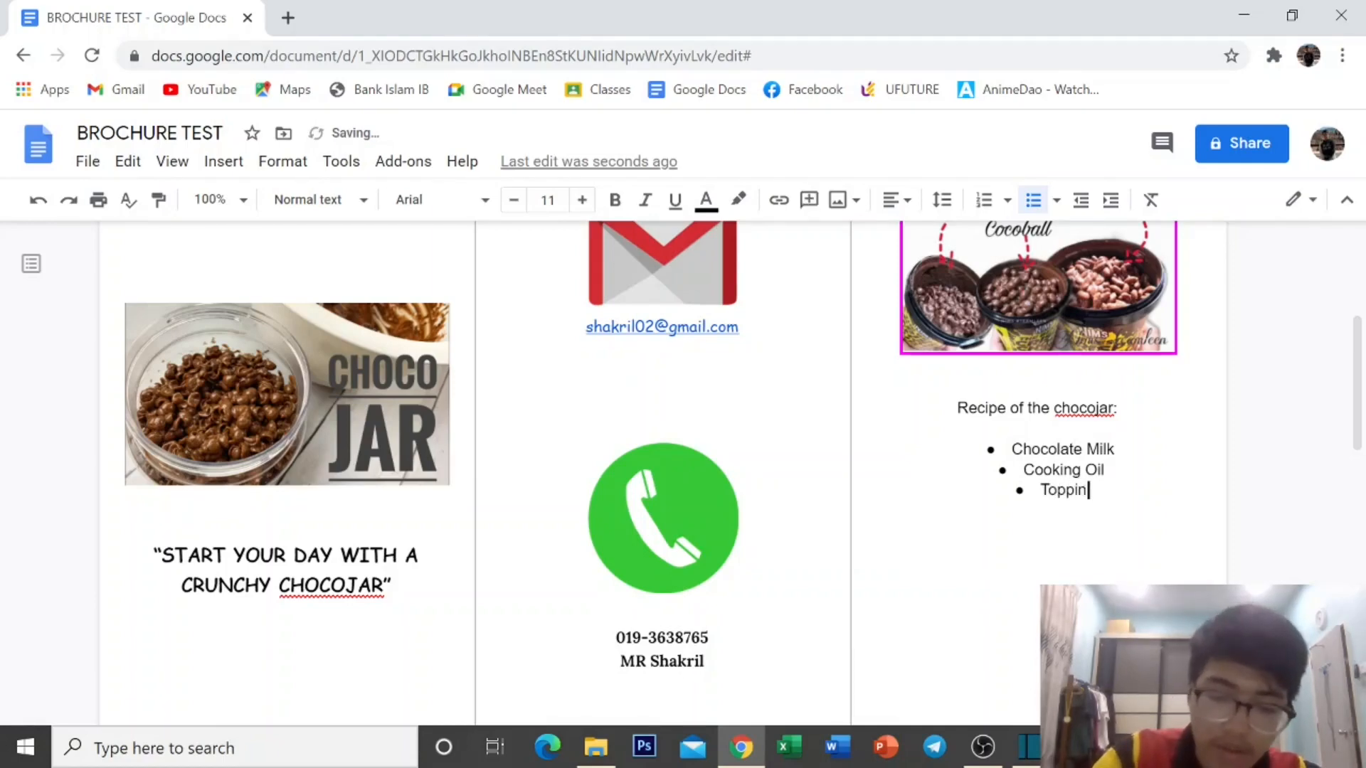
type("g (")
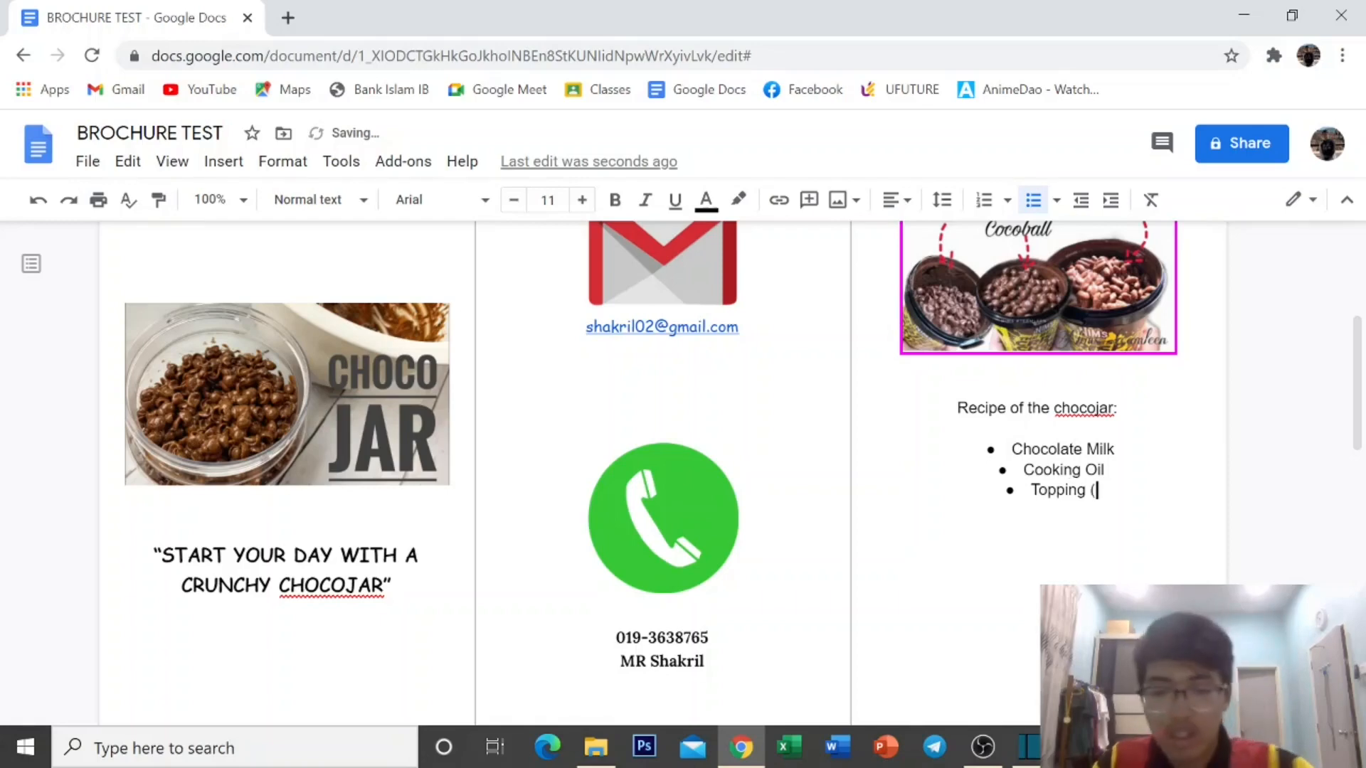
type("addi")
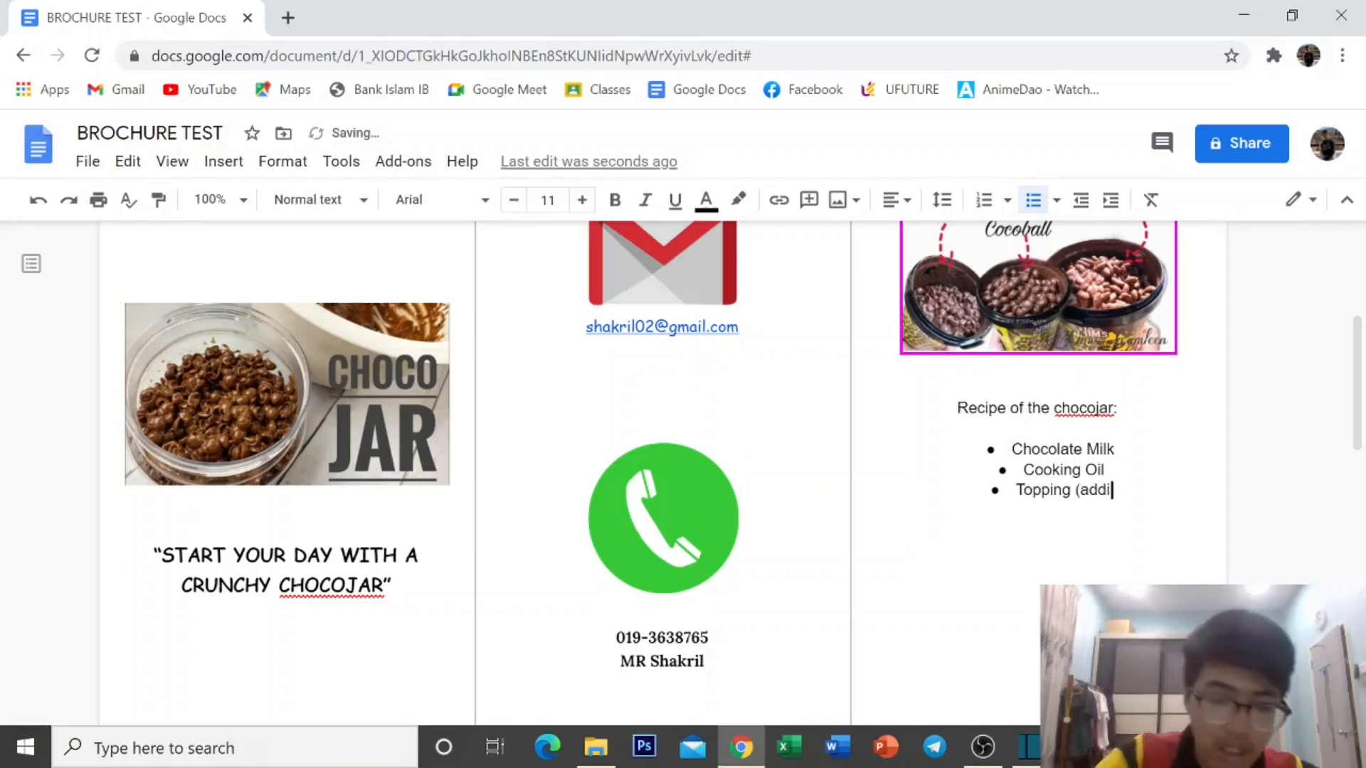
type("tional)")
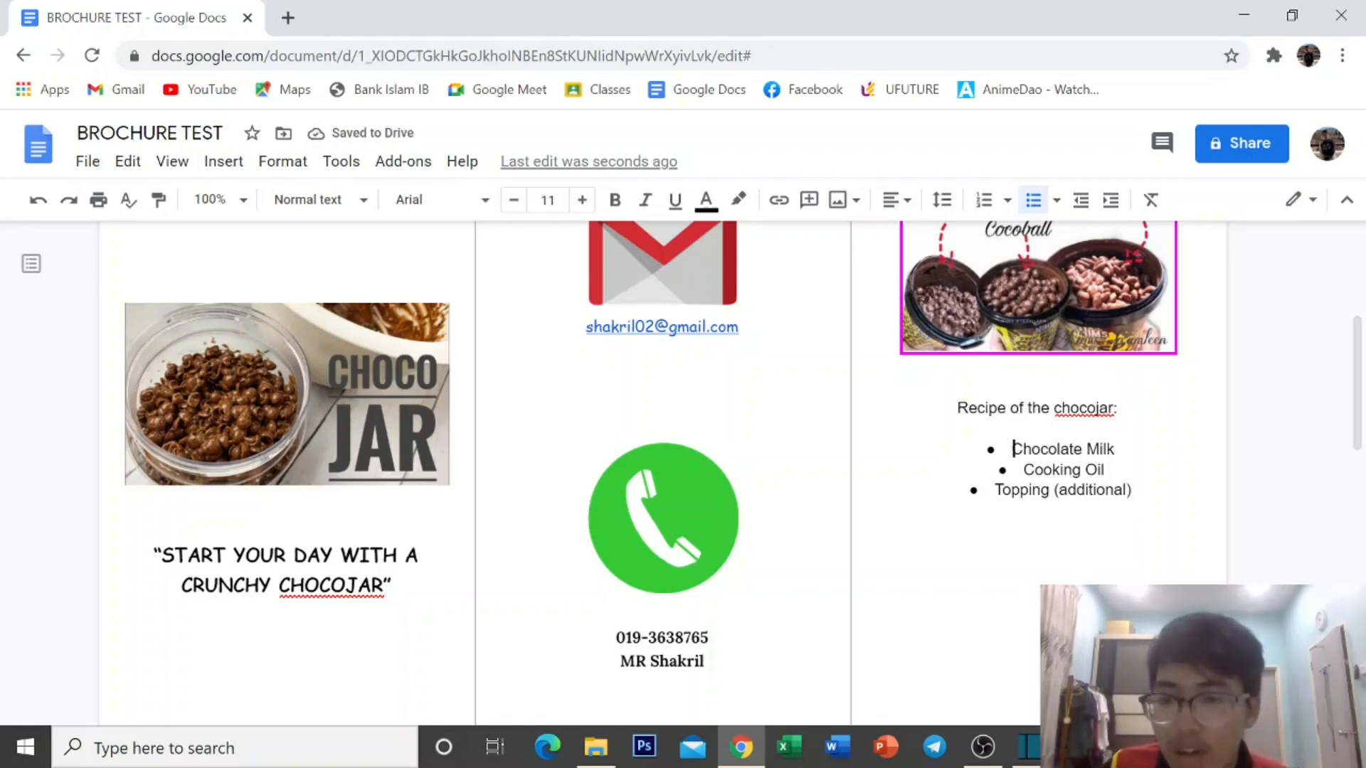
Highlight the Chocolate Milk, Cooking Oil and Topping (additional) bullets in yellow.
left_click_drag(1012, 449, 1128, 491)
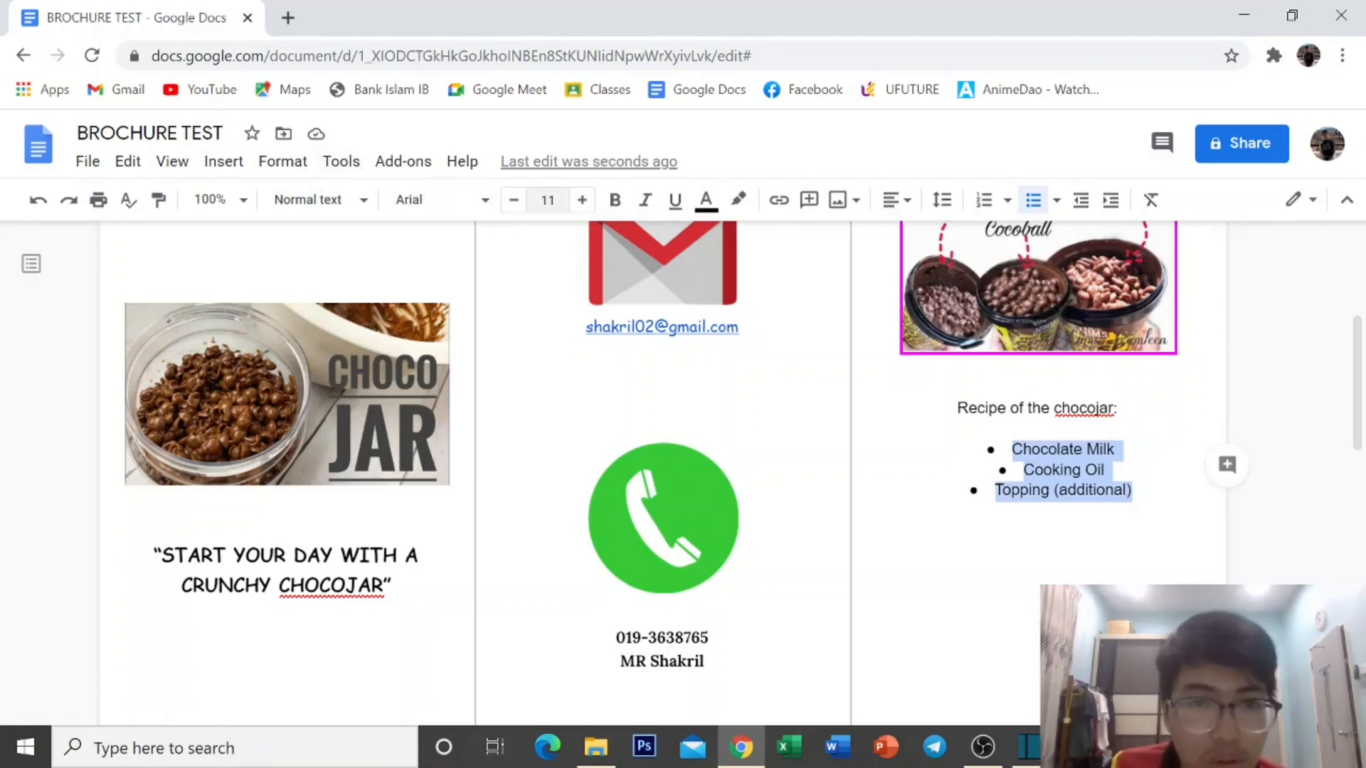
left_click(738, 199)
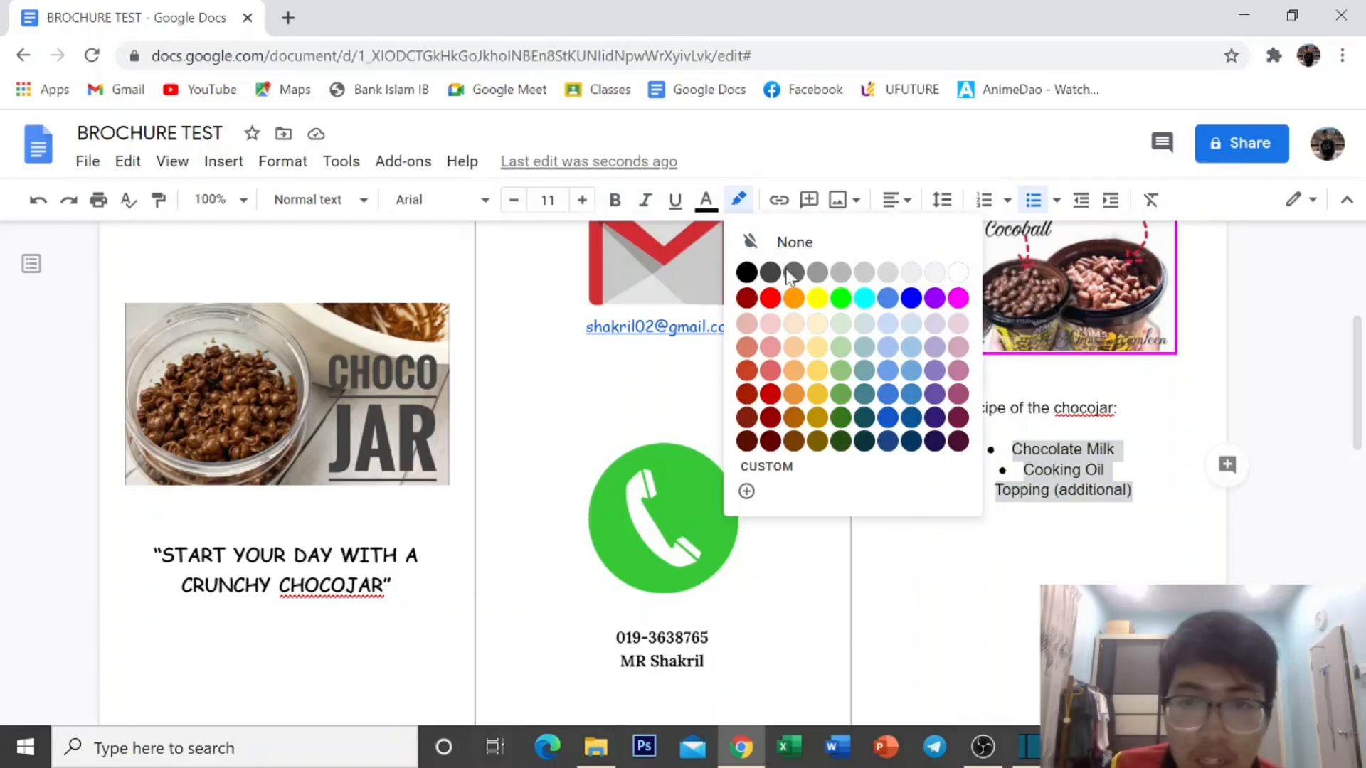
left_click(816, 297)
left_click(1039, 552)
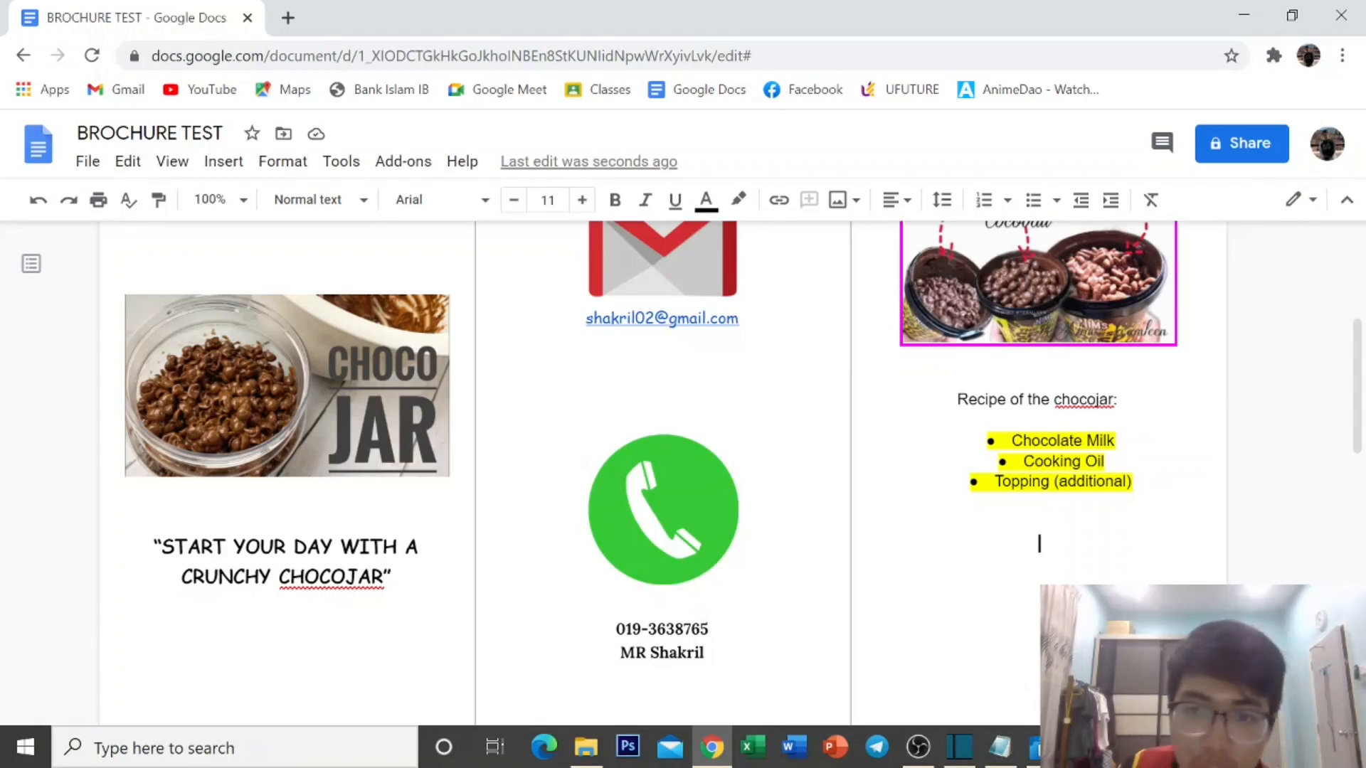
Uncheck 'Line between columns' in the column options to remove the three column dividers.
scroll(662, 469, "up", 3)
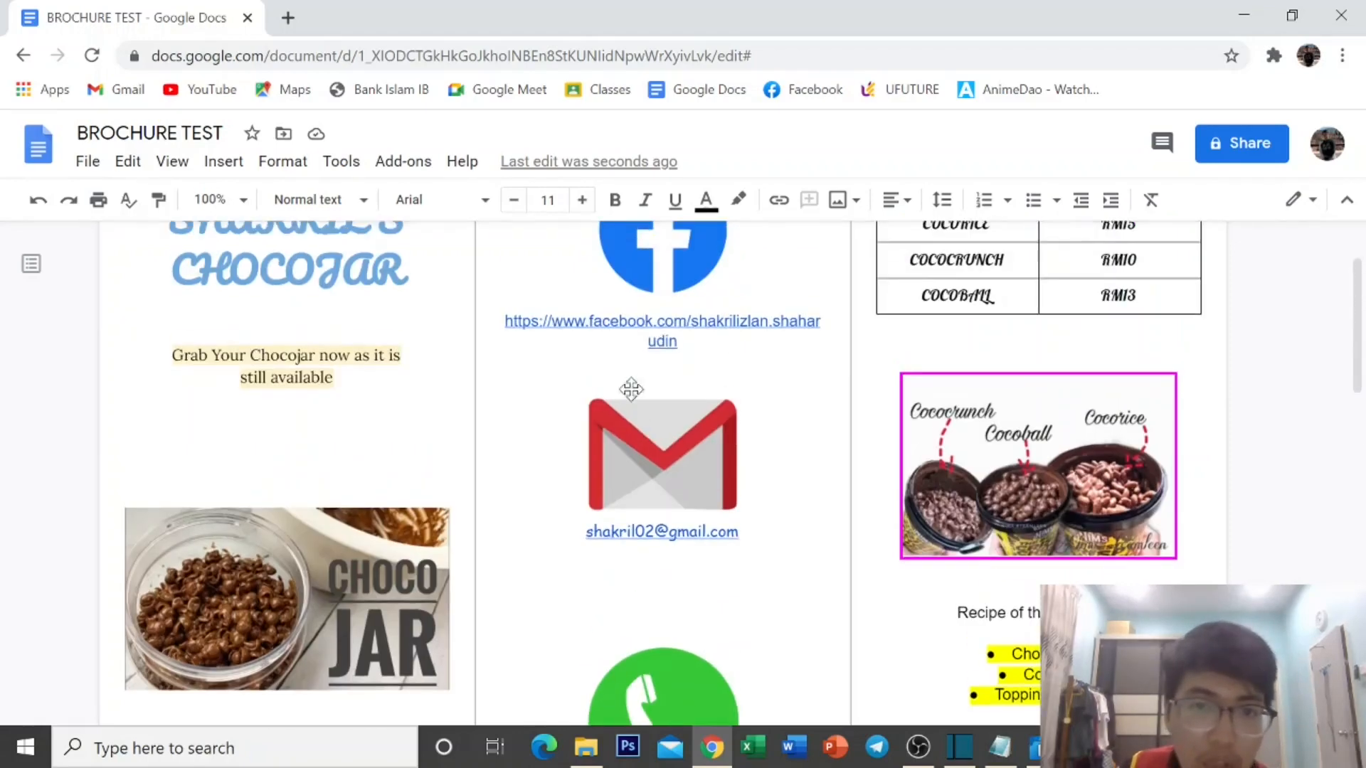
scroll(661, 469, "up", 2)
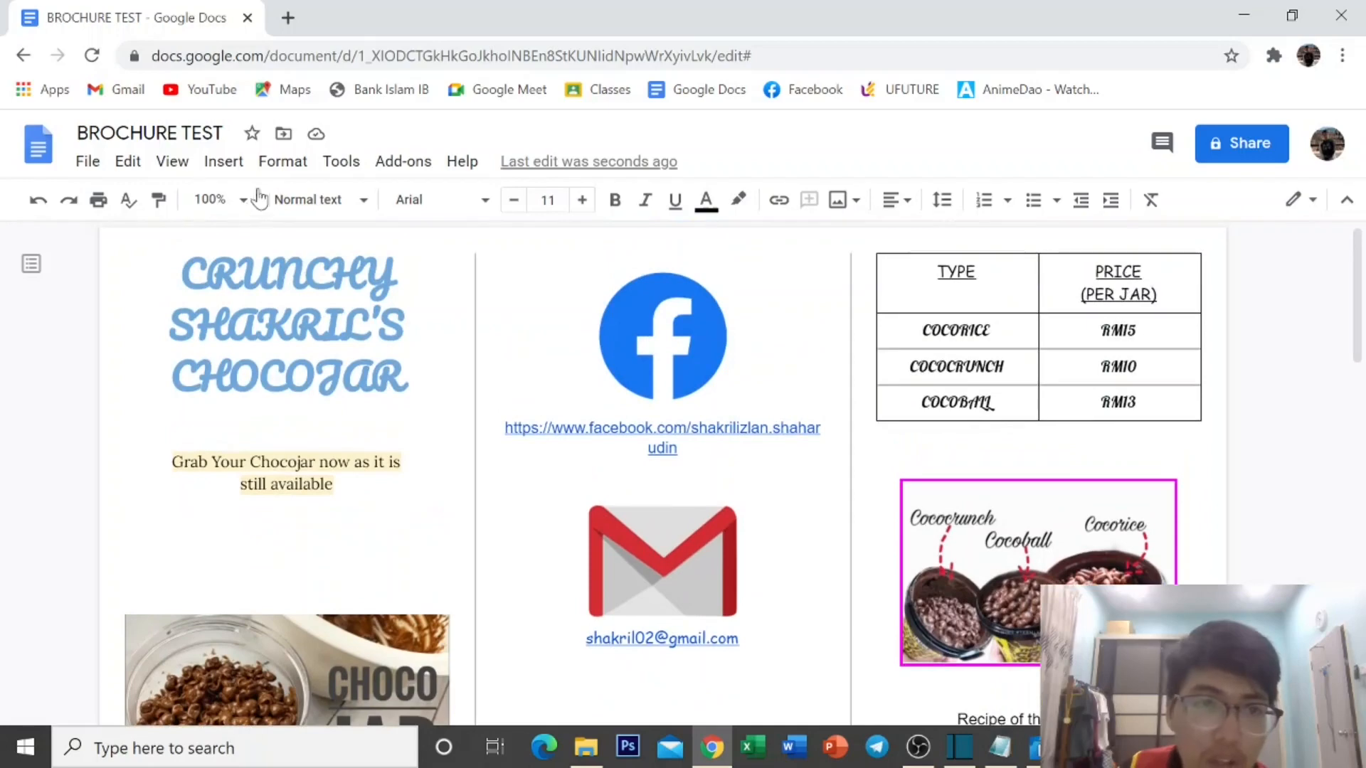
left_click(268, 168)
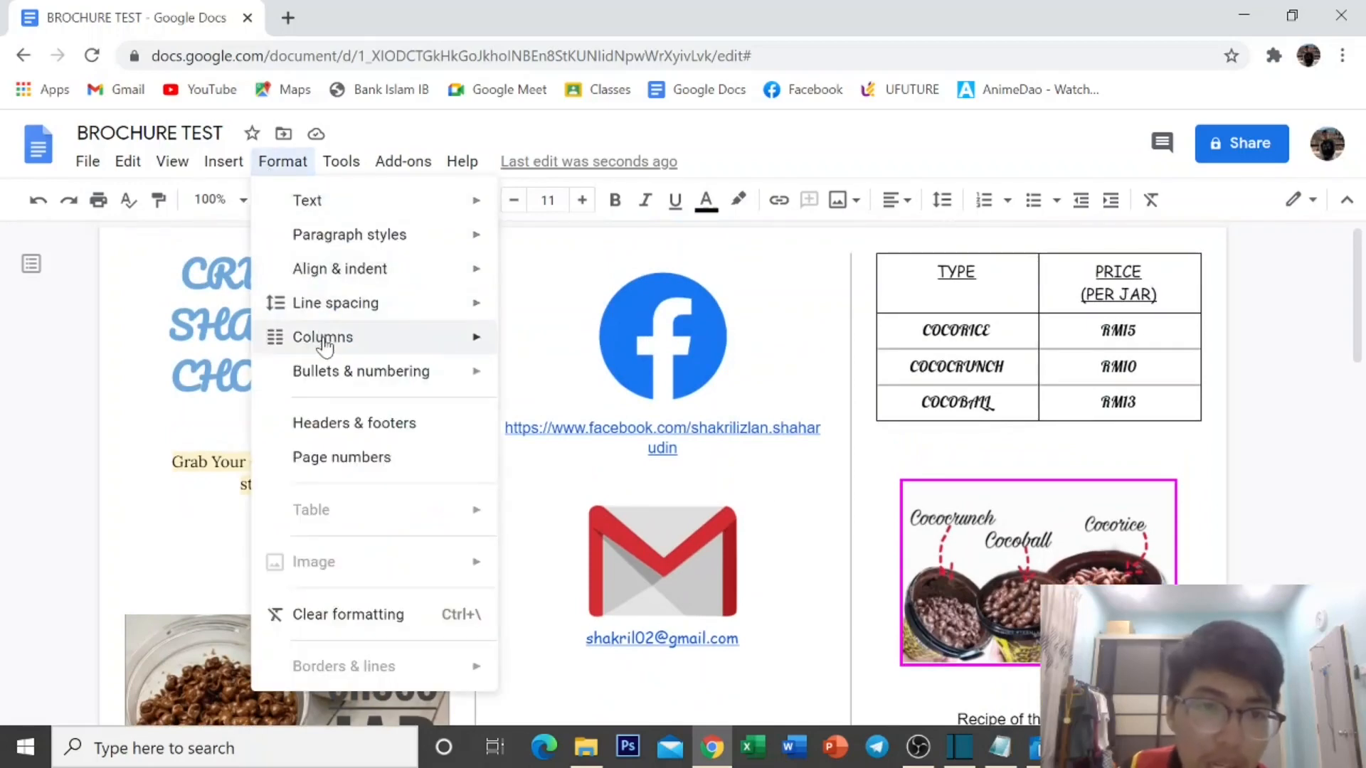
mouse_move(320, 336)
left_click(580, 473)
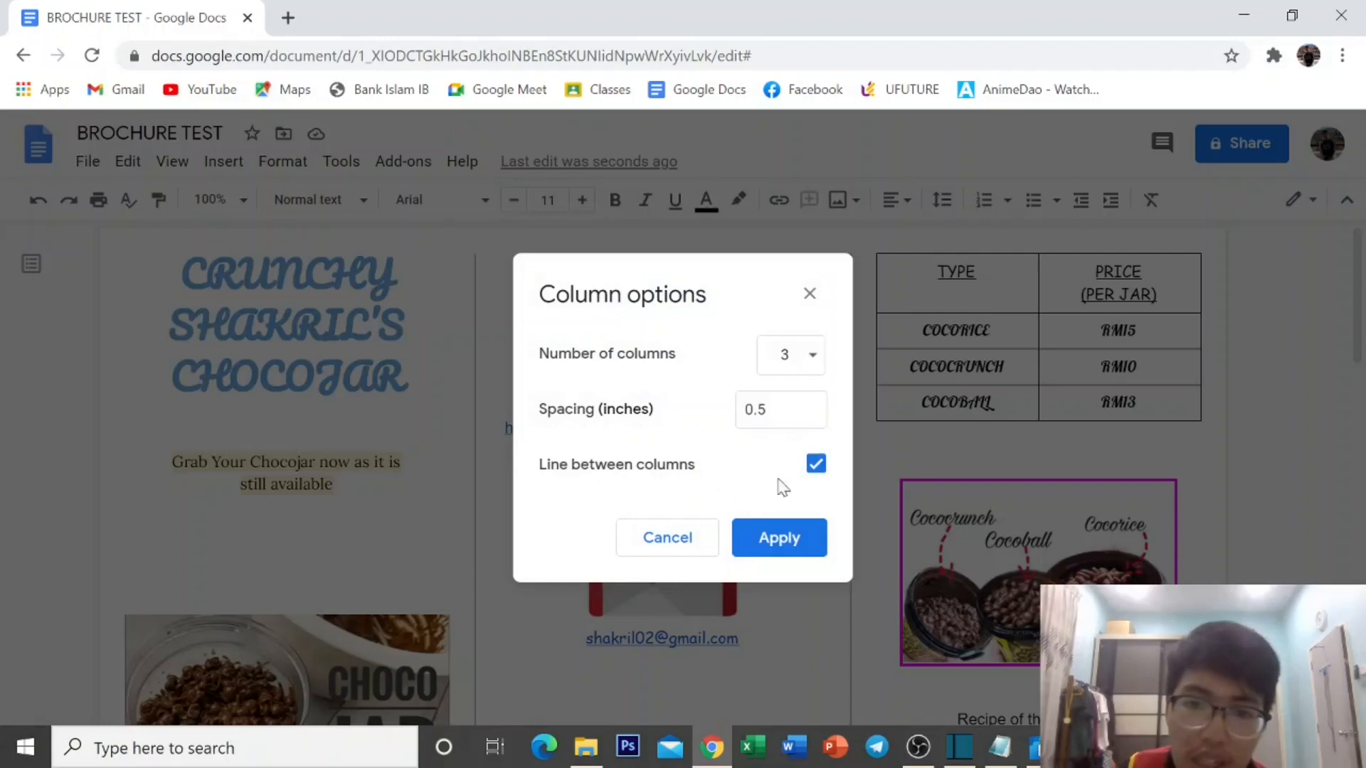
left_click(815, 463)
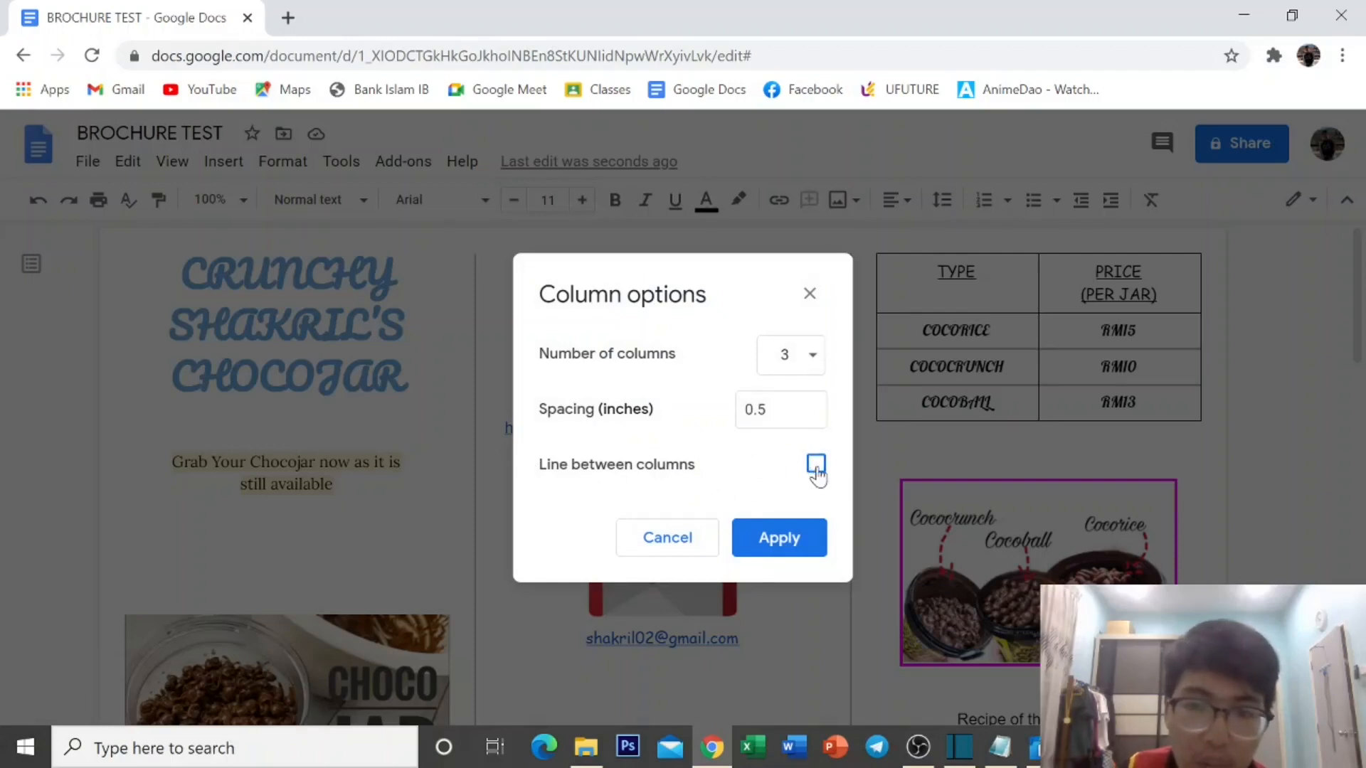
left_click(778, 537)
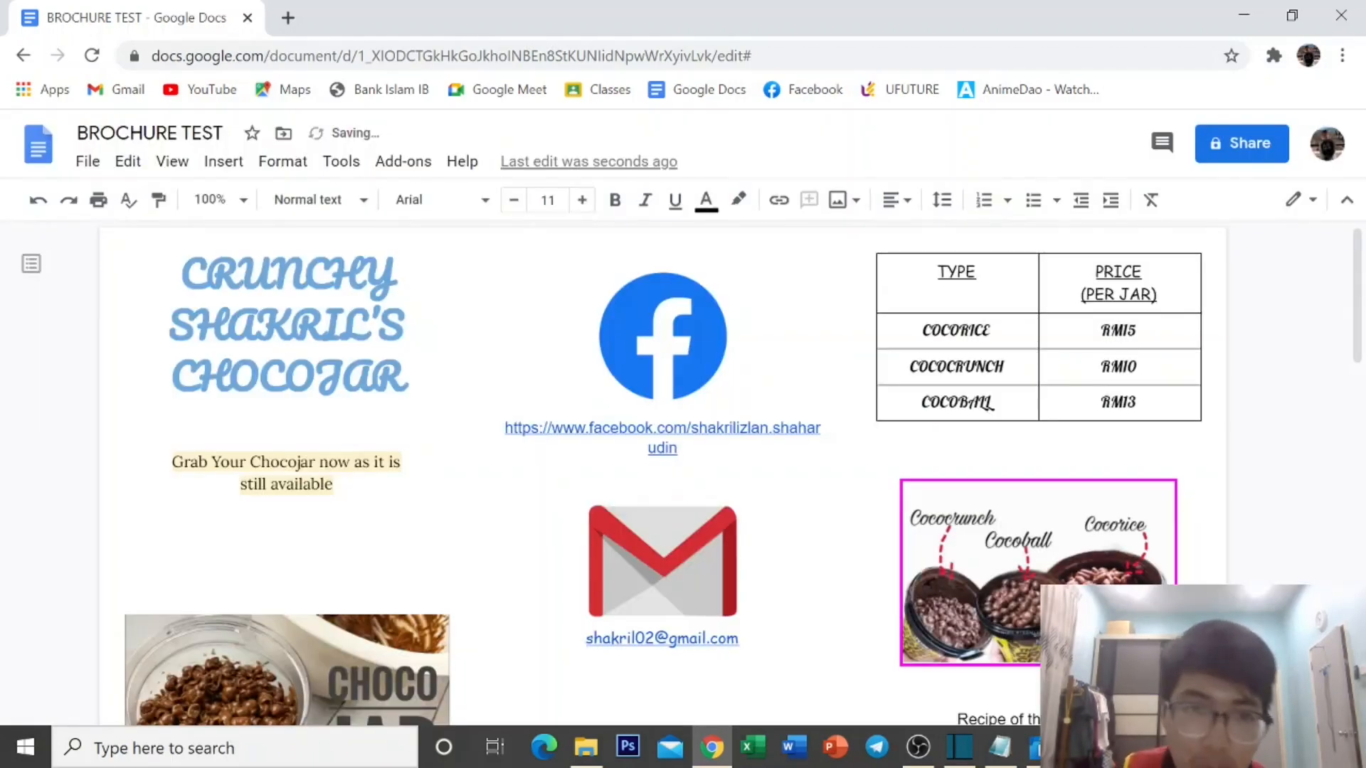
scroll(616, 316, "down", 1)
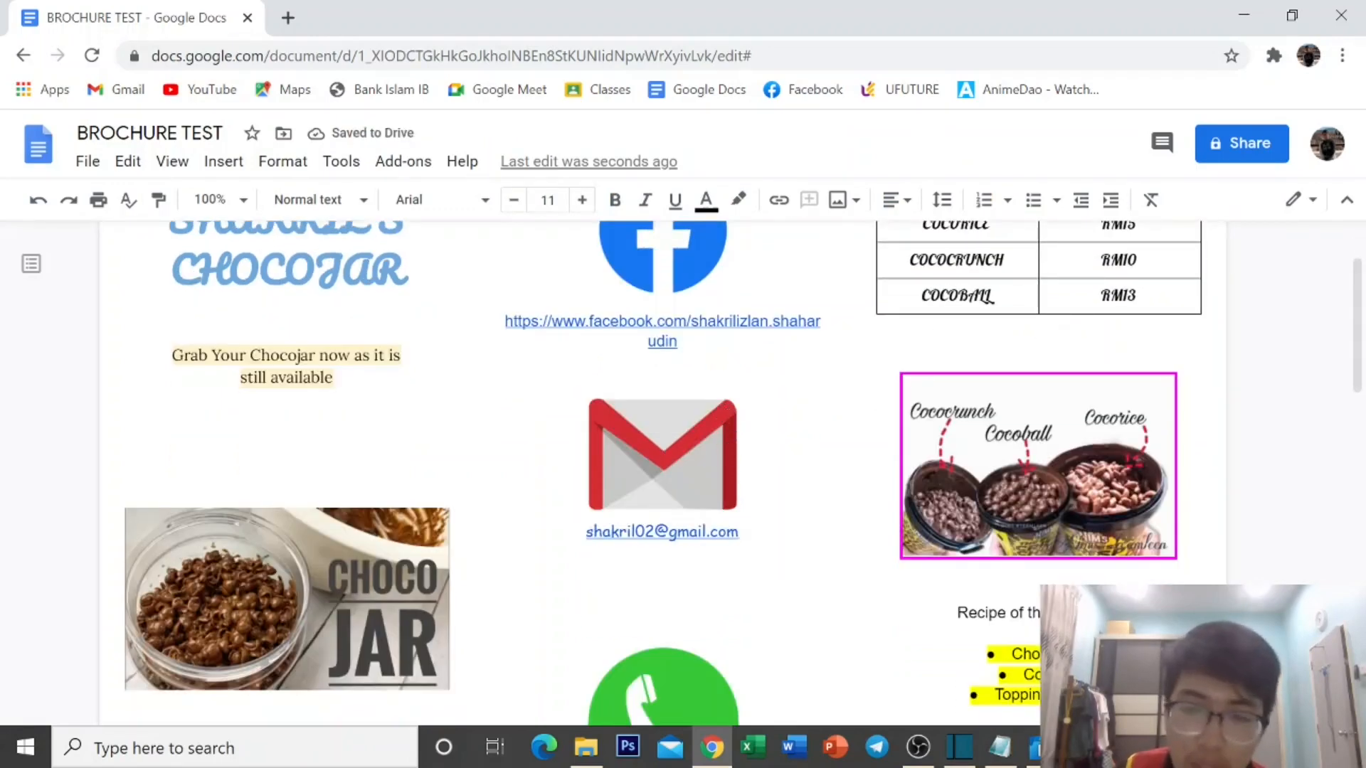
scroll(662, 469, "down", 1)
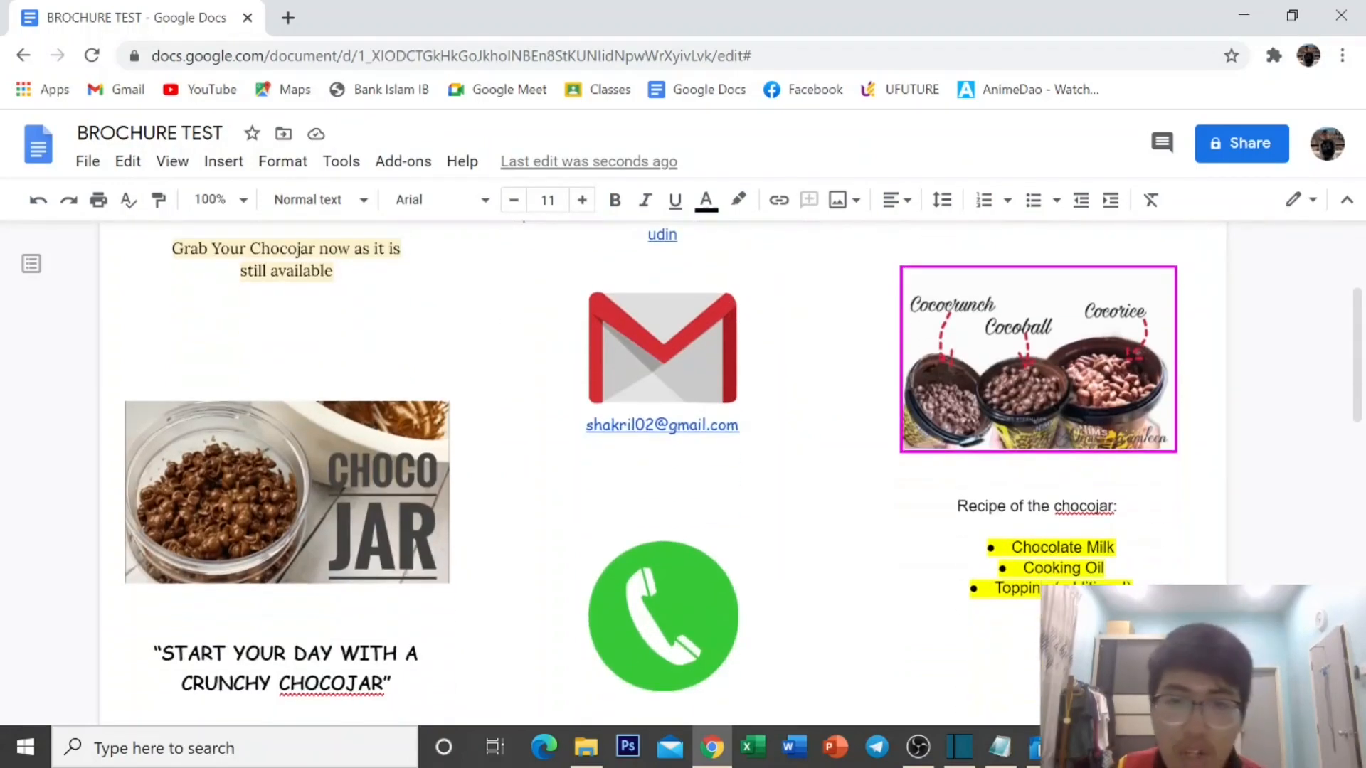
scroll(1038, 543, "down", 1)
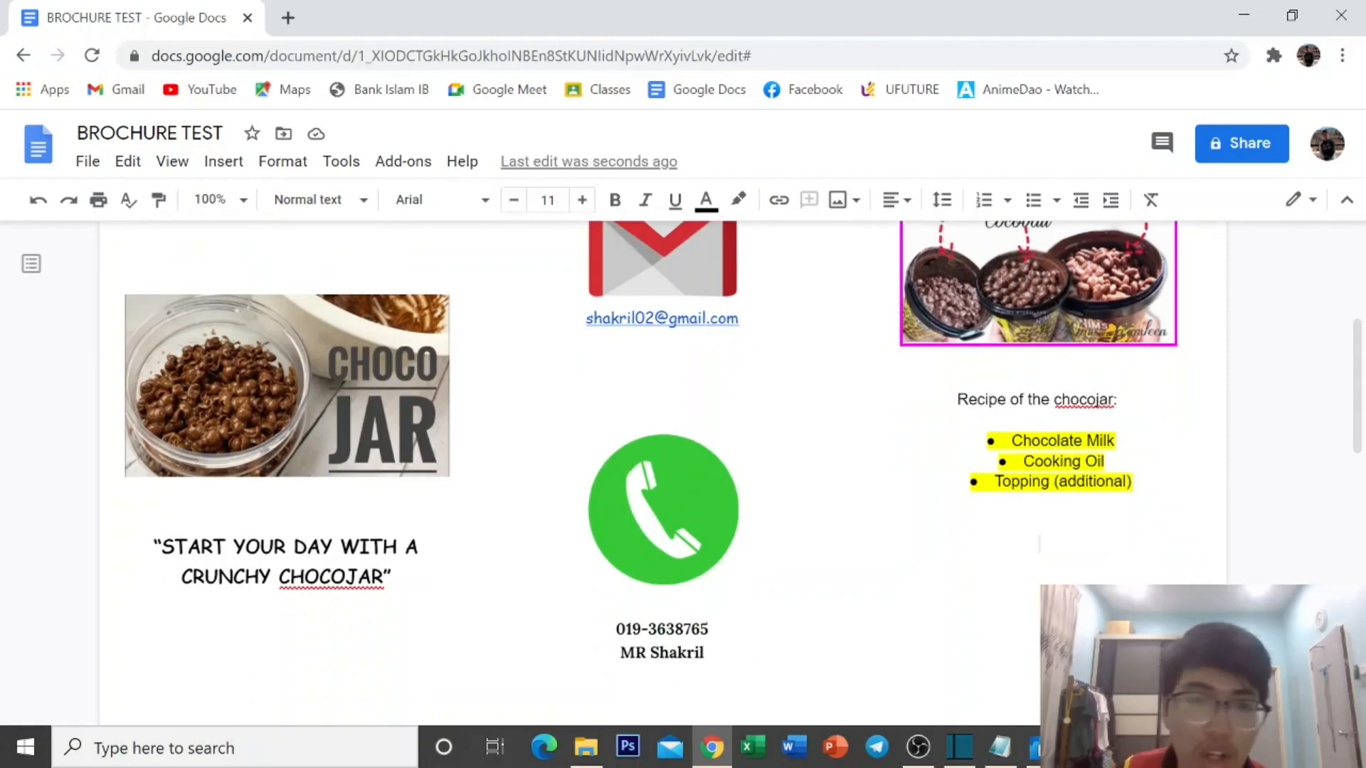
scroll(733, 403, "up", 1)
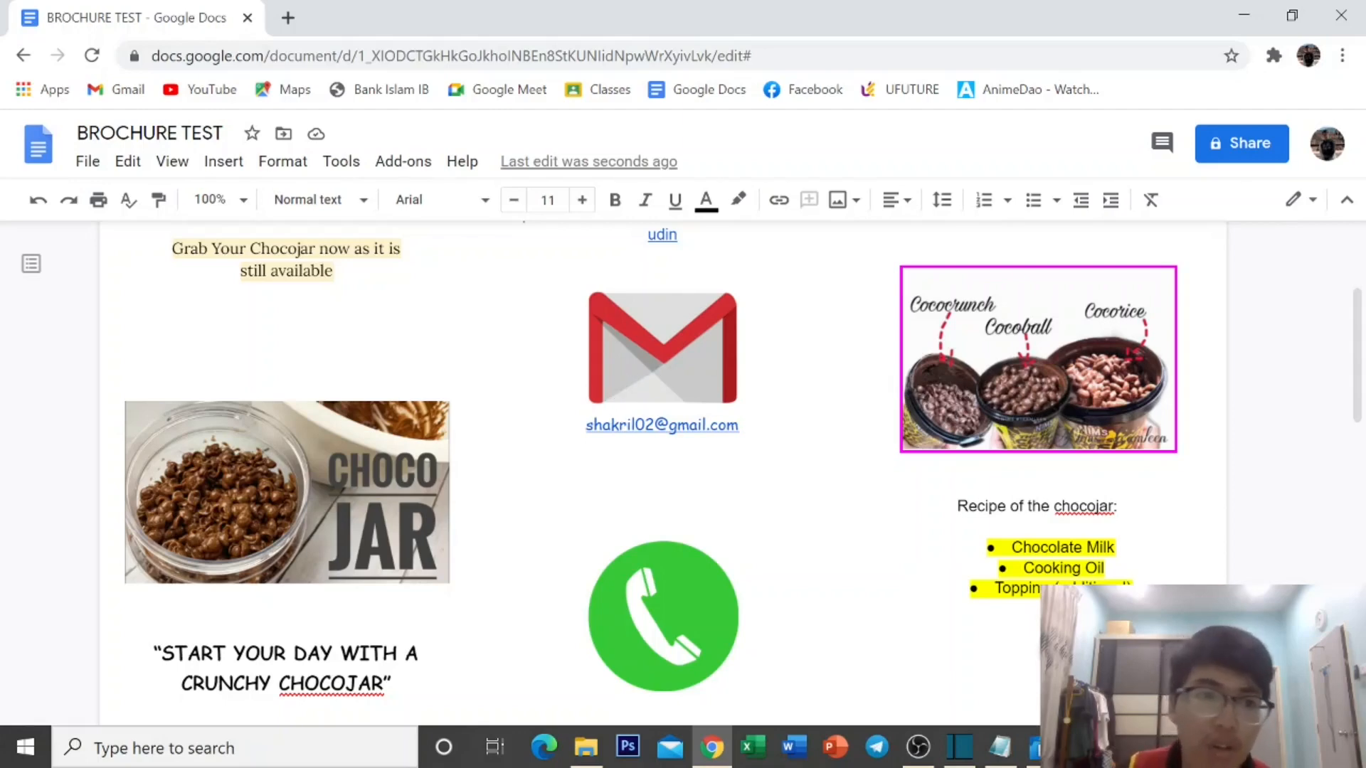
left_click(98, 169)
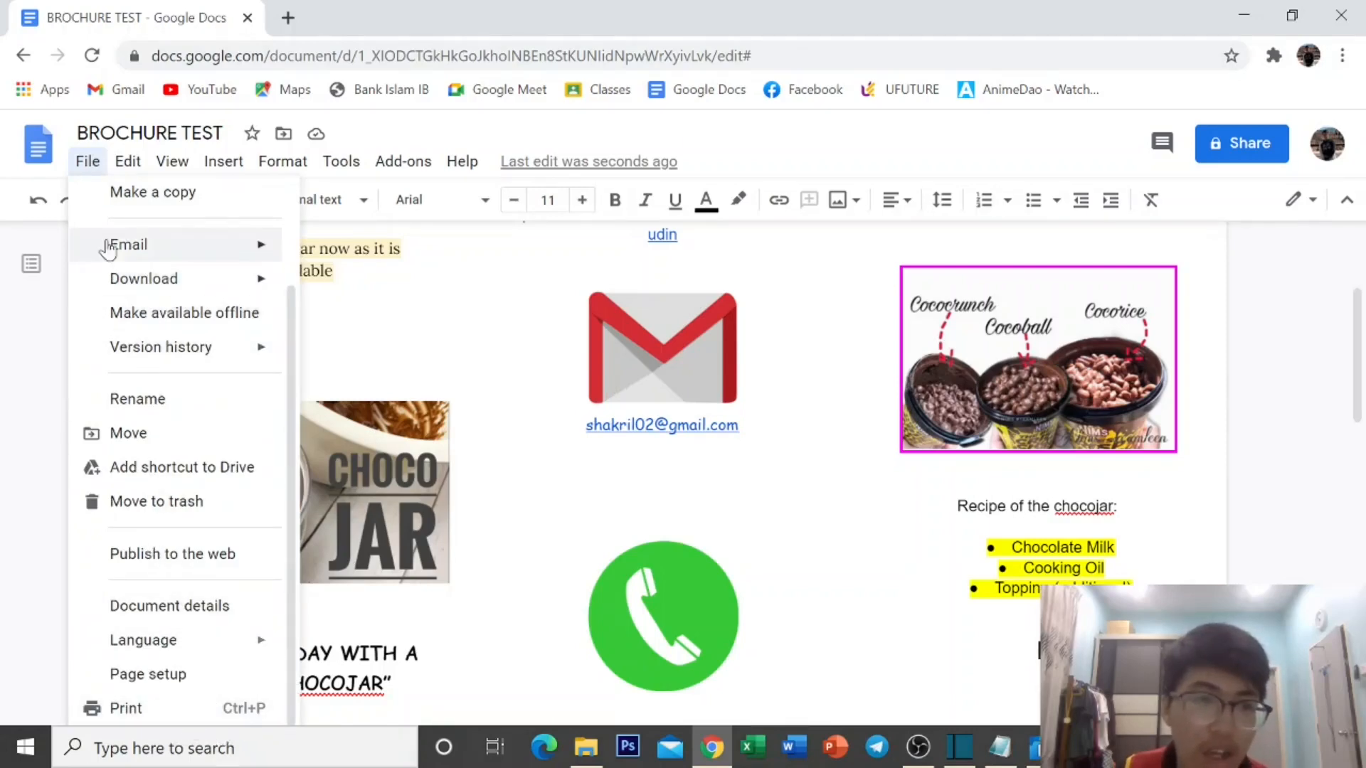
left_click(93, 170)
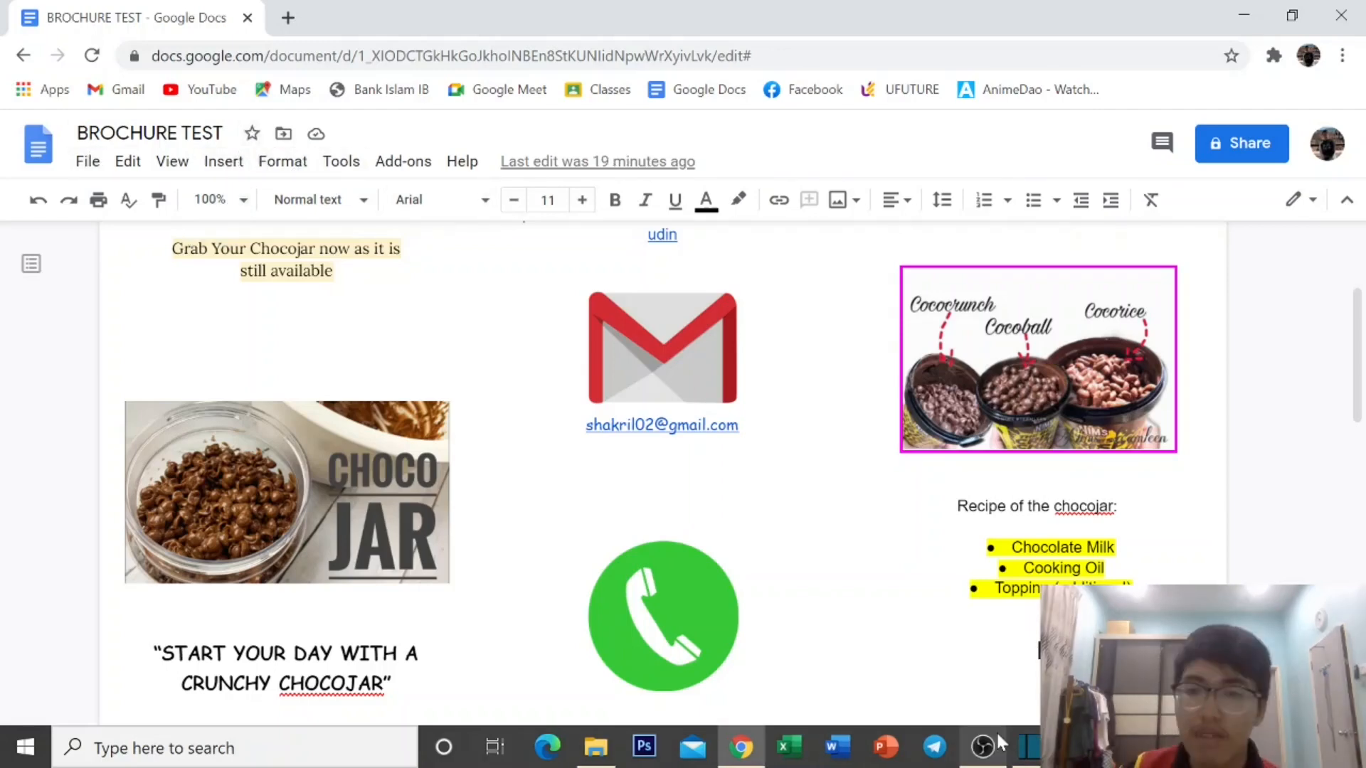
In a new browser tab, go to Google Docs and open the Tri-fold-Brochure document.
left_click(287, 20)
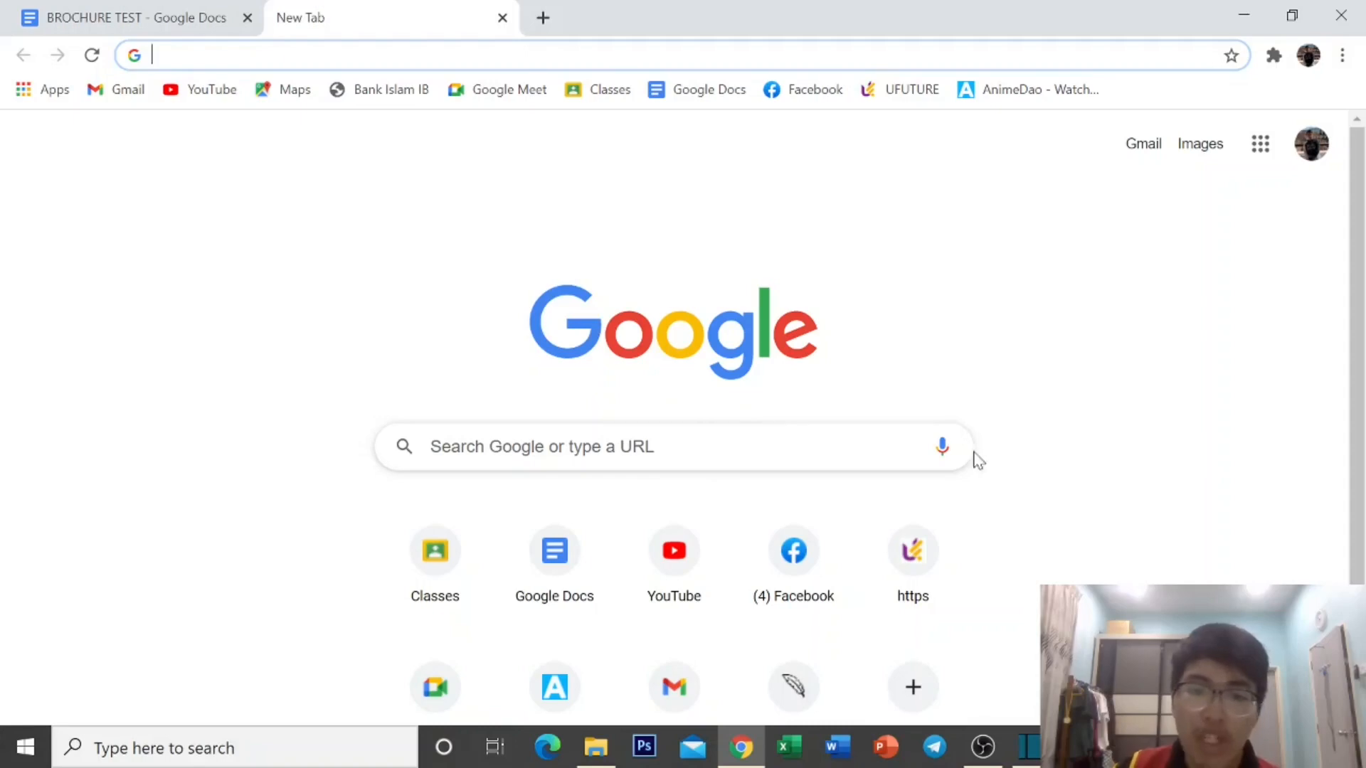
left_click(1261, 145)
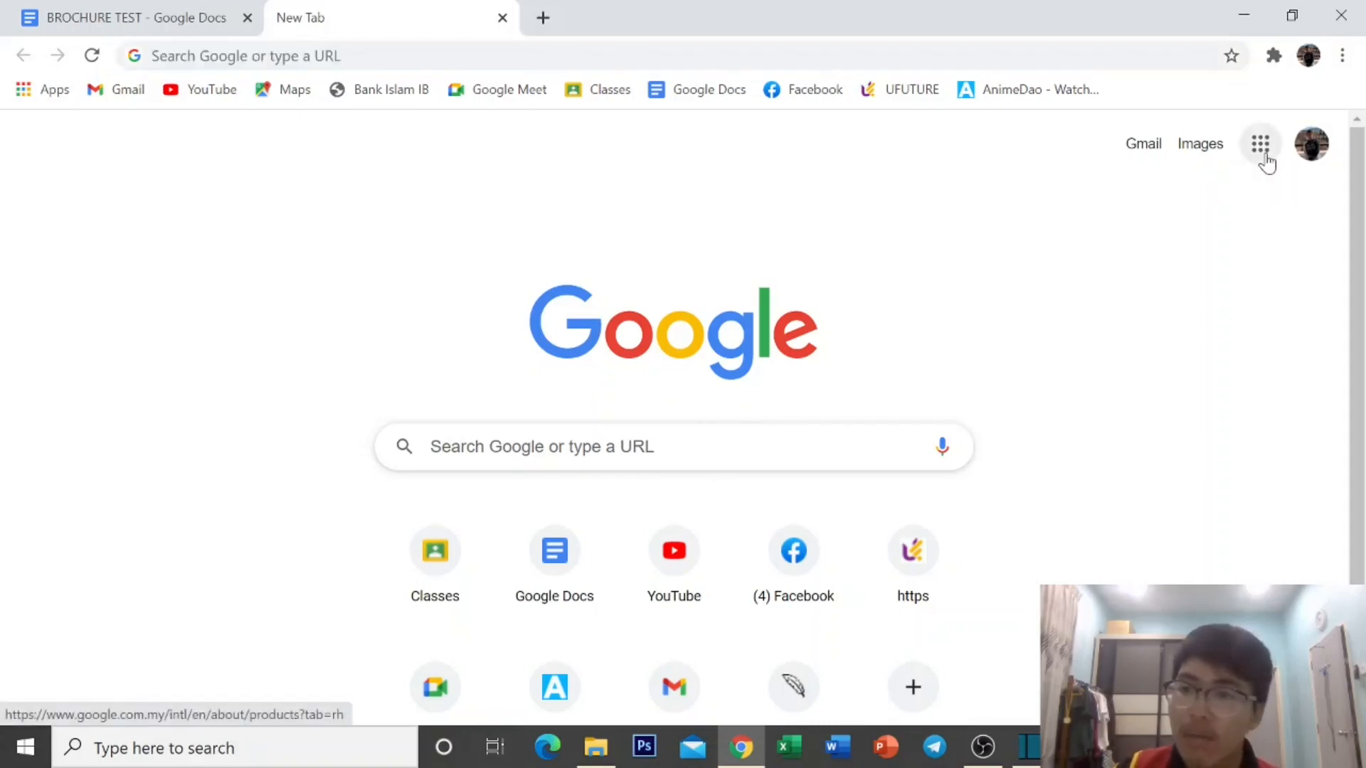
scroll(1209, 327, "down", 5)
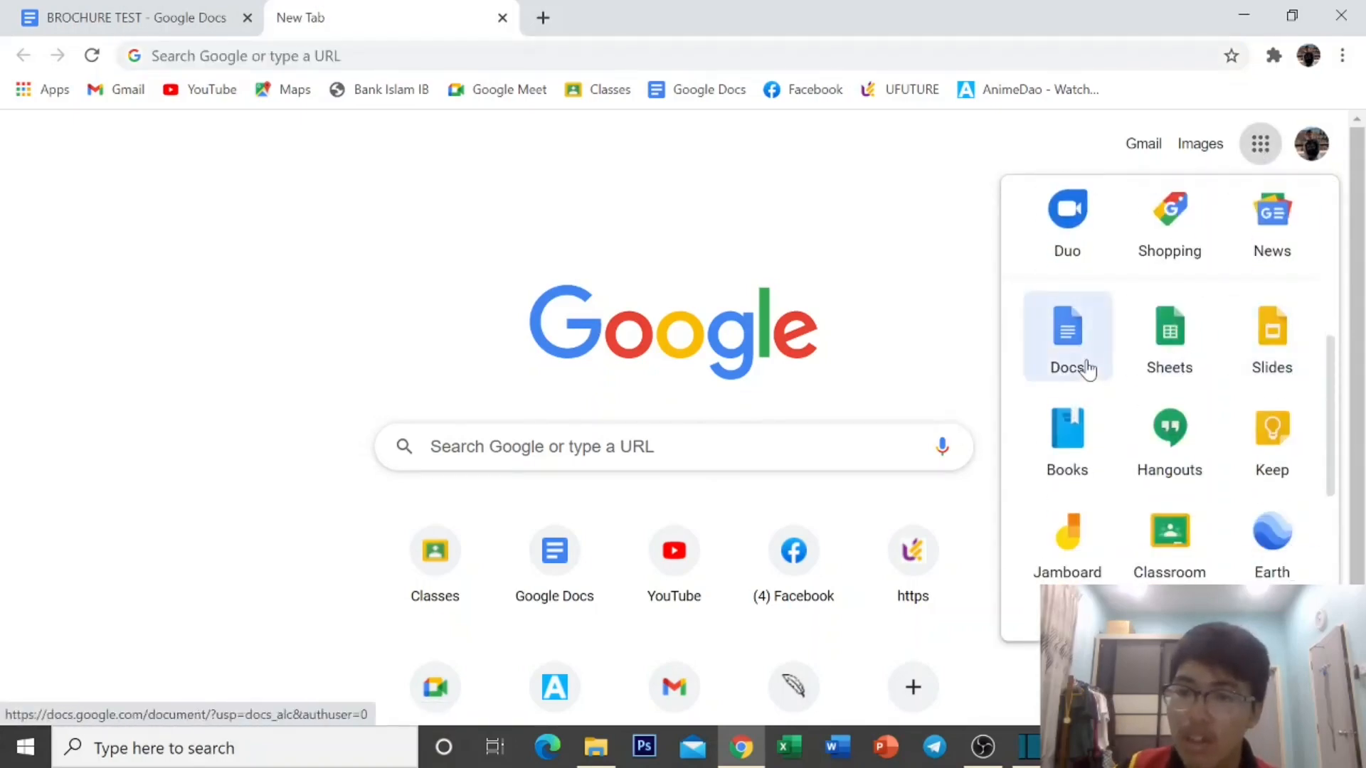
left_click(1086, 368)
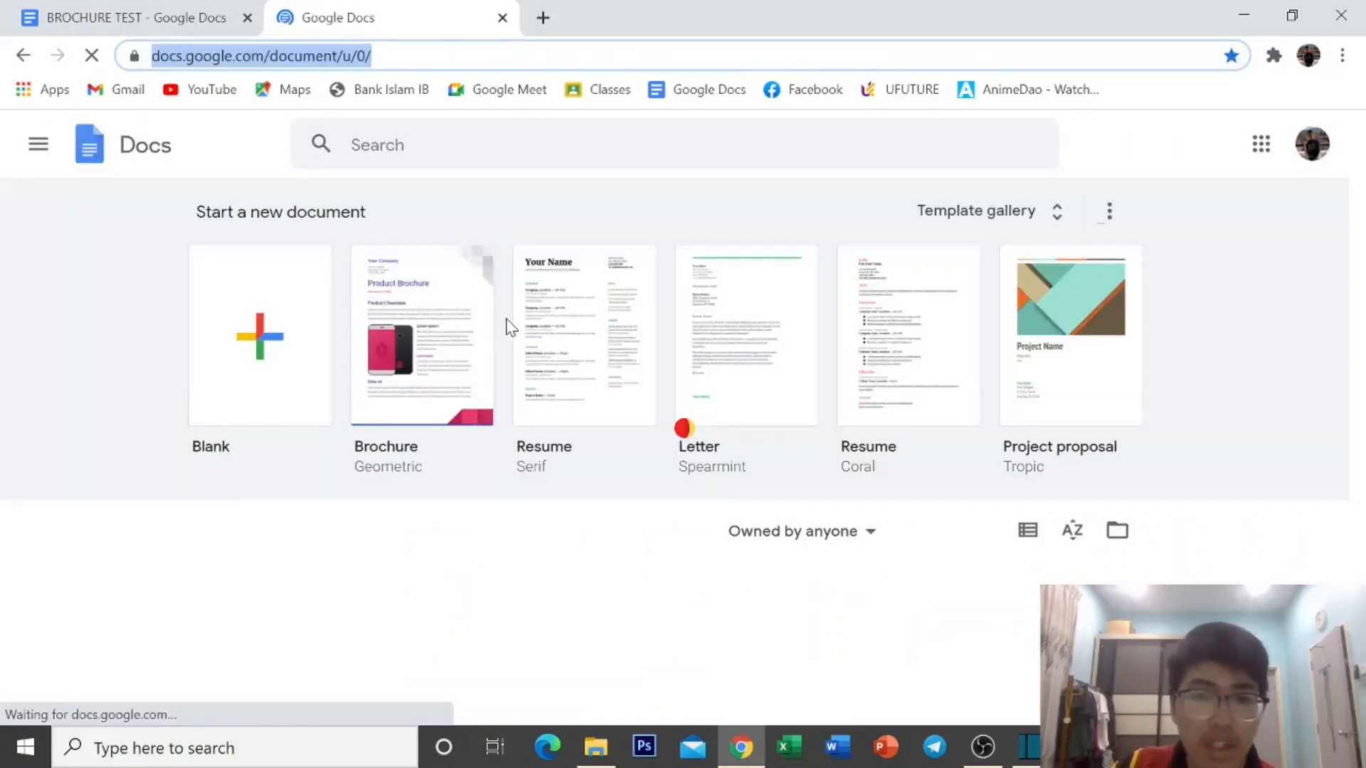
scroll(426, 345, "down", 5)
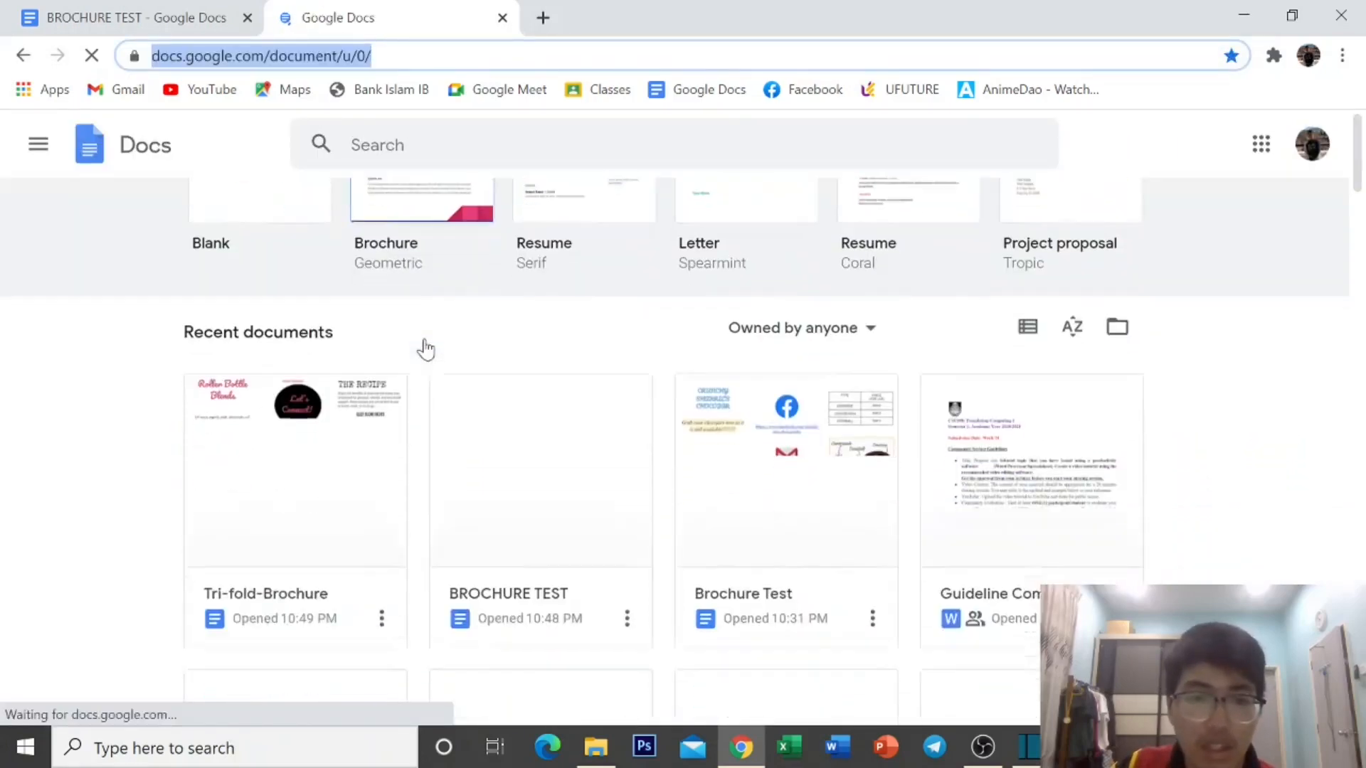
scroll(434, 327, "down", 2)
scroll(434, 327, "up", 5)
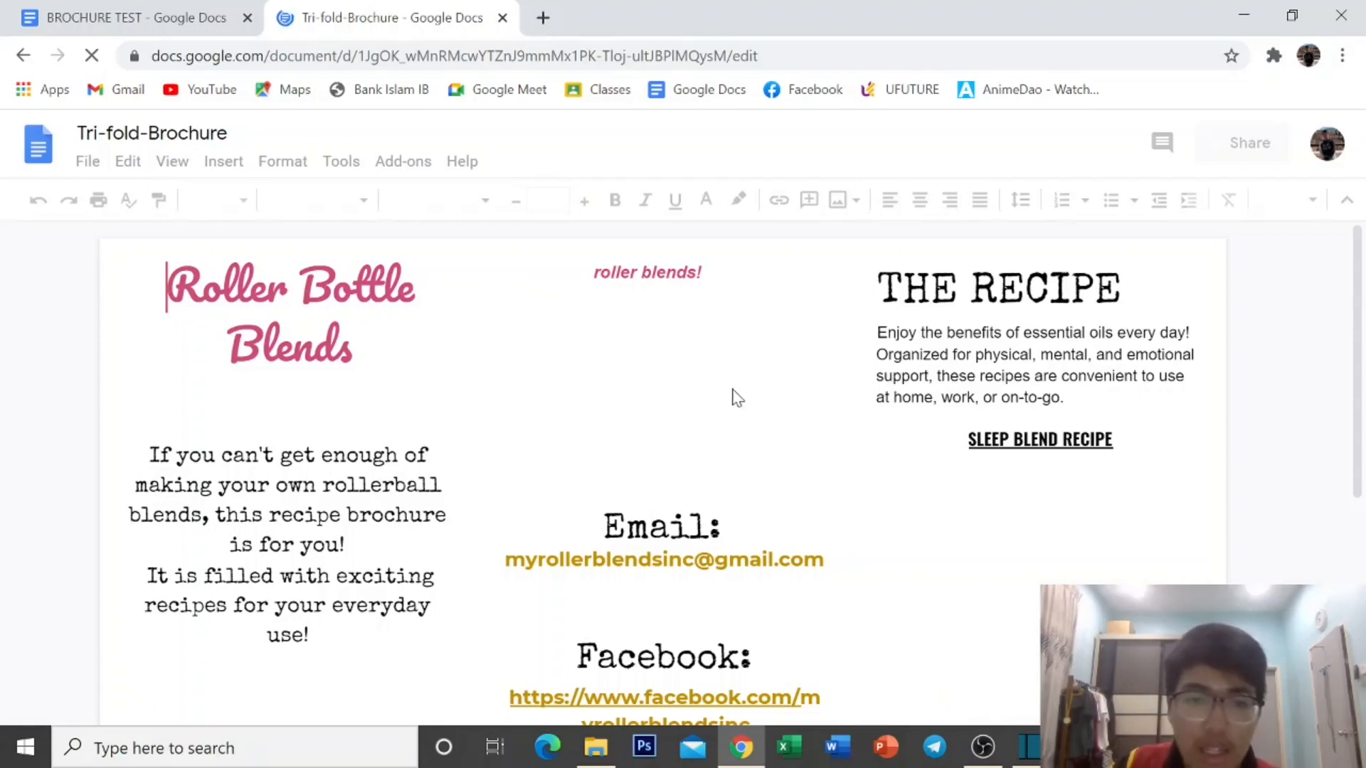
Look through the Tri-fold-Brochure sample, then minimize the browser to show the desktop.
scroll(737, 397, "down", 6)
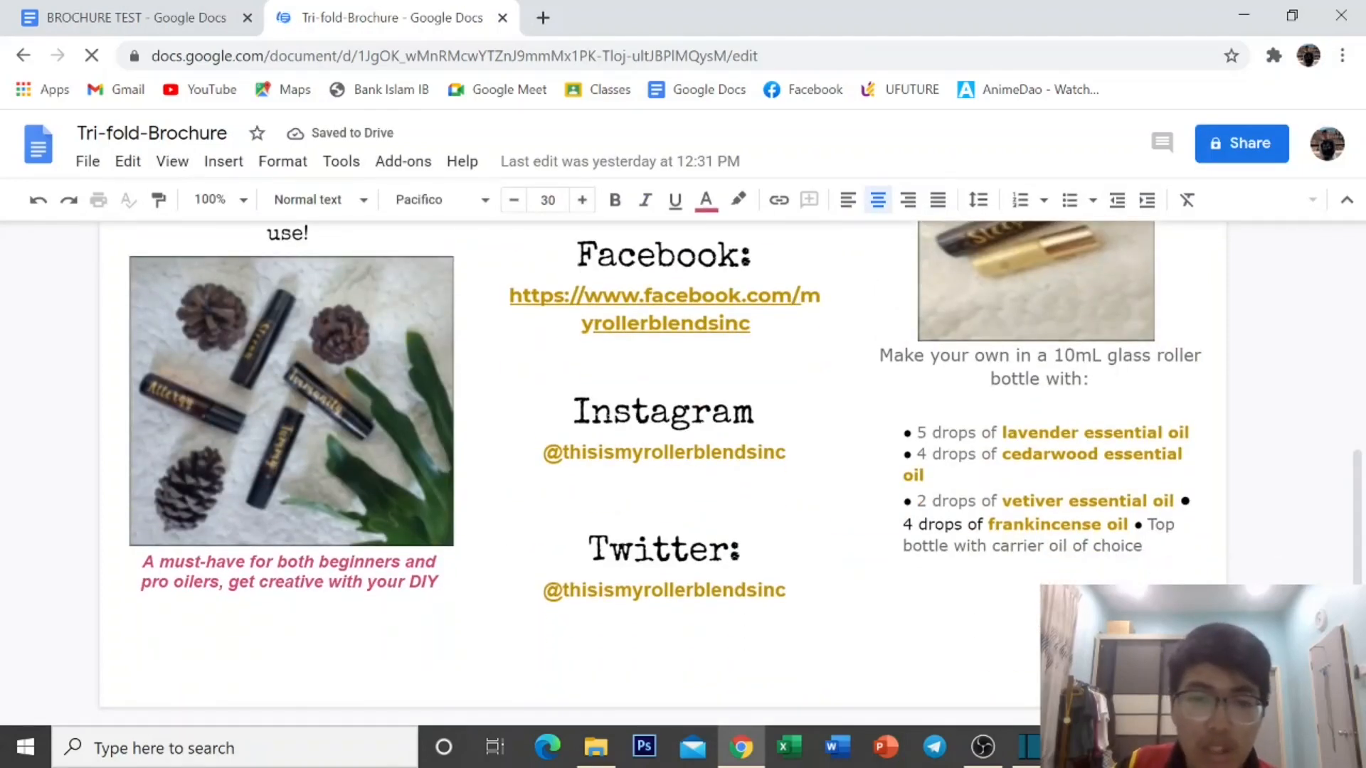
scroll(663, 469, "up", 4)
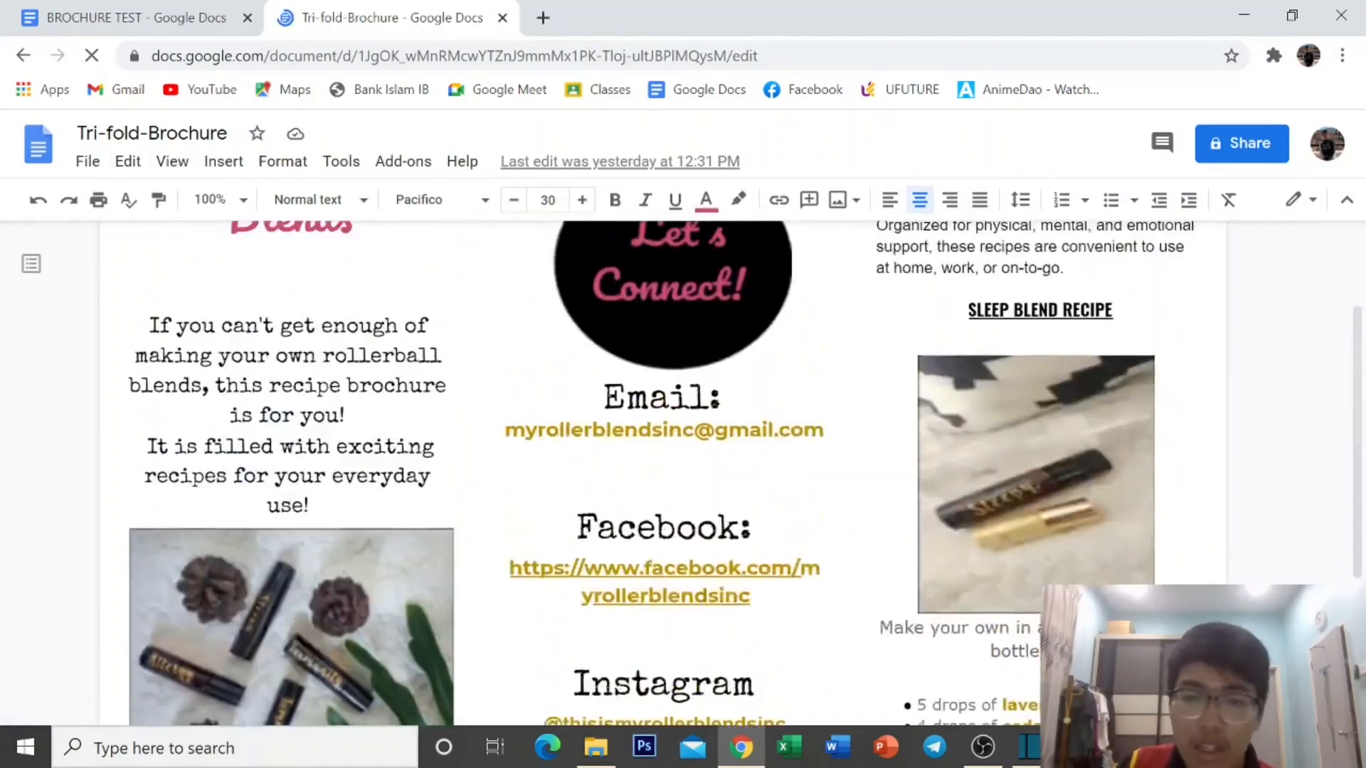
scroll(662, 469, "up", 2)
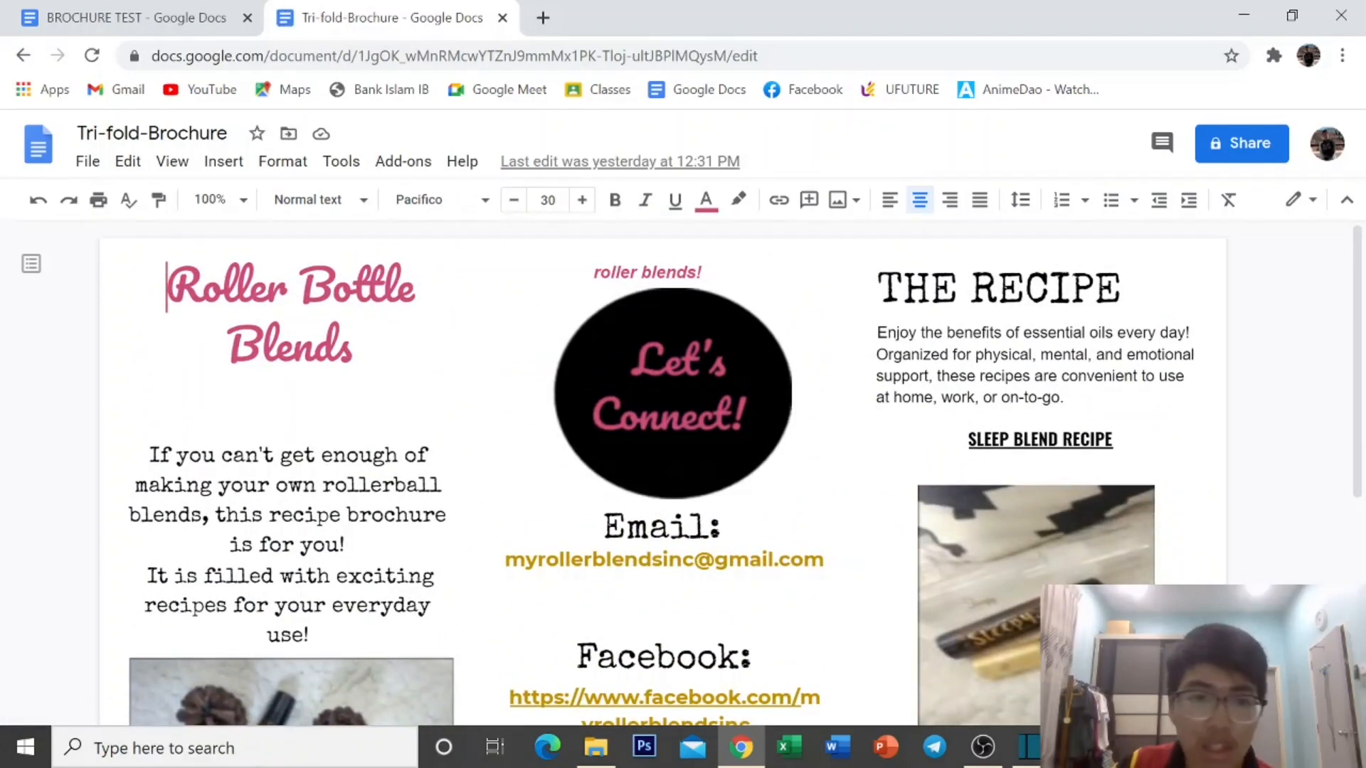
scroll(741, 299, "down", 6)
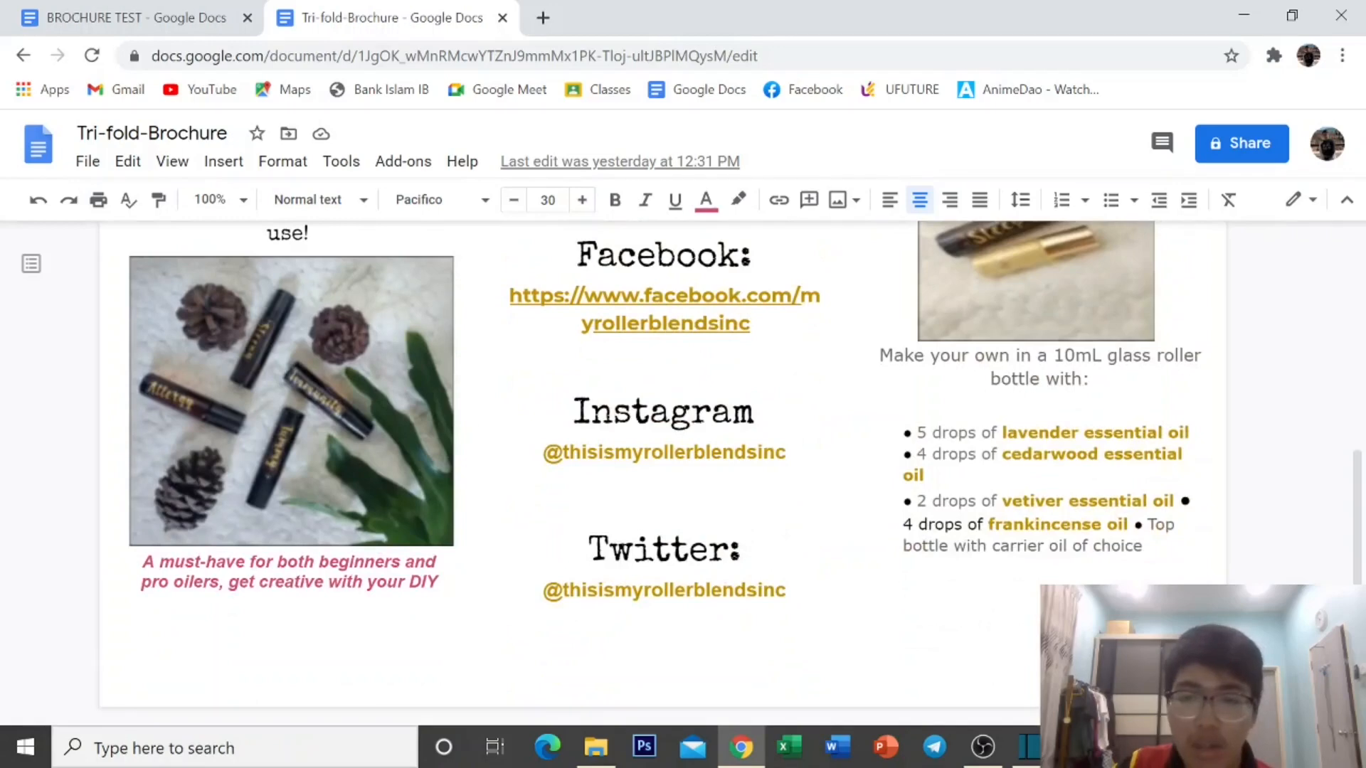
scroll(663, 470, "up", 5)
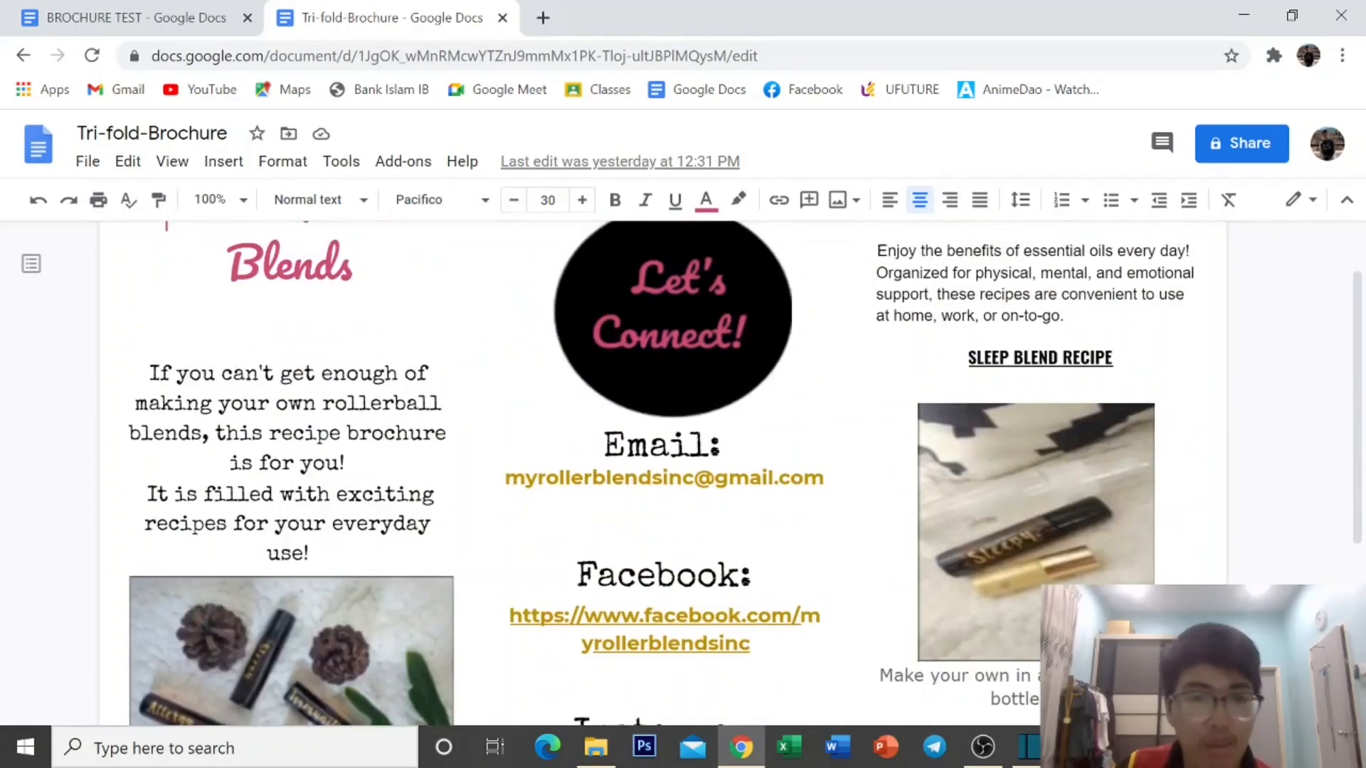
scroll(639, 468, "up", 1)
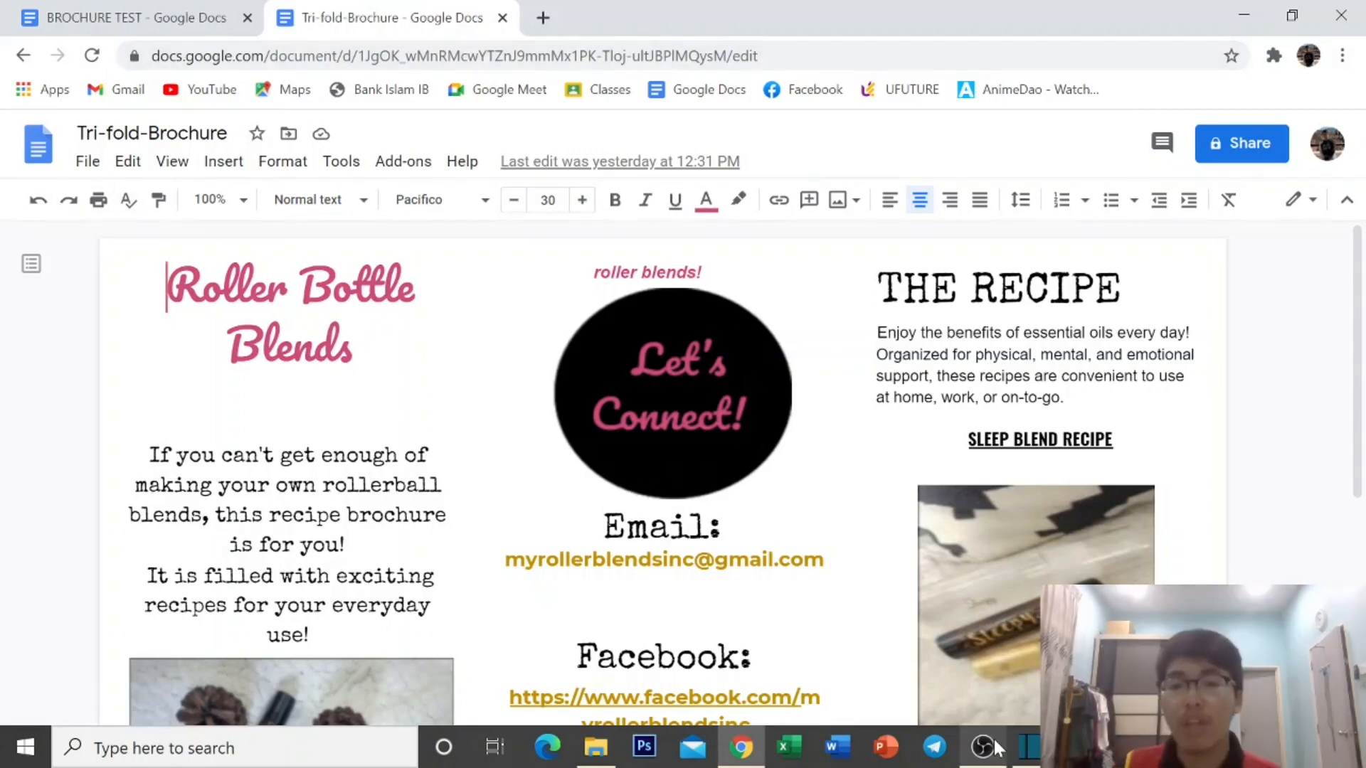
left_click(1243, 8)
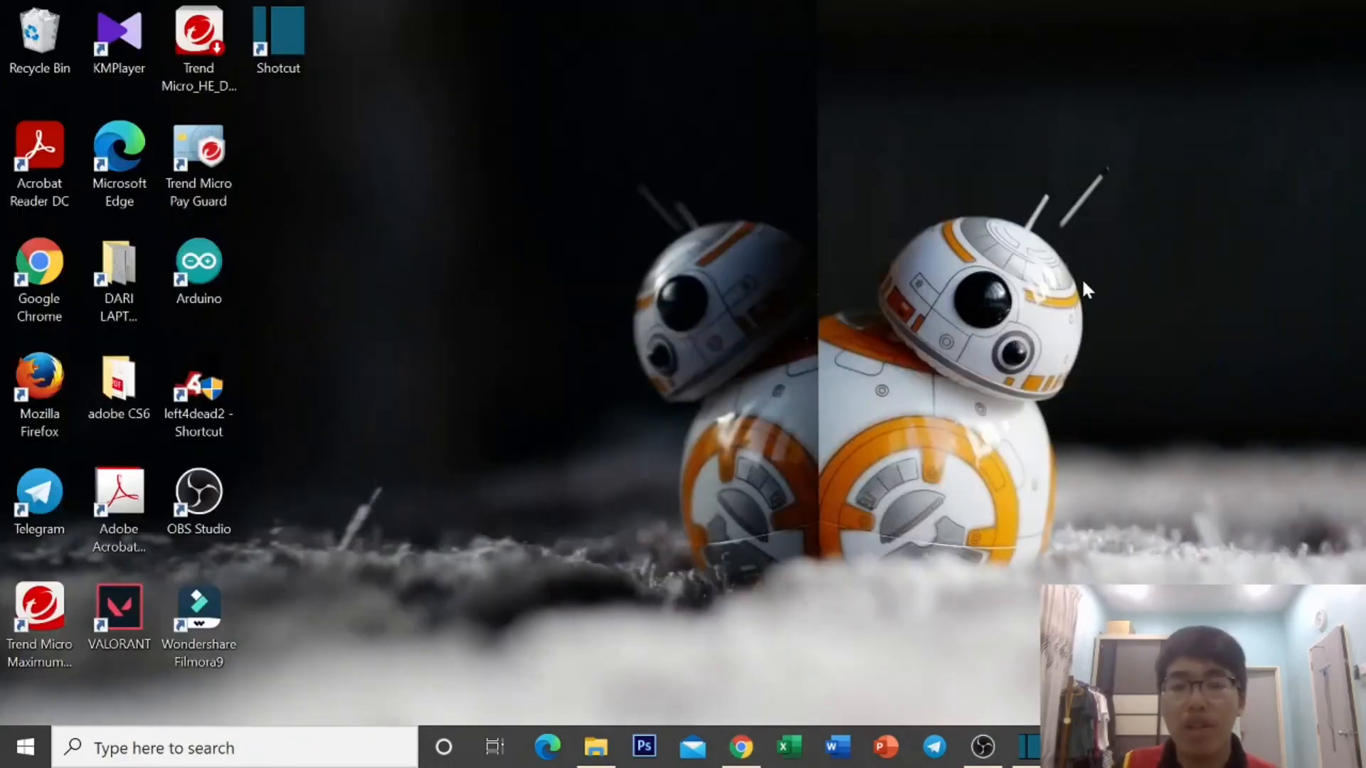